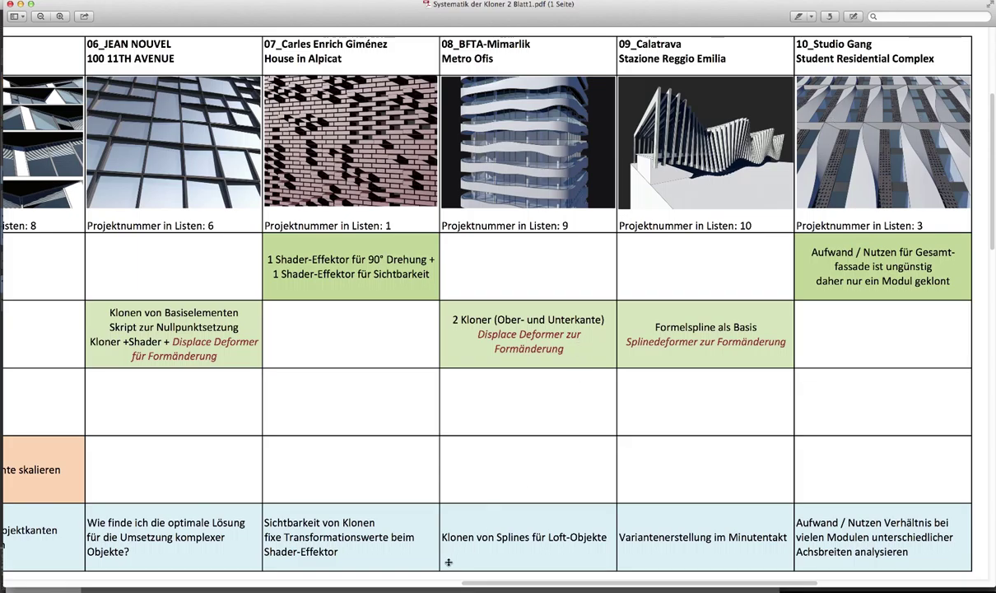
# Bring the DEMO Außen 2.png facade render to the front in Preview.
pyautogui.click(47, 557)
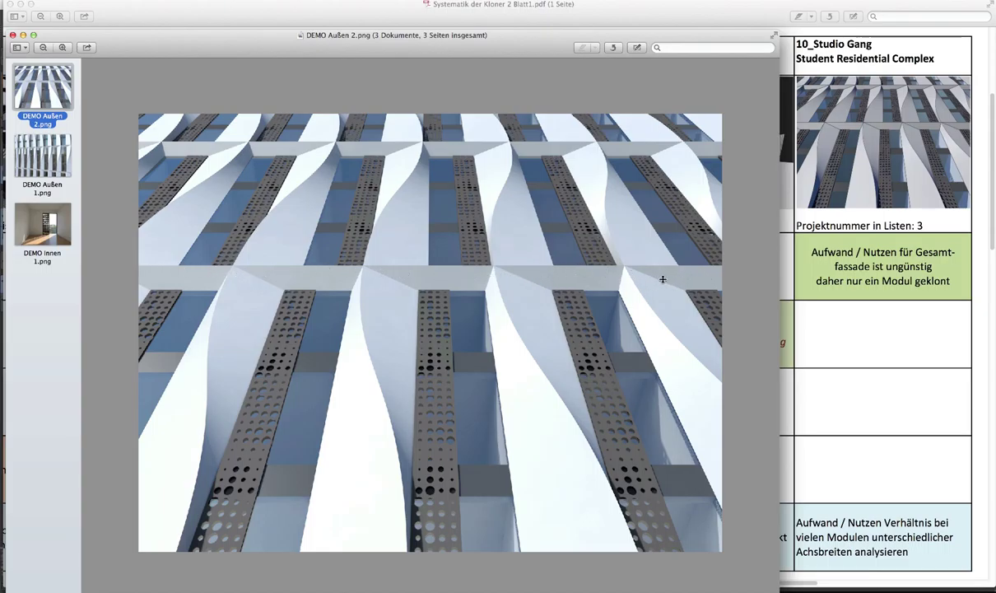
# Flip through the DEMO Außen 1, DEMO Außen 2 and DEMO Innen 1 renders, ending on DEMO Außen 1.
pyautogui.click(37, 148)
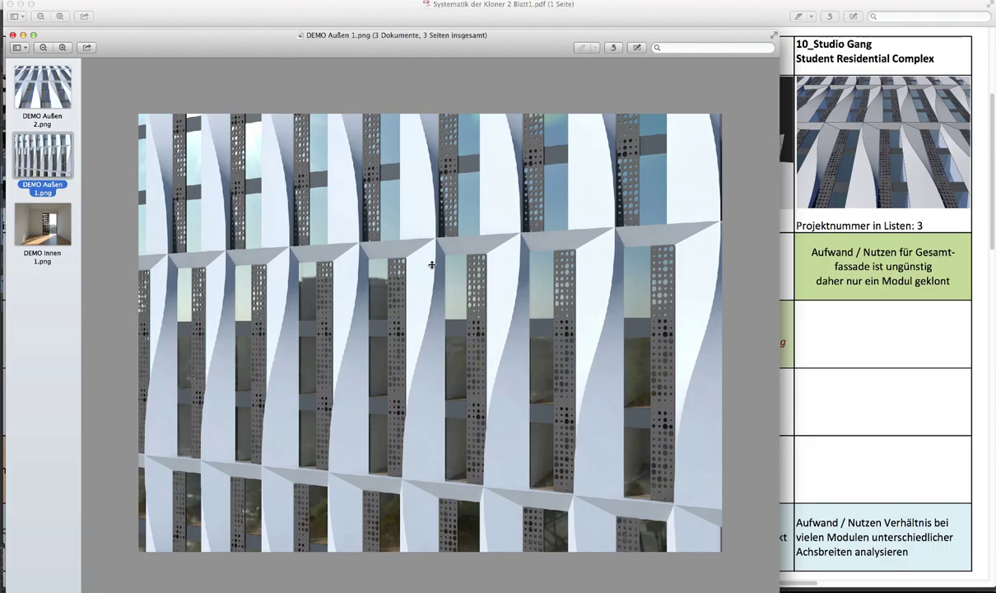
pyautogui.click(42, 87)
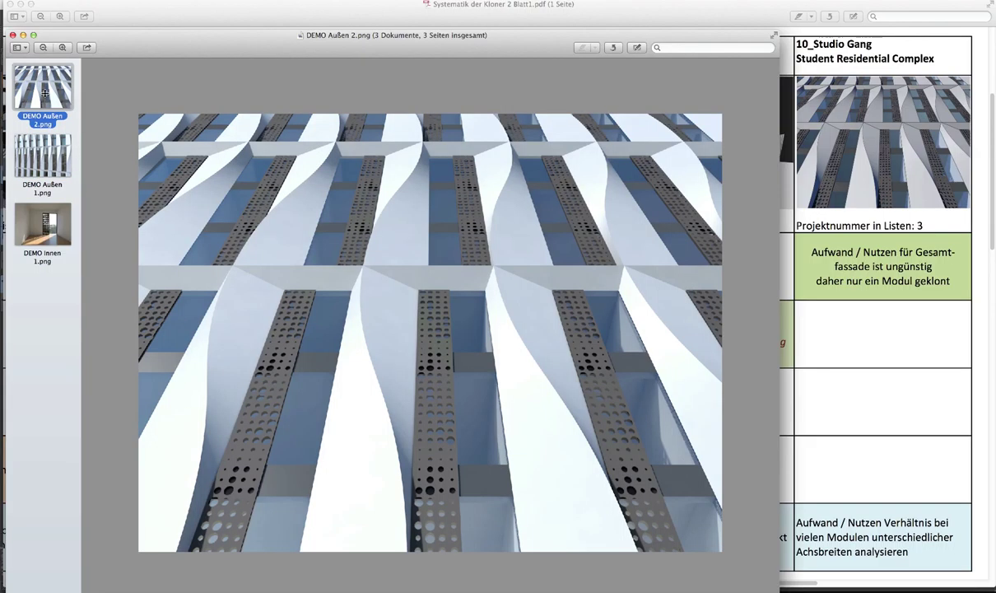
pyautogui.click(47, 216)
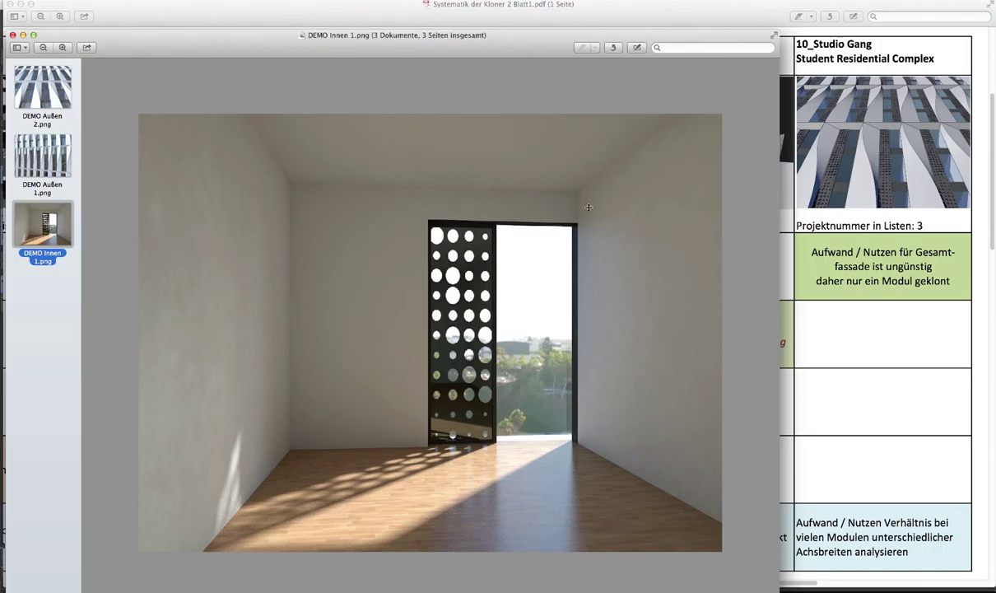
pyautogui.click(47, 167)
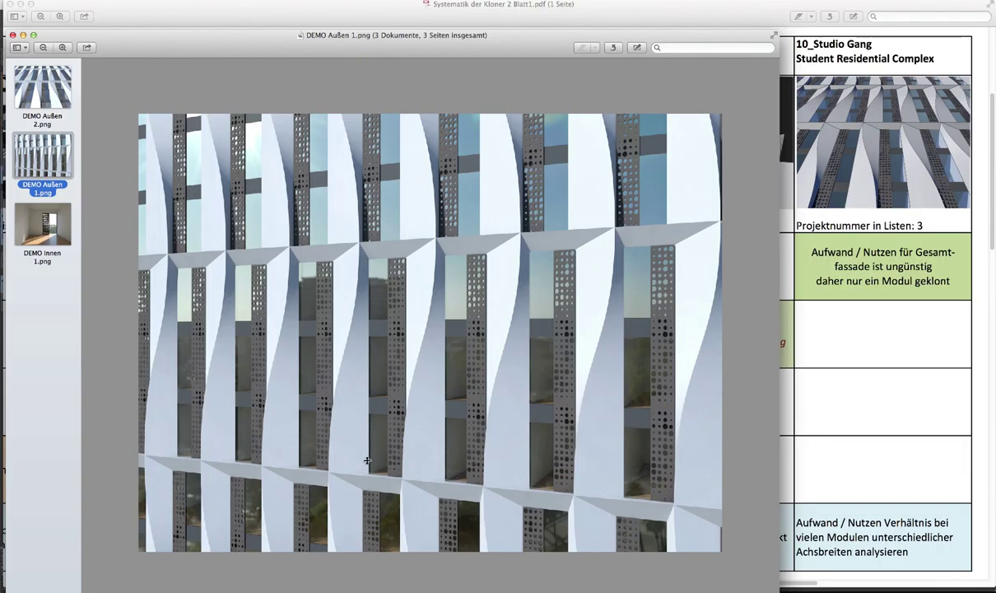
# Switch to Cinema 4D showing the 03_FINAL-NEU.c4d facade module scene.
pyautogui.click(358, 589)
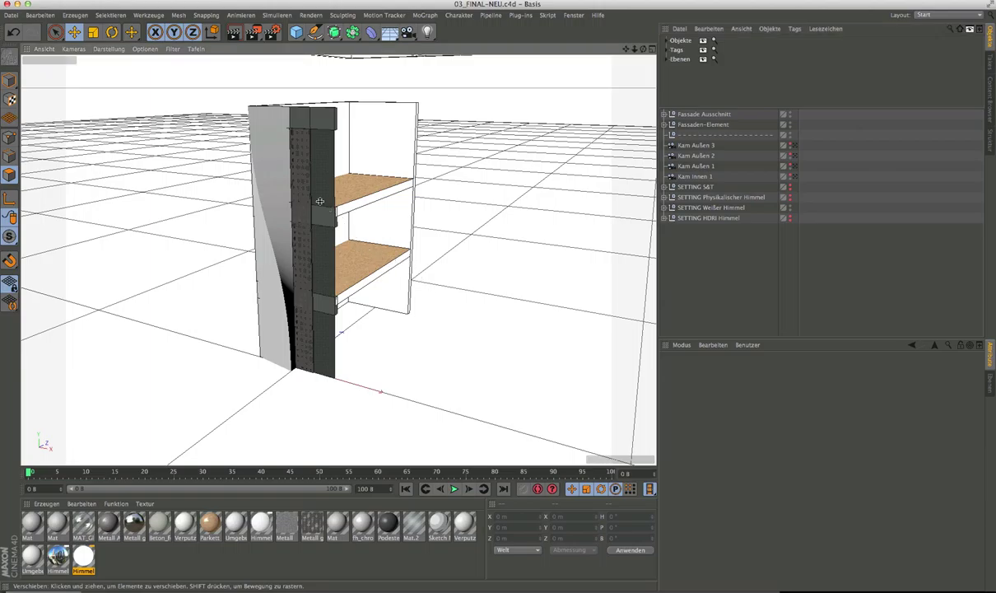
# Orbit and pan to frame the whole facade module, briefly expanding Fassaden-Element's parts.
pyautogui.keyDown('alt'); pyautogui.moveTo(338, 233); pyautogui.dragTo(439, 178); pyautogui.keyUp('alt')
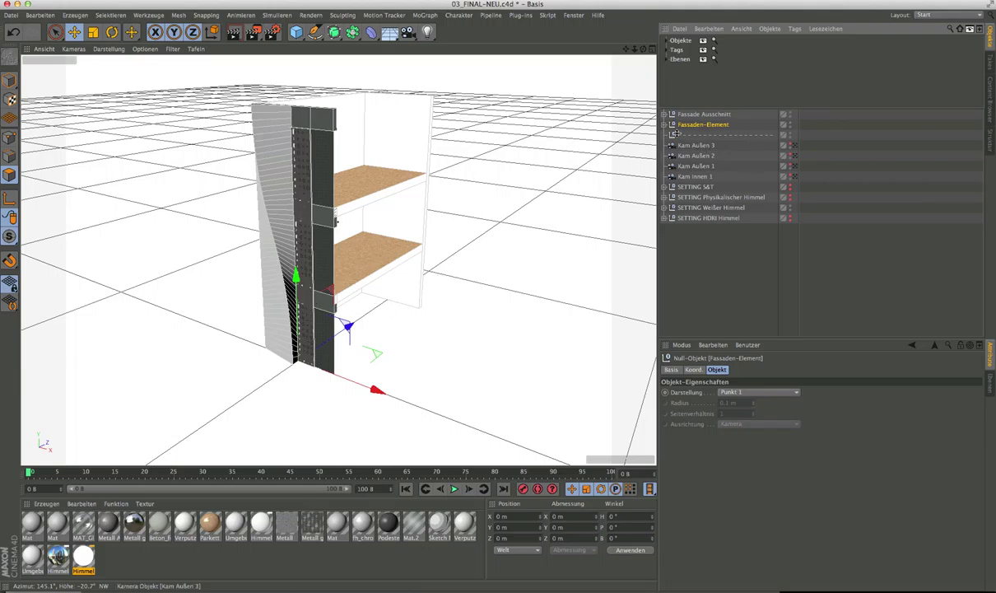
pyautogui.keyDown('alt'); pyautogui.moveTo(298, 156); pyautogui.dragTo(390, 160); pyautogui.keyUp('alt')
pyautogui.keyDown('alt'); pyautogui.moveTo(371, 191); pyautogui.dragTo(362, 160, button='right'); pyautogui.keyUp('alt')
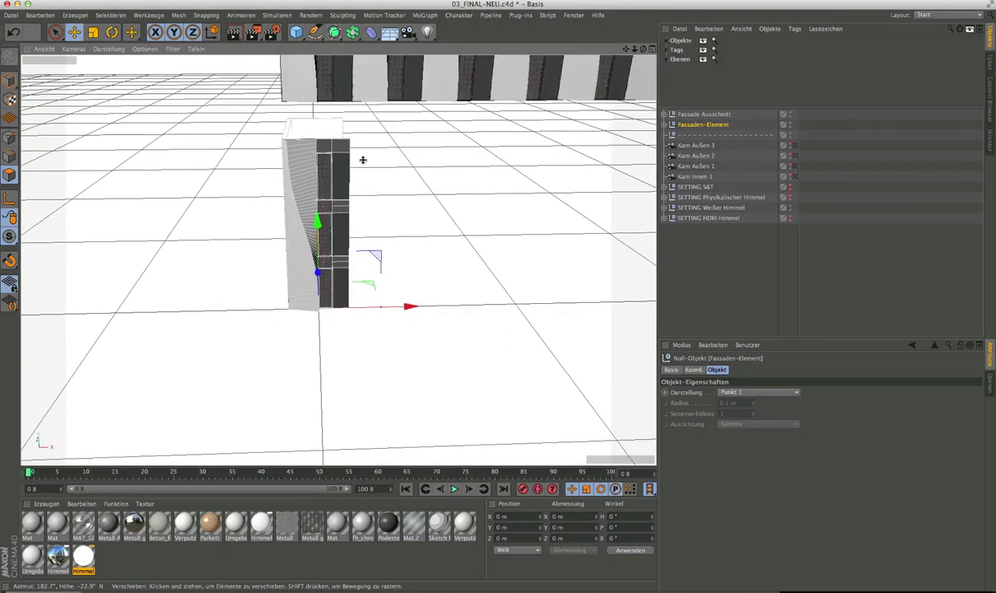
pyautogui.keyDown('alt'); pyautogui.moveTo(362, 160); pyautogui.dragTo(304, 428, button='middle'); pyautogui.keyUp('alt')
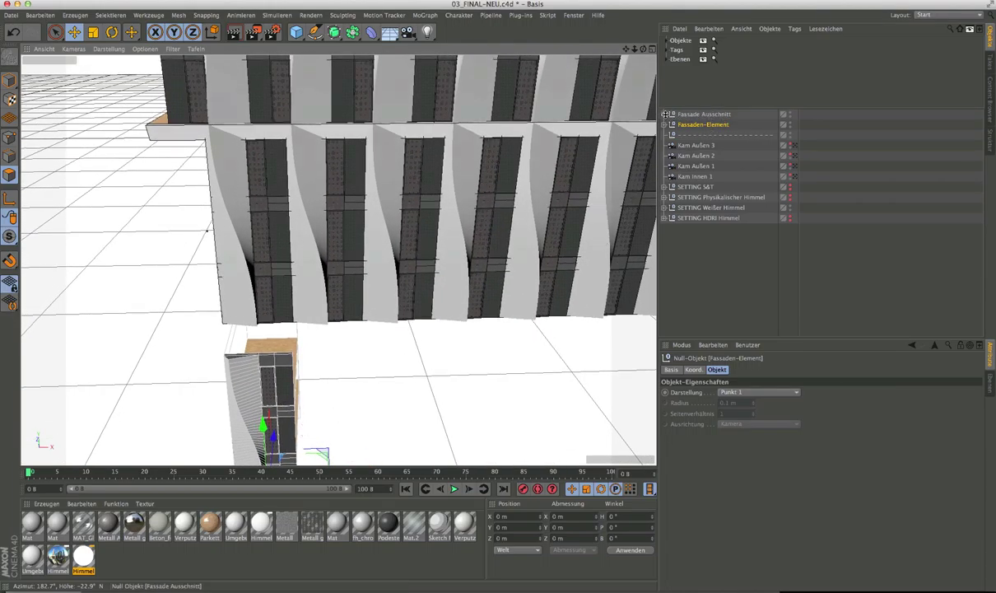
pyautogui.click(665, 124)
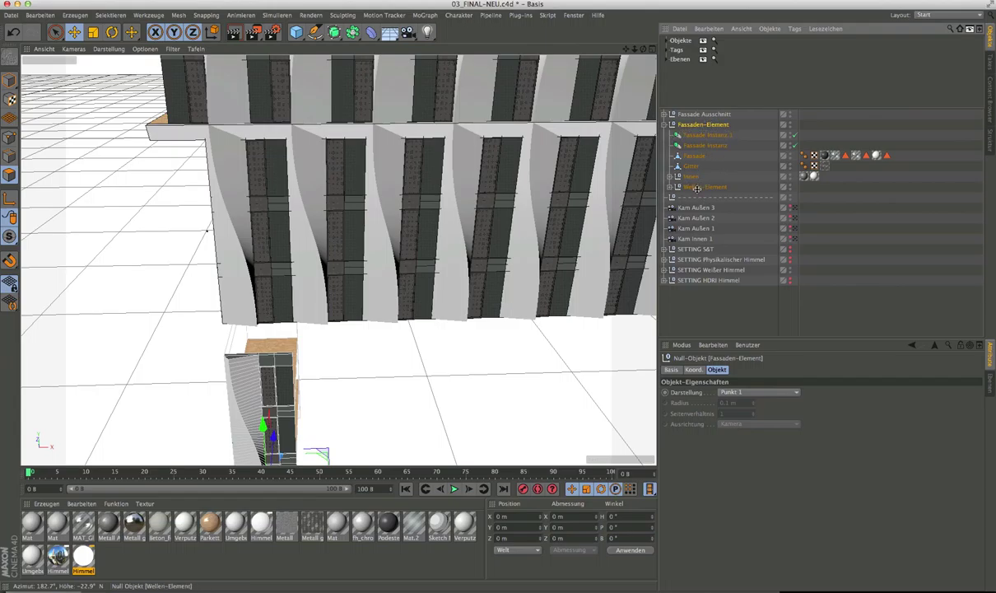
pyautogui.click(664, 124)
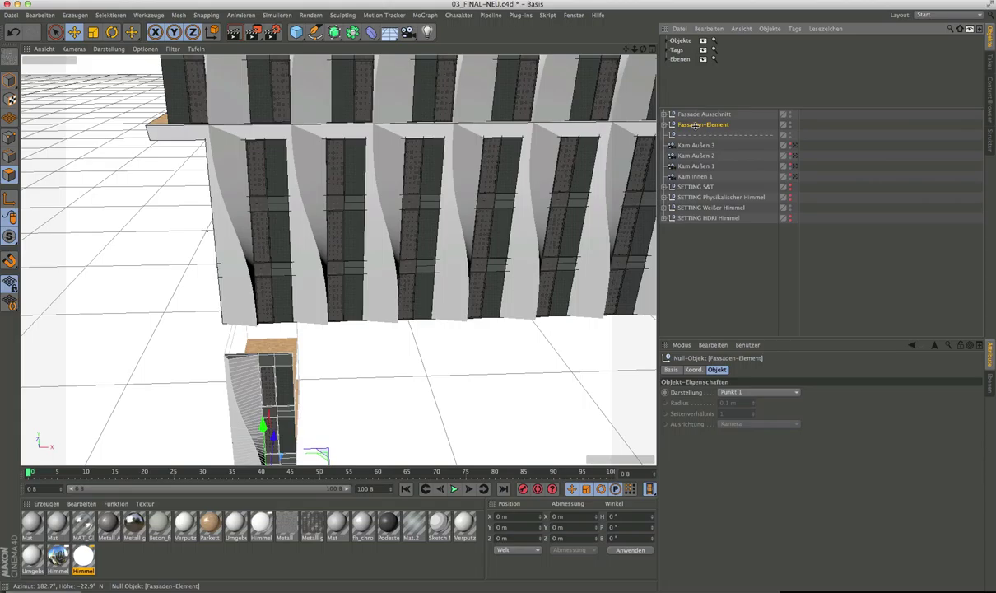
# Expand Fassade Ausschnitt to list its Klon Decke and Klon Fassade cloners.
pyautogui.keyDown('alt'); pyautogui.moveTo(494, 247); pyautogui.dragTo(461, 262); pyautogui.keyUp('alt')
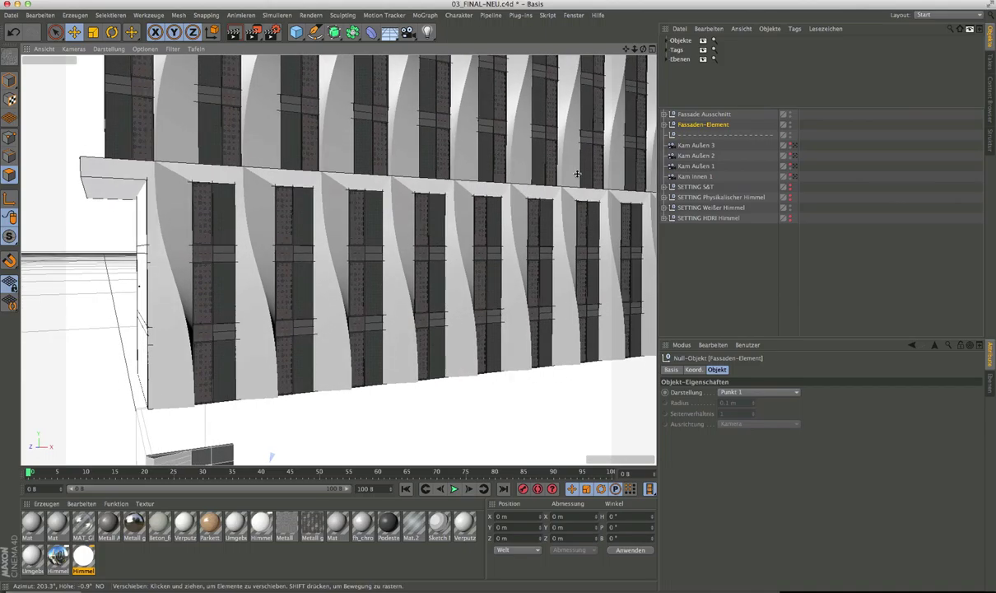
pyautogui.click(665, 114)
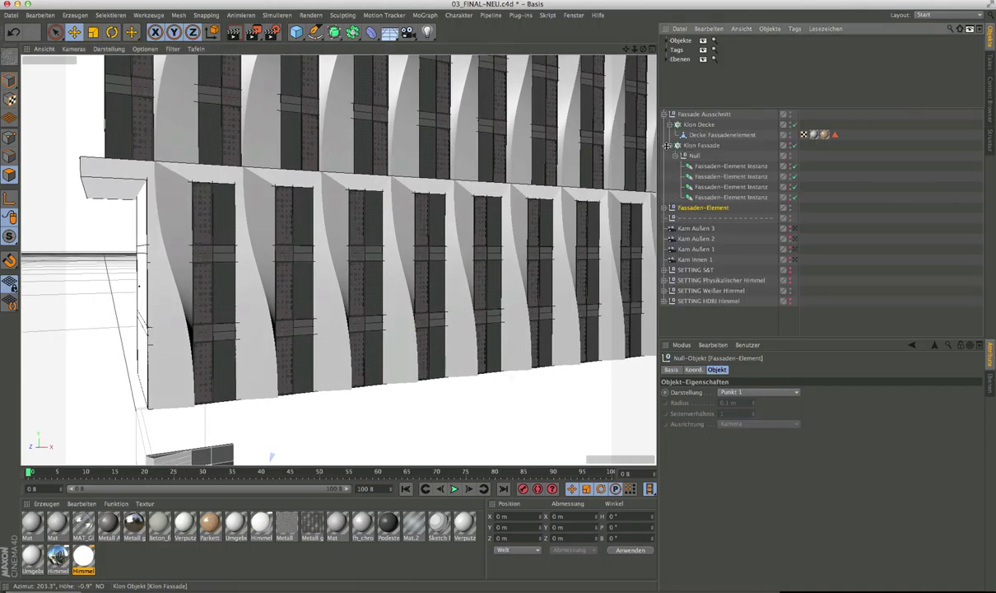
pyautogui.click(675, 155)
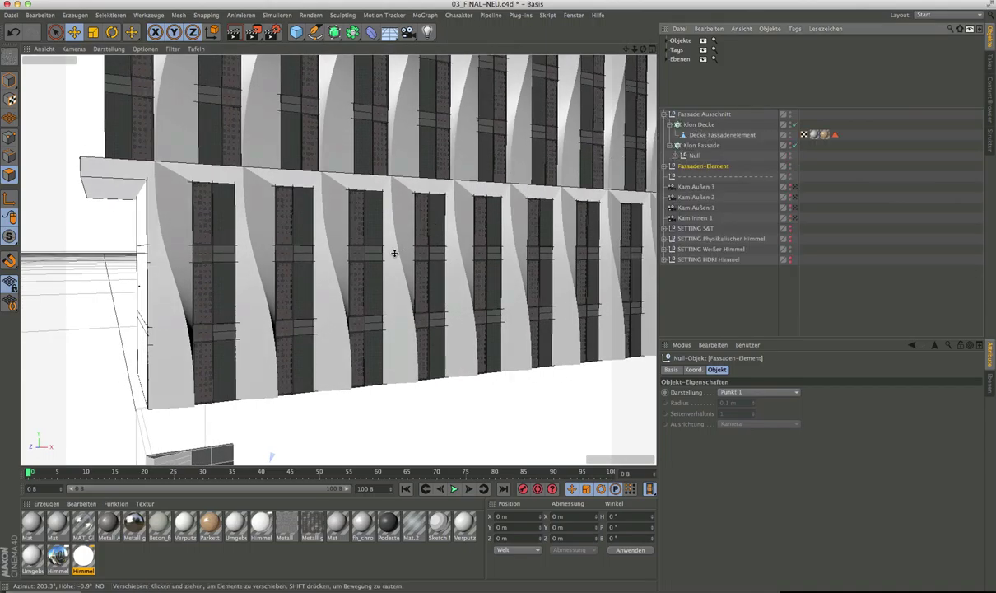
# Collapse and select the Fassade Ausschnitt group, then orbit the facade.
pyautogui.scroll(-4, 387, 251)
pyautogui.scroll(1, 352, 347)
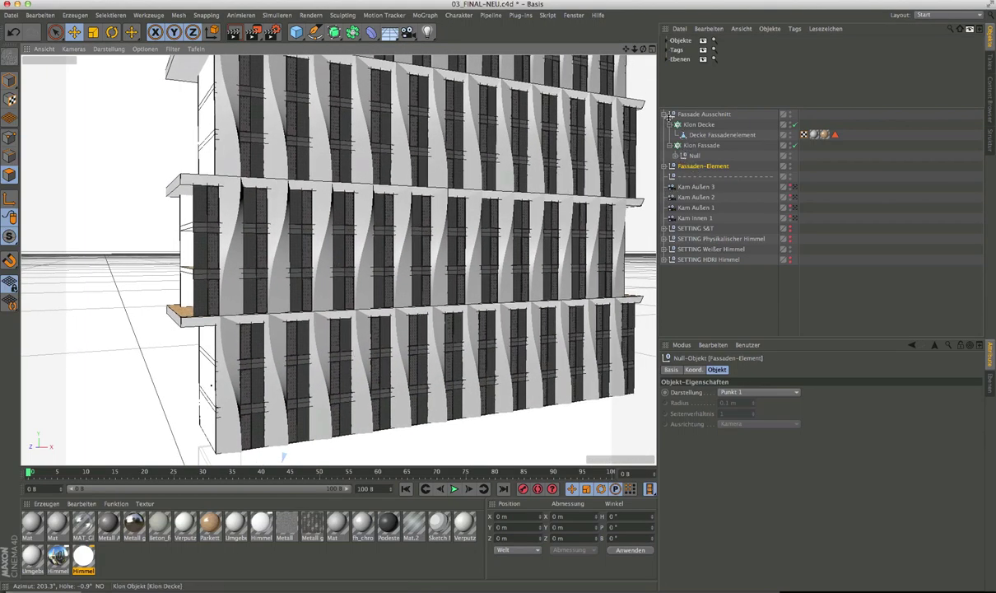
pyautogui.click(666, 114)
pyautogui.click(690, 115)
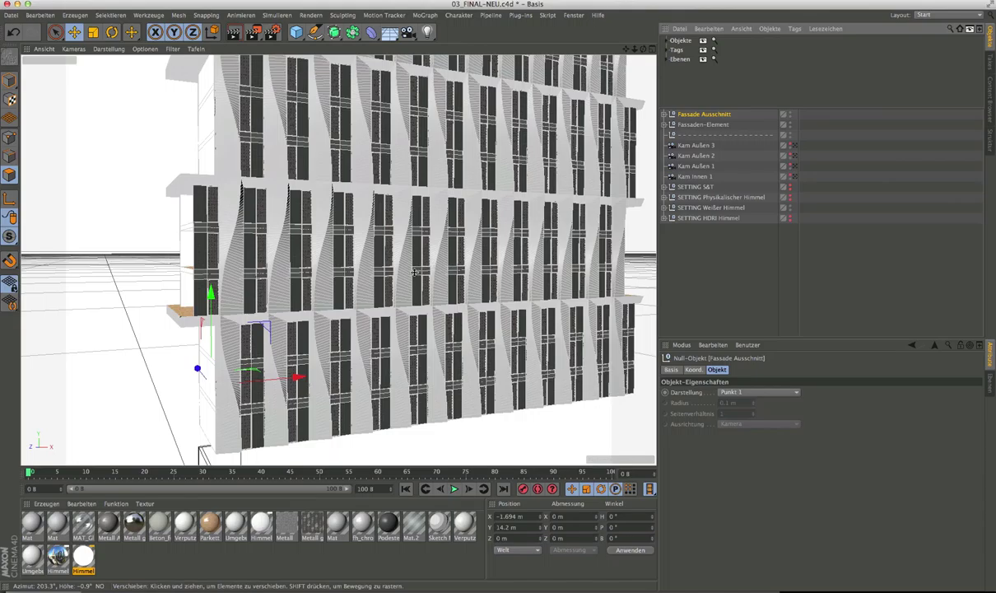
pyautogui.scroll(-3, 395, 251)
pyautogui.scroll(1, 414, 231)
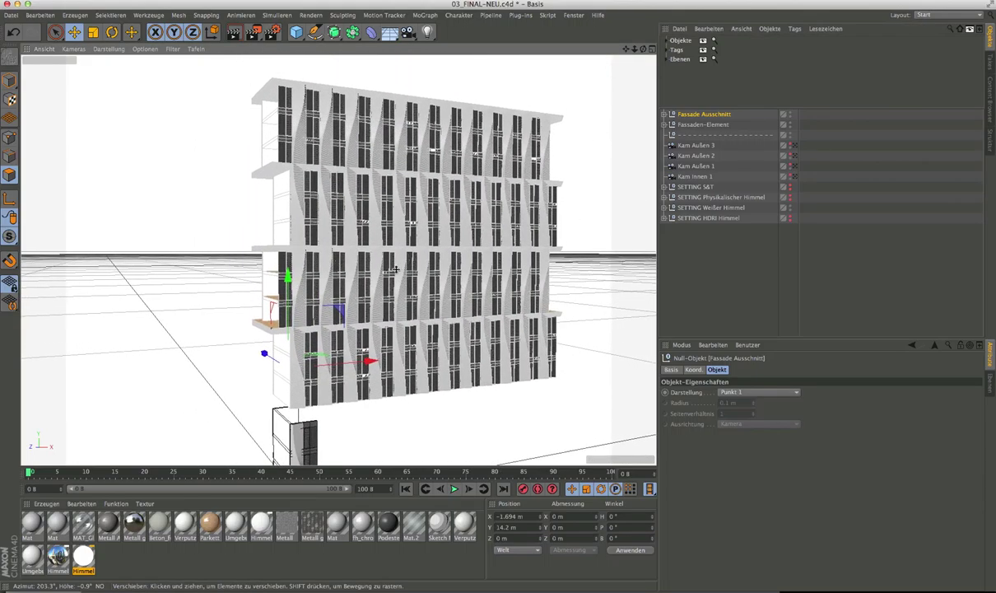
pyautogui.scroll(2, 380, 288)
pyautogui.moveTo(381, 286)
pyautogui.keyDown('alt'); pyautogui.mouseDown()
pyautogui.moveTo(362, 276)
pyautogui.moveTo(363, 292)
pyautogui.moveTo(380, 300)
pyautogui.mouseUp(); pyautogui.keyUp('alt')
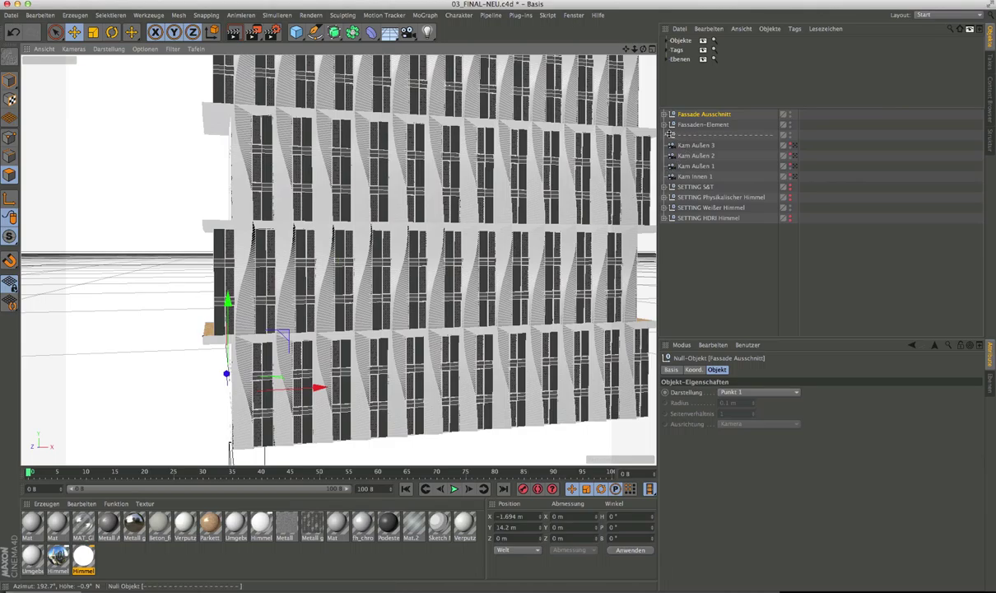
# Re-expand Fassade Ausschnitt and inspect the Klon Fassade and Klon Decke cloners from several angles.
pyautogui.click(665, 115)
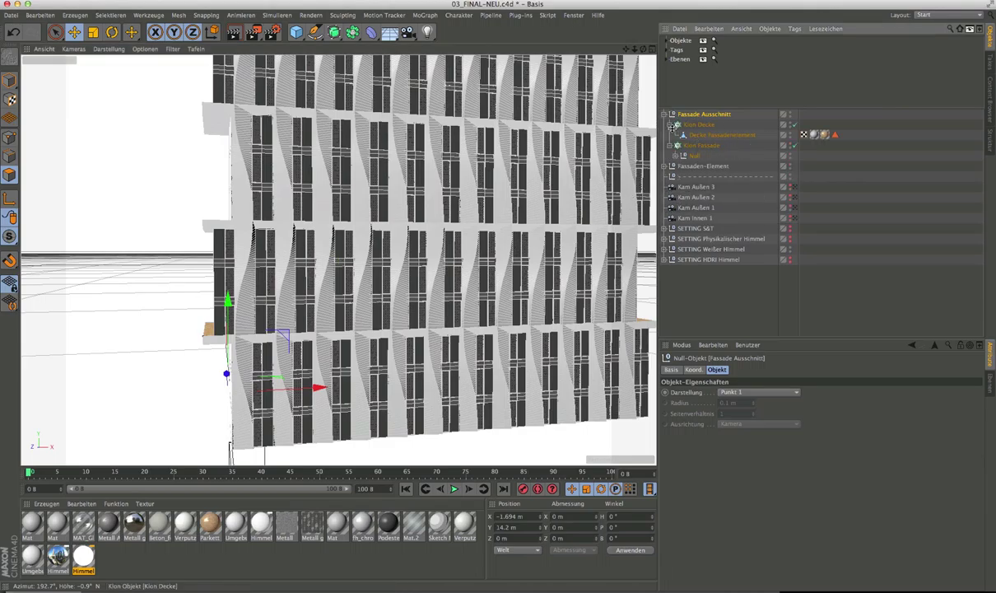
pyautogui.click(670, 124)
pyautogui.click(670, 135)
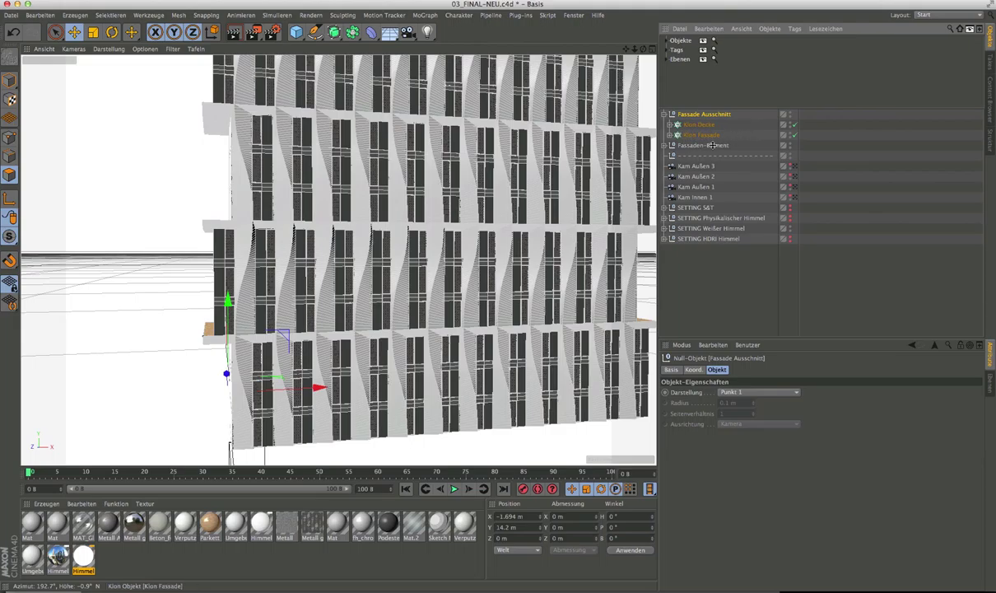
pyautogui.click(710, 136)
pyautogui.click(699, 124)
pyautogui.keyDown('alt'); pyautogui.moveTo(263, 327); pyautogui.dragTo(211, 364); pyautogui.keyUp('alt')
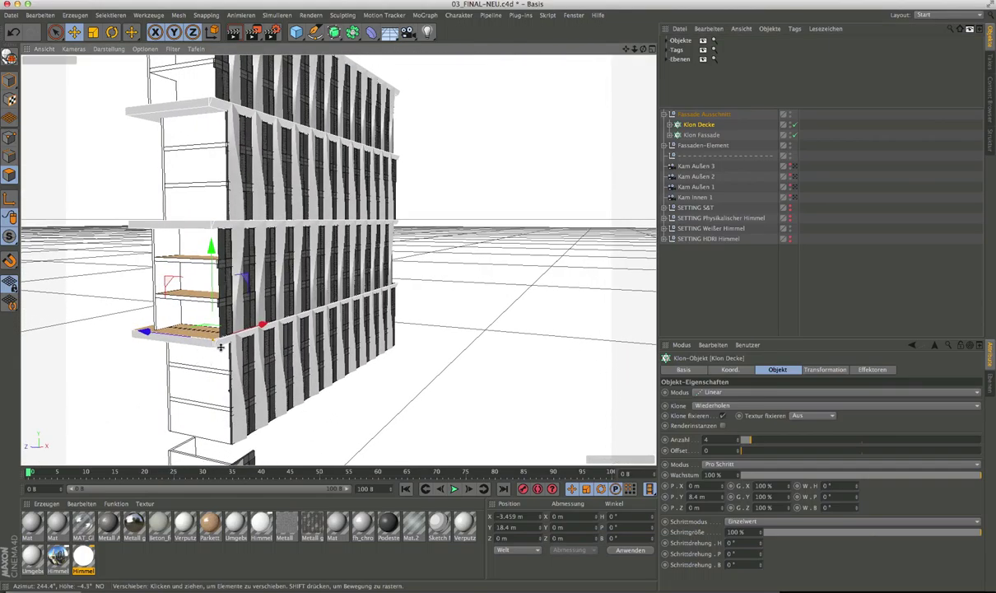
pyautogui.keyDown('alt'); pyautogui.moveTo(211, 364); pyautogui.dragTo(270, 333, button='right'); pyautogui.keyUp('alt')
pyautogui.moveTo(269, 332)
pyautogui.keyDown('alt'); pyautogui.mouseDown()
pyautogui.moveTo(279, 329)
pyautogui.moveTo(254, 332)
pyautogui.mouseUp(); pyautogui.keyUp('alt')
pyautogui.keyDown('alt'); pyautogui.moveTo(315, 333); pyautogui.dragTo(397, 315); pyautogui.keyUp('alt')
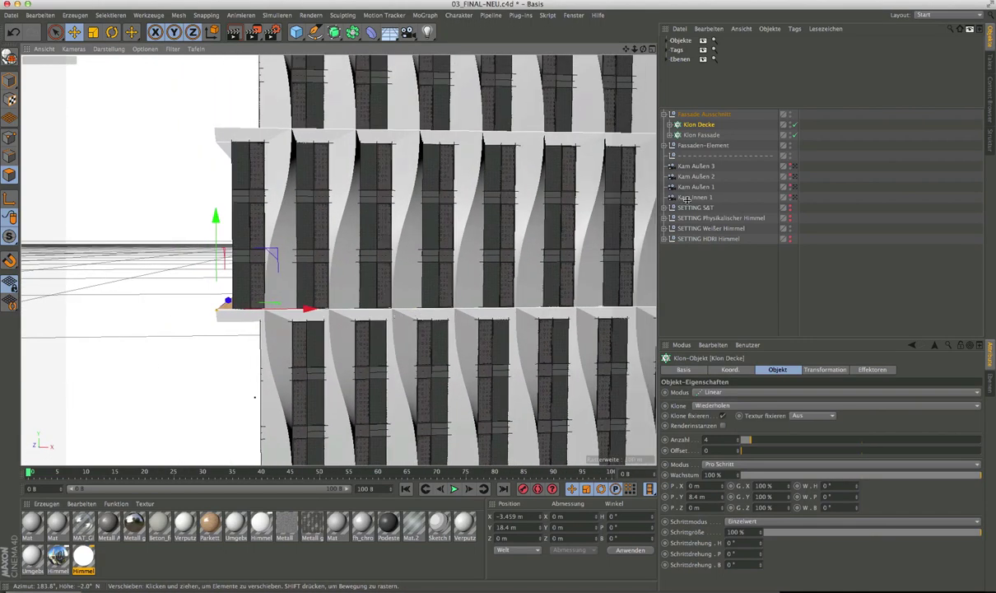
# Expand Klon Fassade and its Null, and select the fourth Fassaden-Element instance.
pyautogui.click(665, 135)
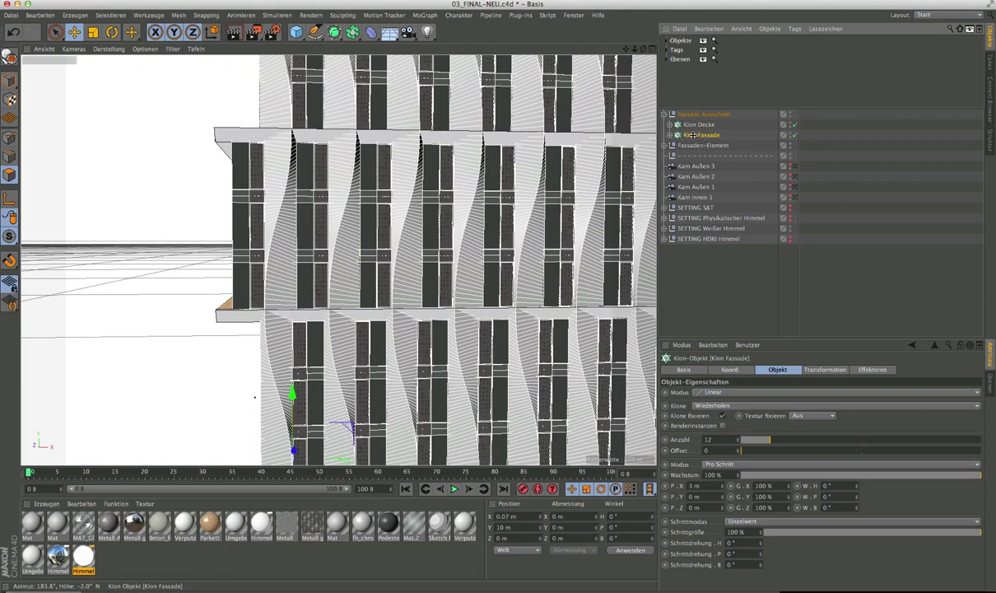
pyautogui.click(672, 135)
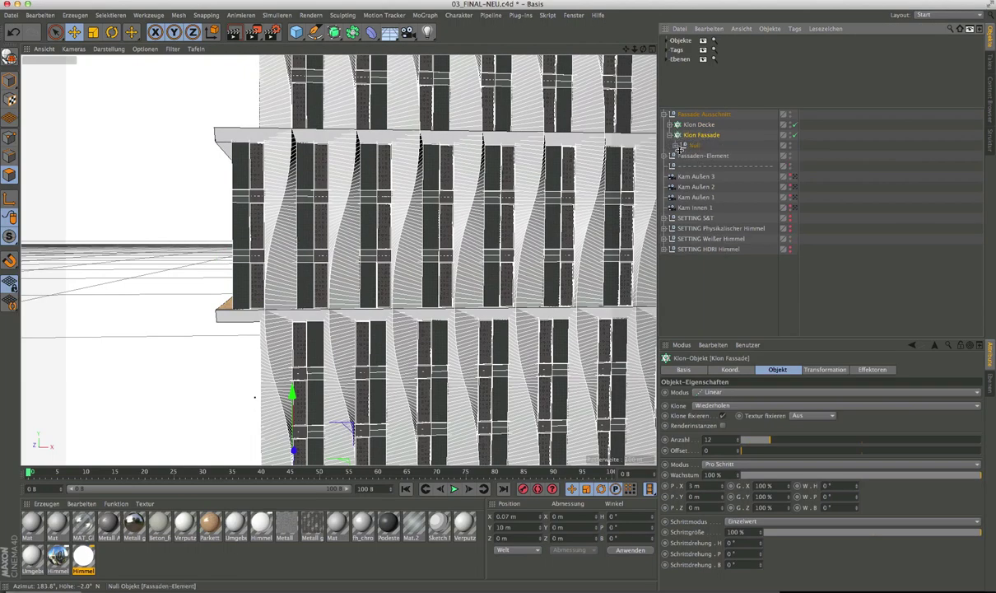
pyautogui.click(678, 145)
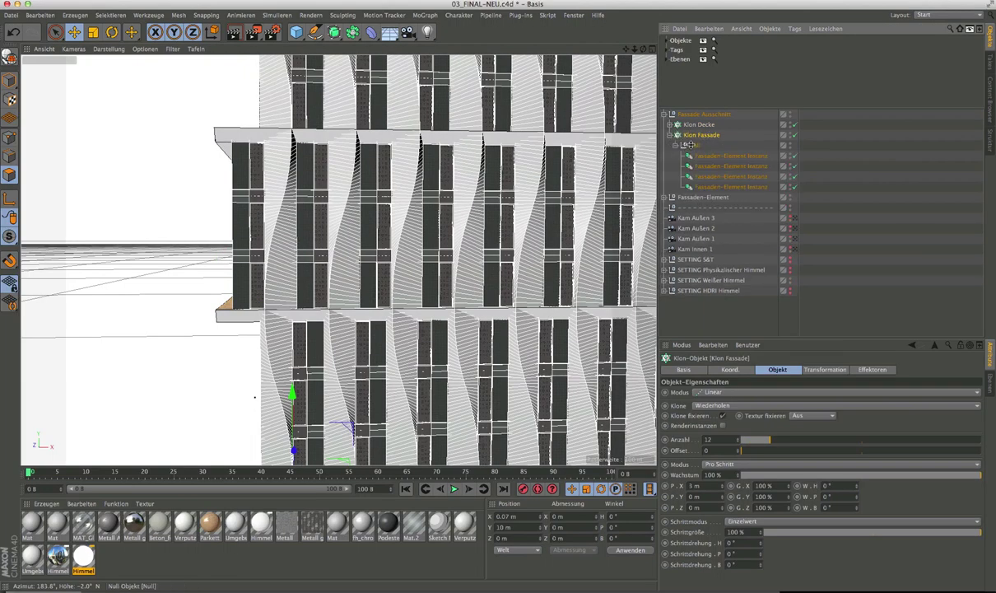
pyautogui.click(729, 188)
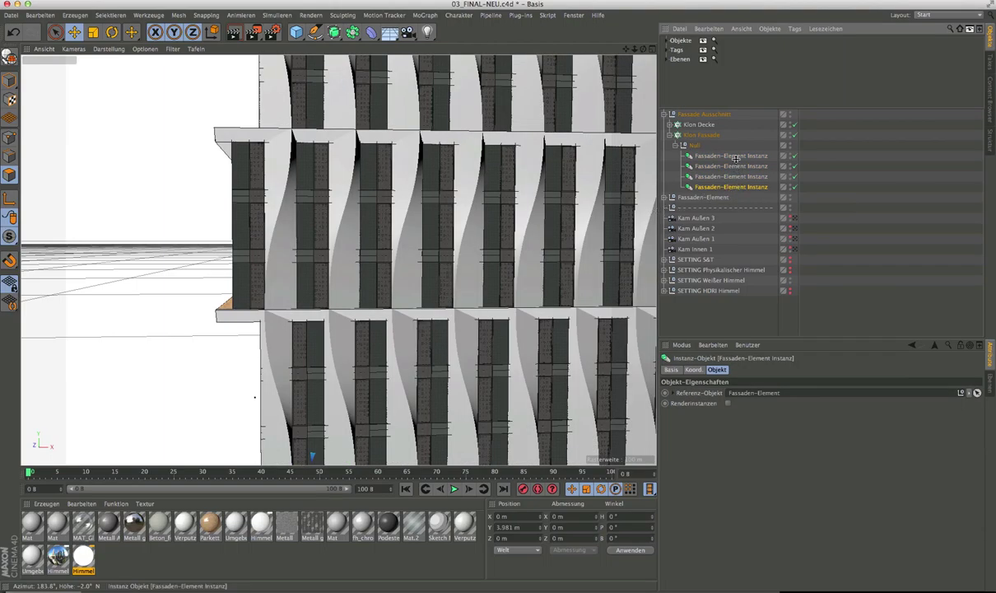
# Select all four Fassaden-Element instances and disable Klon Fassade to view a single column.
pyautogui.keyDown('shift'); pyautogui.click(732, 156); pyautogui.keyUp('shift')
pyautogui.scroll(-5, 411, 279)
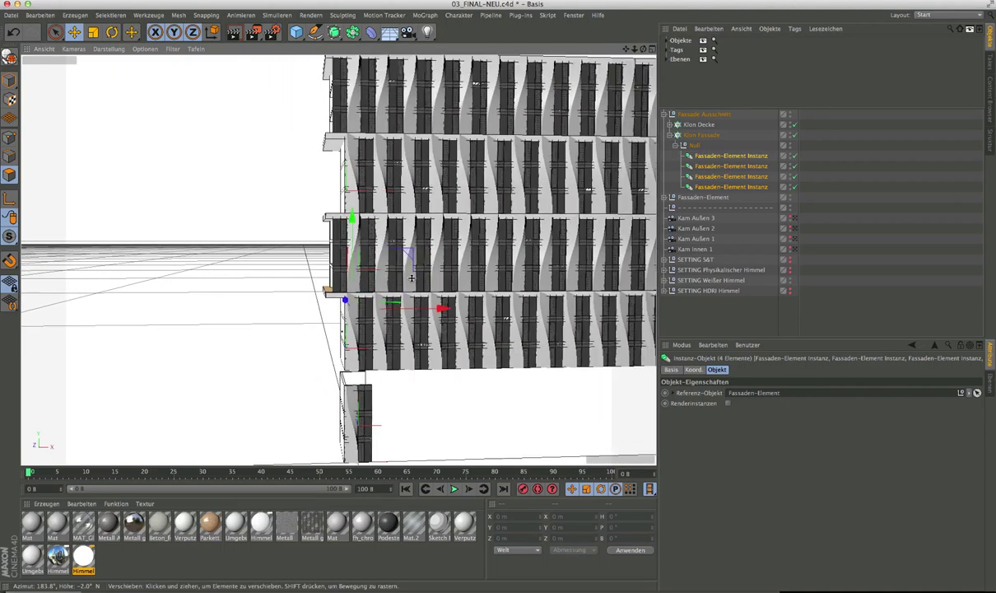
pyautogui.click(795, 134)
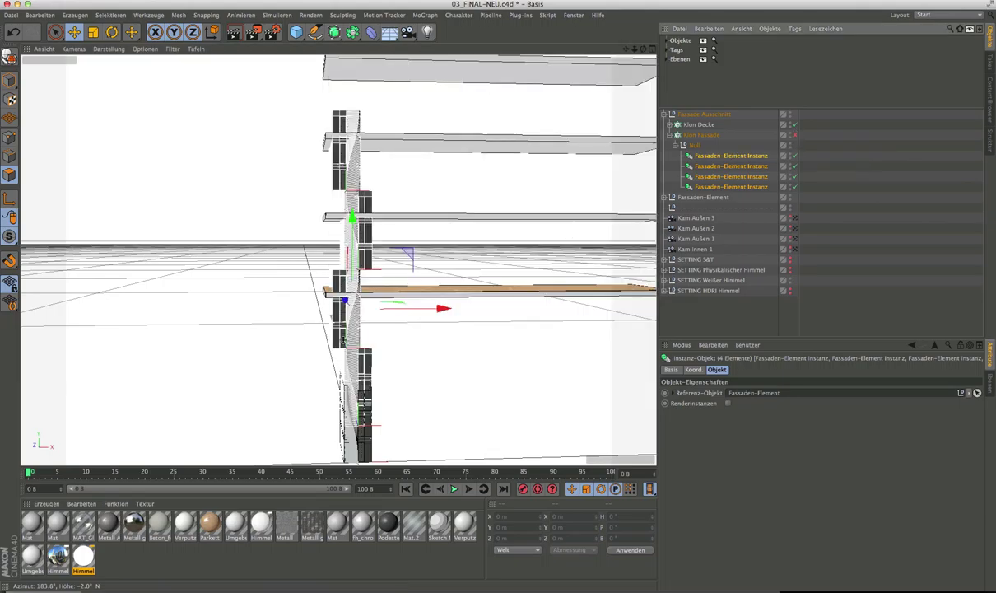
pyautogui.keyDown('alt'); pyautogui.moveTo(389, 317); pyautogui.dragTo(384, 249); pyautogui.keyUp('alt')
pyautogui.scroll(5, 359, 243)
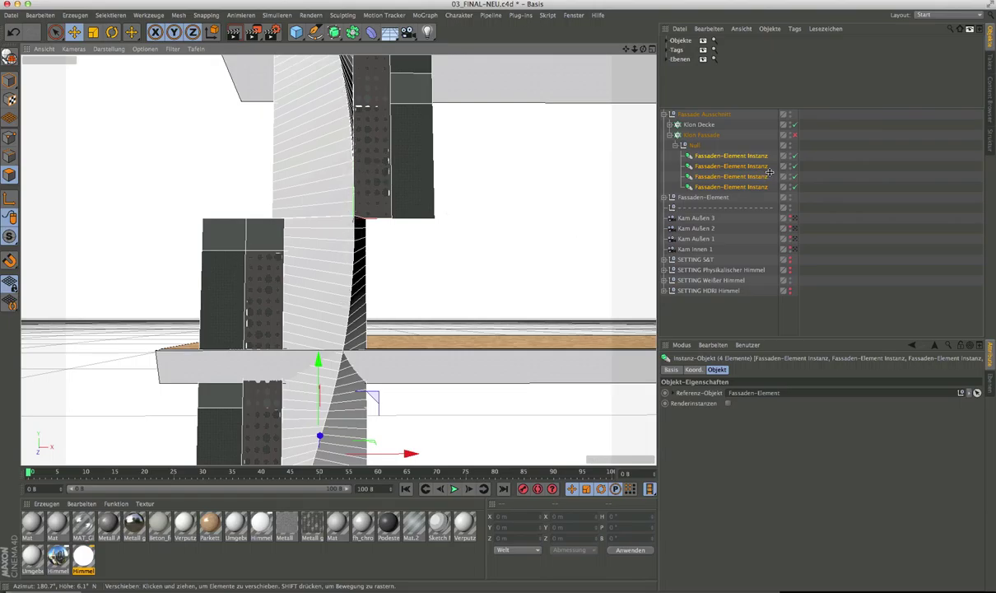
# Re-enable Klon Fassade and frame the full multi-storey facade from above.
pyautogui.click(793, 134)
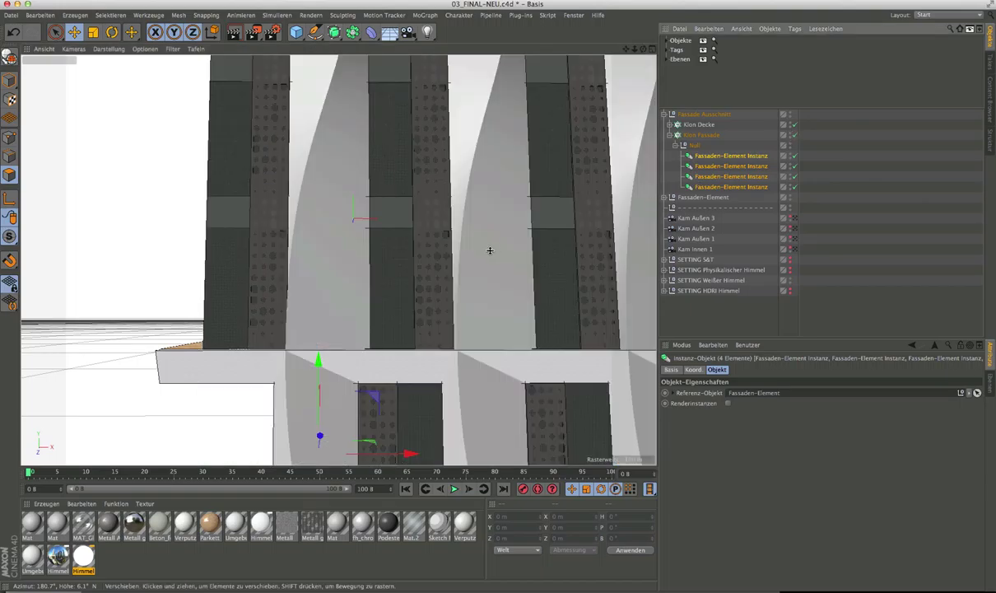
pyautogui.scroll(-5, 251, 251)
pyautogui.keyDown('alt'); pyautogui.moveTo(345, 297); pyautogui.dragTo(350, 220); pyautogui.keyUp('alt')
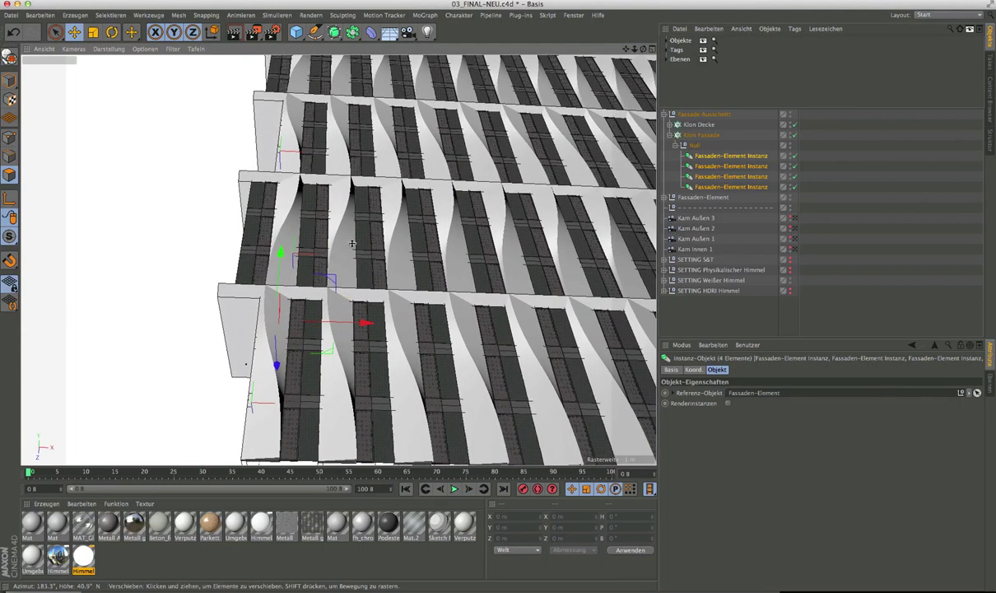
pyautogui.keyDown('alt'); pyautogui.moveTo(386, 282); pyautogui.dragTo(292, 324, button='middle'); pyautogui.keyUp('alt')
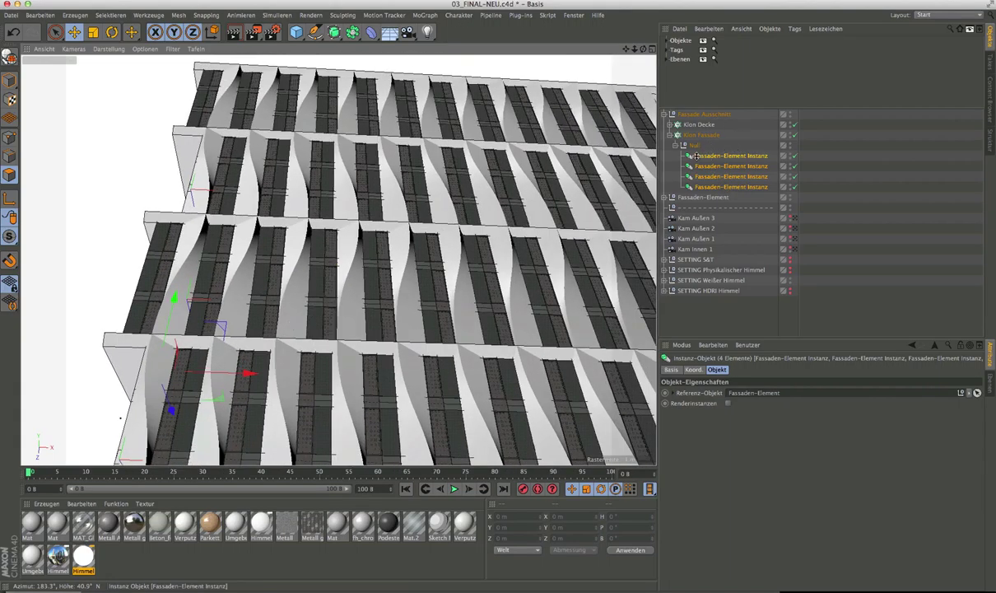
# Collapse Klon Fassade, expand Klon Decke to inspect its child, and view the building from the side.
pyautogui.click(671, 134)
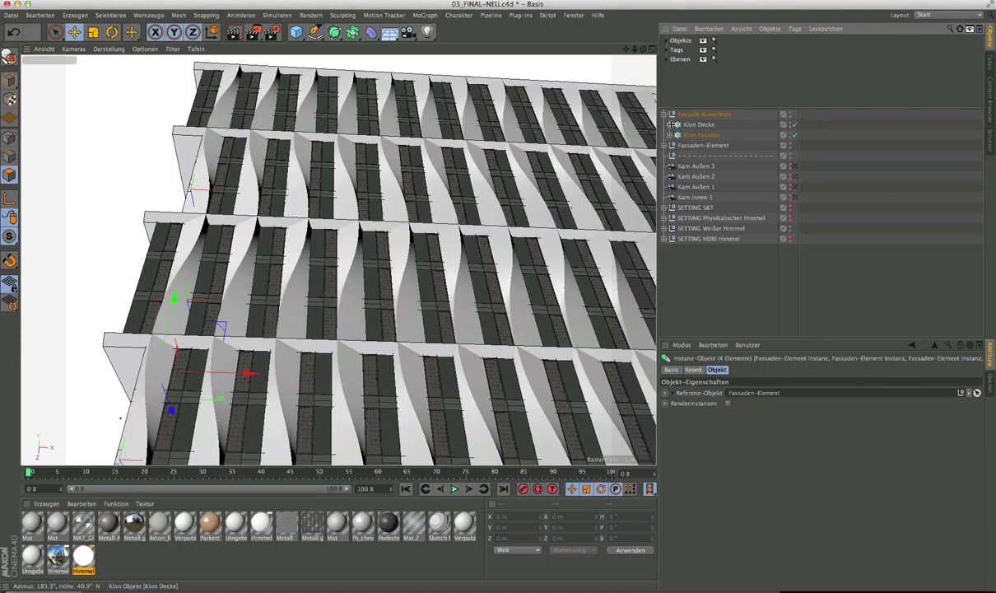
pyautogui.click(671, 125)
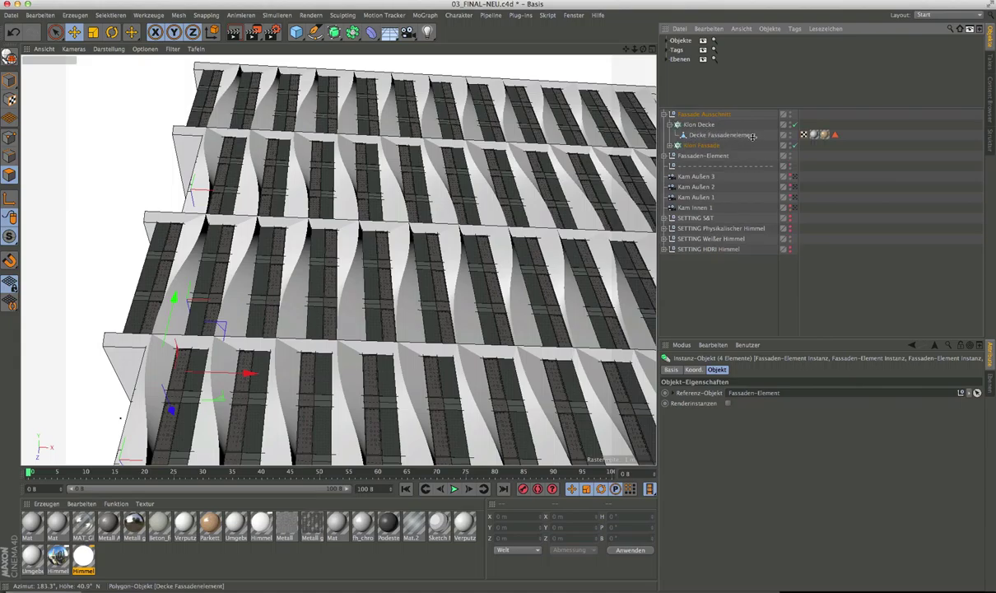
pyautogui.moveTo(688, 134); pyautogui.dragTo(795, 125)
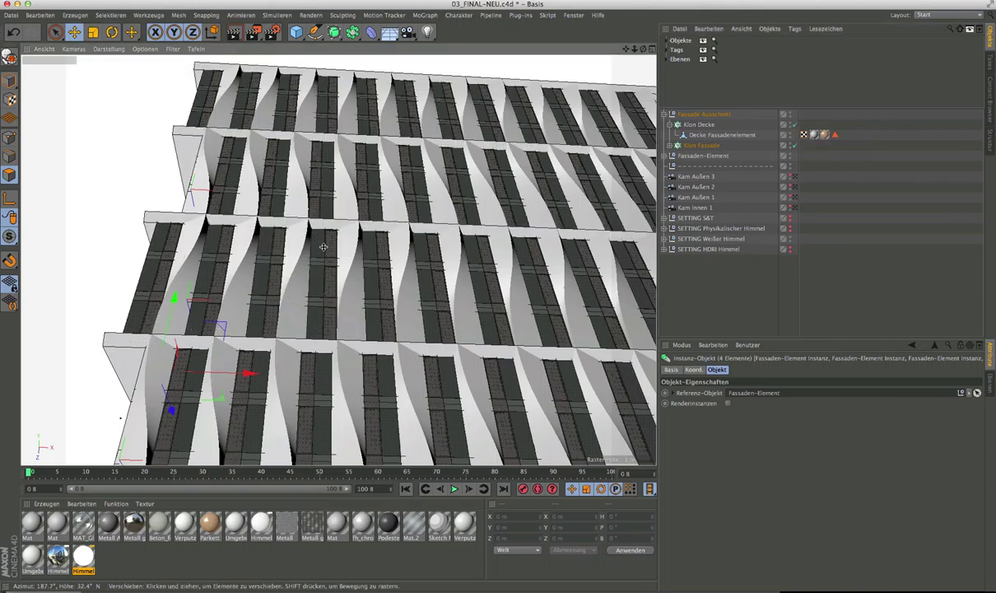
pyautogui.keyDown('alt'); pyautogui.moveTo(289, 202); pyautogui.dragTo(391, 274); pyautogui.keyUp('alt')
pyautogui.scroll(-5, 391, 274)
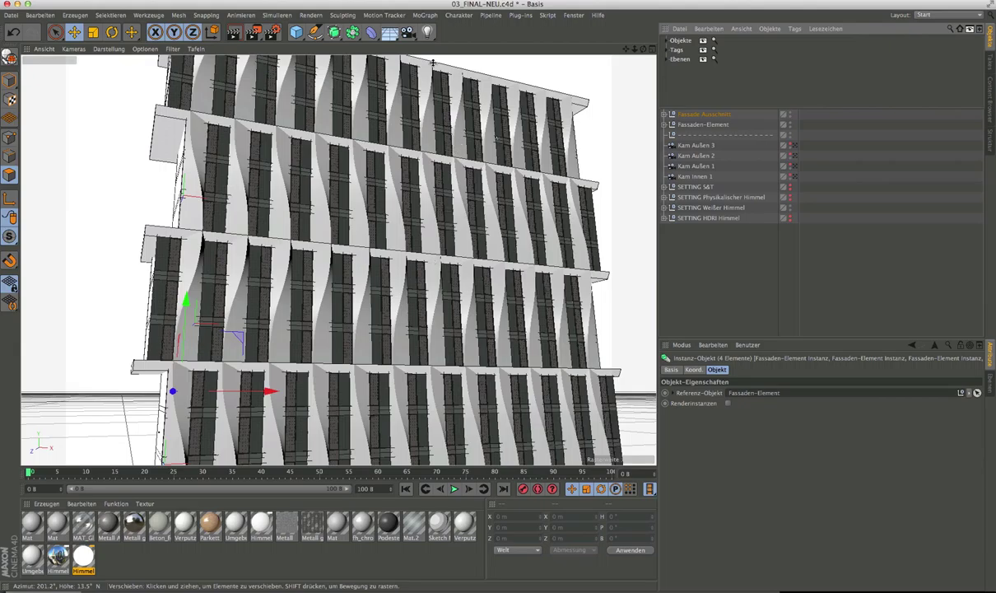
# Start a new scene and add a plane primitive.
pyautogui.click(574, 15)
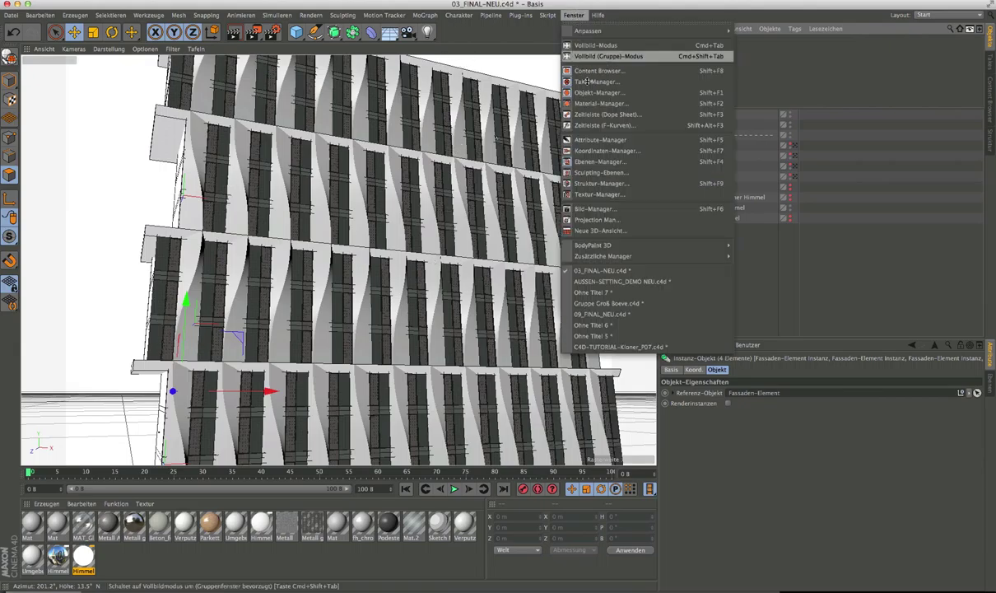
pyautogui.moveTo(11, 14)
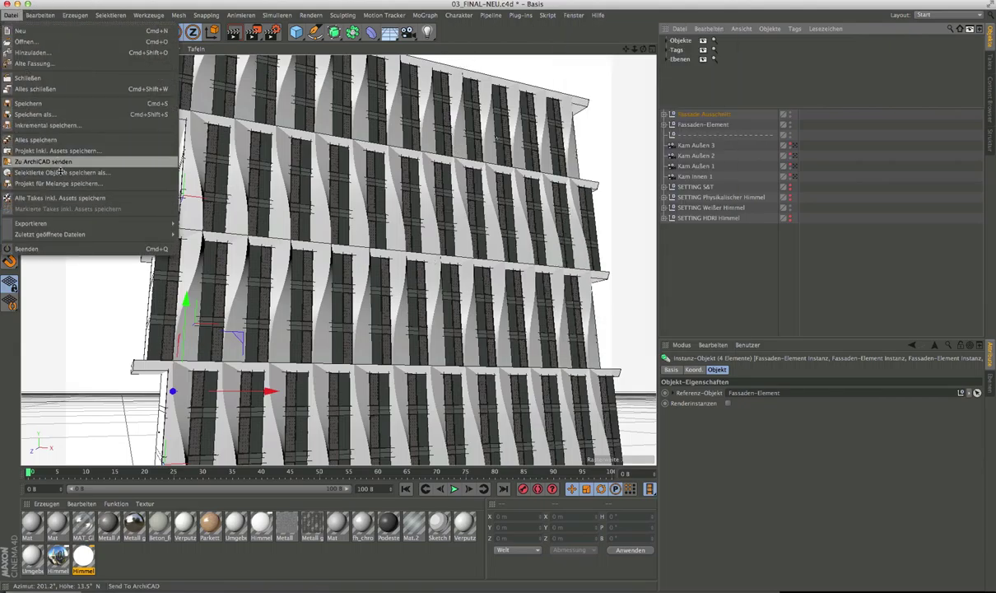
pyautogui.click(42, 33)
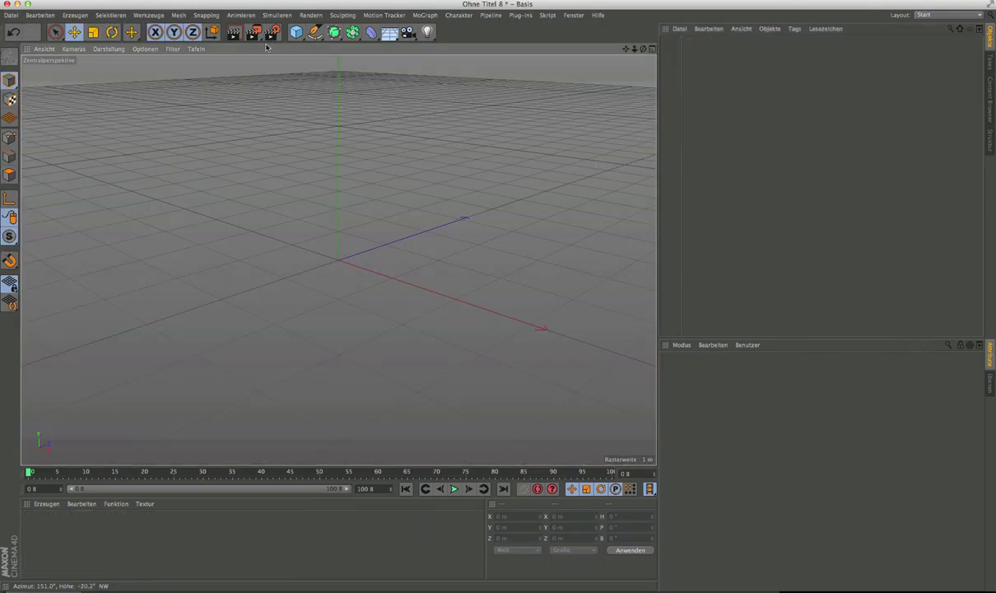
pyautogui.click(296, 32)
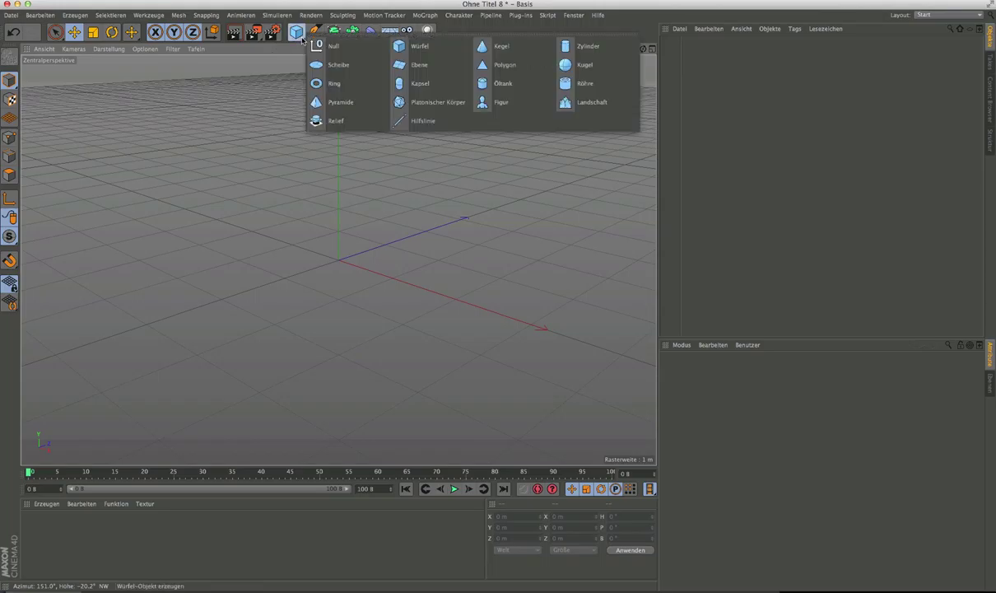
pyautogui.click(411, 66)
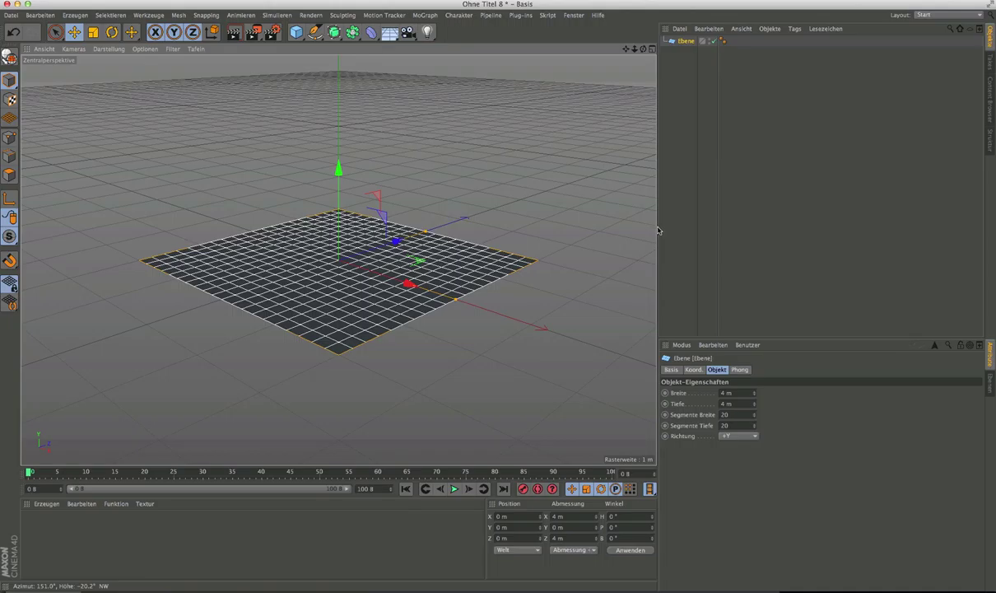
# Give the plane 3×2 segments and orient it along +Z so it stands upright.
pyautogui.click(736, 415)
pyautogui.write('3')
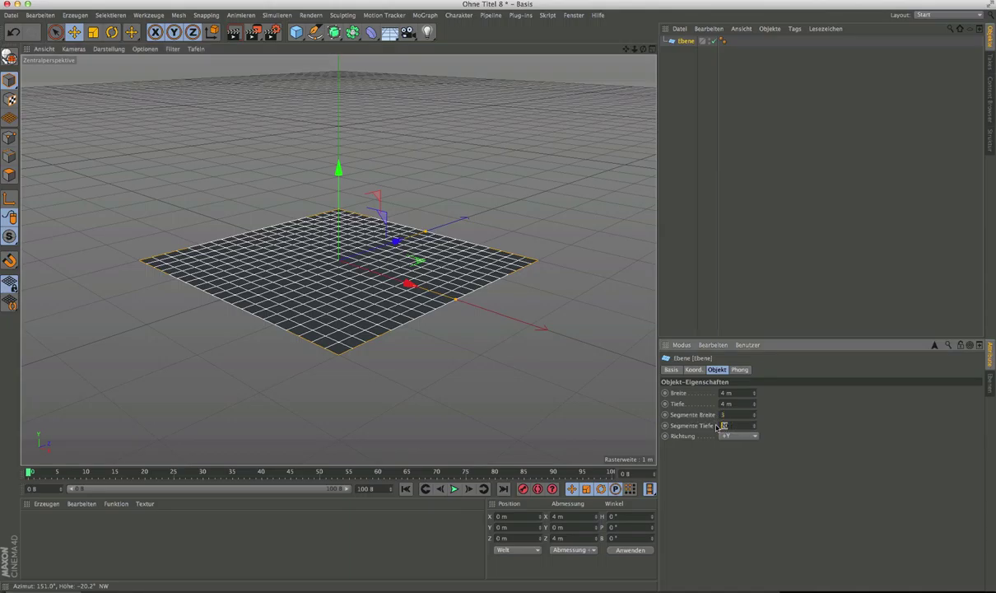
pyautogui.click(739, 425)
pyautogui.write('2')
pyautogui.press('Return')
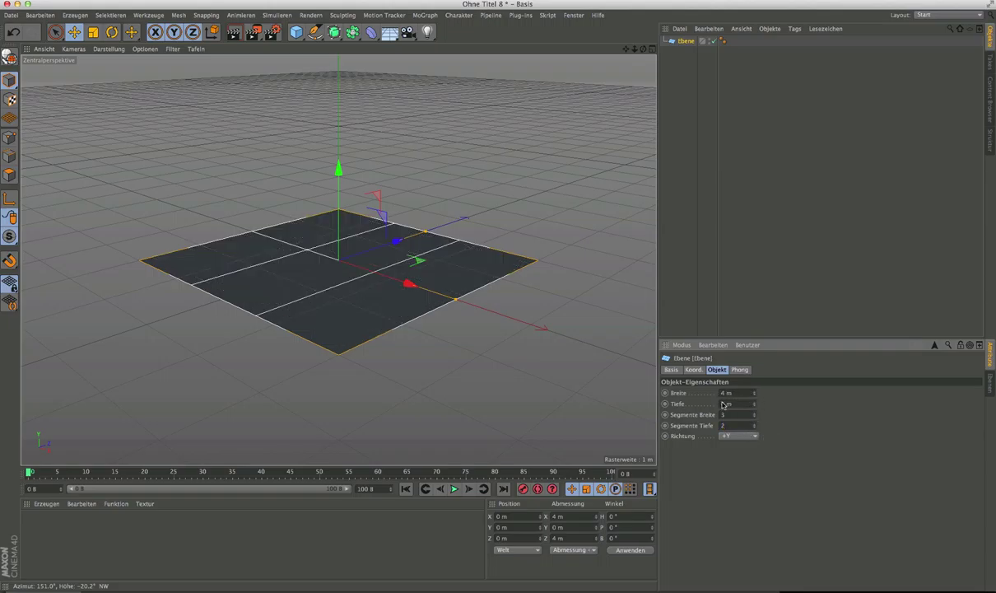
pyautogui.click(735, 435)
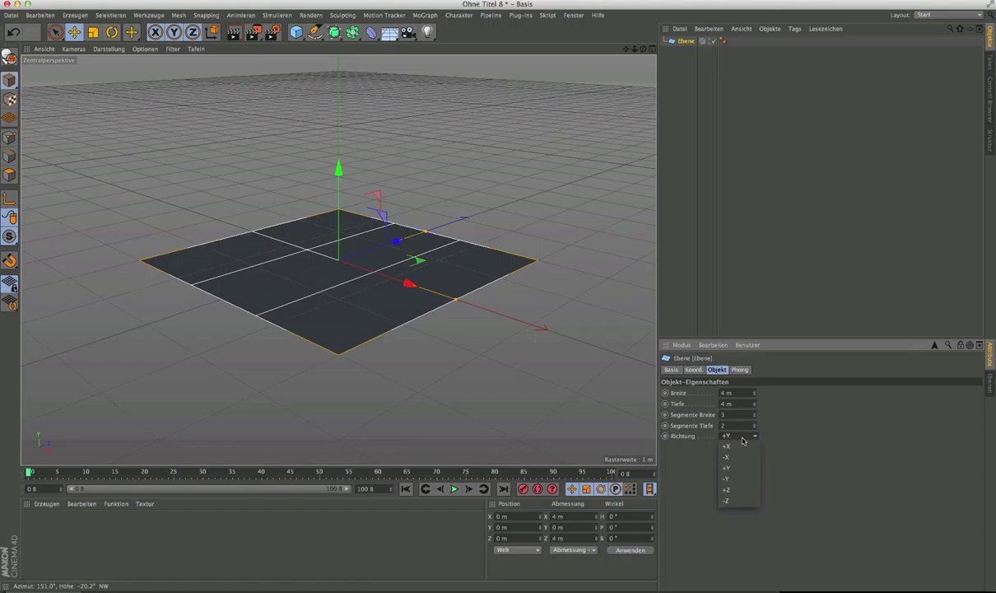
pyautogui.click(732, 490)
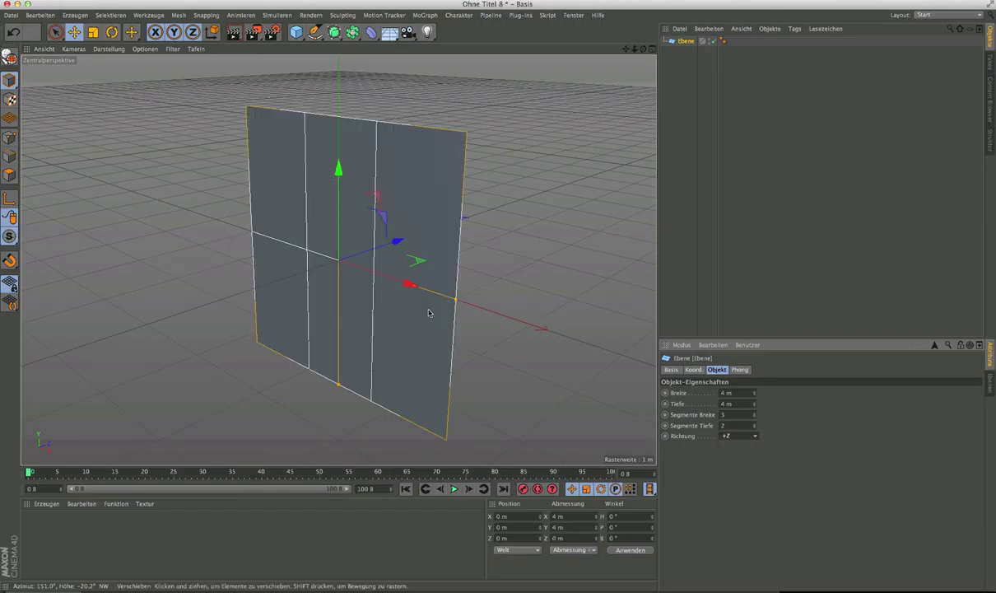
pyautogui.keyDown('alt'); pyautogui.moveTo(402, 311); pyautogui.dragTo(482, 273); pyautogui.keyUp('alt')
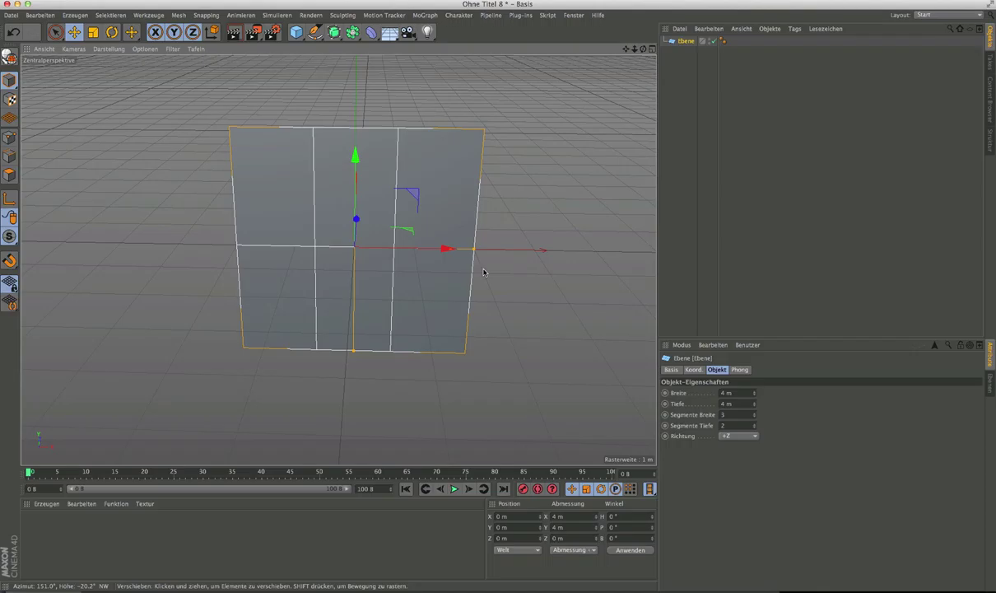
# Size the plane 3 m wide by 2.8 m deep, raise it to Y 1.4 m, and make it editable.
pyautogui.doubleClick(731, 406)
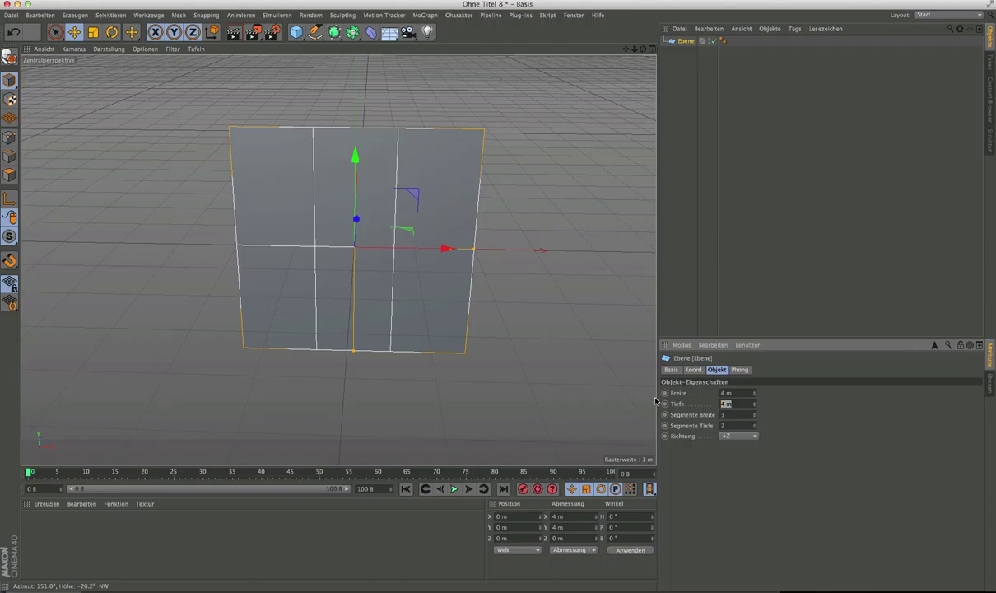
pyautogui.write('2,8')
pyautogui.press('Return')
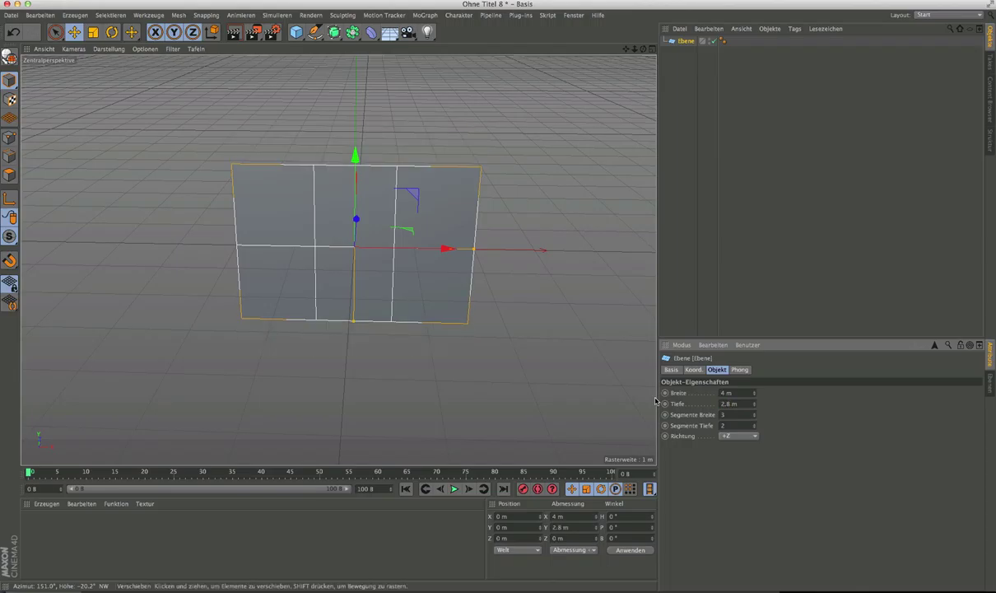
pyautogui.doubleClick(733, 393)
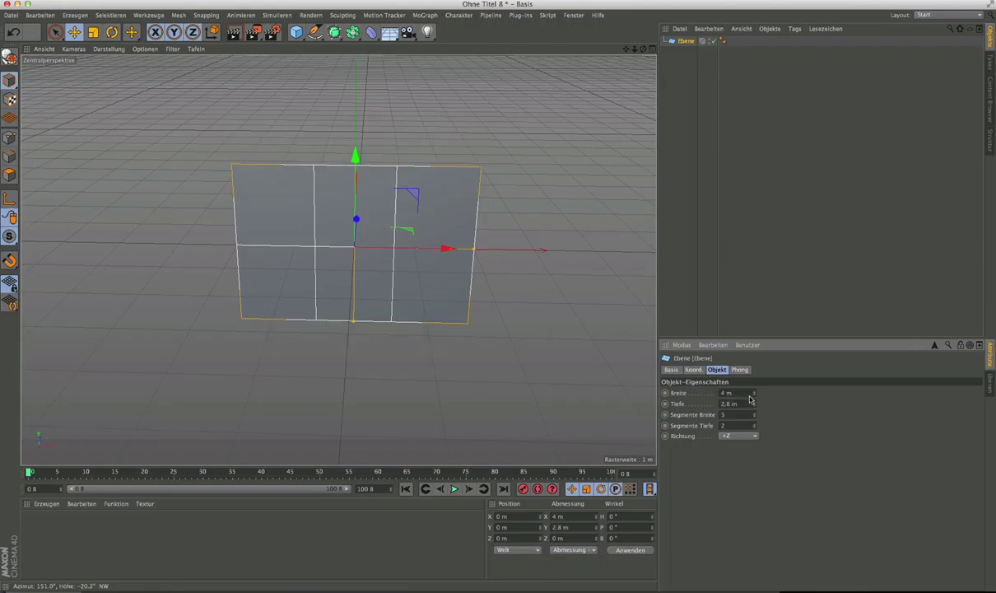
pyautogui.write('3')
pyautogui.press('Return')
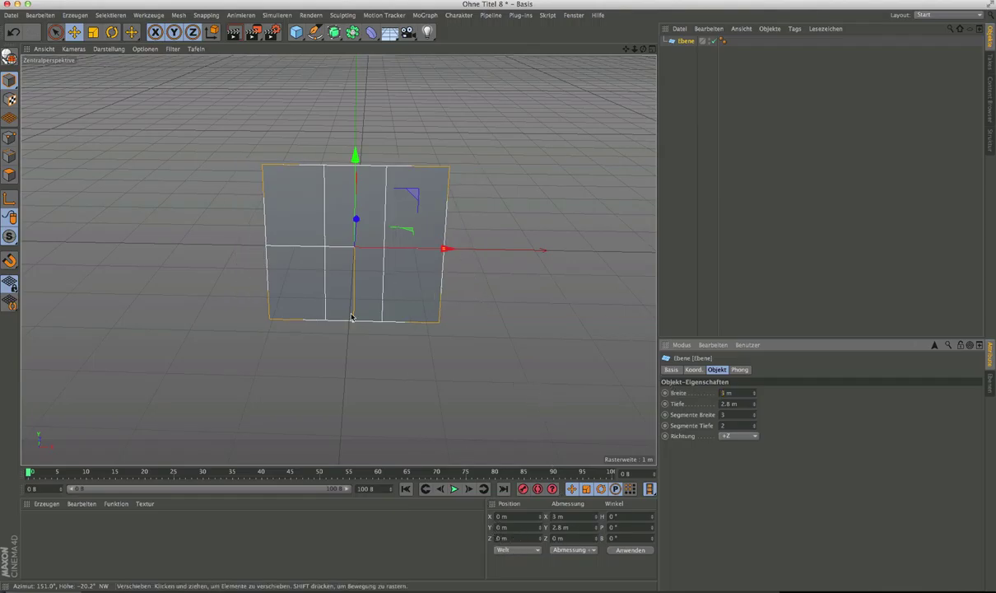
pyautogui.click(514, 529)
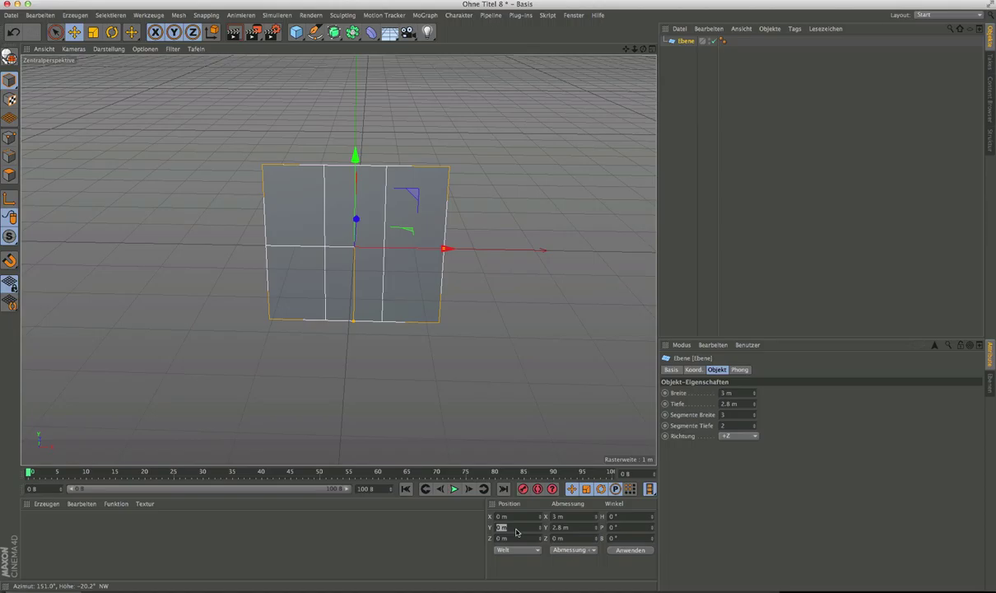
pyautogui.write('1.4')
pyautogui.press('Return')
pyautogui.moveTo(359, 210)
pyautogui.keyDown('alt'); pyautogui.mouseDown()
pyautogui.moveTo(418, 219)
pyautogui.moveTo(359, 211)
pyautogui.moveTo(359, 187)
pyautogui.moveTo(354, 193)
pyautogui.mouseUp(); pyautogui.keyUp('alt')
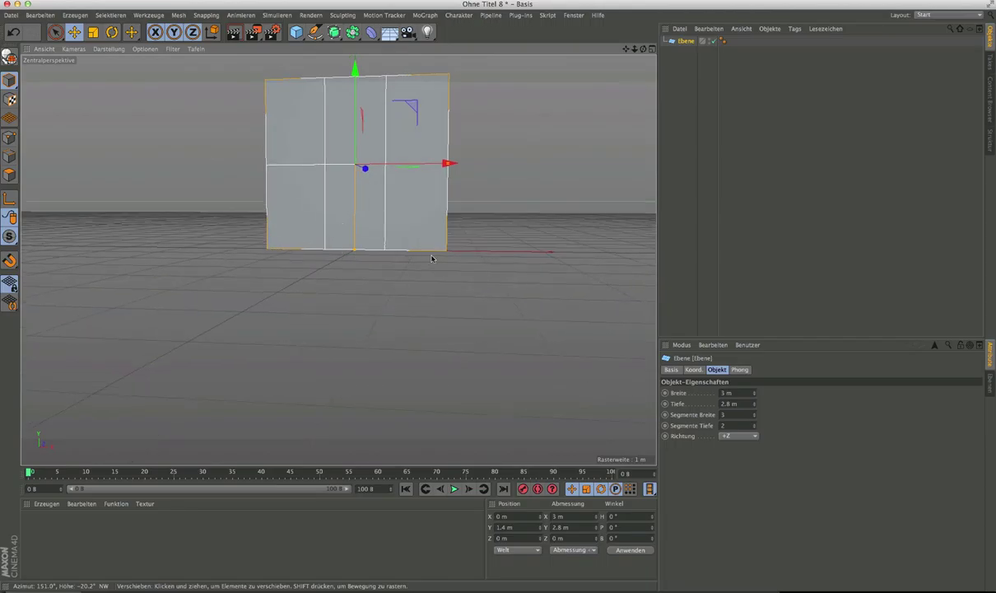
pyautogui.keyDown('alt'); pyautogui.moveTo(398, 245); pyautogui.dragTo(395, 318, button='middle'); pyautogui.keyUp('alt')
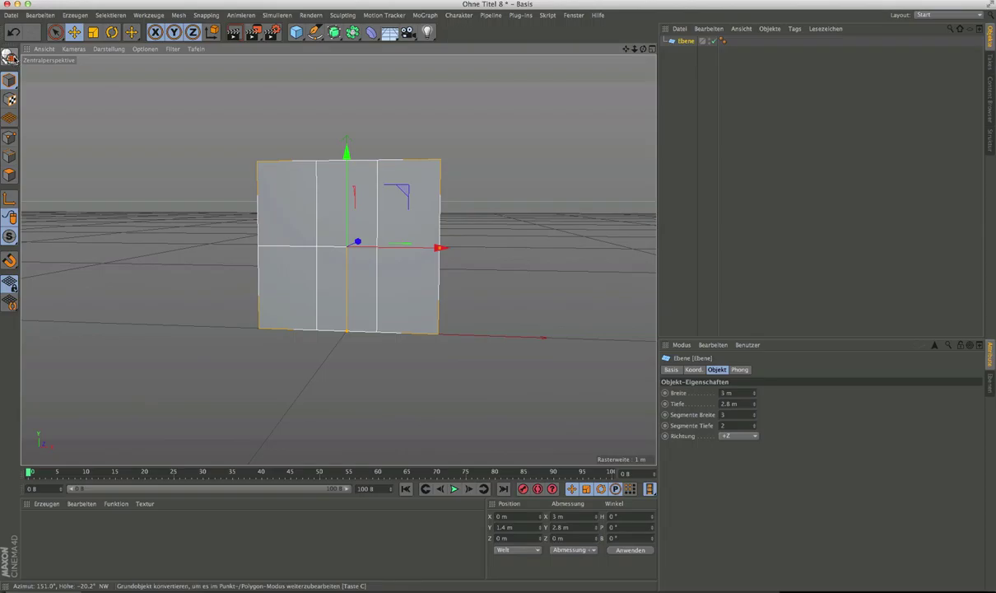
pyautogui.click(10, 56)
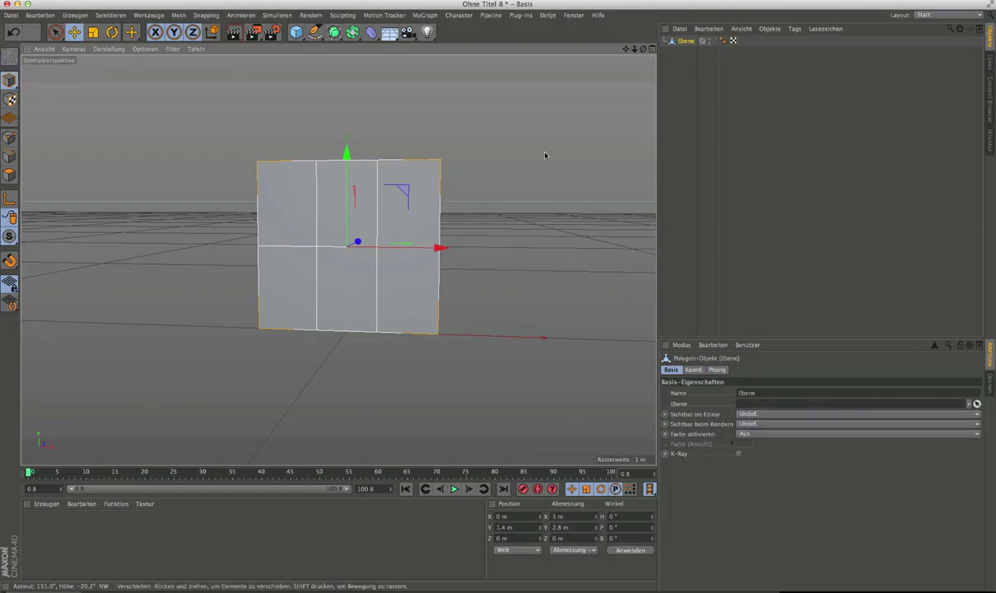
# In edge mode with rectangle selection, select an inner vertical edge and reposition it along X.
pyautogui.moveTo(56, 31); pyautogui.dragTo(105, 66)
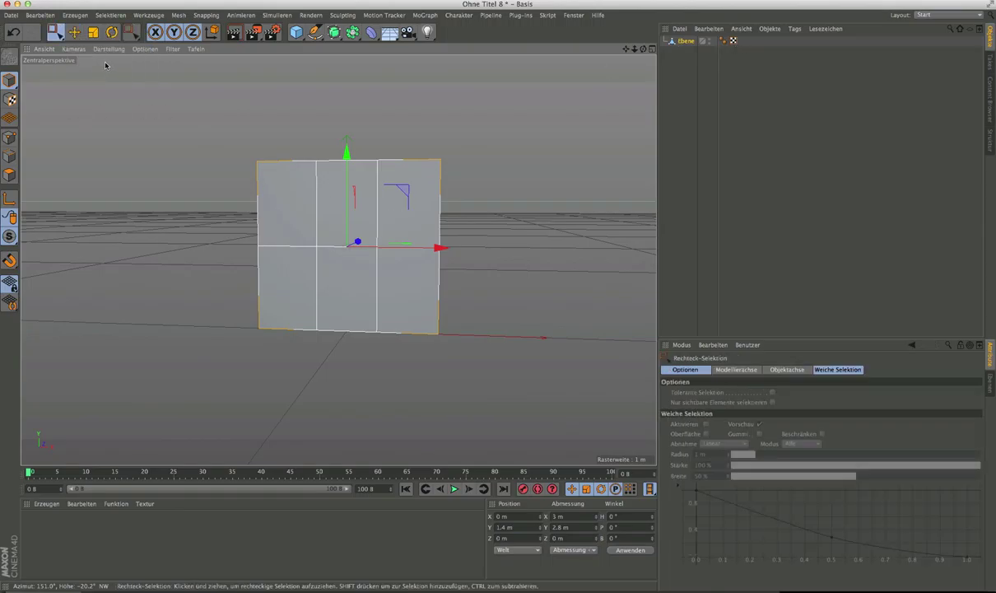
pyautogui.click(10, 156)
pyautogui.keyDown('alt'); pyautogui.moveTo(316, 165); pyautogui.dragTo(329, 216); pyautogui.keyUp('alt')
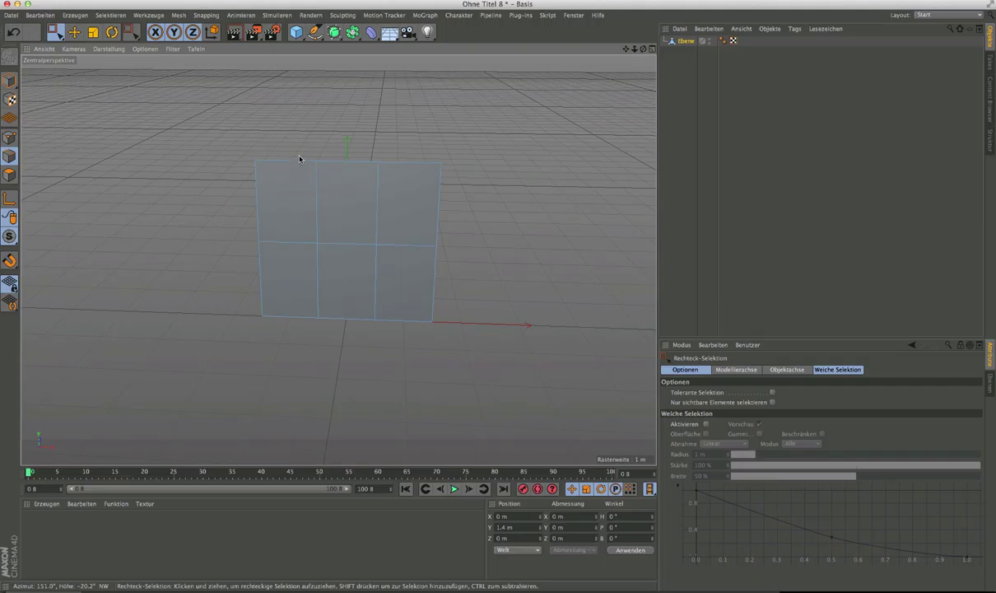
pyautogui.moveTo(273, 130); pyautogui.dragTo(354, 347)
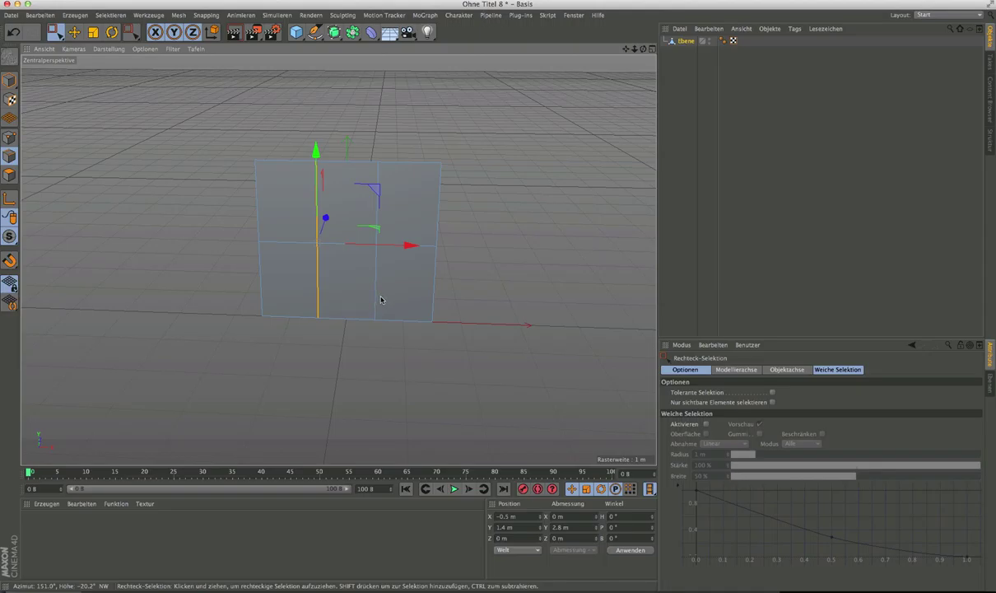
pyautogui.click(519, 517)
pyautogui.write('0')
pyautogui.press('Return')
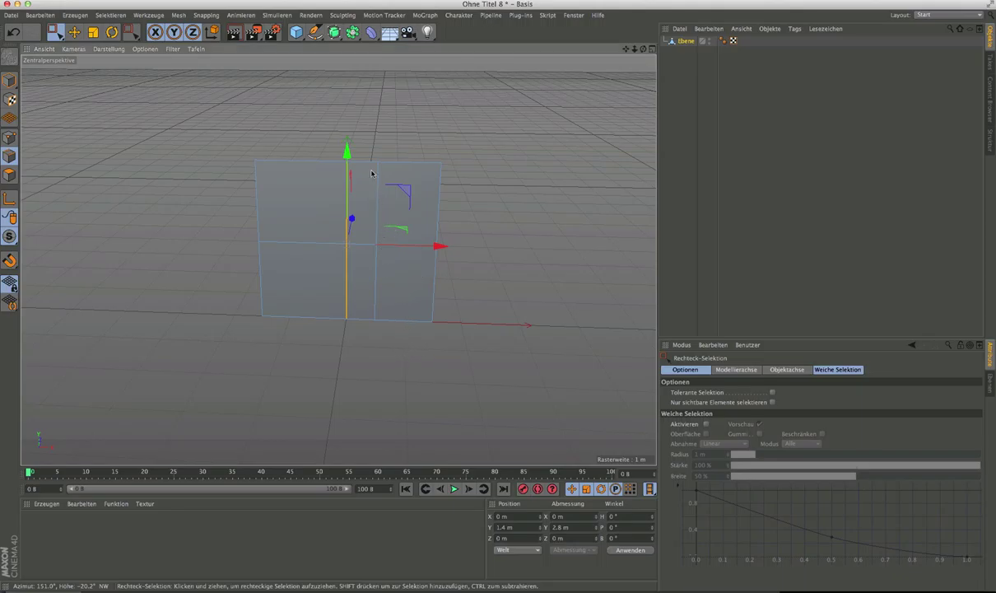
# Select the horizontal middle edge and raise it to a height of 2.2 m.
pyautogui.moveTo(395, 333); pyautogui.dragTo(368, 148)
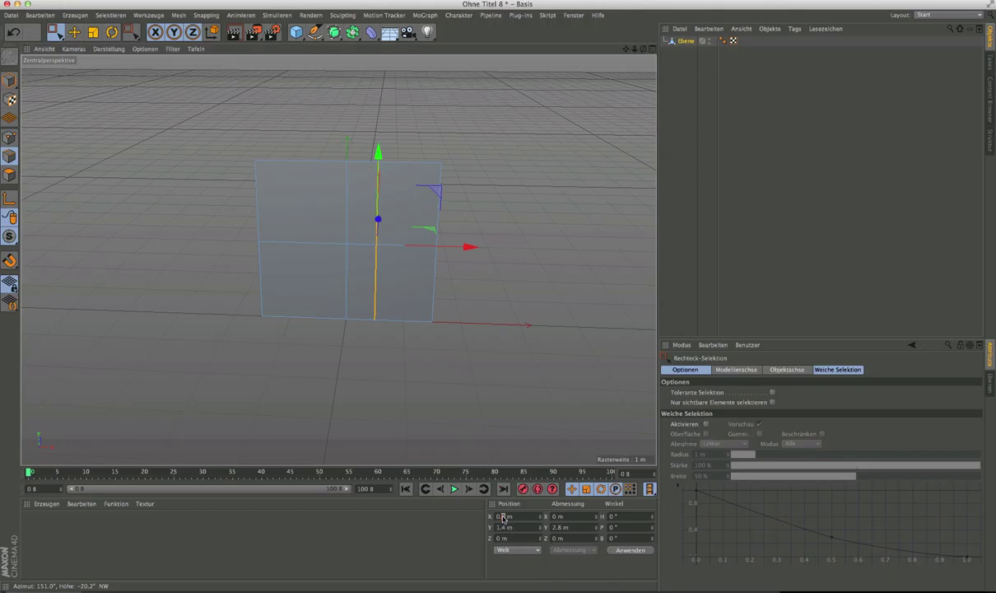
pyautogui.scroll(1, 503, 517)
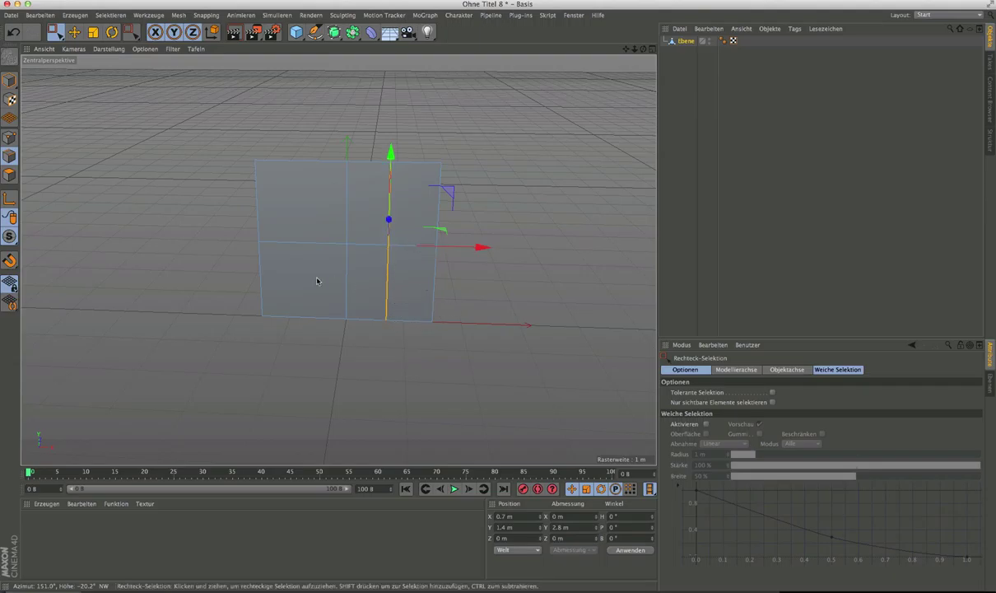
pyautogui.moveTo(233, 275); pyautogui.dragTo(465, 228)
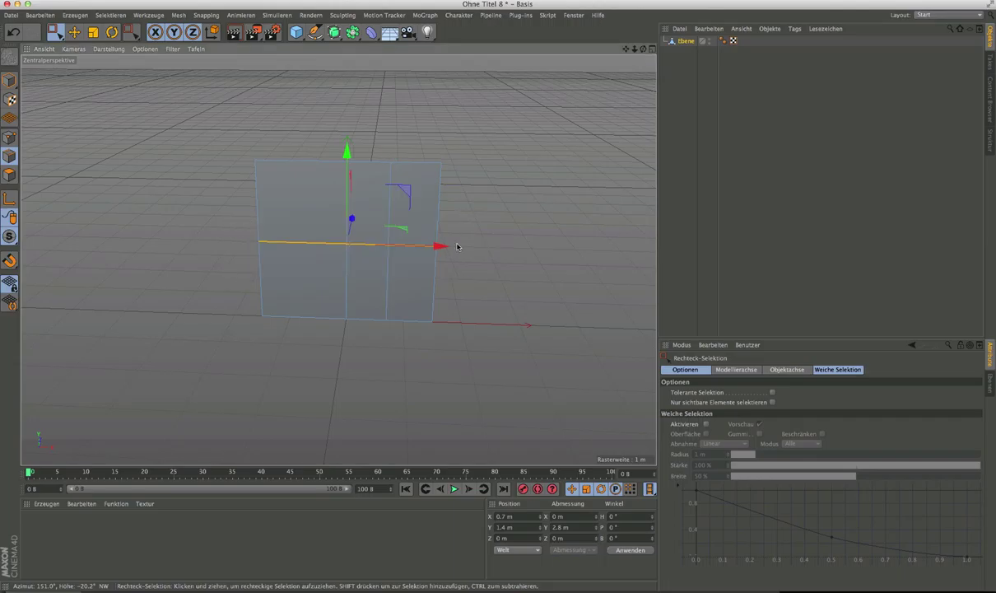
pyautogui.keyDown('alt'); pyautogui.moveTo(387, 277); pyautogui.dragTo(383, 266); pyautogui.keyUp('alt')
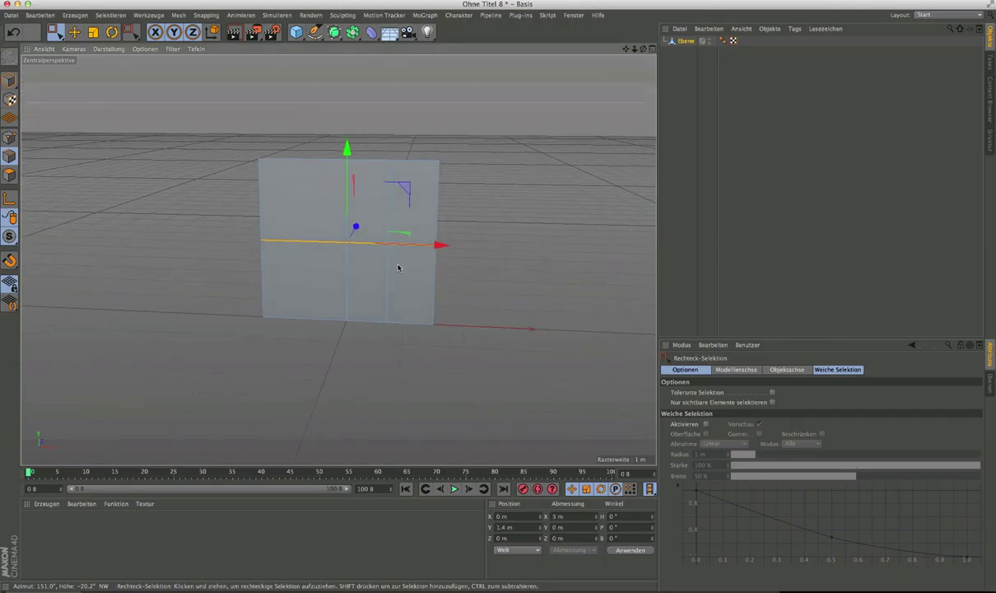
pyautogui.click(501, 527)
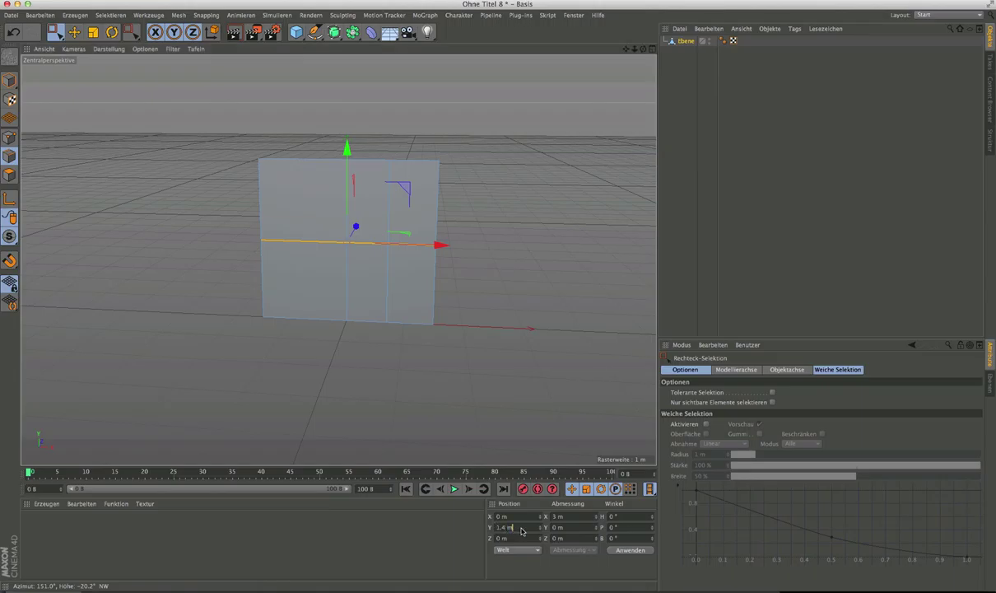
pyautogui.write('1')
pyautogui.write(',2')
pyautogui.press('Return')
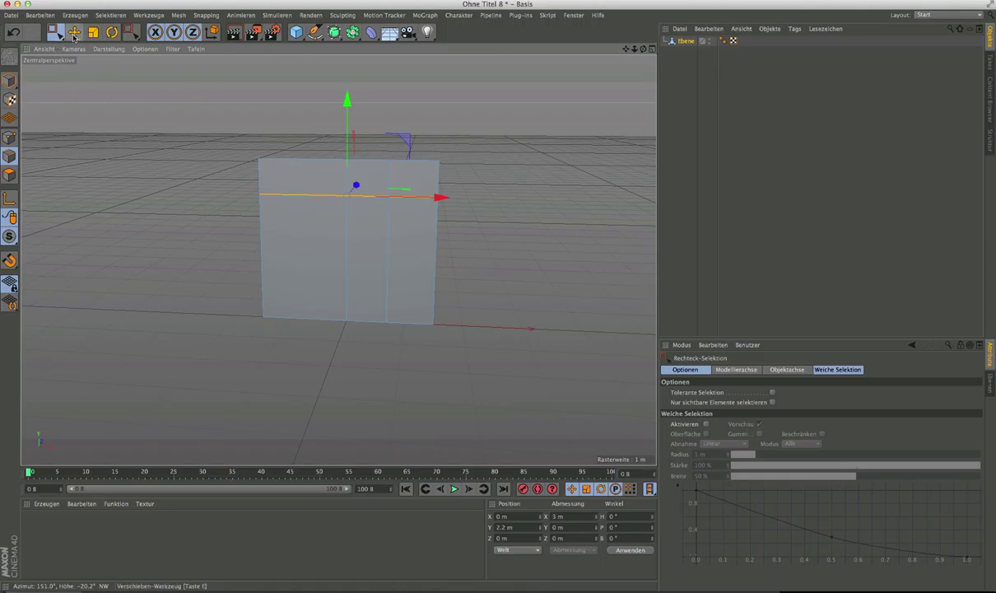
pyautogui.moveTo(54, 33); pyautogui.dragTo(74, 47)
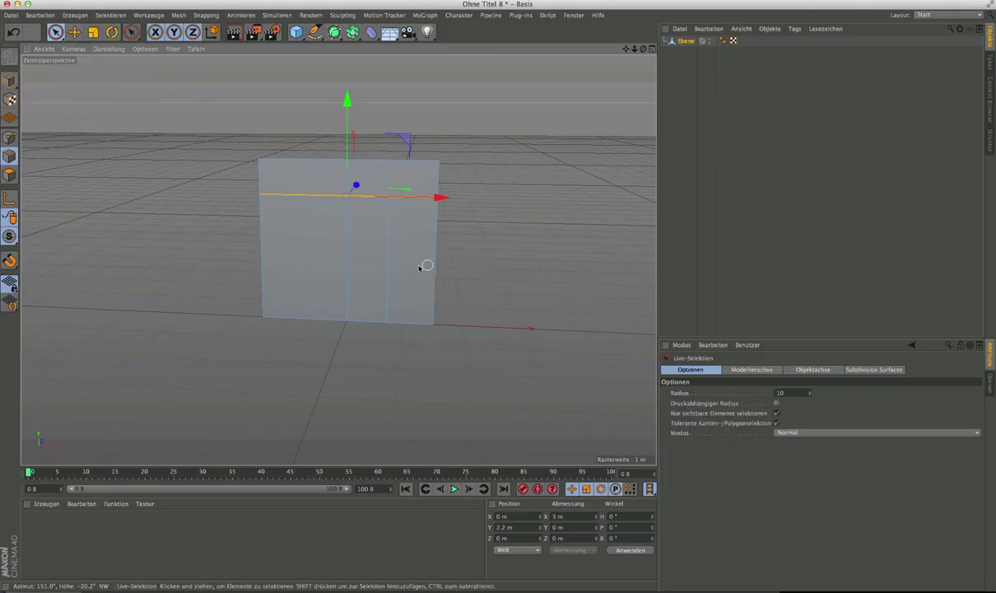
# In polygon mode with live selection, select the plane's lower middle polygon.
pyautogui.click(316, 244)
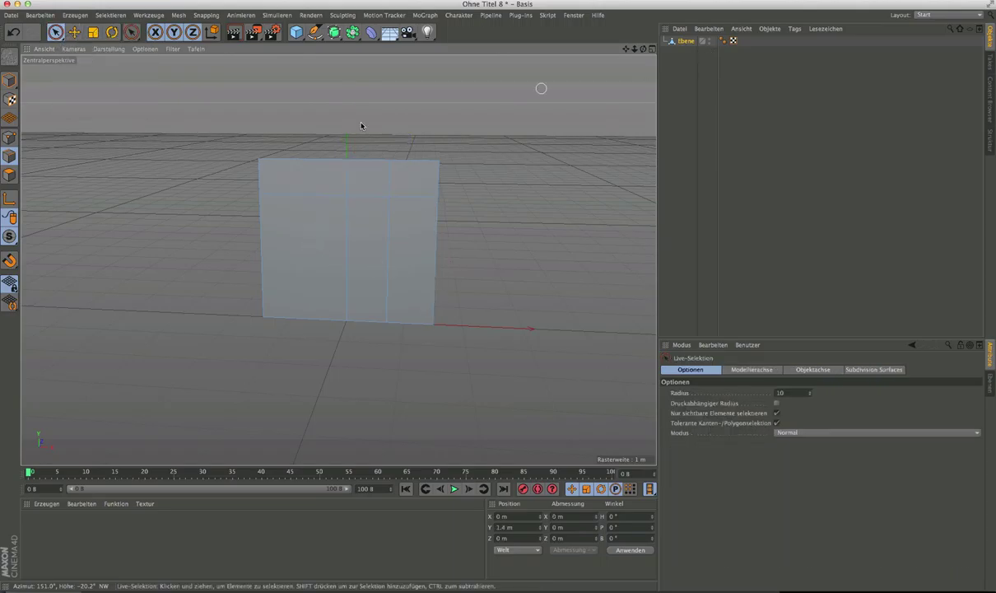
pyautogui.click(9, 174)
pyautogui.click(313, 193)
pyautogui.click(293, 223)
pyautogui.keyDown('alt'); pyautogui.moveTo(355, 274); pyautogui.dragTo(360, 276); pyautogui.keyUp('alt')
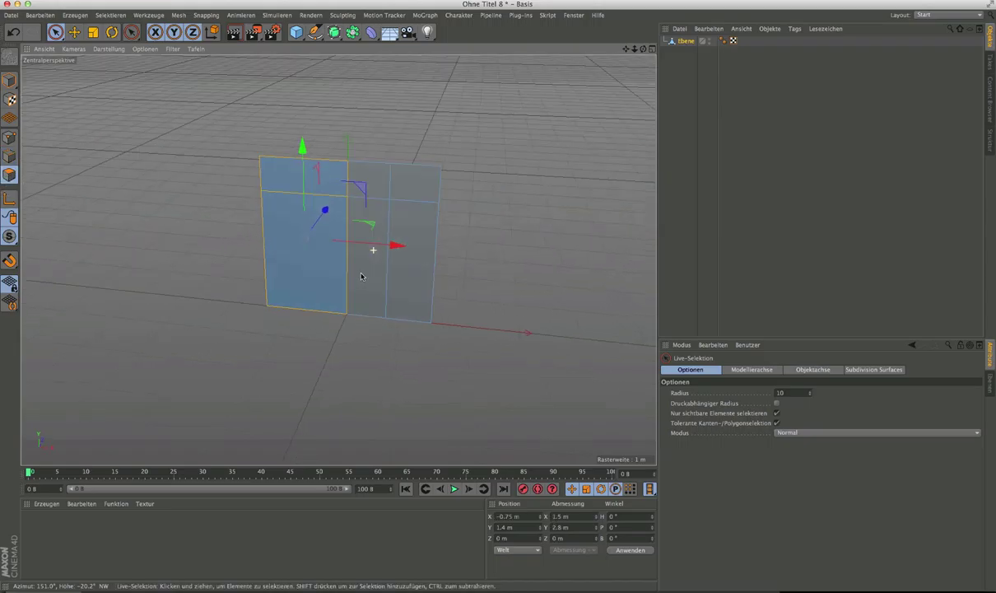
pyautogui.click(385, 184)
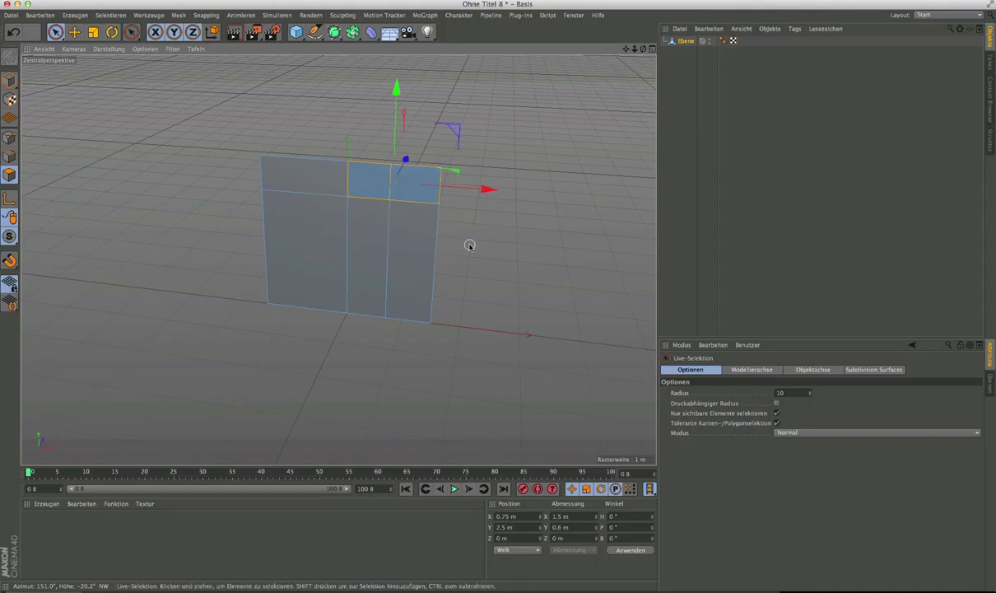
pyautogui.click(378, 260)
pyautogui.scroll(3, 387, 294)
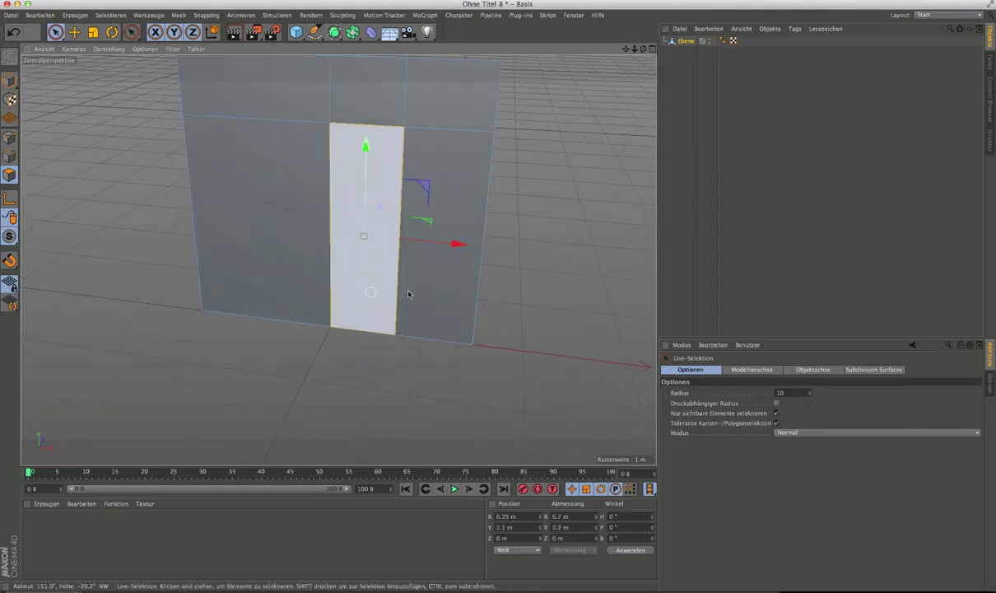
# Inner-extrude the lower middle polygon with a 0.05 m offset.
pyautogui.rightClick(372, 268)
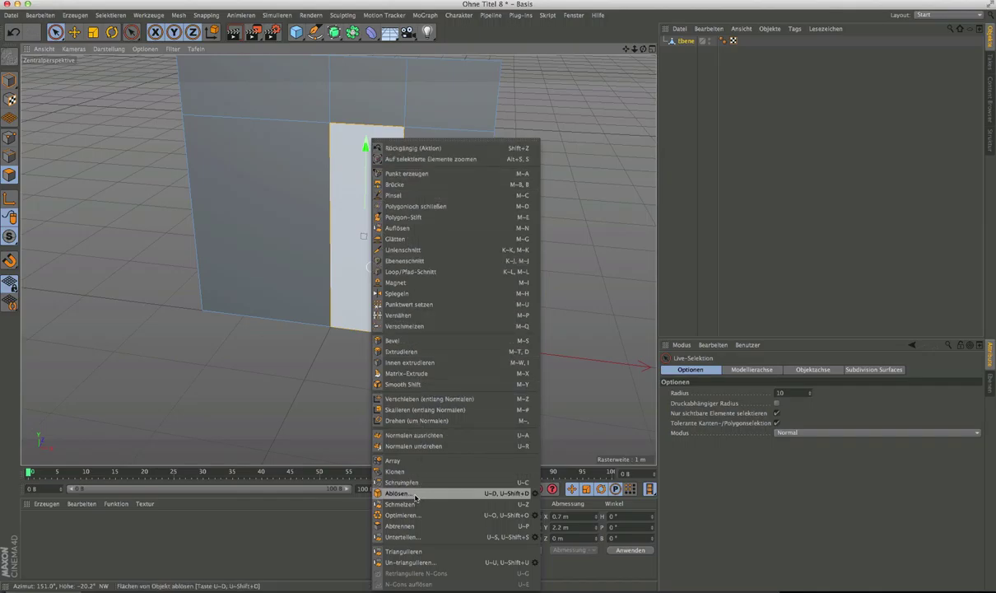
pyautogui.click(409, 362)
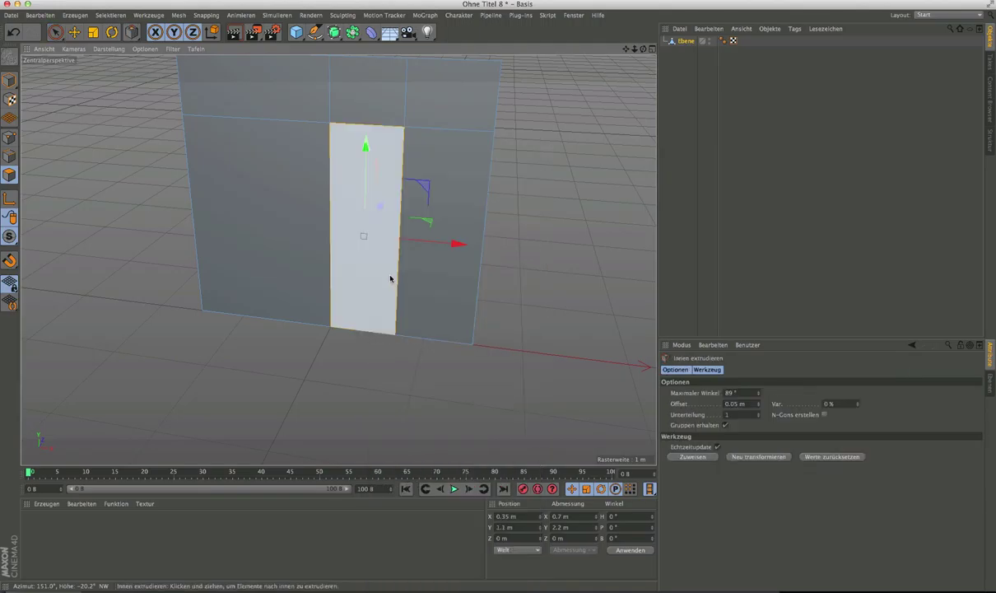
pyautogui.moveTo(387, 276); pyautogui.dragTo(383, 277)
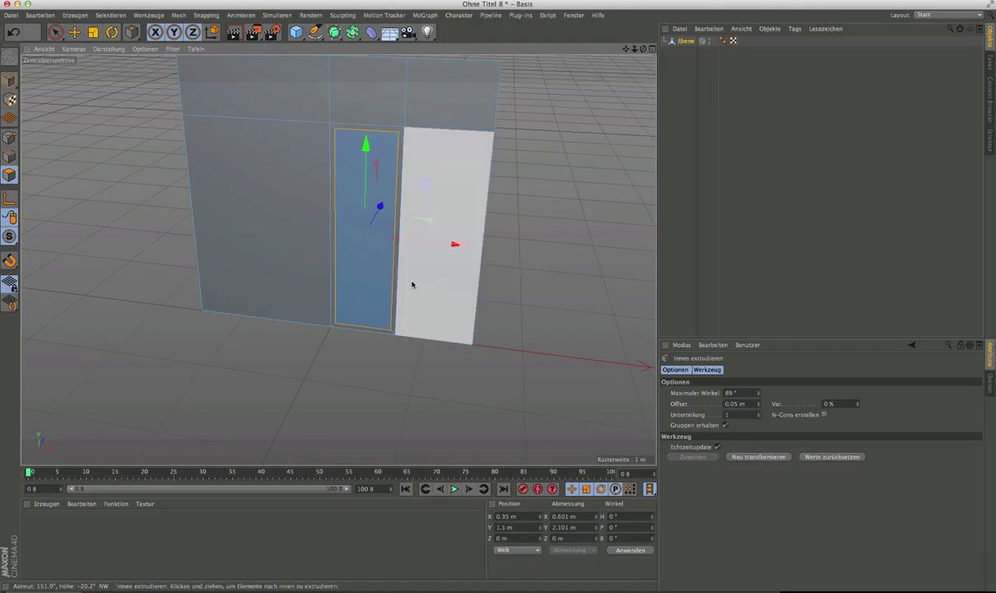
pyautogui.keyDown('alt'); pyautogui.moveTo(391, 271); pyautogui.dragTo(429, 189); pyautogui.keyUp('alt')
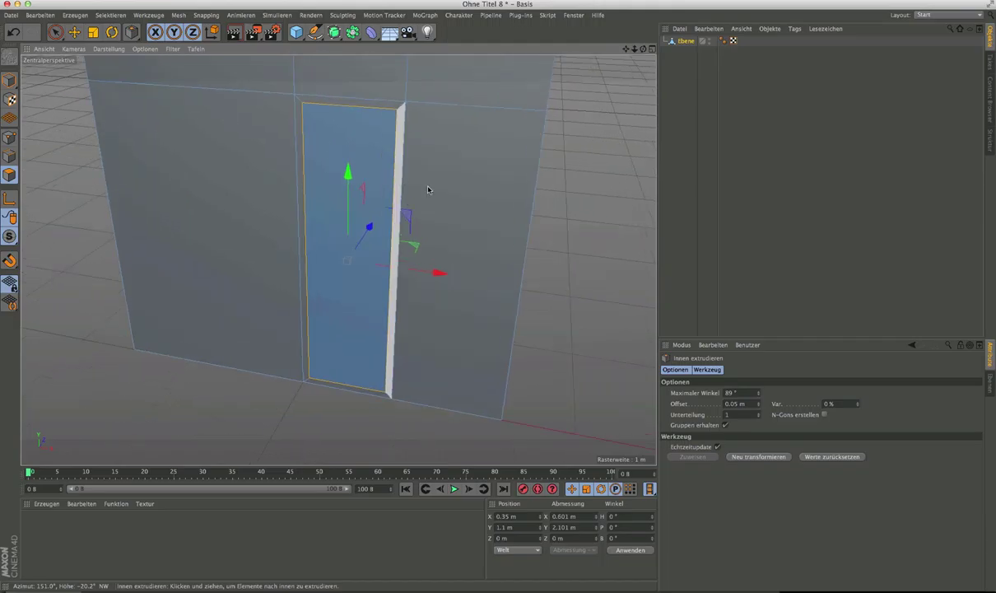
pyautogui.press('super+z')
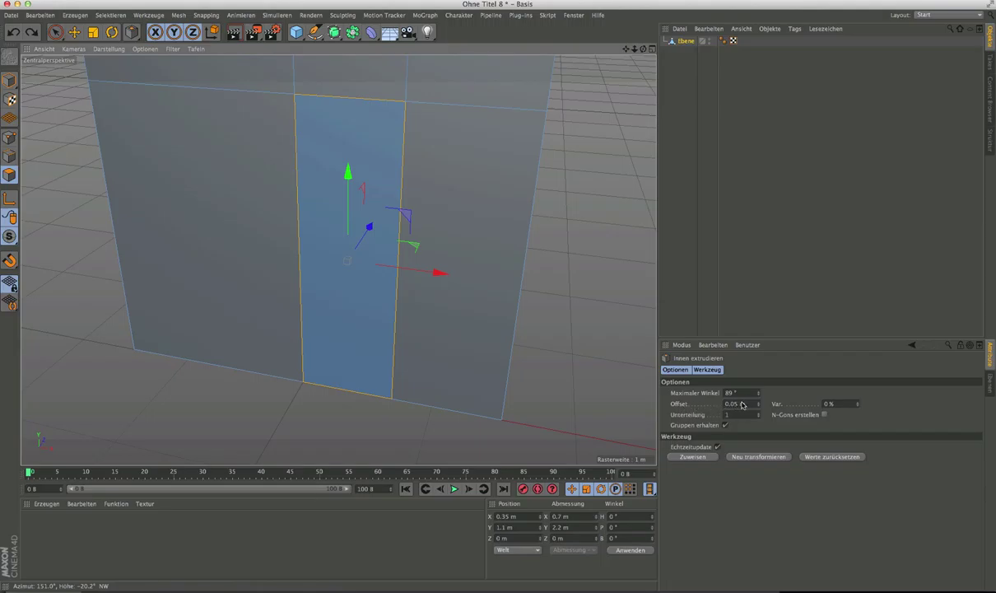
pyautogui.click(764, 457)
pyautogui.scroll(-6, 330, 342)
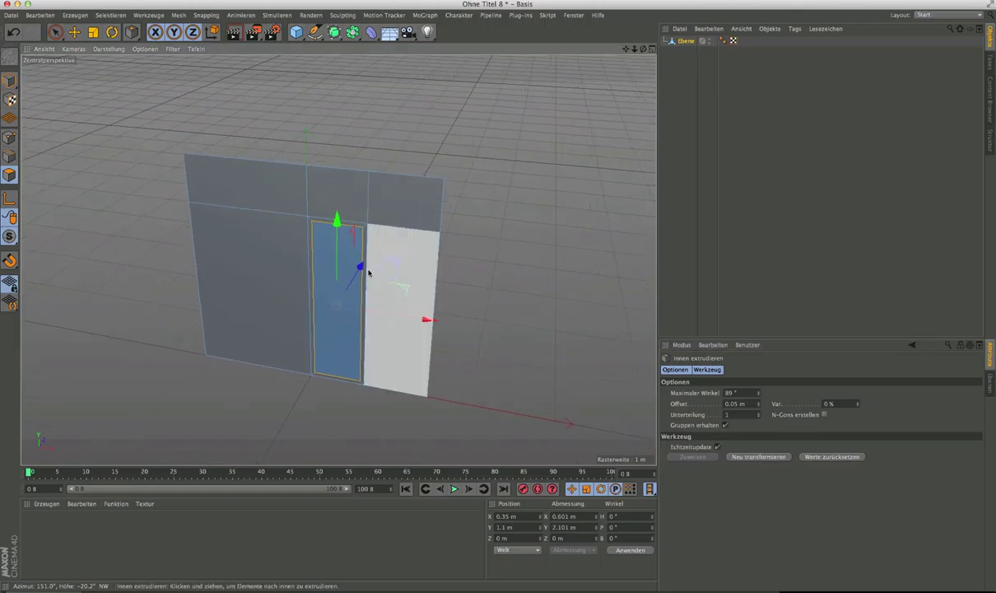
pyautogui.click(52, 502)
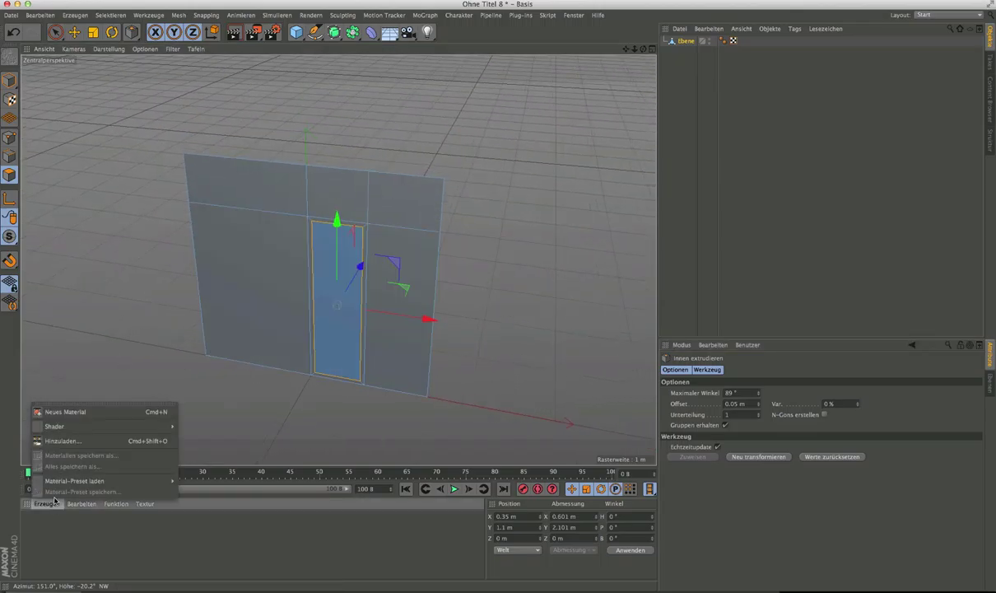
# Create a new material Mat with transparency enabled at 82% brightness.
pyautogui.click(64, 411)
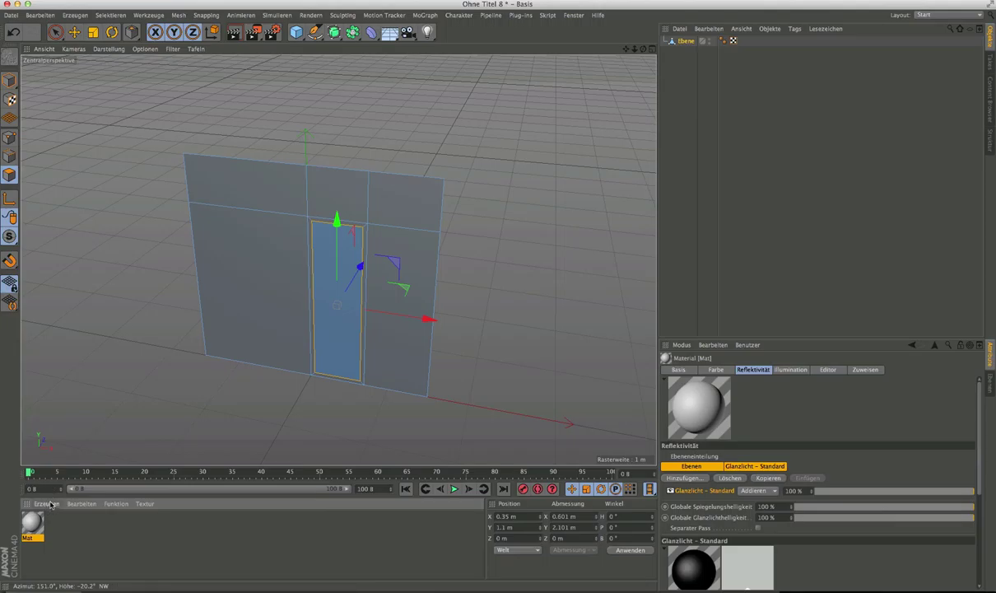
pyautogui.doubleClick(32, 522)
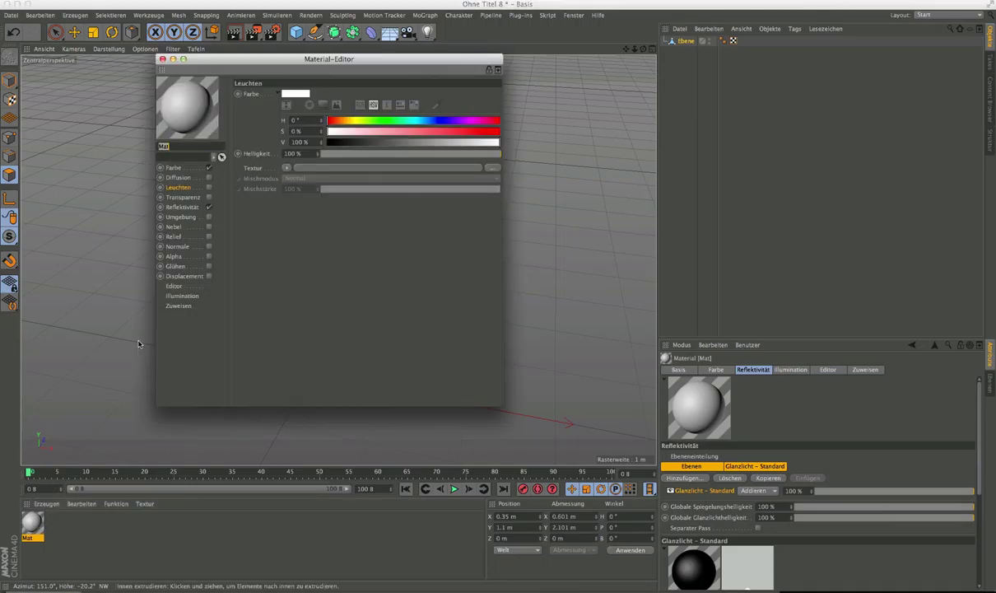
pyautogui.click(209, 198)
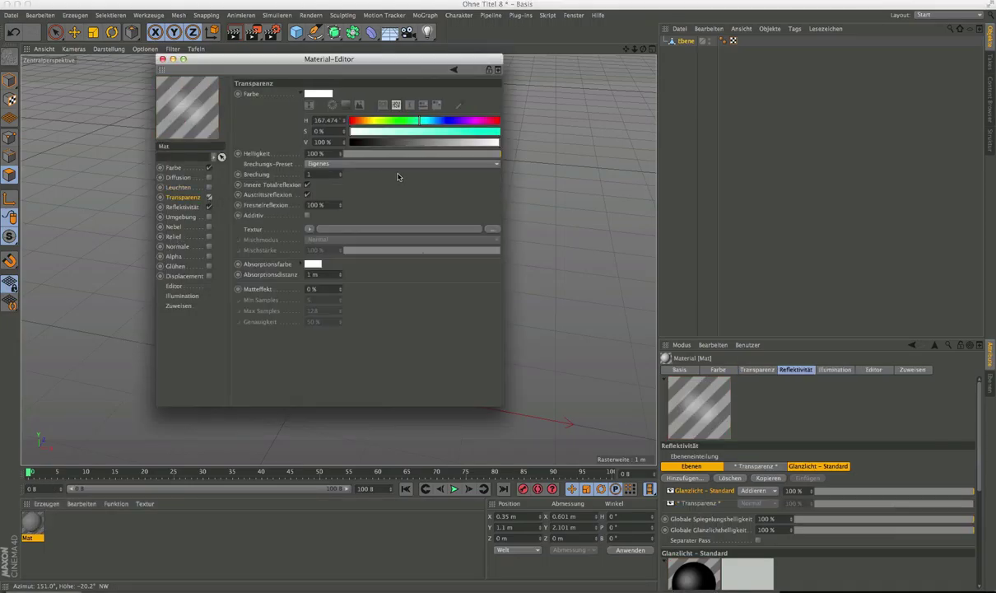
pyautogui.click(474, 144)
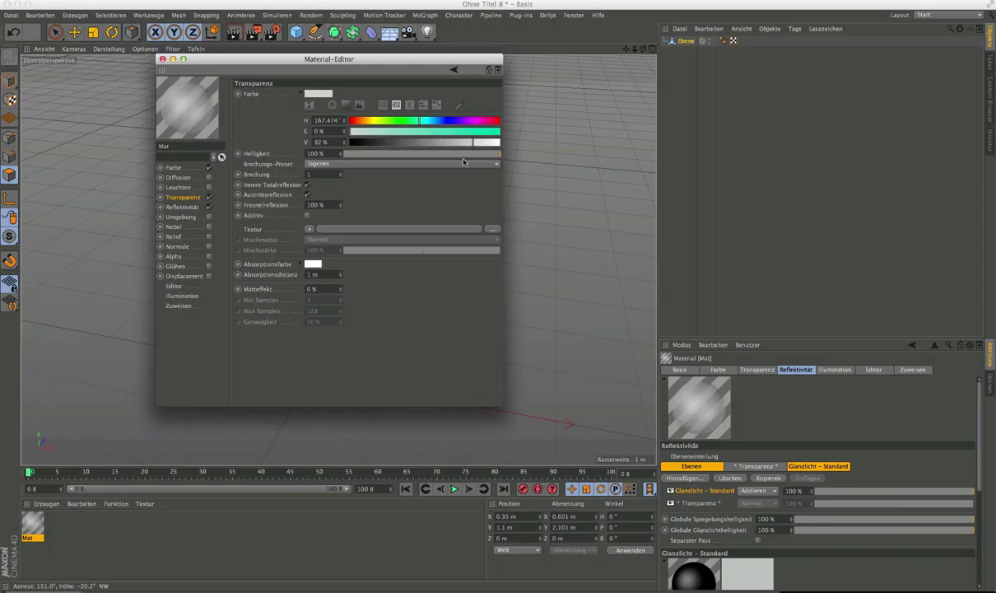
pyautogui.click(162, 59)
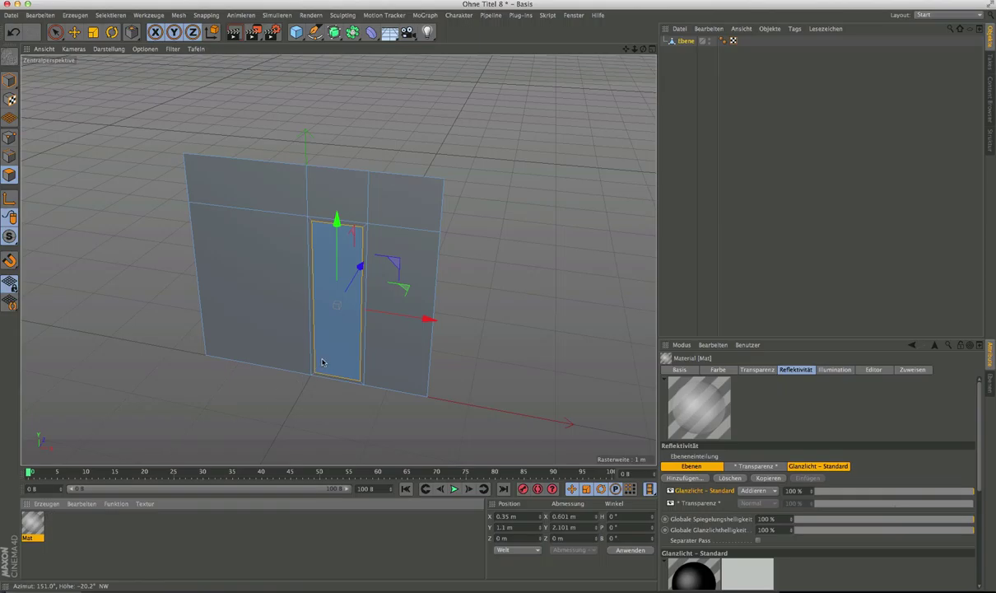
# Apply Mat to both door polygons of the plane and check it from front and behind.
pyautogui.moveTo(333, 351); pyautogui.dragTo(329, 369)
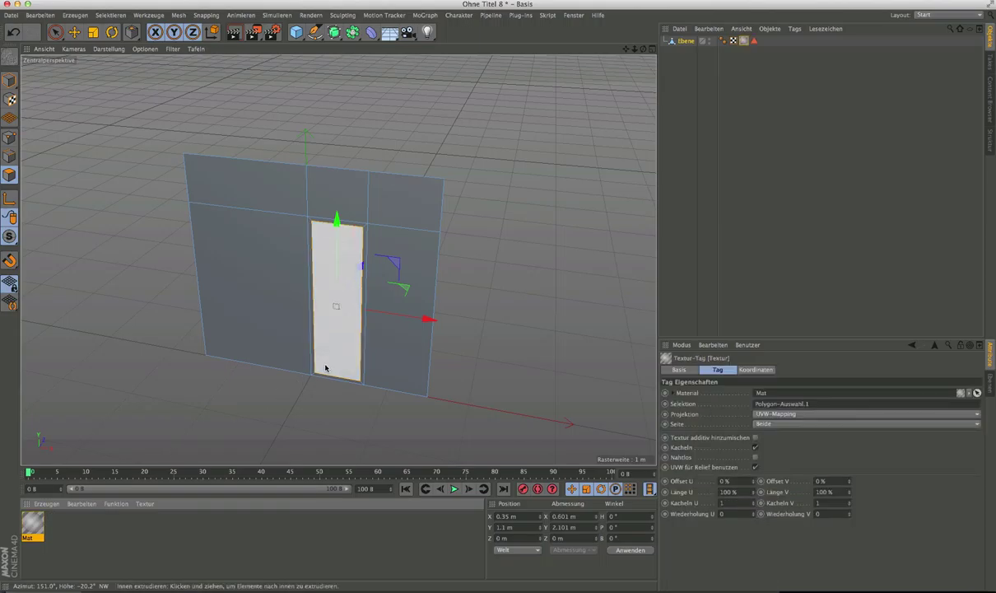
pyautogui.press('super+z')
pyautogui.press('super+z')
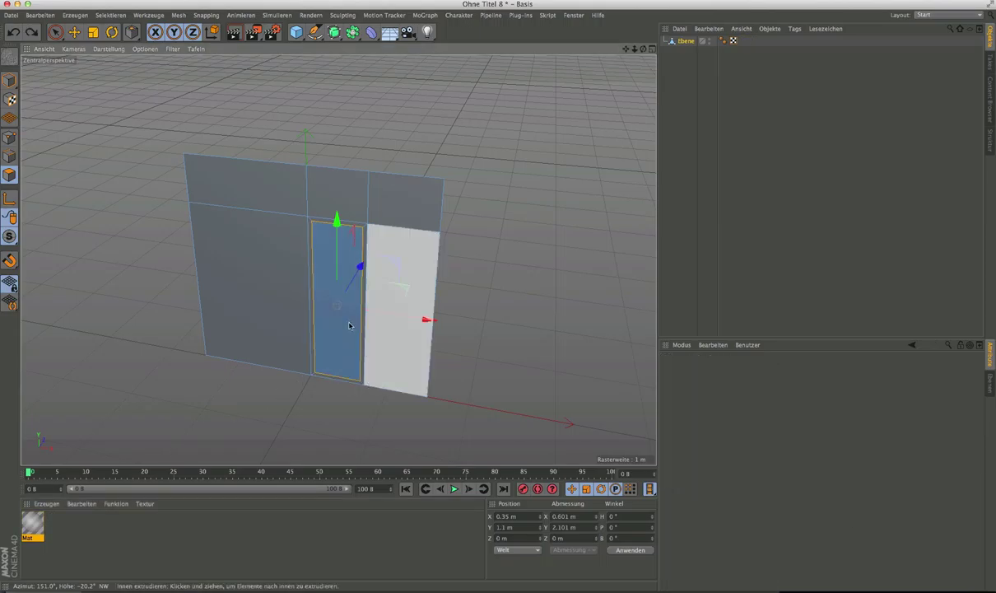
pyautogui.click(55, 33)
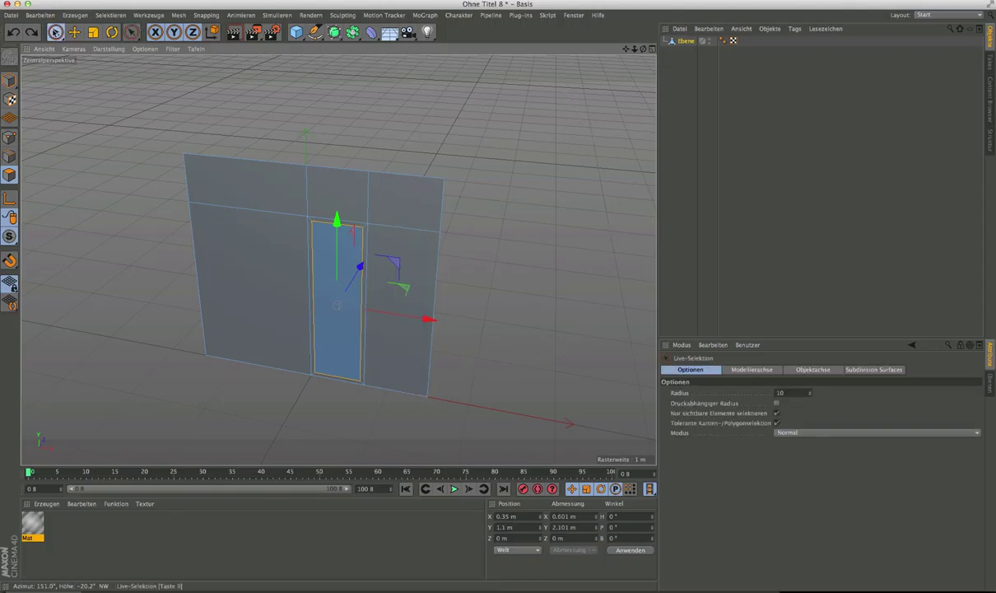
pyautogui.keyDown('shift'); pyautogui.click(407, 362); pyautogui.keyUp('shift')
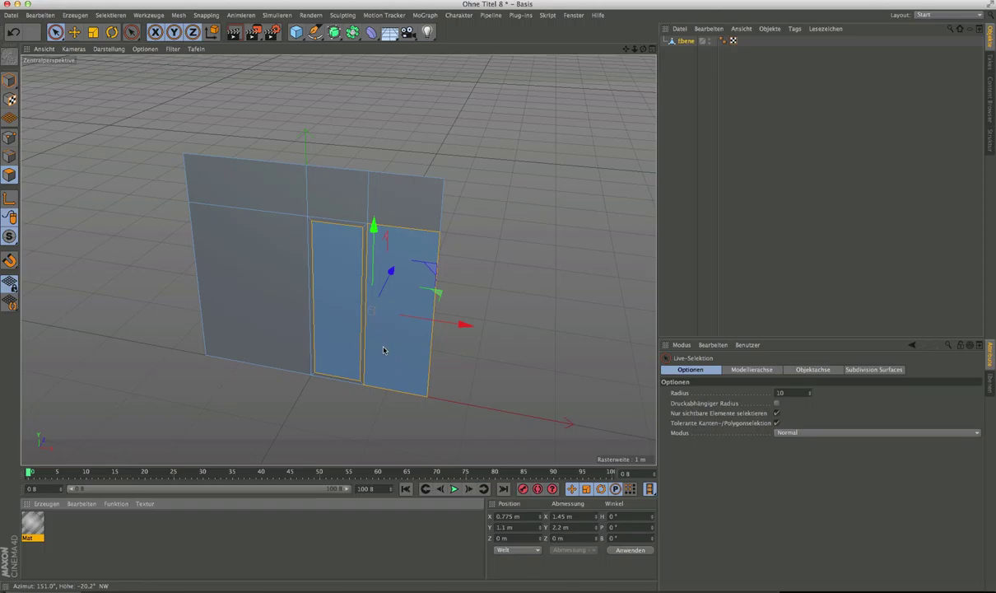
pyautogui.moveTo(388, 342); pyautogui.dragTo(376, 349)
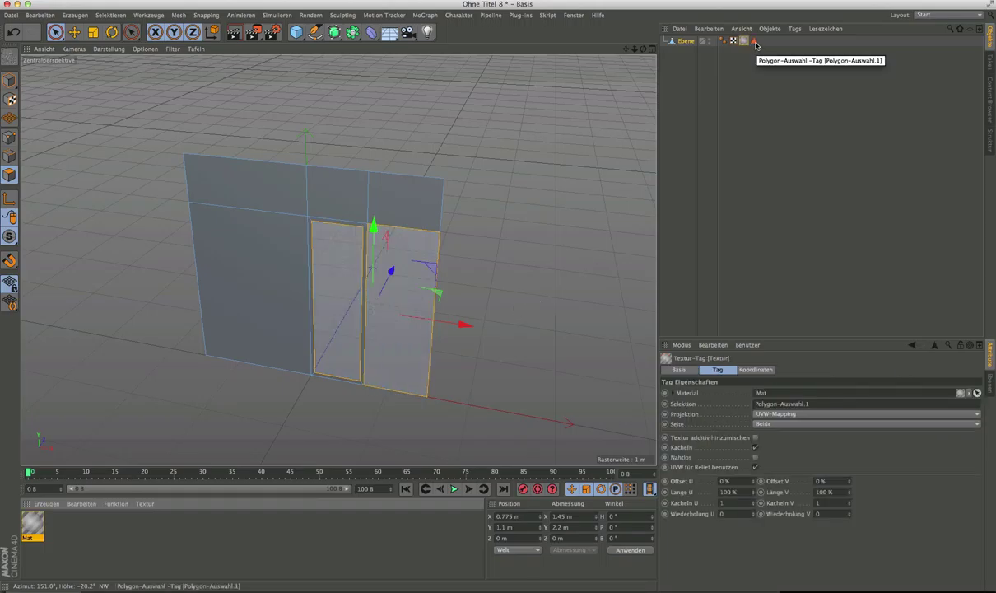
pyautogui.keyDown('alt'); pyautogui.moveTo(438, 238); pyautogui.dragTo(583, 115); pyautogui.keyUp('alt')
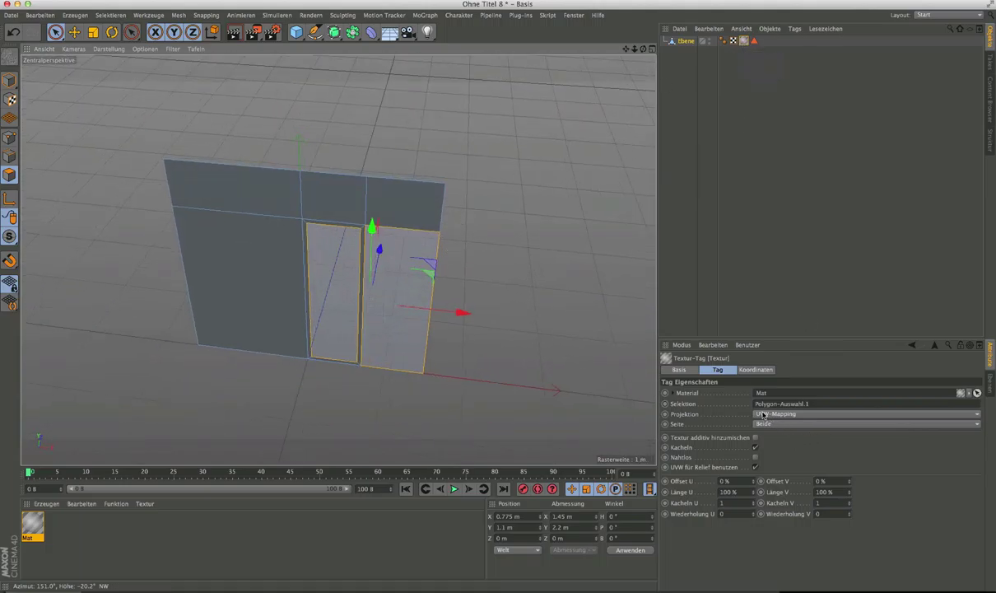
pyautogui.moveTo(333, 314)
pyautogui.keyDown('alt'); pyautogui.mouseDown()
pyautogui.moveTo(445, 290)
pyautogui.moveTo(345, 315)
pyautogui.mouseUp(); pyautogui.keyUp('alt')
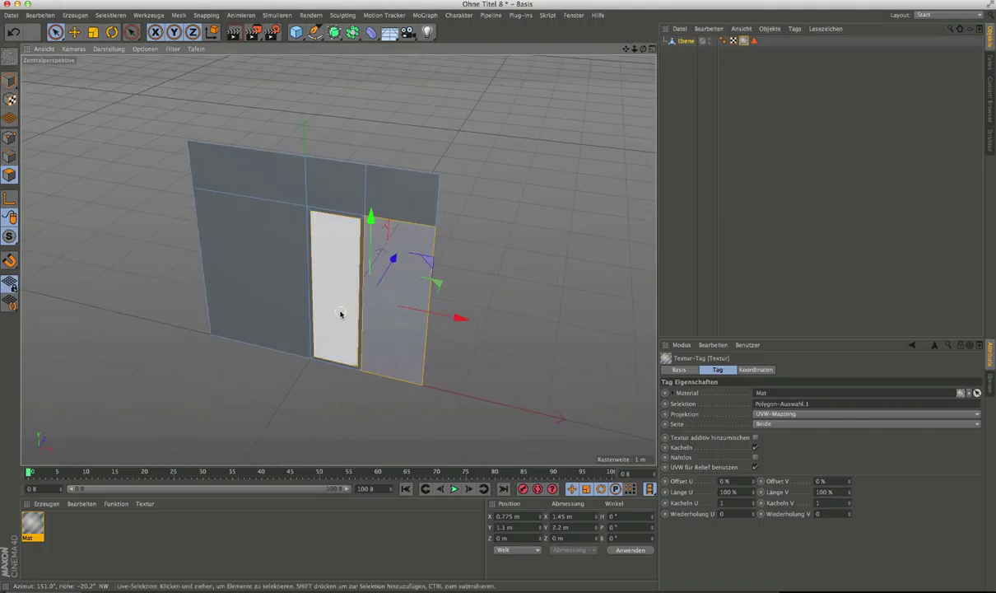
pyautogui.keyDown('shift'); pyautogui.click(340, 313); pyautogui.keyUp('shift')
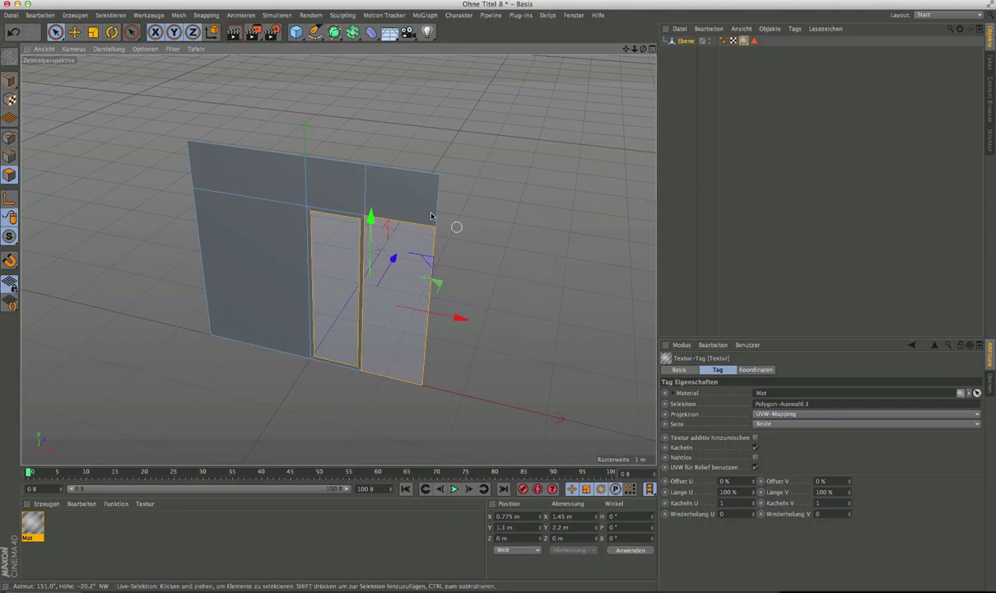
pyautogui.moveTo(455, 224)
pyautogui.keyDown('alt'); pyautogui.mouseDown()
pyautogui.moveTo(186, 222)
pyautogui.moveTo(462, 253)
pyautogui.moveTo(340, 258)
pyautogui.moveTo(297, 133)
pyautogui.moveTo(271, 156)
pyautogui.moveTo(338, 152)
pyautogui.moveTo(383, 229)
pyautogui.mouseUp(); pyautogui.keyUp('alt')
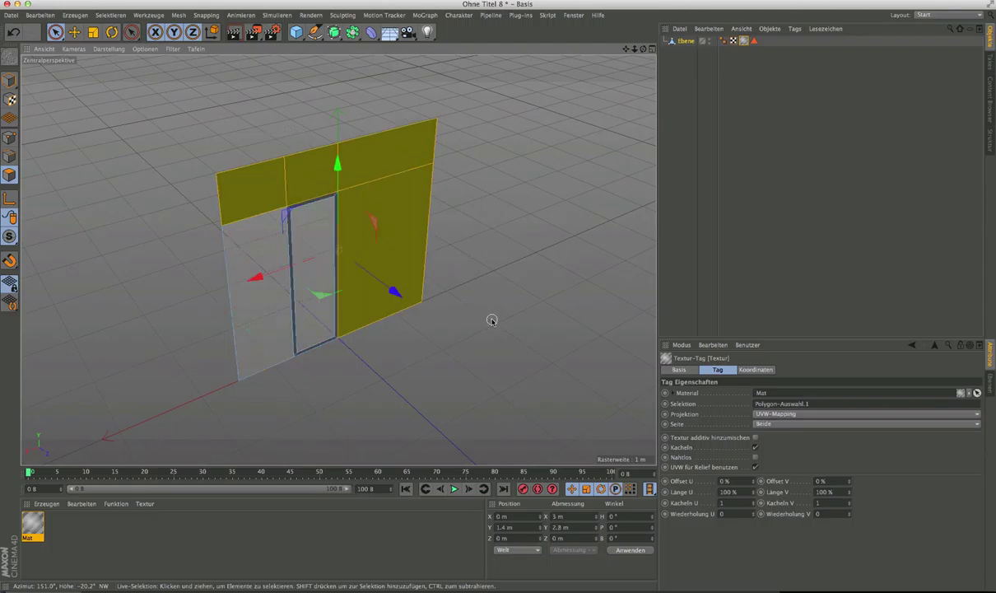
# Extrude the selected wall polygons by 0.15 m with capped faces (Deckfläche).
pyautogui.rightClick(417, 146)
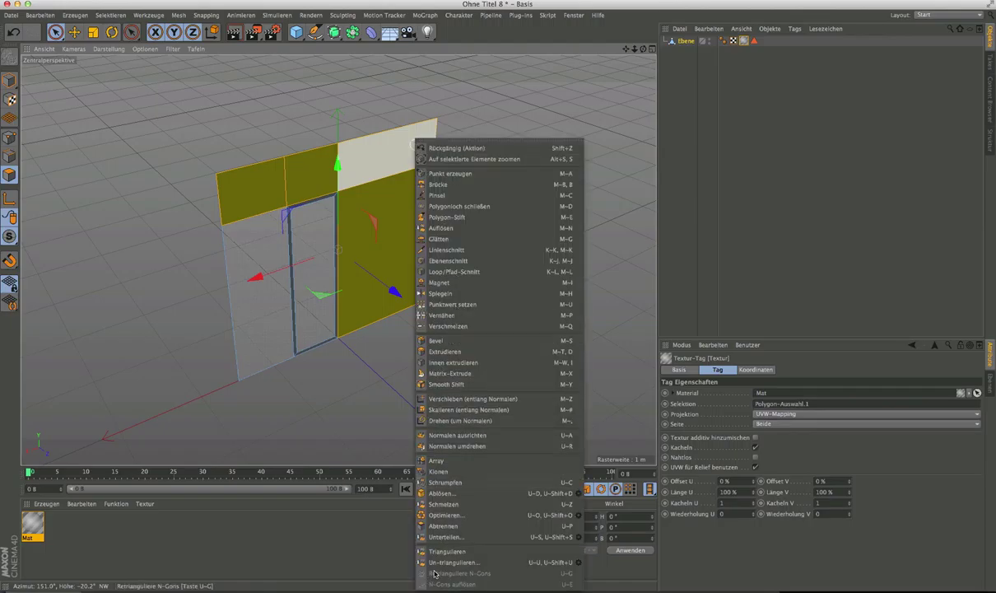
pyautogui.click(440, 352)
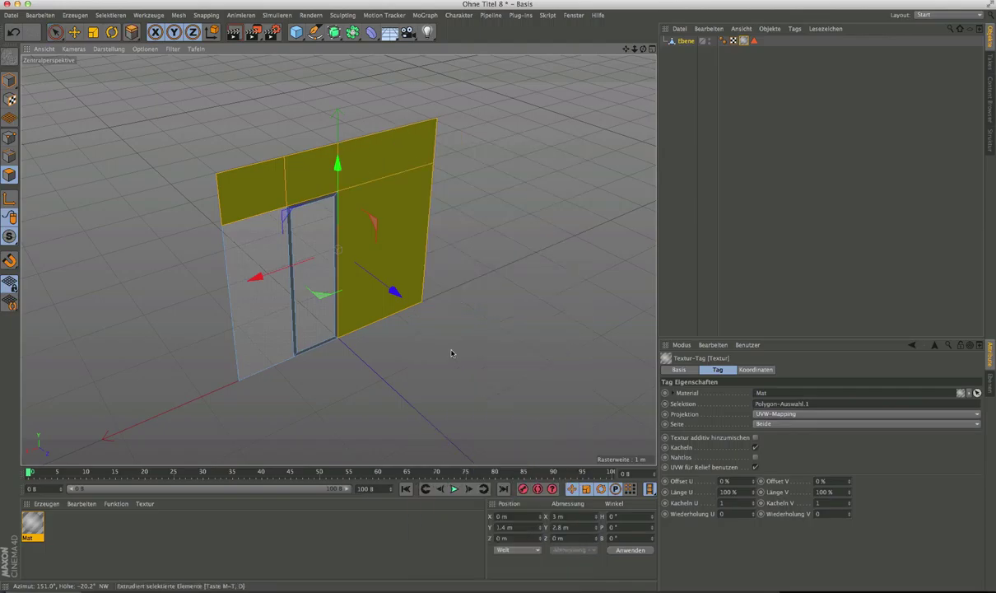
pyautogui.click(807, 436)
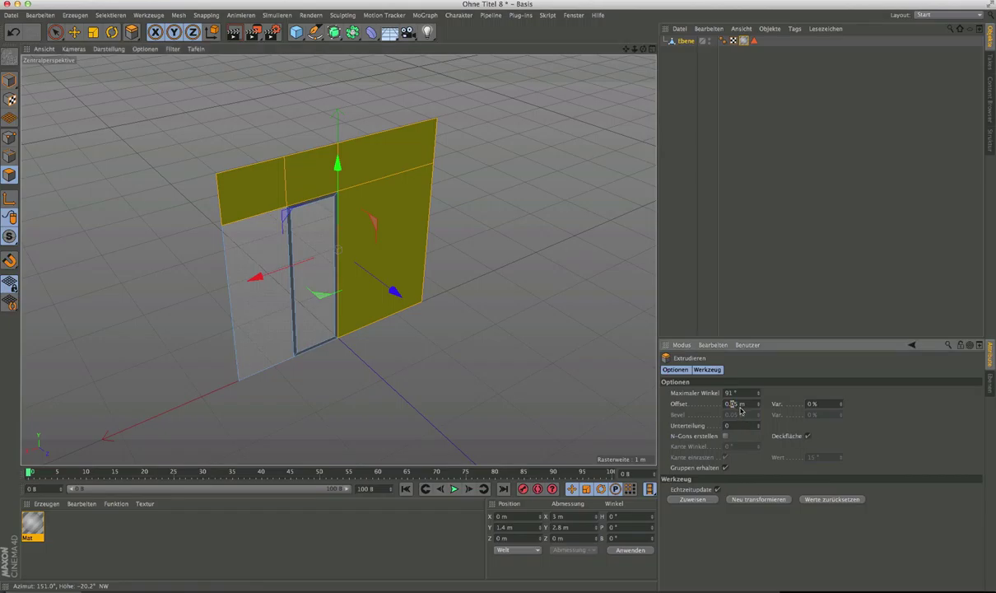
pyautogui.click(774, 500)
# Orbit around the wall to check its thickness and reselect the right wall faces.
pyautogui.keyDown('alt'); pyautogui.moveTo(387, 165); pyautogui.dragTo(362, 216); pyautogui.keyUp('alt')
pyautogui.keyDown('ctrl'); pyautogui.click(362, 215); pyautogui.keyUp('ctrl')
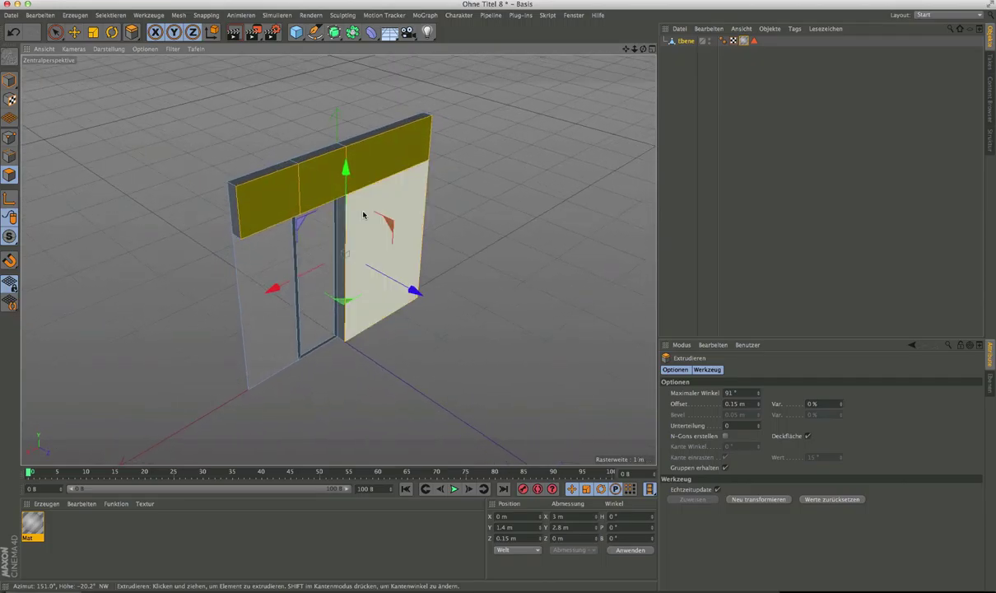
pyautogui.keyDown('shift'); pyautogui.click(369, 224); pyautogui.keyUp('shift')
pyautogui.keyDown('alt'); pyautogui.moveTo(369, 200); pyautogui.dragTo(351, 211); pyautogui.keyUp('alt')
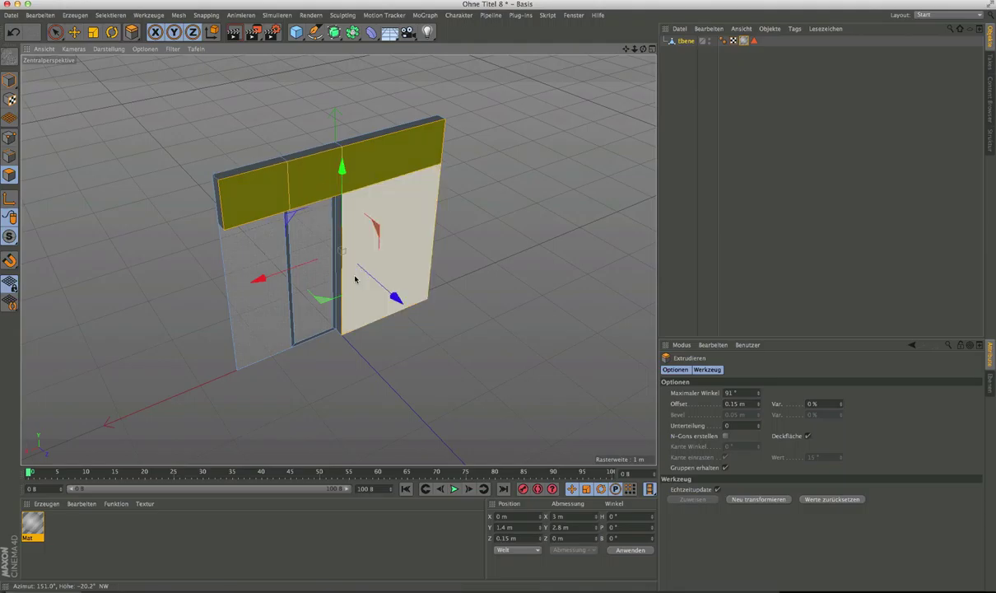
pyautogui.keyDown('alt'); pyautogui.moveTo(295, 224); pyautogui.dragTo(523, 207); pyautogui.keyUp('alt')
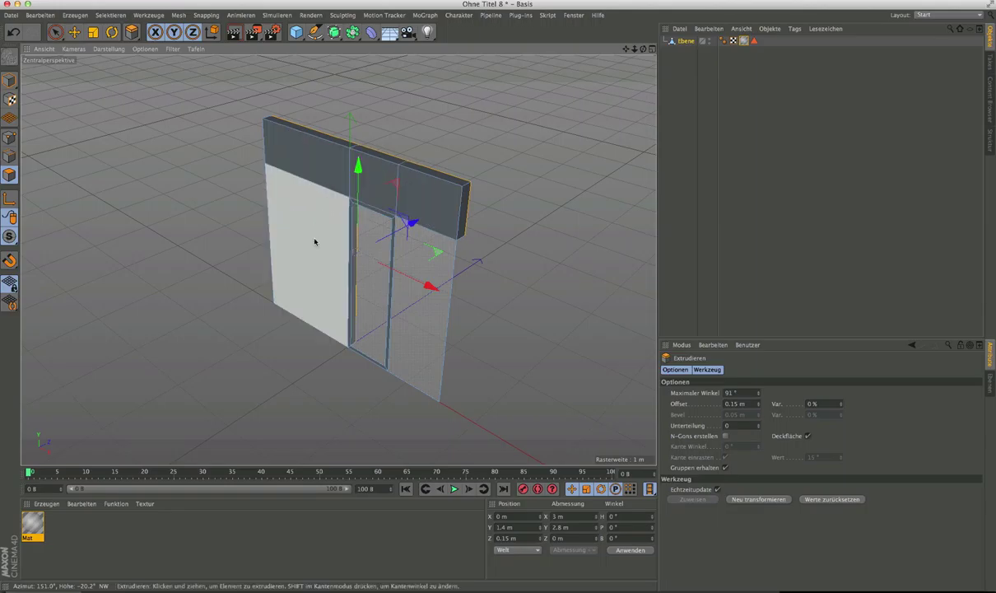
pyautogui.keyDown('alt'); pyautogui.moveTo(410, 188); pyautogui.dragTo(489, 205); pyautogui.keyUp('alt')
pyautogui.keyDown('shift'); pyautogui.click(490, 205); pyautogui.keyUp('shift')
pyautogui.keyDown('alt'); pyautogui.moveTo(489, 205); pyautogui.dragTo(374, 205, button='middle'); pyautogui.keyUp('alt')
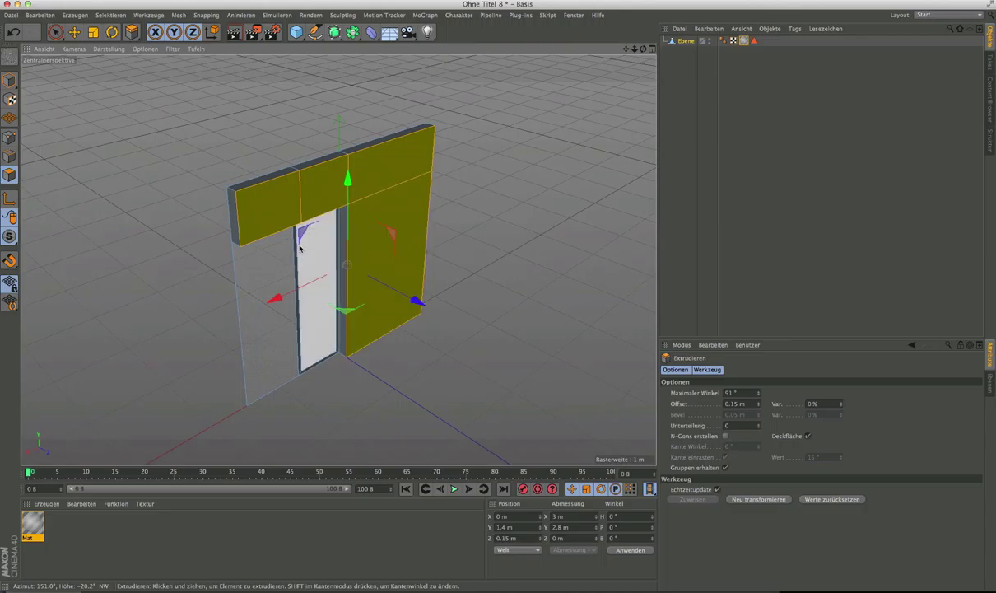
# Create new material Mat.1, drop it onto the selected wall polygons, and add the right wall polygon.
pyautogui.click(47, 504)
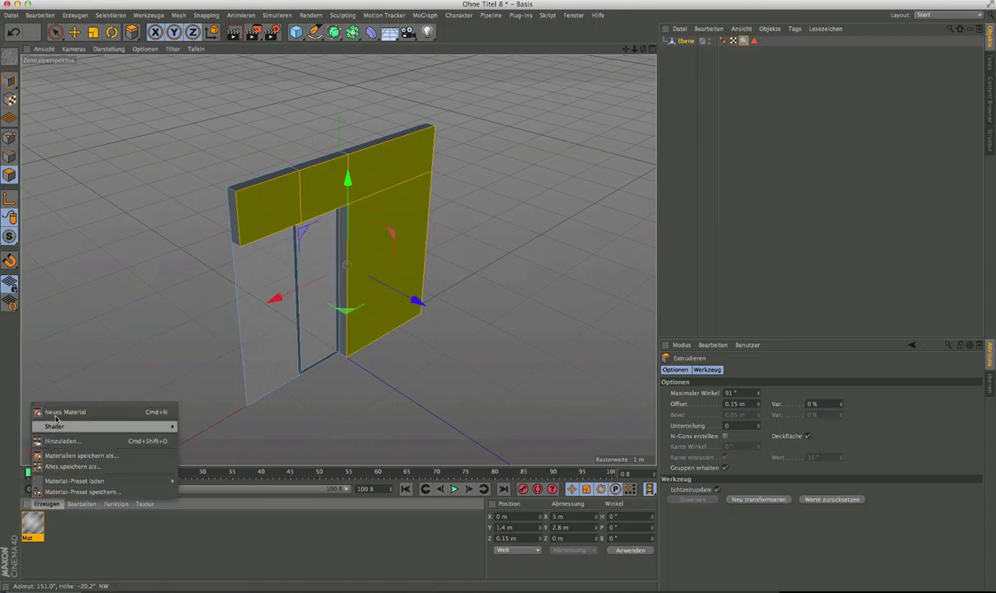
pyautogui.click(56, 403)
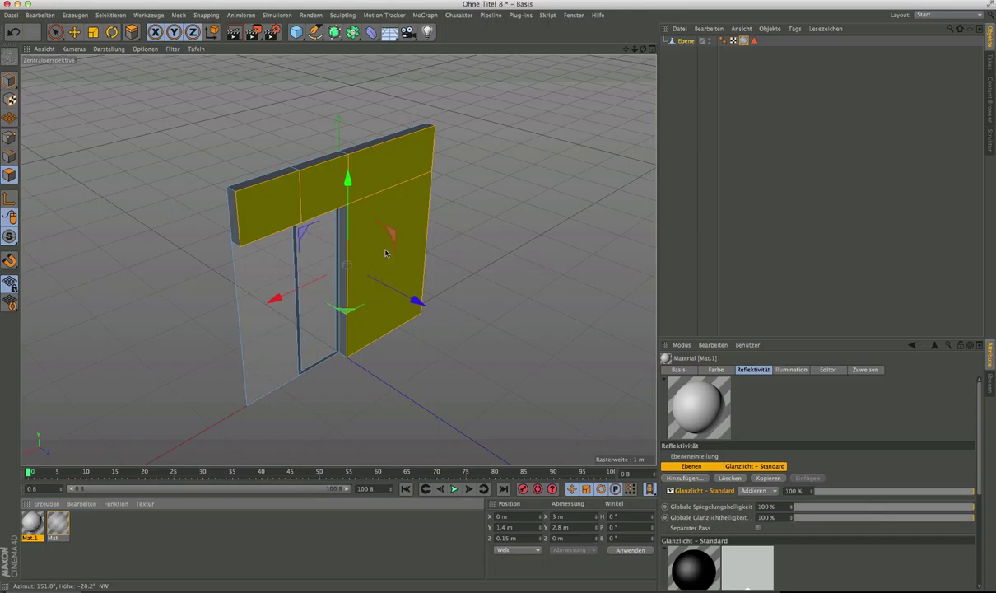
pyautogui.moveTo(384, 252); pyautogui.dragTo(383, 251)
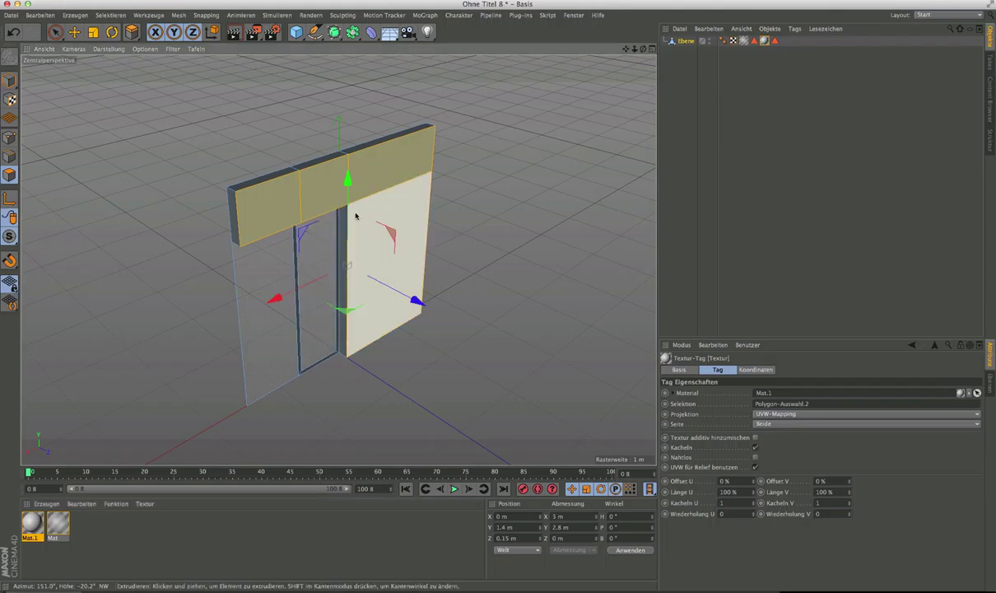
pyautogui.click(56, 32)
pyautogui.keyDown('shift'); pyautogui.click(390, 196); pyautogui.keyUp('shift')
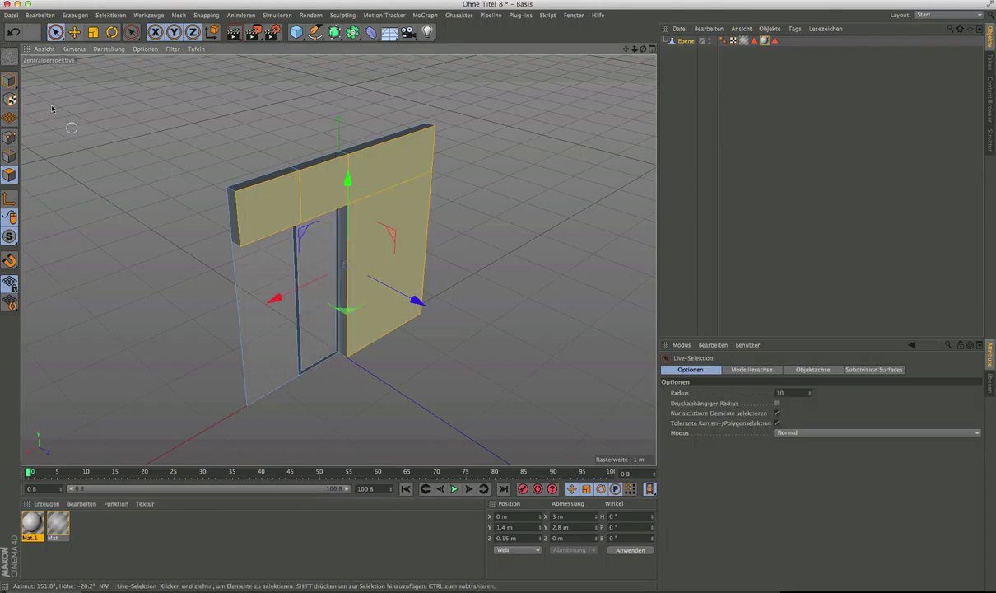
# Select the wall object Ebene in Model mode and switch to Polygon mode.
pyautogui.click(9, 80)
pyautogui.scroll(5, 352, 306)
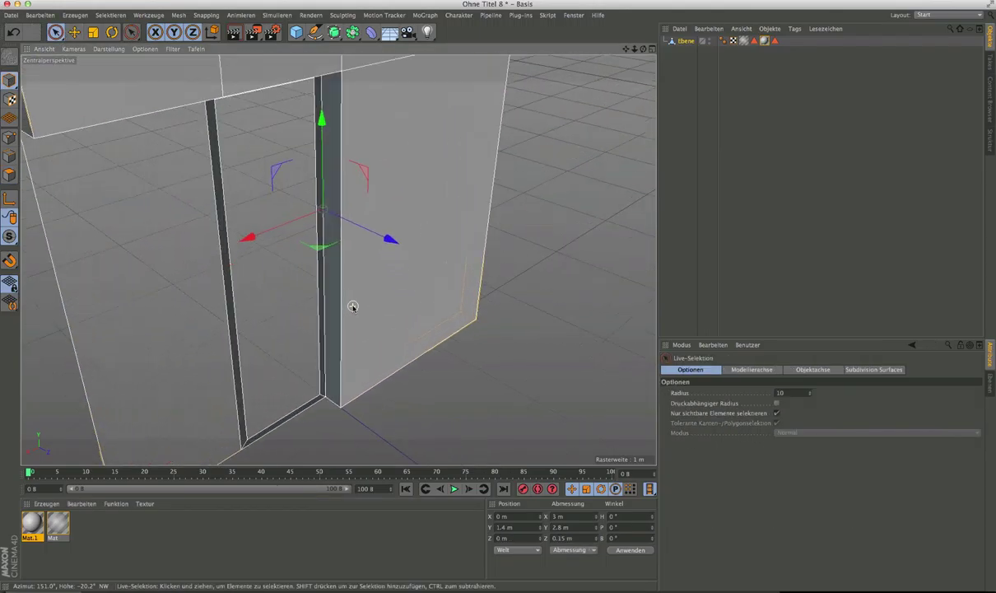
pyautogui.keyDown('alt'); pyautogui.moveTo(352, 306); pyautogui.dragTo(334, 296); pyautogui.keyUp('alt')
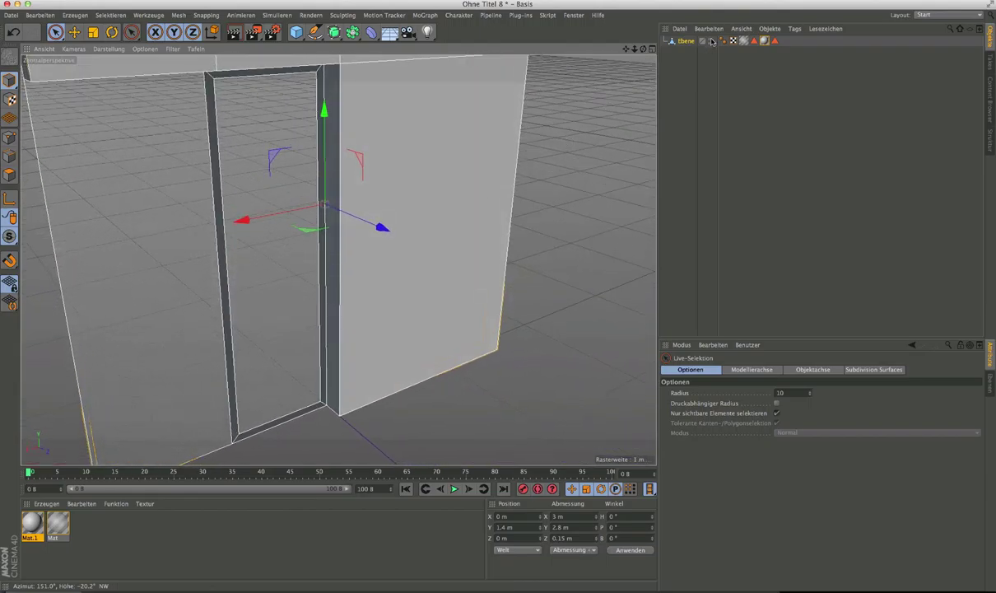
pyautogui.click(686, 40)
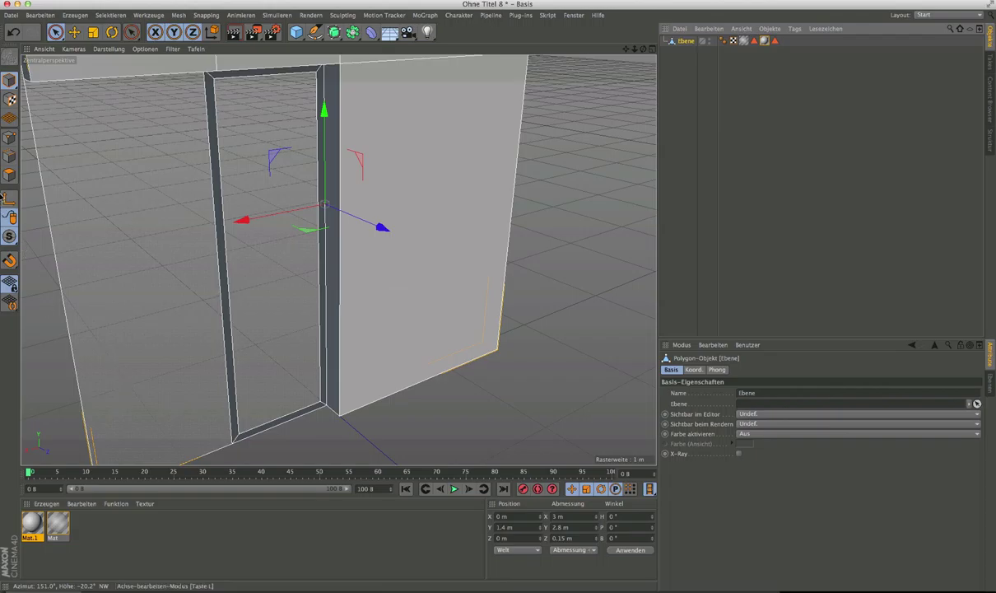
pyautogui.click(9, 174)
pyautogui.scroll(10, 188, 401)
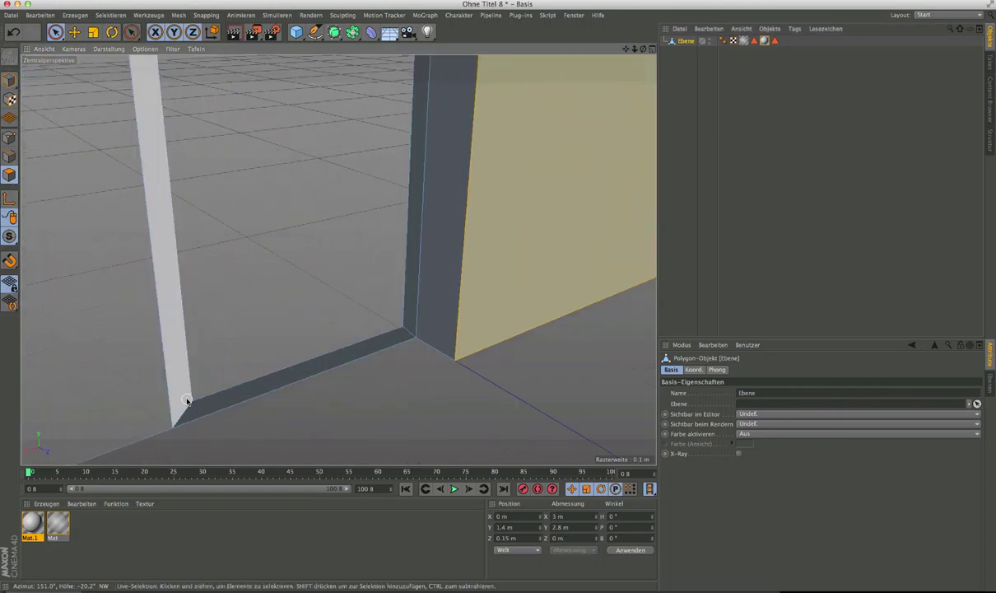
# Live-select the door frame's side, bottom and top strips around the opening.
pyautogui.click(188, 400)
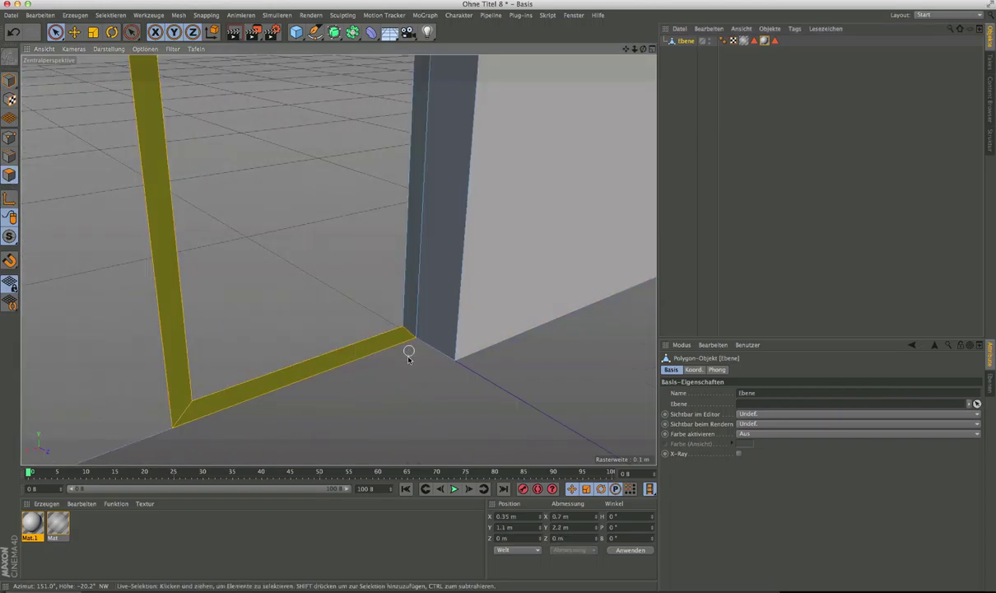
pyautogui.scroll(-5, 409, 357)
pyautogui.keyDown('alt'); pyautogui.moveTo(409, 356); pyautogui.dragTo(404, 193); pyautogui.keyUp('alt')
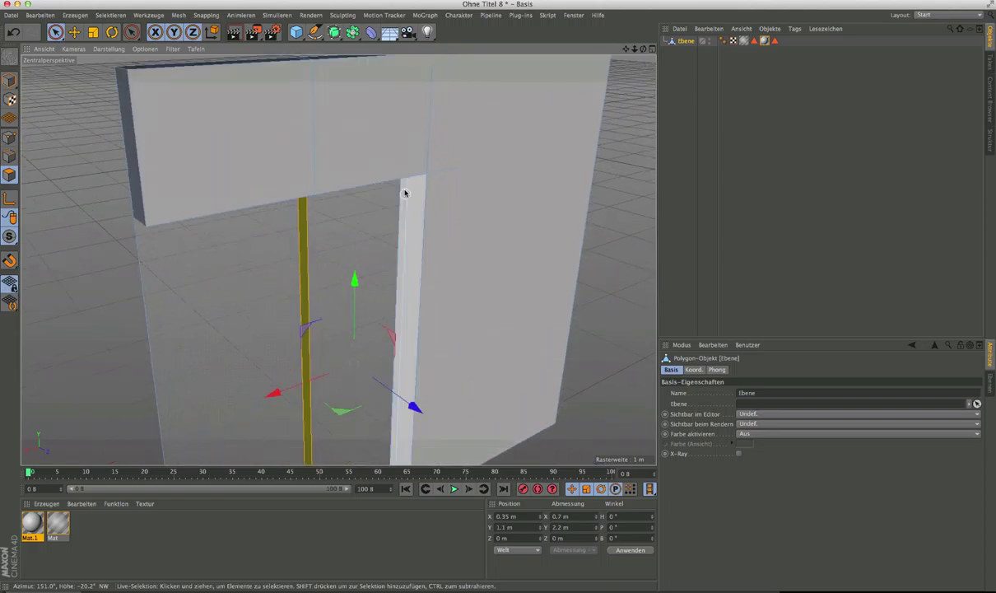
pyautogui.scroll(10, 404, 192)
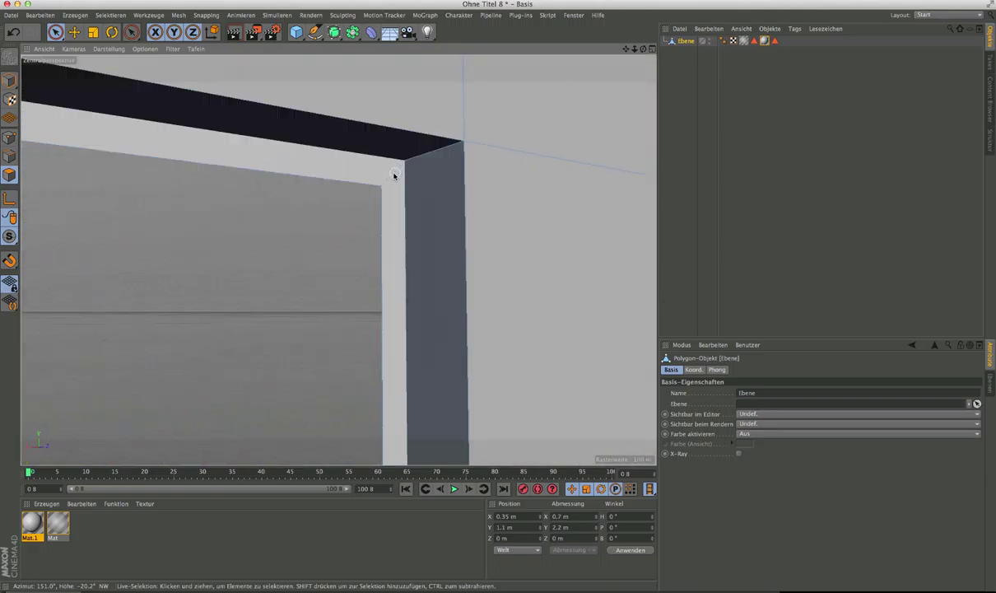
pyautogui.scroll(-10, 395, 176)
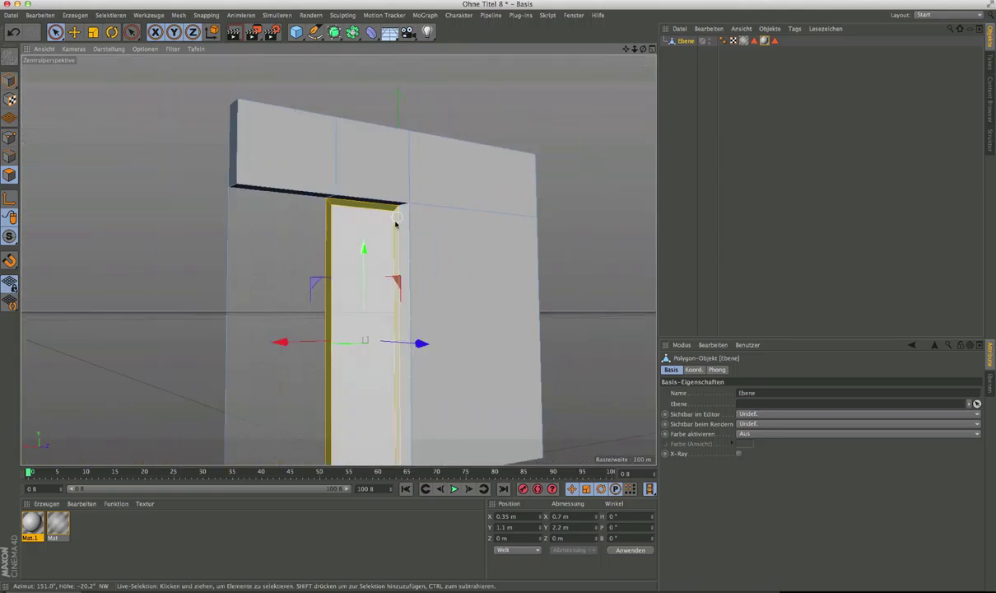
pyautogui.keyDown('alt'); pyautogui.moveTo(395, 223); pyautogui.dragTo(420, 216); pyautogui.keyUp('alt')
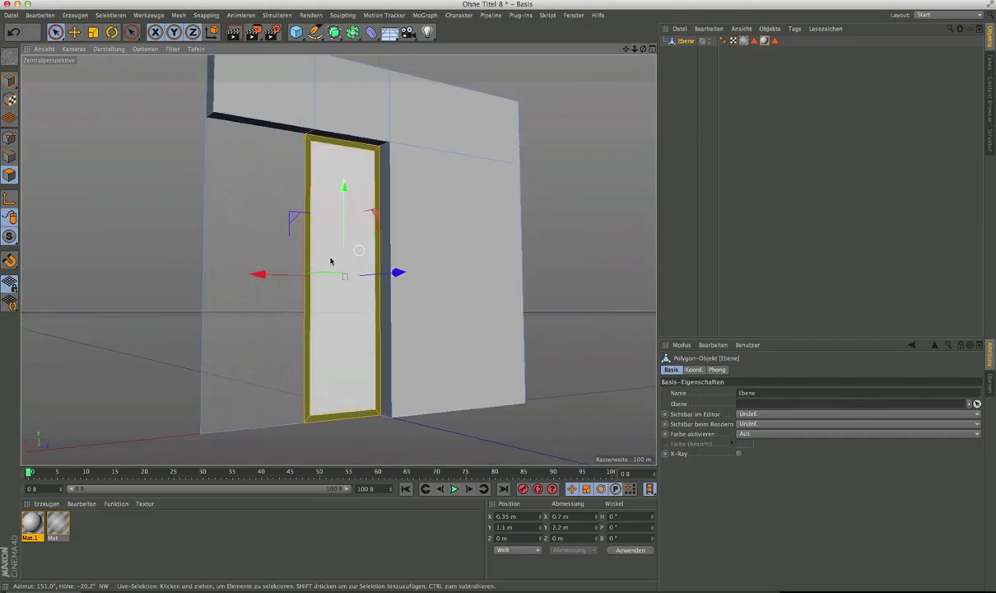
pyautogui.moveTo(356, 266)
pyautogui.keyDown('alt'); pyautogui.mouseDown()
pyautogui.moveTo(324, 269)
pyautogui.moveTo(356, 267)
pyautogui.moveTo(358, 244)
pyautogui.moveTo(336, 268)
pyautogui.mouseUp(); pyautogui.keyUp('alt')
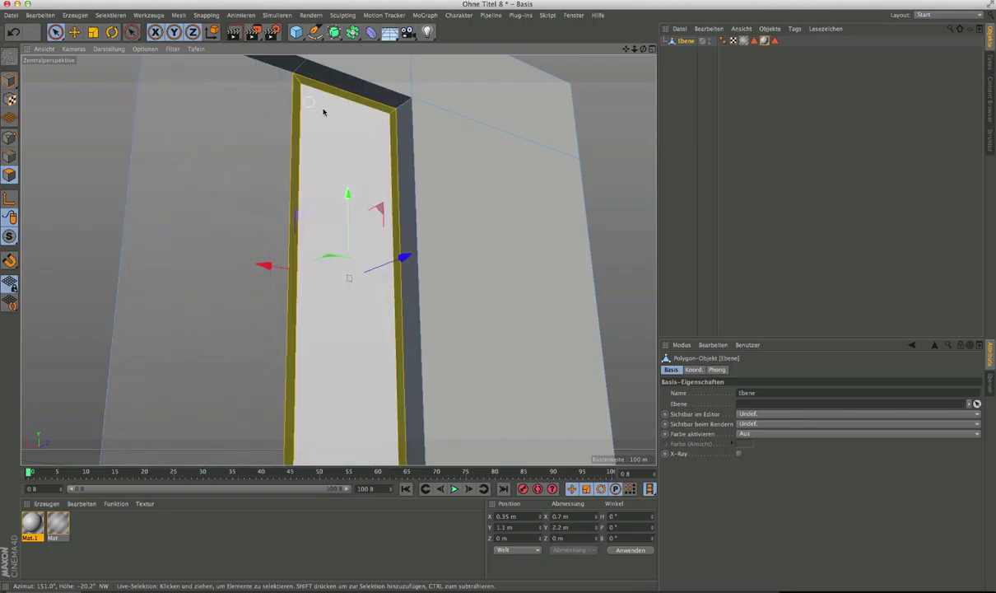
# Extrude the door-frame ring polygons by 0.06 m, undoing an accidental 3 m extrusion.
pyautogui.rightClick(329, 114)
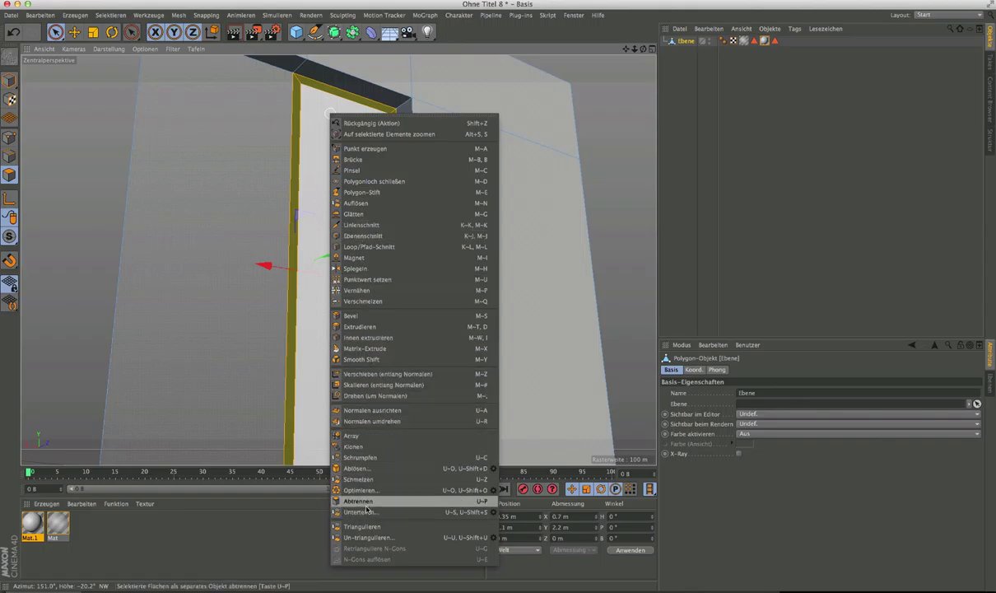
pyautogui.click(358, 326)
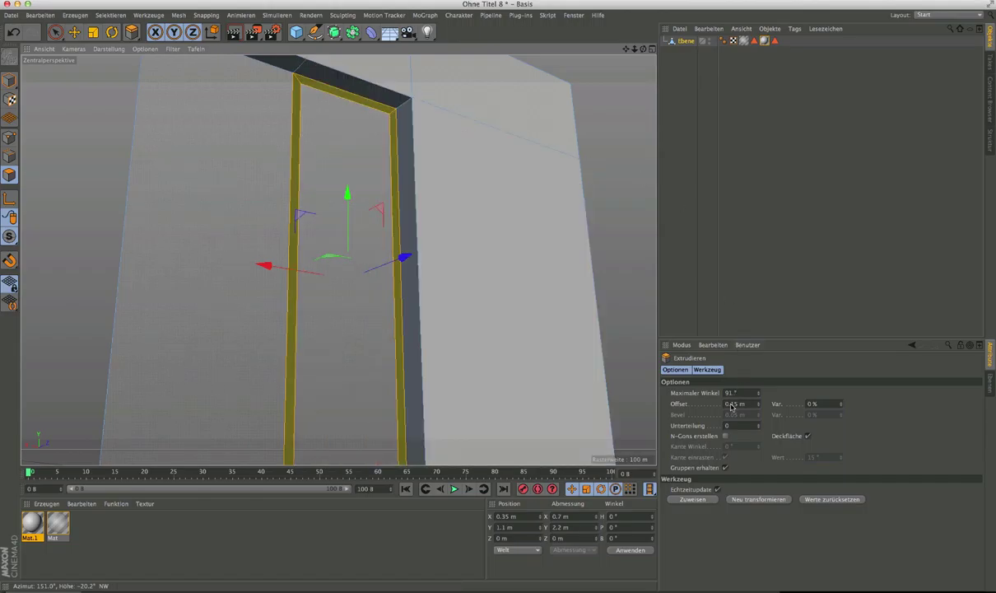
pyautogui.doubleClick(732, 405)
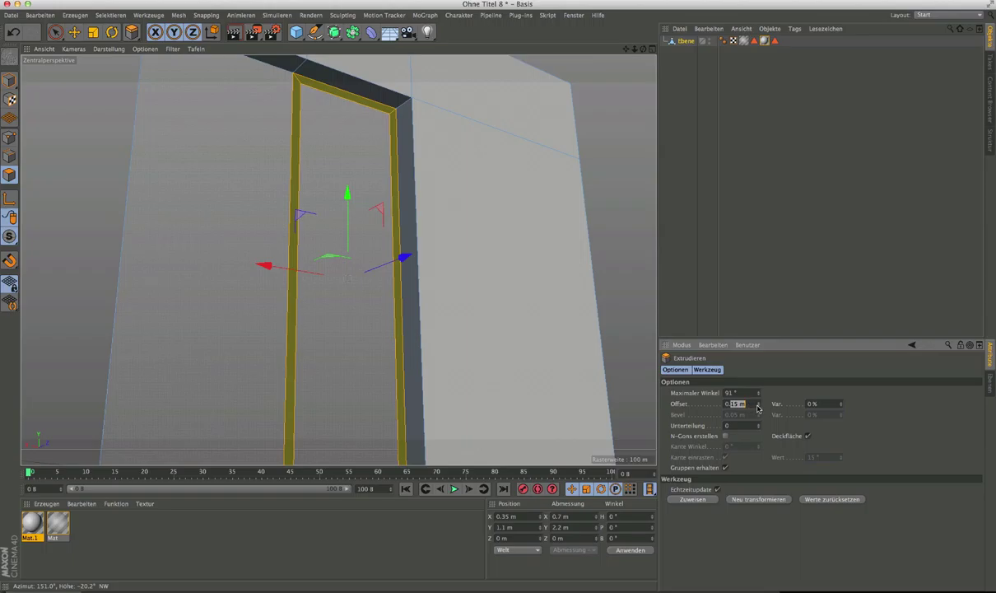
pyautogui.write('06')
pyautogui.press('Return')
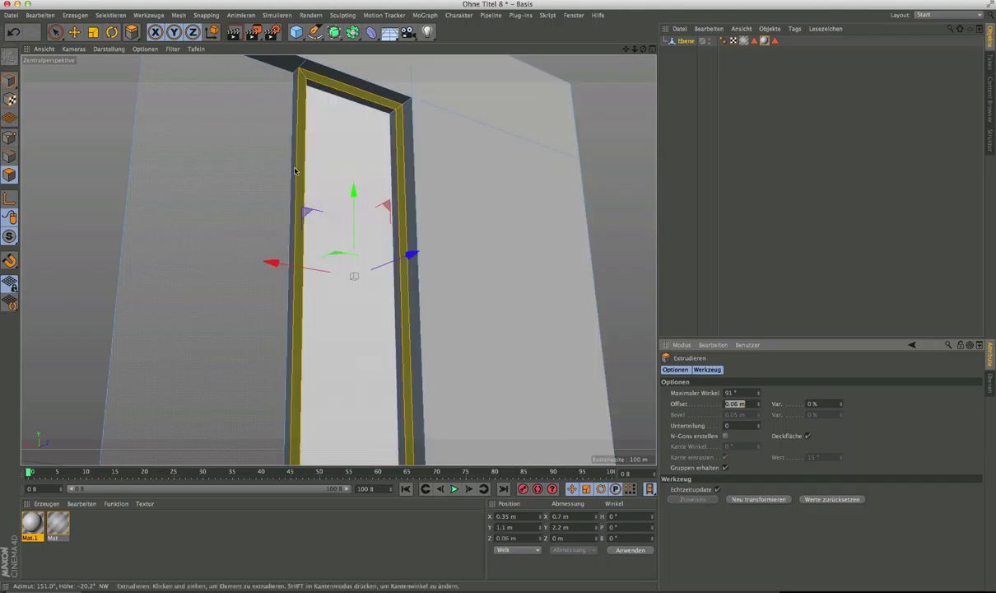
pyautogui.moveTo(402, 124); pyautogui.dragTo(474, 136)
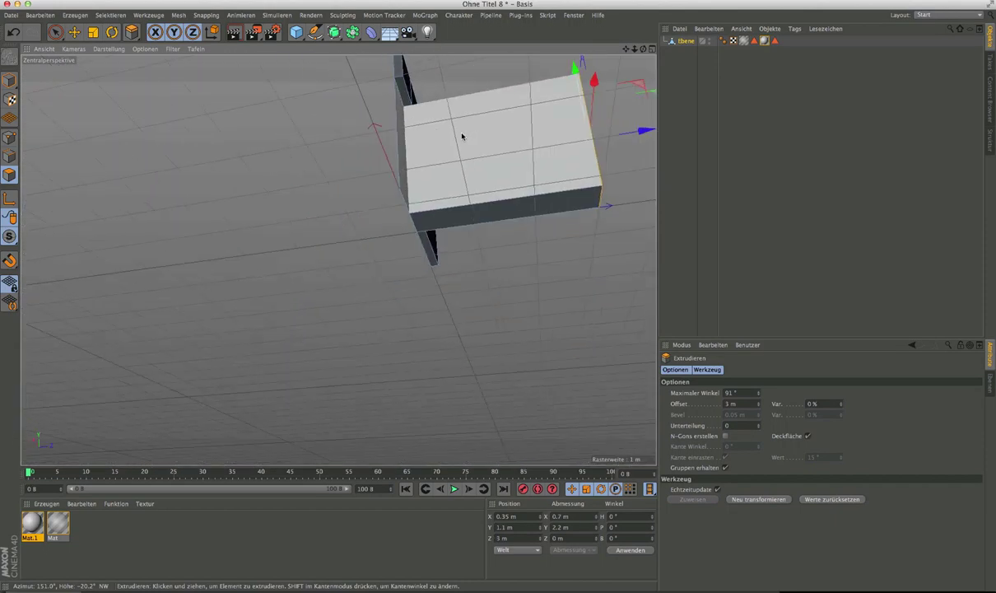
pyautogui.keyDown('alt'); pyautogui.moveTo(568, 137); pyautogui.dragTo(541, 171); pyautogui.keyUp('alt')
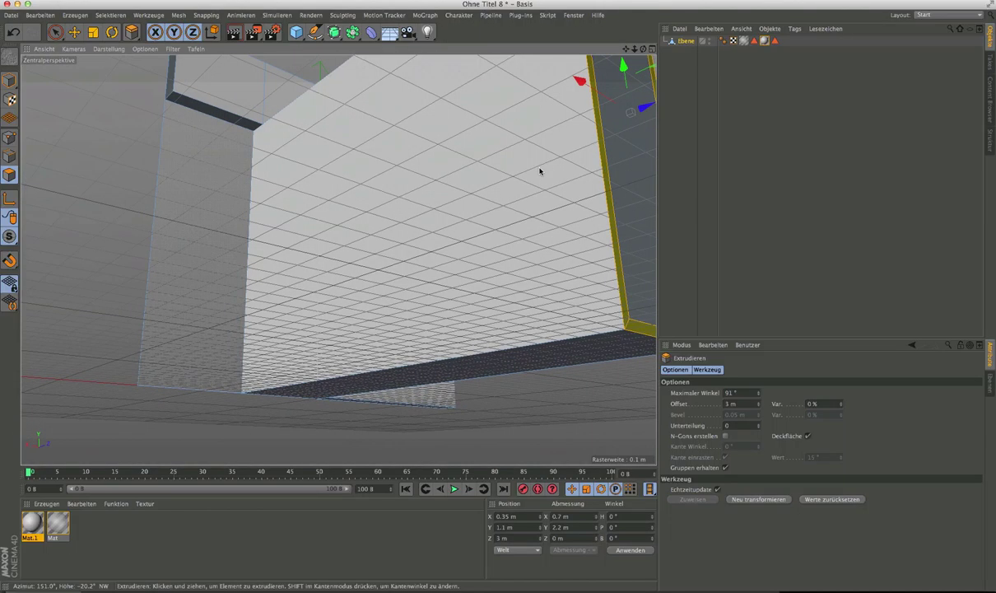
pyautogui.hotkey('ctrl', 'z')
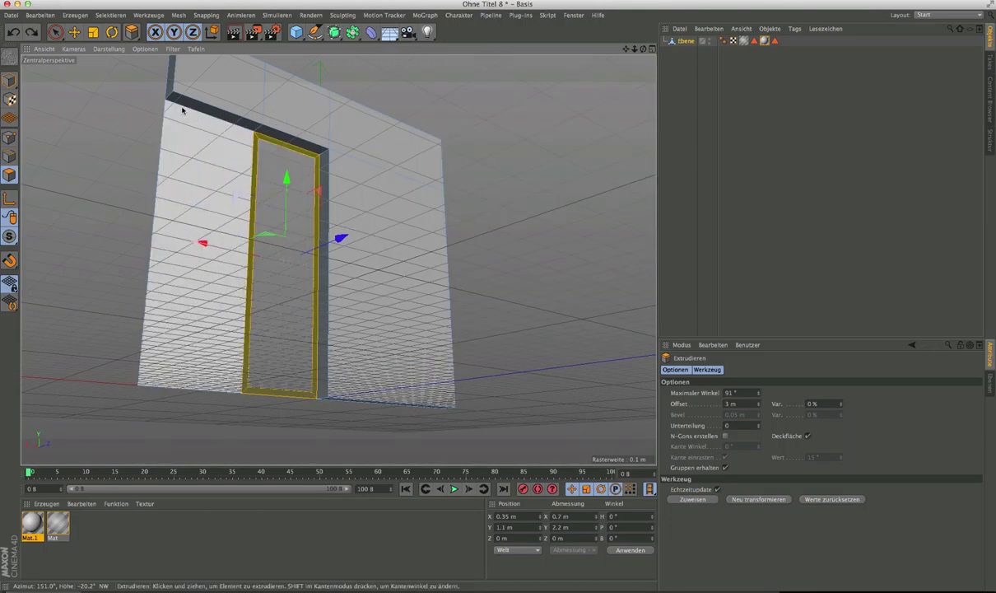
pyautogui.click(129, 32)
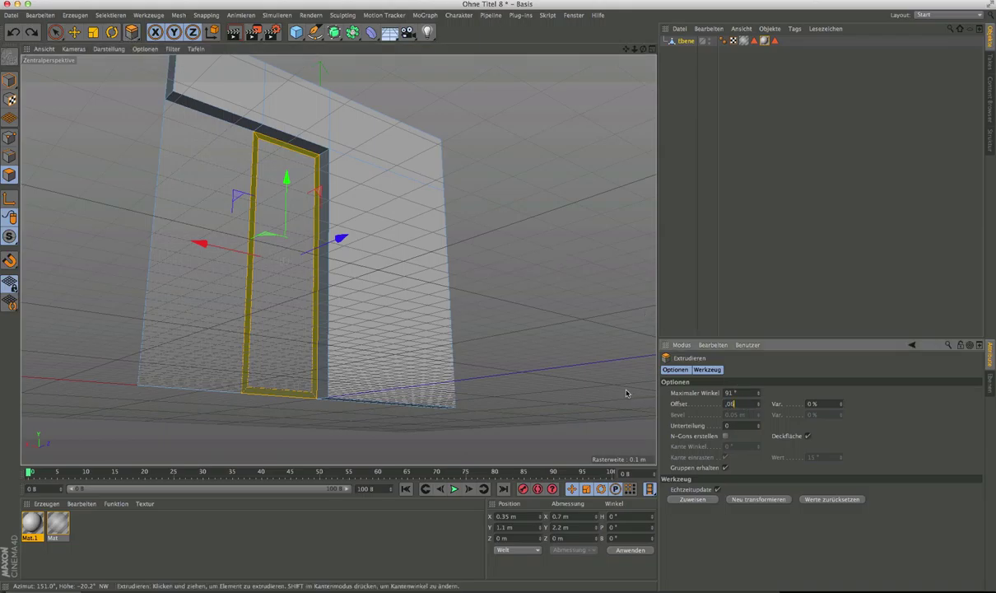
pyautogui.press('Return')
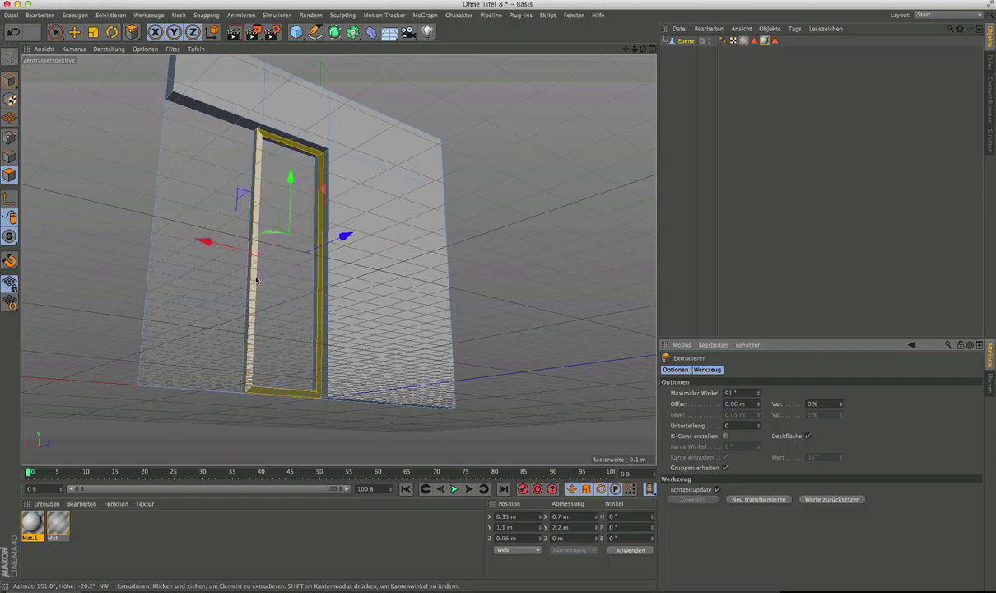
pyautogui.scroll(5, 260, 278)
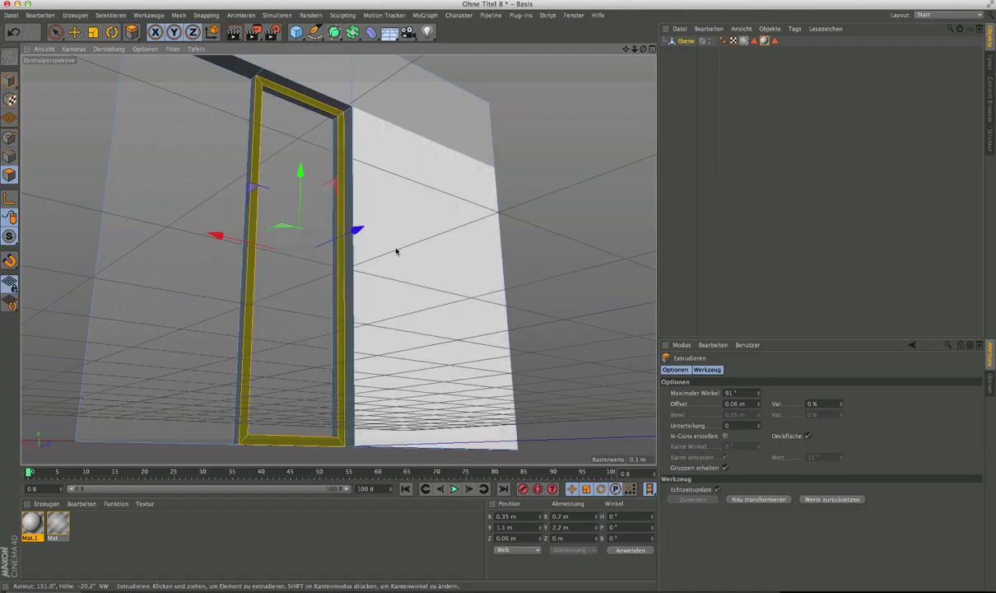
# Select the door's inner panel polygon and detach it from the wall with Ablösen.
pyautogui.click(55, 32)
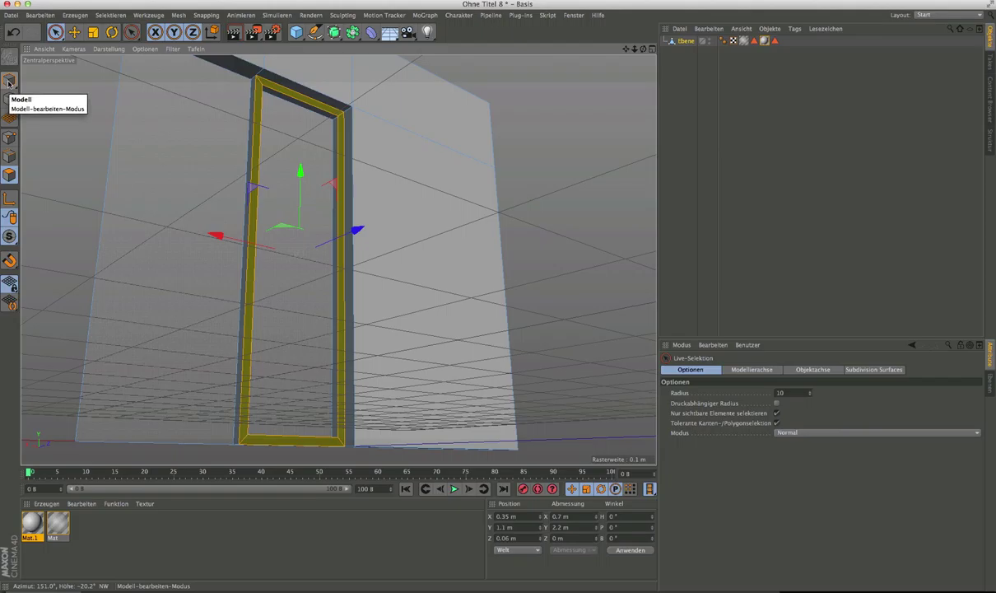
pyautogui.click(9, 84)
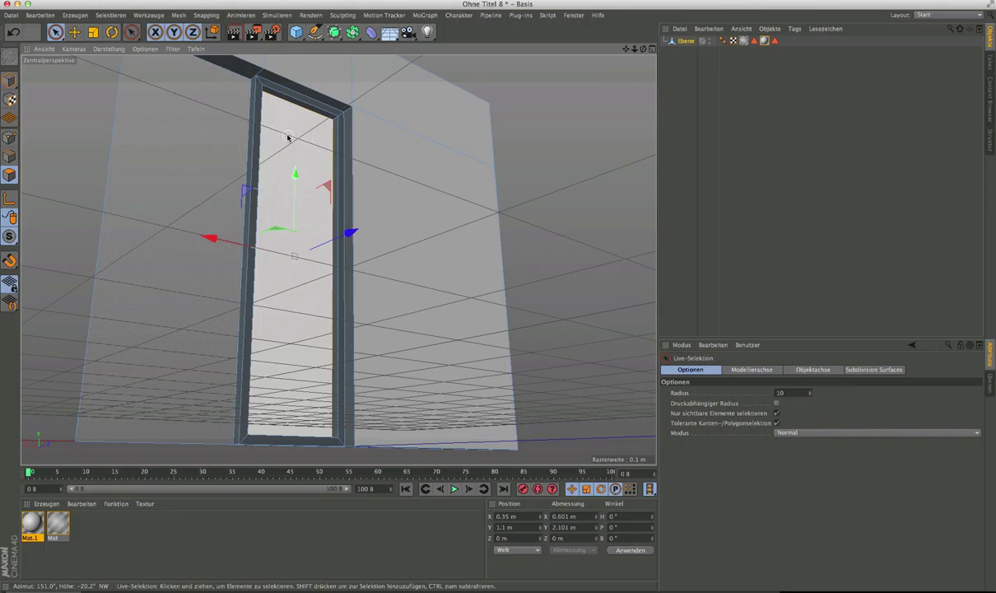
pyautogui.click(285, 128)
pyautogui.keyDown('alt'); pyautogui.moveTo(285, 128); pyautogui.dragTo(425, 103); pyautogui.keyUp('alt')
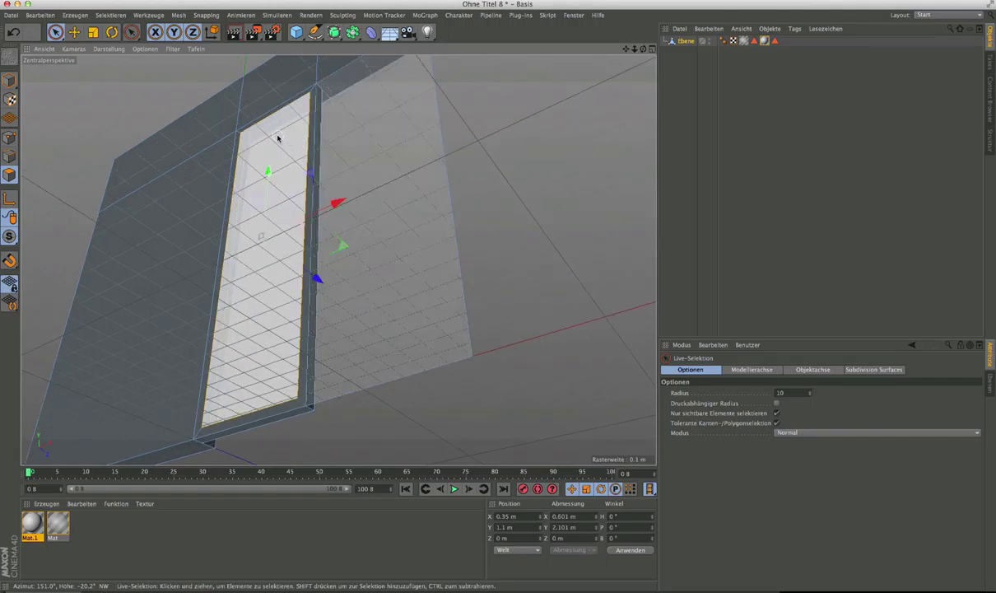
pyautogui.rightClick(277, 137)
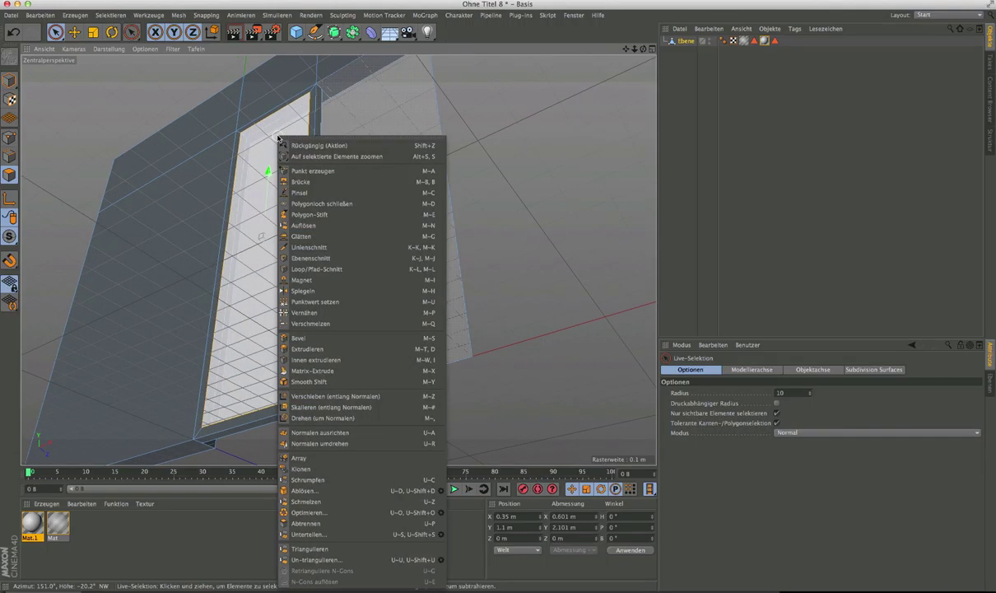
pyautogui.click(295, 491)
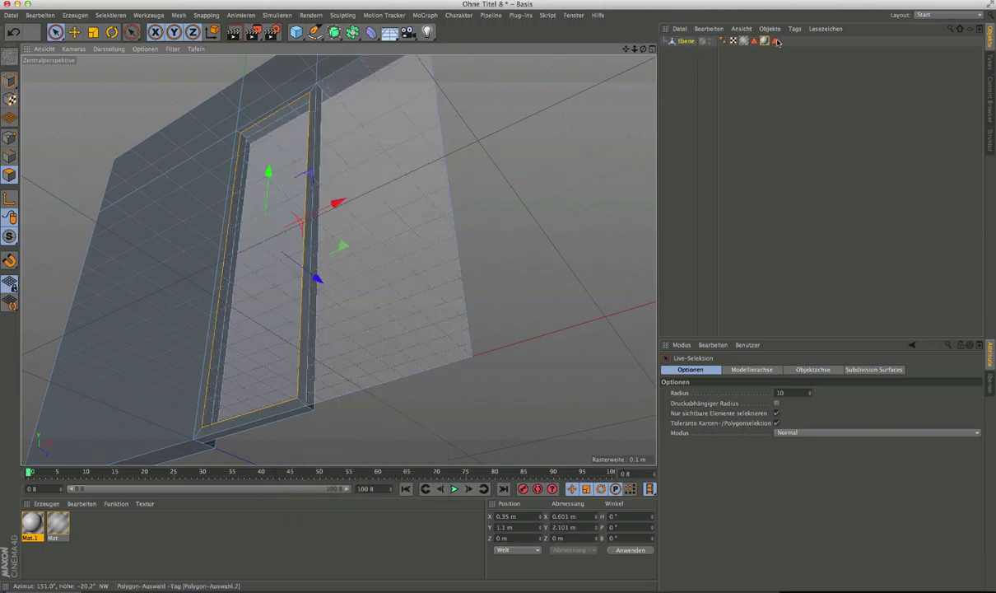
# Push the detached door panel back along Z to 0.024 m and orbit to inspect it.
pyautogui.moveTo(316, 280); pyautogui.dragTo(104, 289)
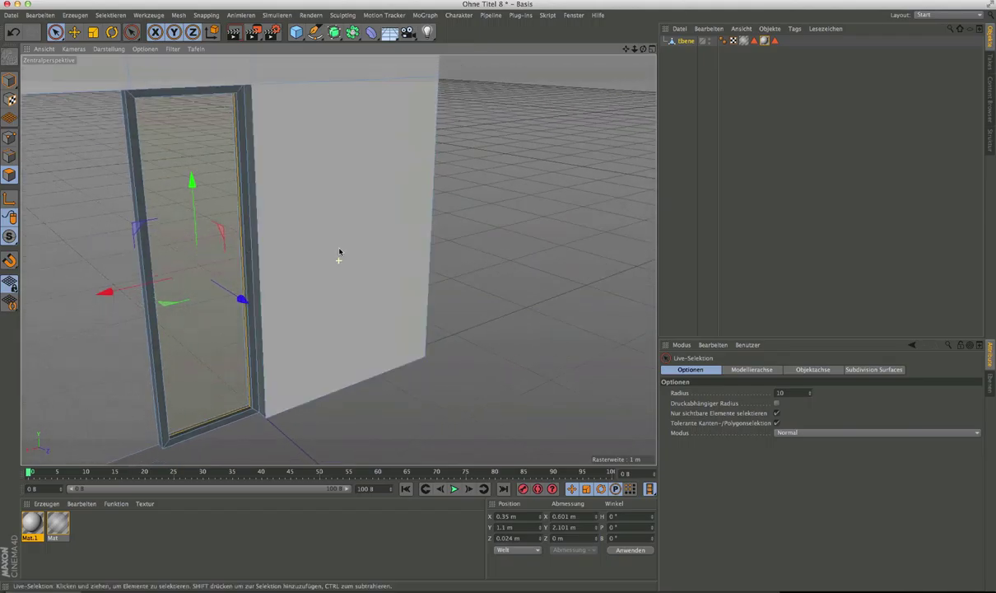
pyautogui.keyDown('alt'); pyautogui.moveTo(339, 252); pyautogui.dragTo(491, 188); pyautogui.keyUp('alt')
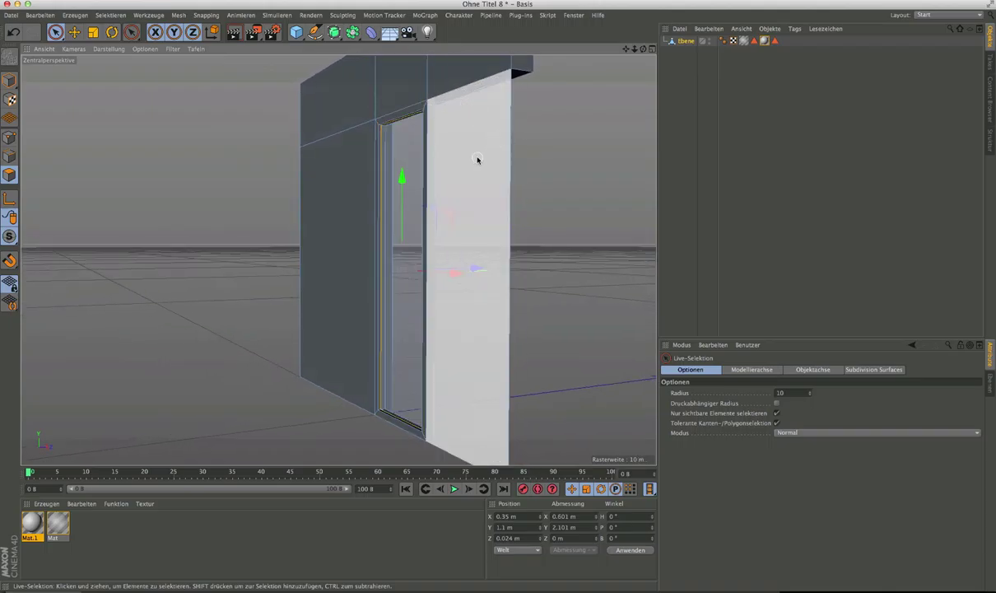
pyautogui.keyDown('alt'); pyautogui.moveTo(453, 140); pyautogui.dragTo(326, 145); pyautogui.keyUp('alt')
pyautogui.keyDown('alt'); pyautogui.moveTo(446, 179); pyautogui.dragTo(338, 260); pyautogui.keyUp('alt')
pyautogui.keyDown('alt'); pyautogui.moveTo(556, 184); pyautogui.dragTo(525, 167); pyautogui.keyUp('alt')
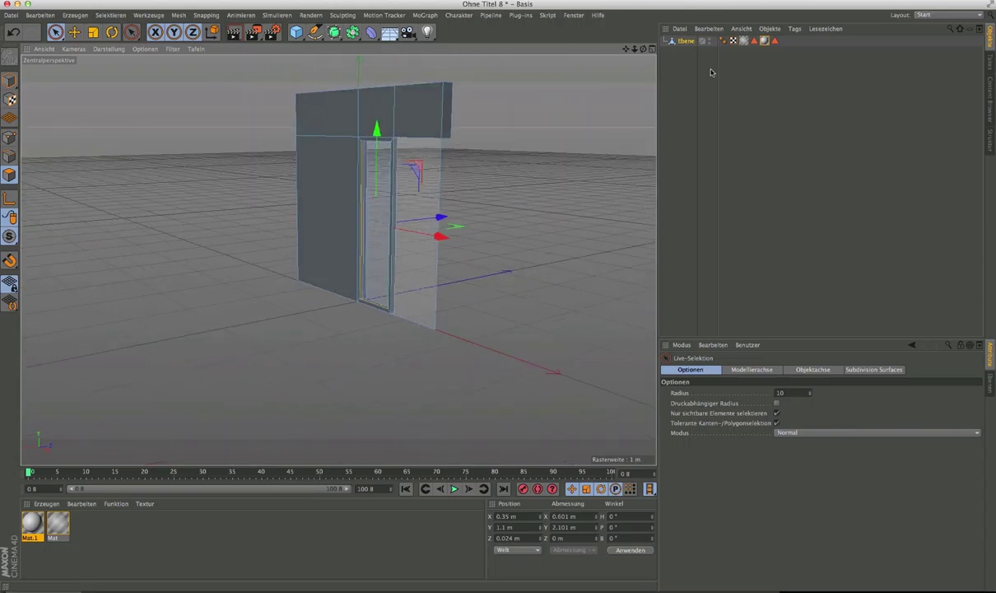
# Rename the wall object Ebene to FAS-Element.
pyautogui.doubleClick(687, 41)
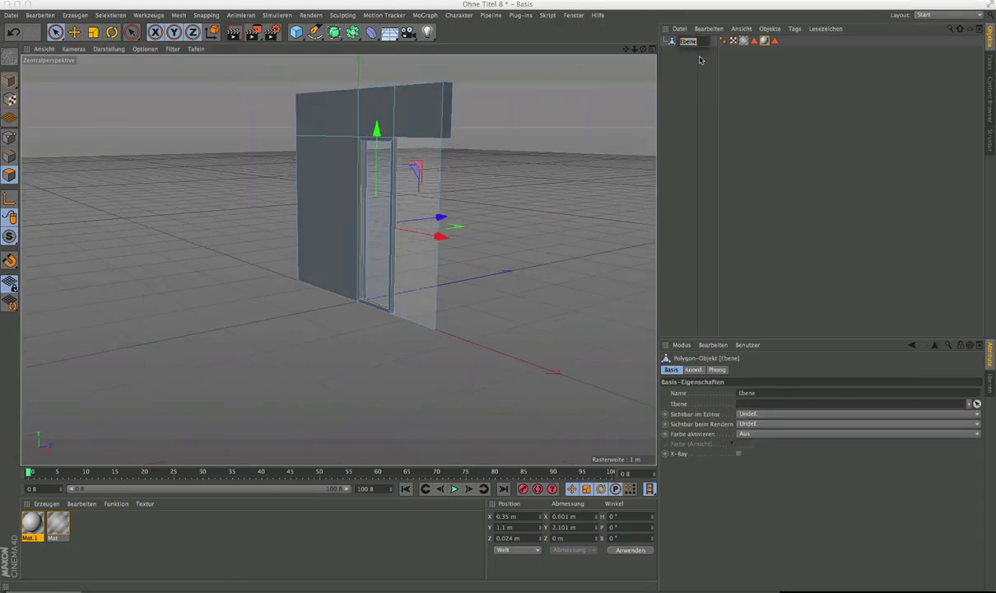
pyautogui.write('FAs')
pyautogui.write('-Elemen')
pyautogui.write('t')
pyautogui.press('Return')
pyautogui.keyDown('alt'); pyautogui.moveTo(461, 247); pyautogui.dragTo(372, 151); pyautogui.keyUp('alt')
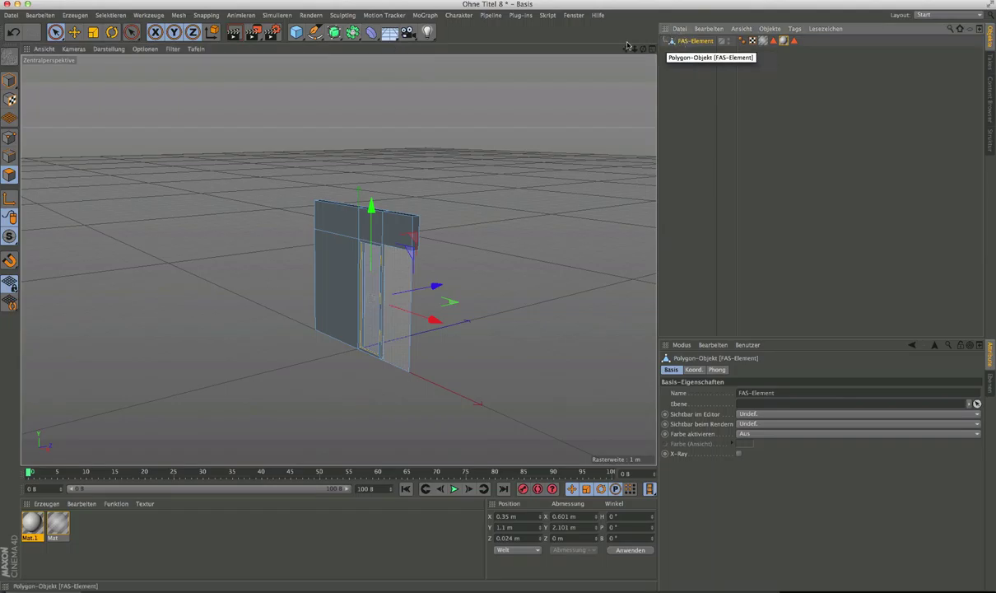
# Create an instance of FAS-Element and raise it to Y 4.2 m.
pyautogui.click(355, 35)
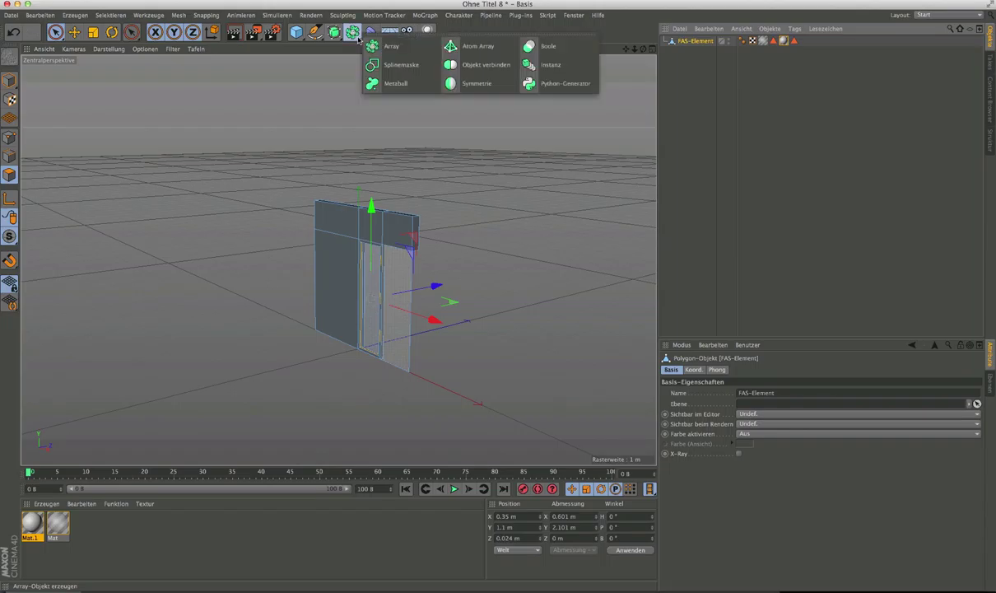
pyautogui.click(550, 67)
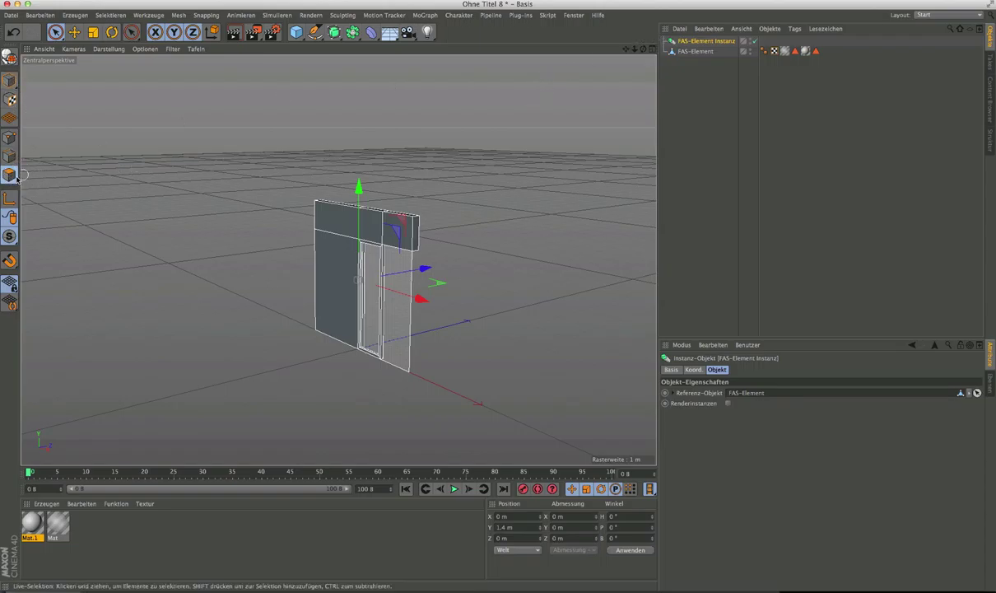
pyautogui.click(9, 80)
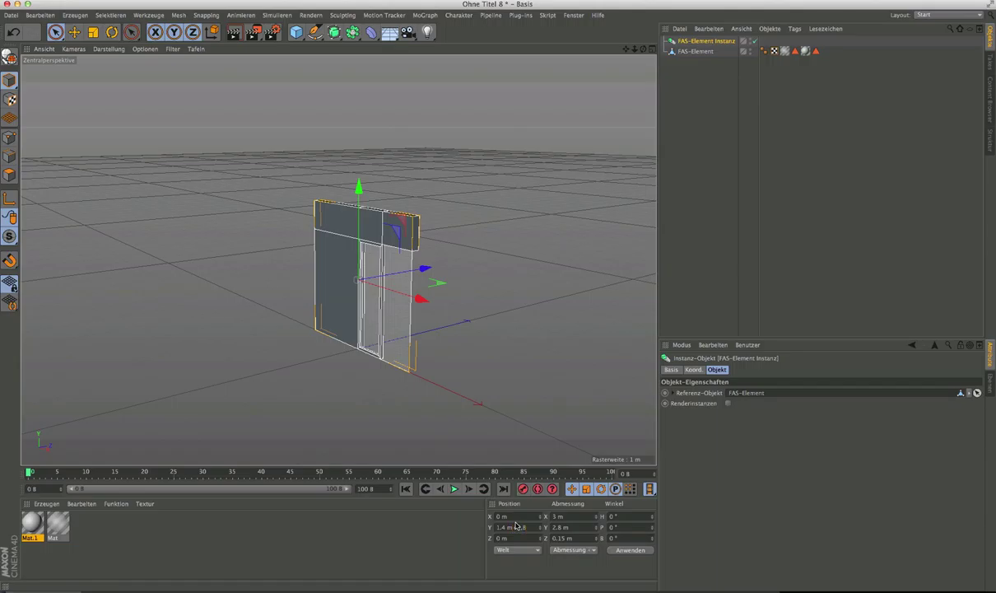
pyautogui.press('Return')
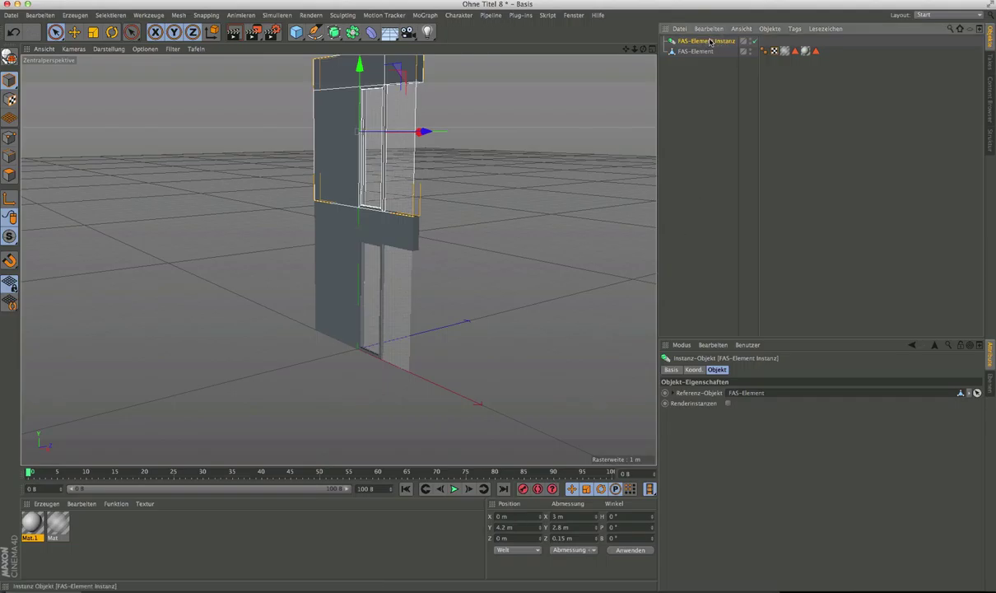
# Duplicate the instance, move the copy to top level, and set its Y to 7 m.
pyautogui.keyDown('ctrl'); pyautogui.moveTo(710, 41); pyautogui.dragTo(707, 45); pyautogui.keyUp('ctrl')
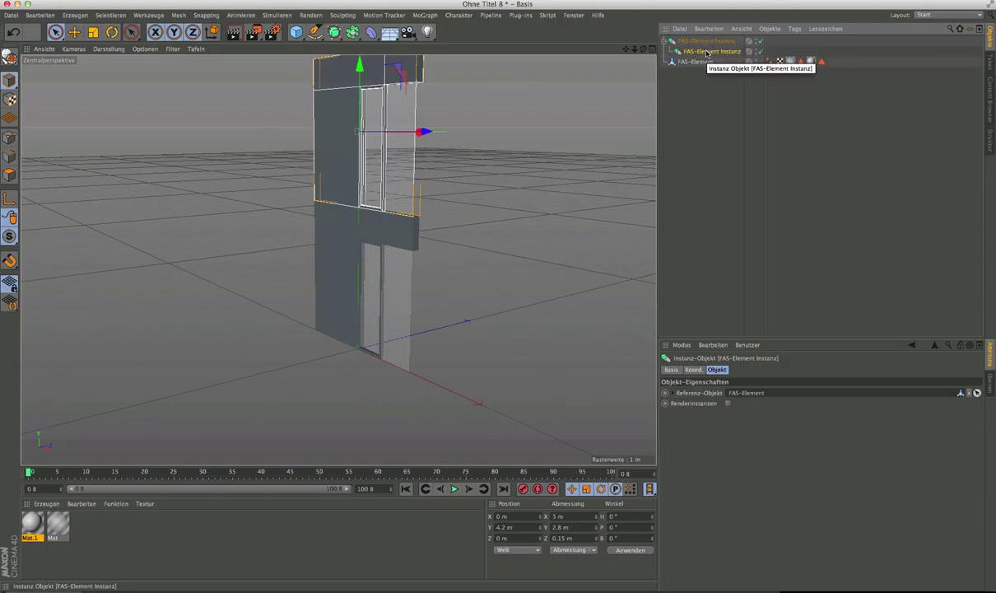
pyautogui.keyDown('ctrl'); pyautogui.moveTo(706, 41); pyautogui.dragTo(706, 45); pyautogui.keyUp('ctrl')
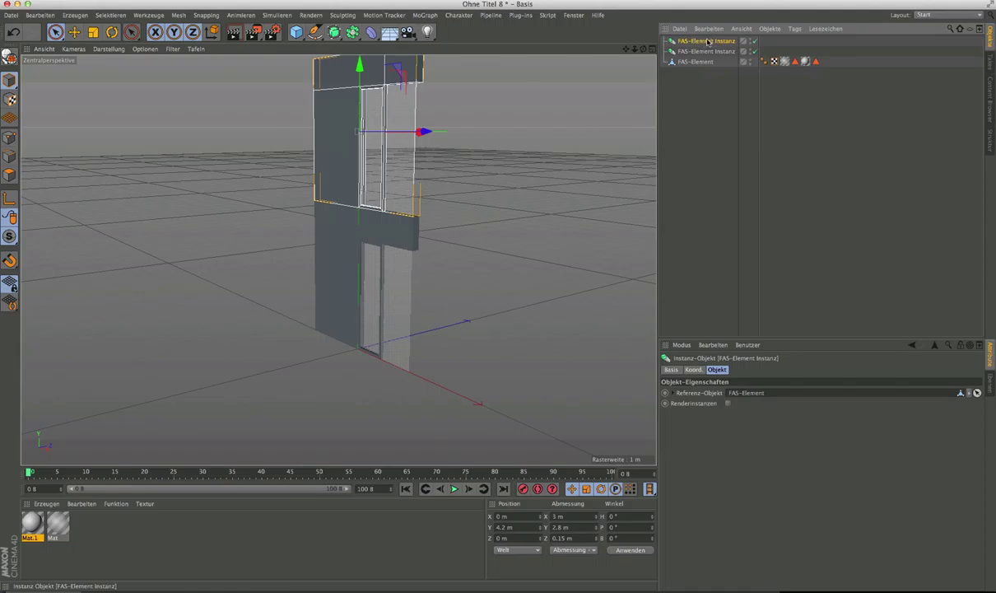
pyautogui.click(522, 530)
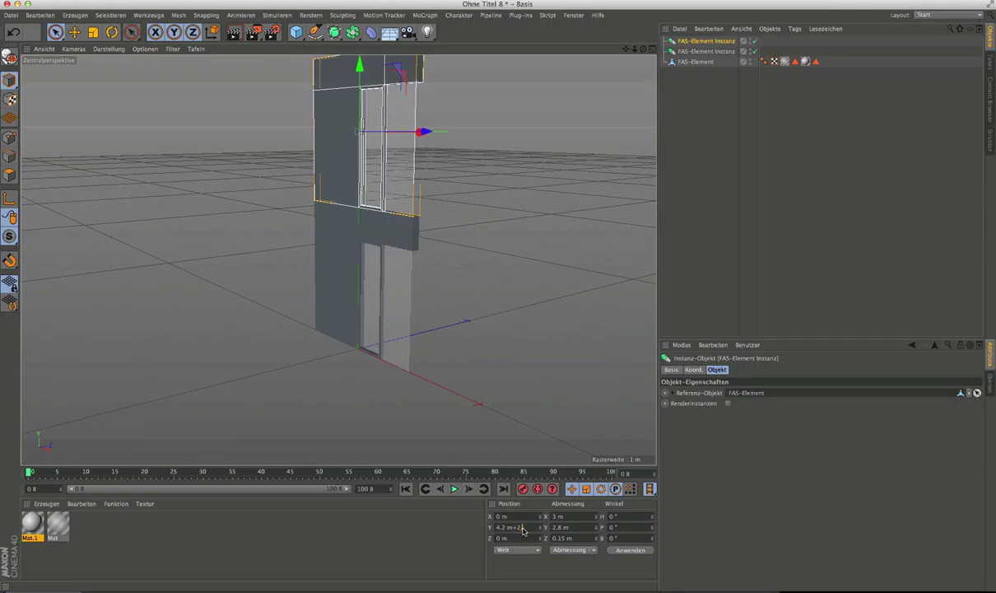
pyautogui.press('Return')
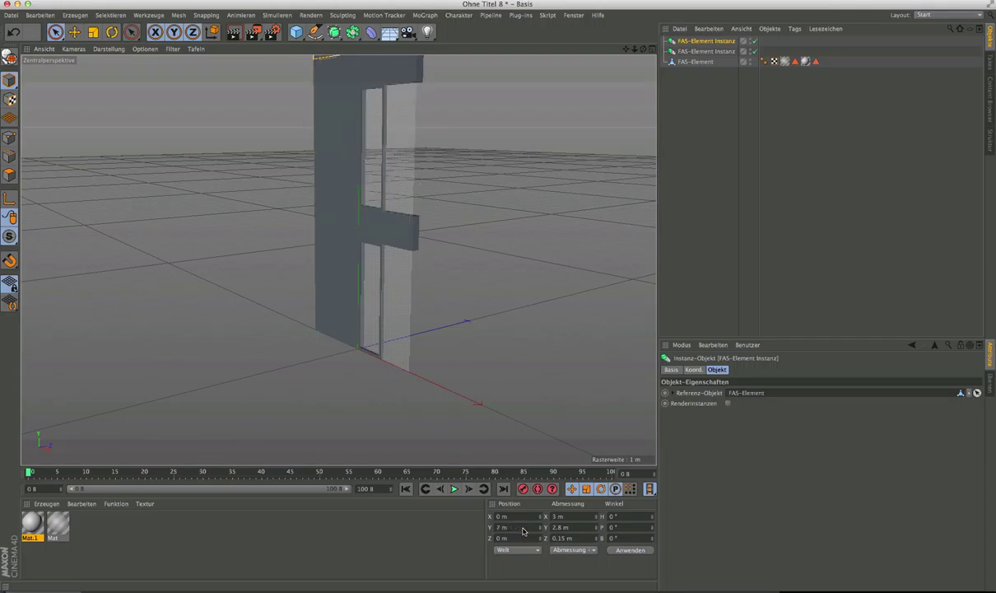
pyautogui.scroll(-5, 340, 341)
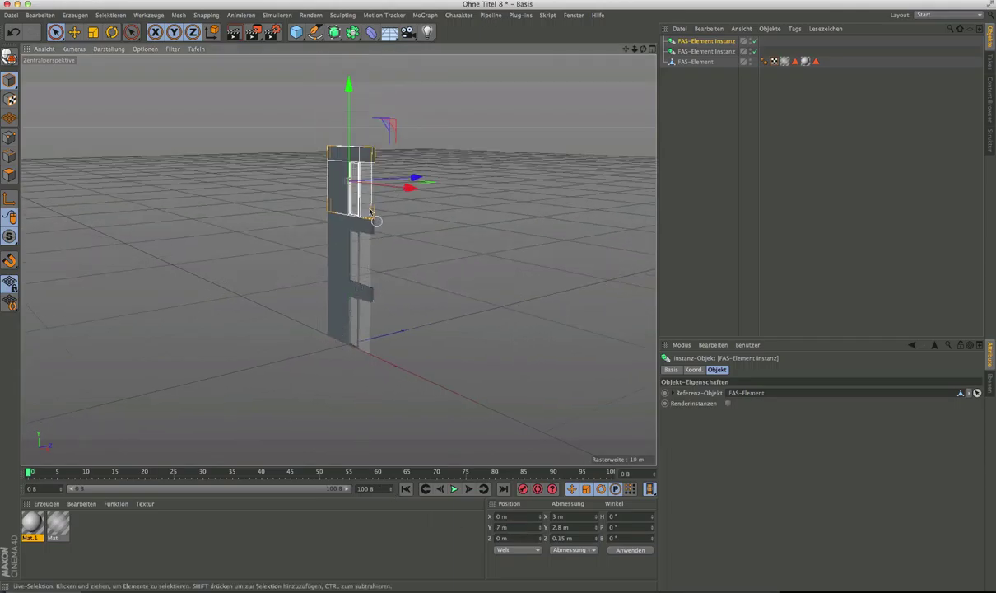
pyautogui.scroll(3, 370, 209)
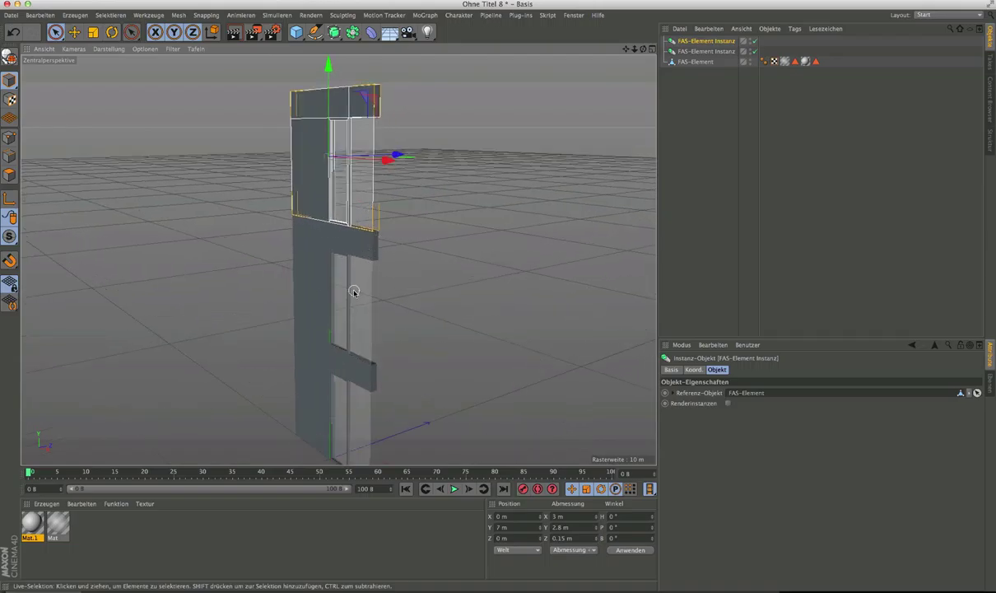
# Set the viewport display to Gouraud-Shading (Linien).
pyautogui.click(108, 49)
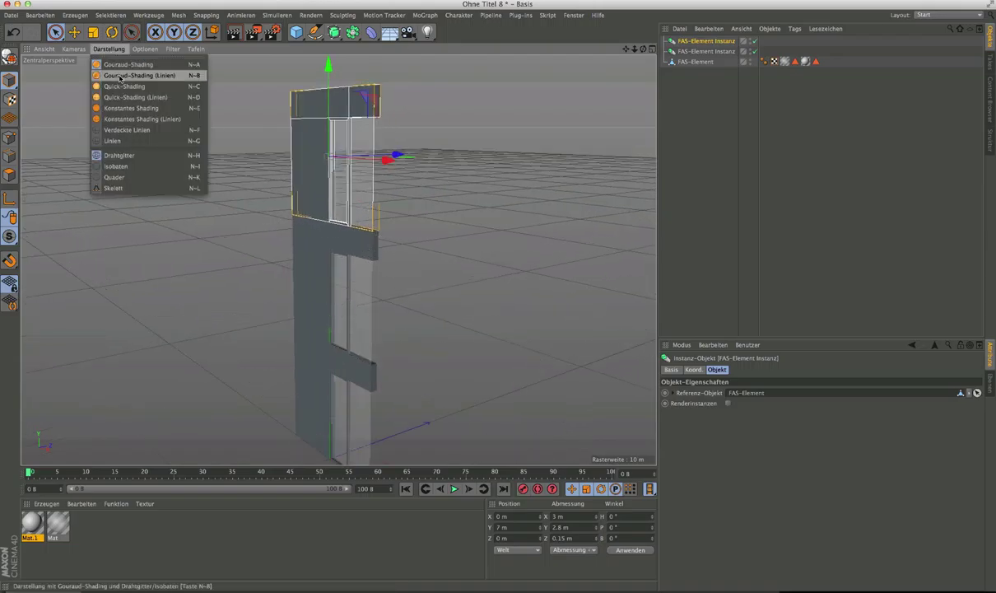
pyautogui.click(120, 77)
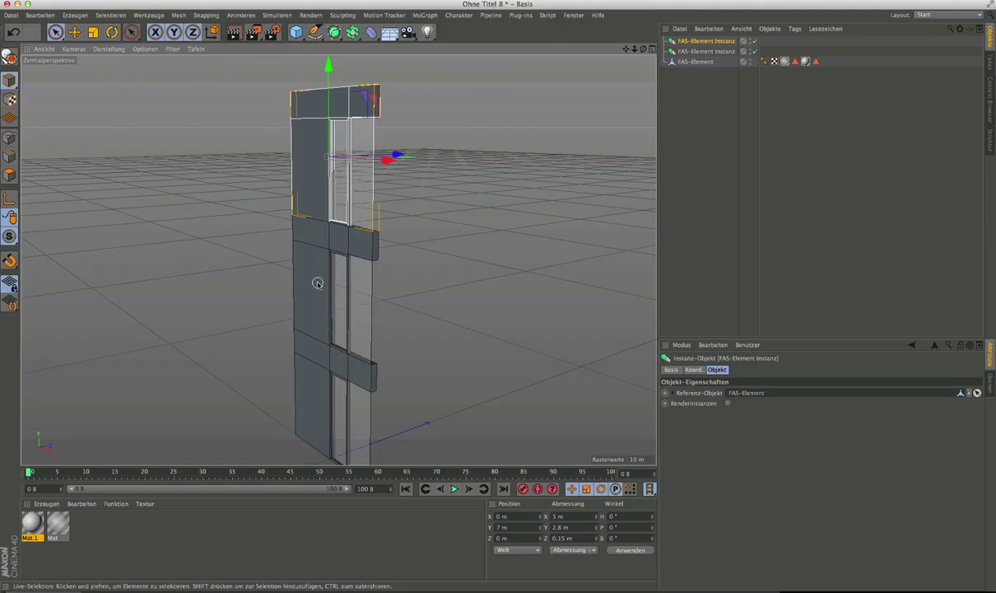
pyautogui.moveTo(318, 283)
pyautogui.keyDown('alt'); pyautogui.mouseDown()
pyautogui.moveTo(464, 283)
pyautogui.moveTo(452, 263)
pyautogui.mouseUp(); pyautogui.keyUp('alt')
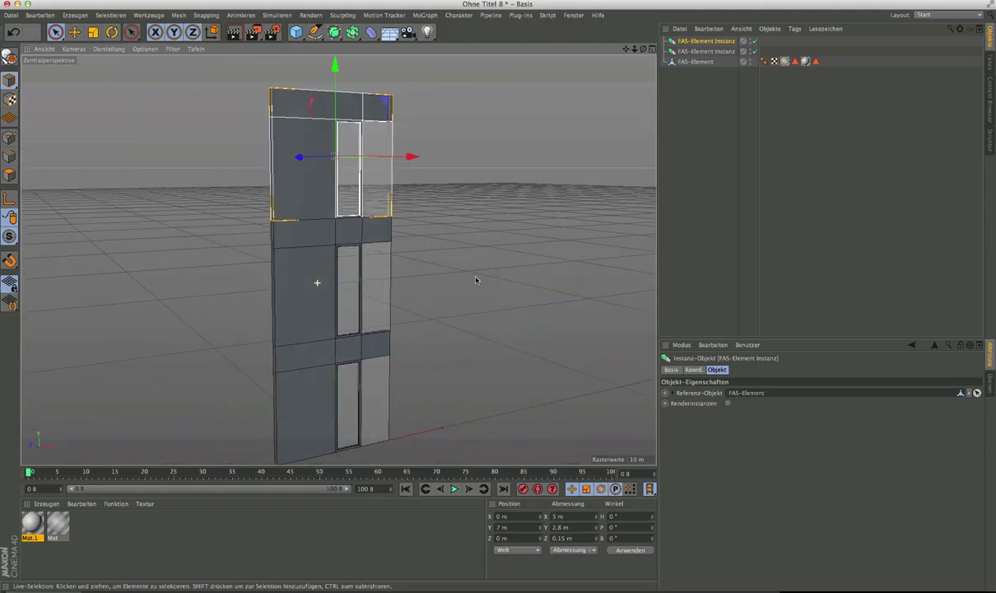
# Deselect the facade instance and switch to the four-view layout.
pyautogui.click(687, 275)
pyautogui.keyDown('alt'); pyautogui.moveTo(387, 298); pyautogui.dragTo(295, 303); pyautogui.keyUp('alt')
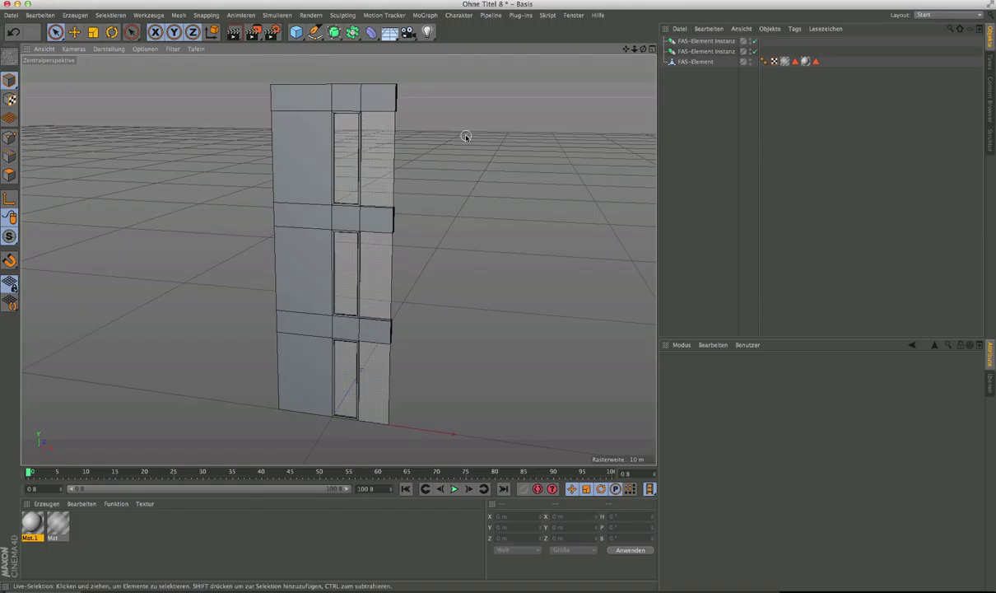
pyautogui.click(652, 50)
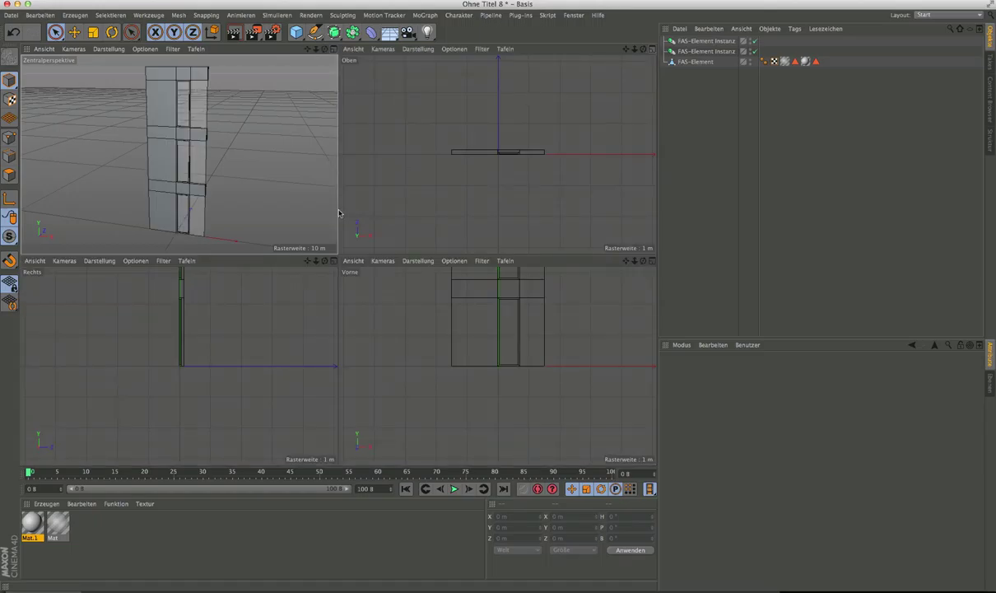
# Maximize the Front view, centre the facade in it, and open the snapping options.
pyautogui.middleClick(577, 300)
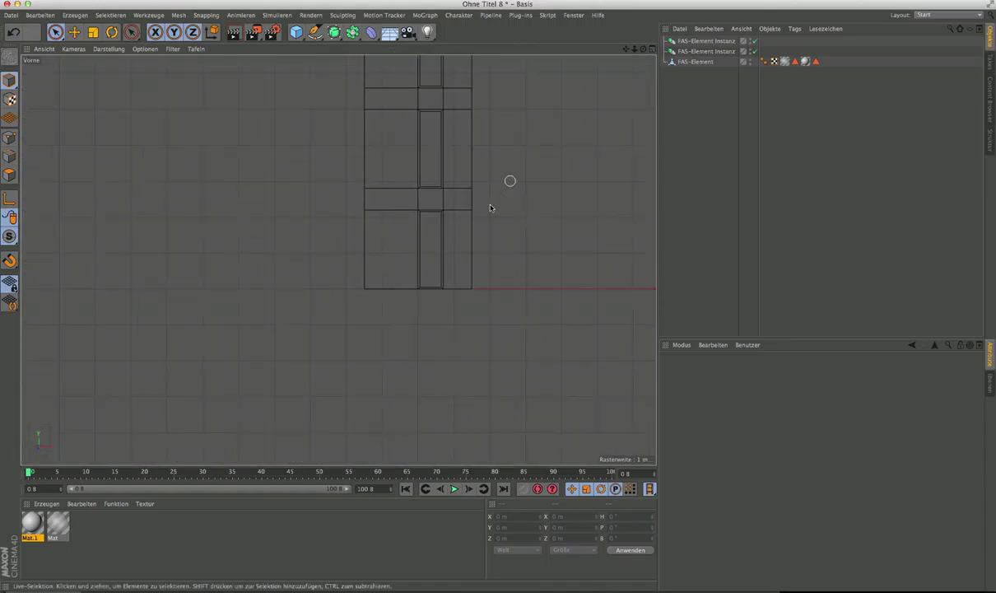
pyautogui.keyDown('alt'); pyautogui.moveTo(509, 181); pyautogui.dragTo(428, 307, button='middle'); pyautogui.keyUp('alt')
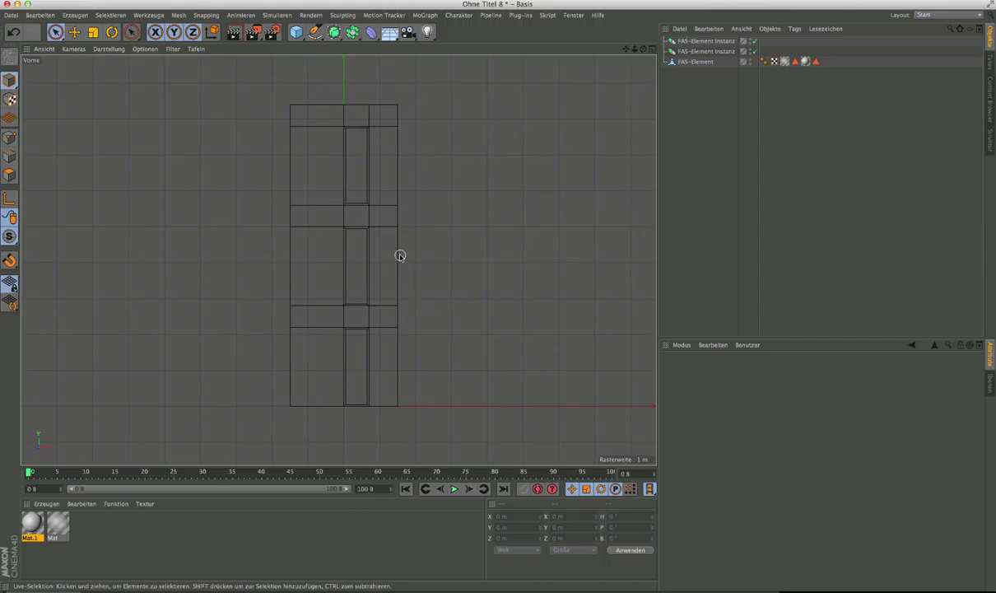
pyautogui.click(15, 267)
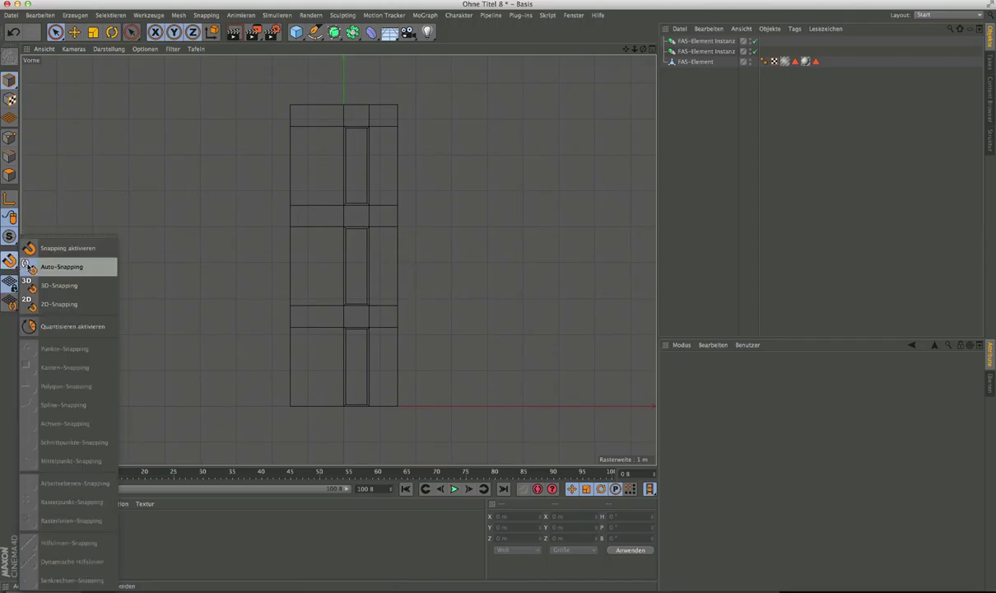
# Float the Snapping options and enable snapping, working-plane and grid-point snapping, with point snapping off.
pyautogui.click(101, 240)
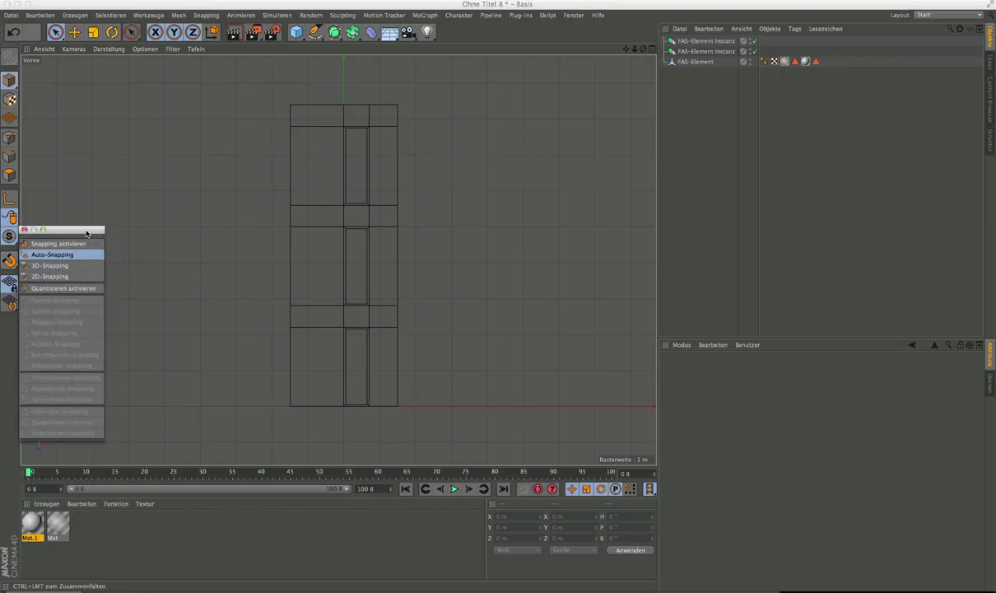
pyautogui.moveTo(78, 230); pyautogui.dragTo(109, 167)
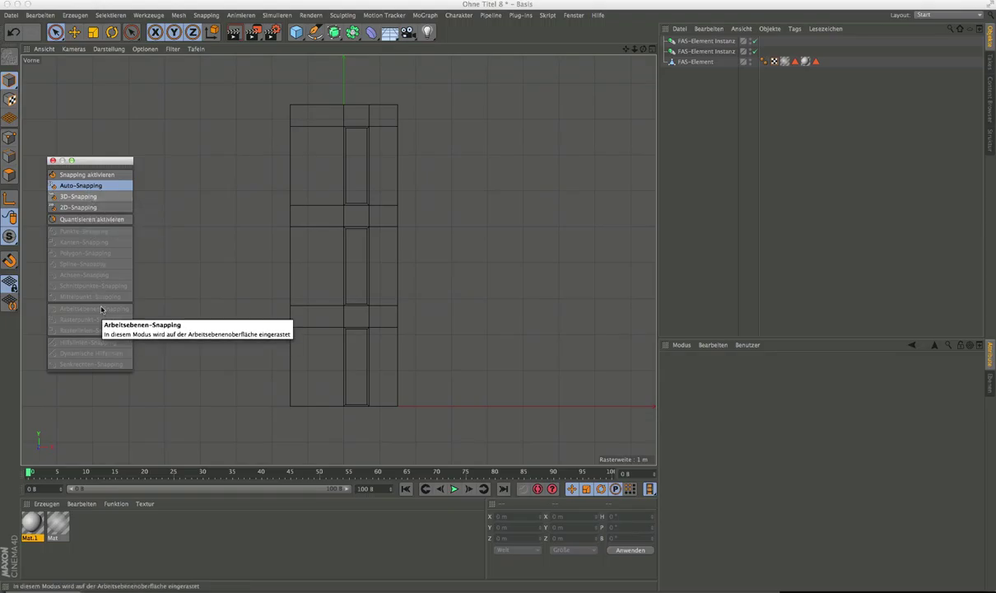
pyautogui.click(83, 176)
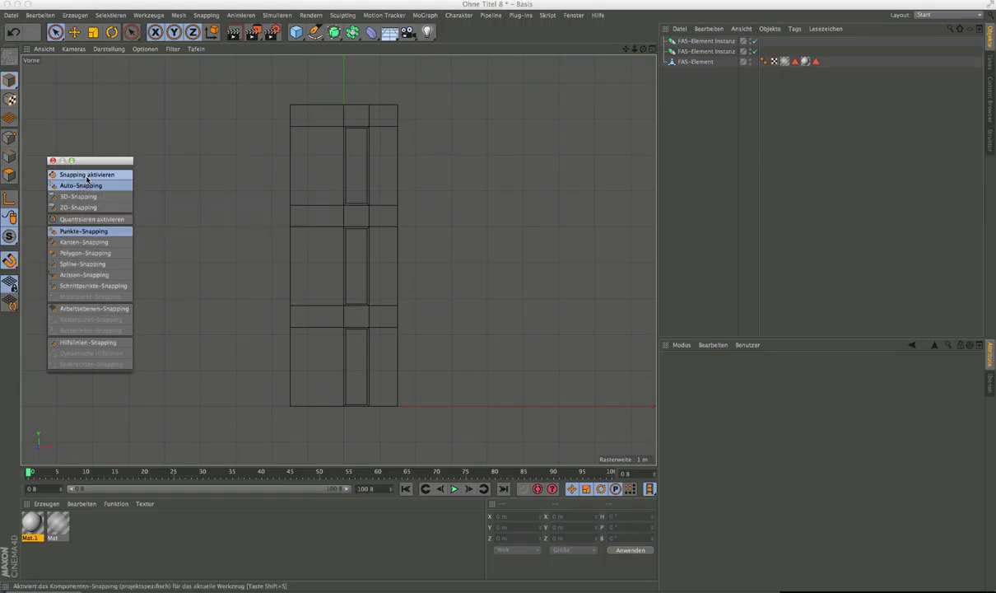
pyautogui.click(91, 309)
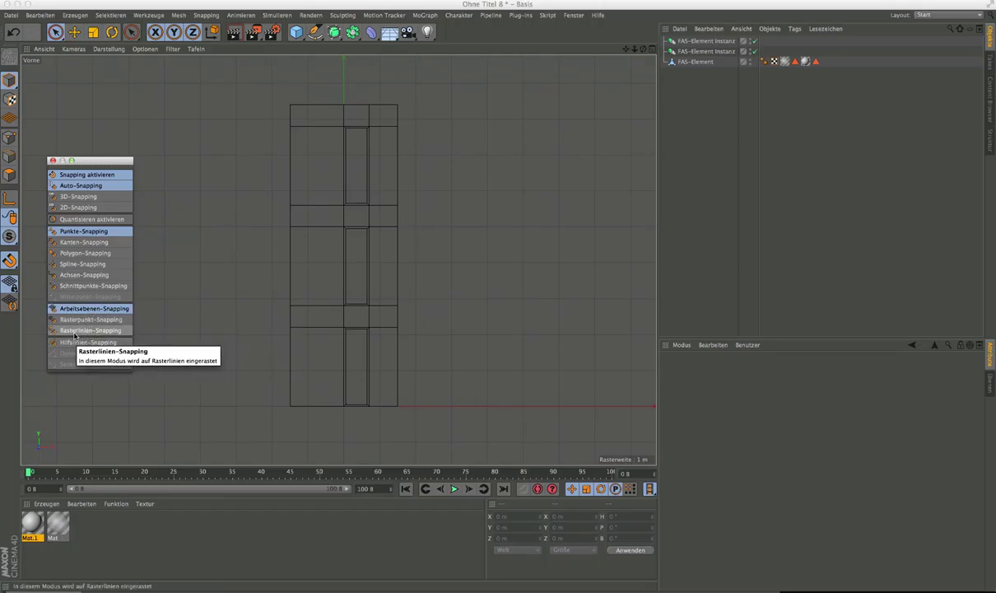
pyautogui.click(95, 320)
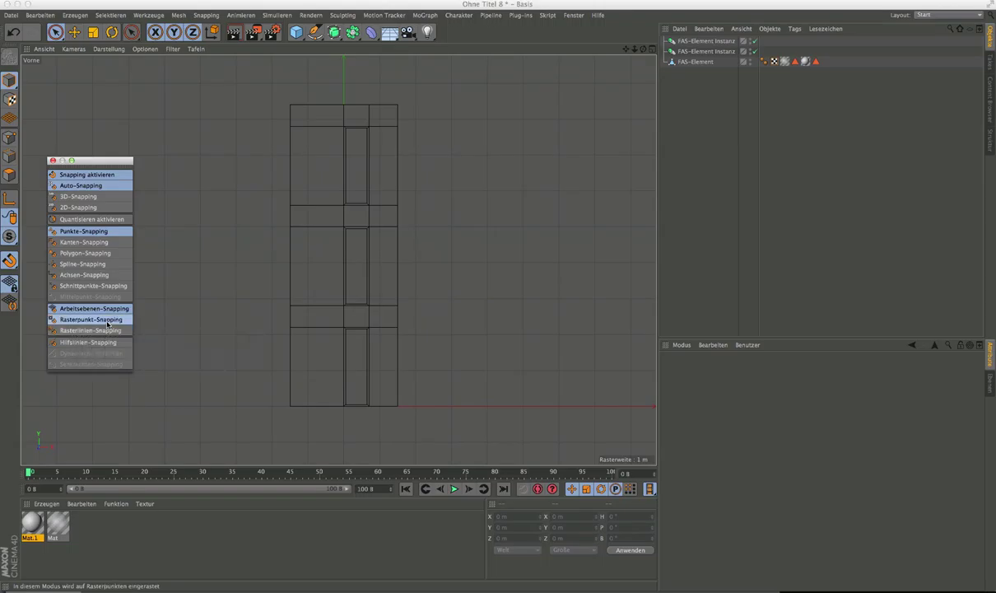
pyautogui.click(90, 231)
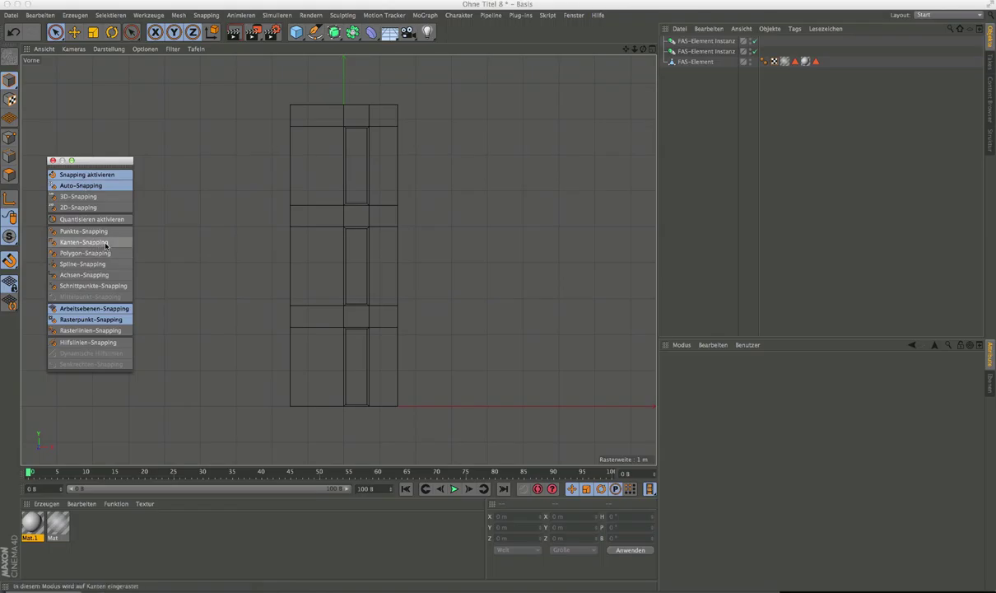
pyautogui.scroll(10, 313, 92)
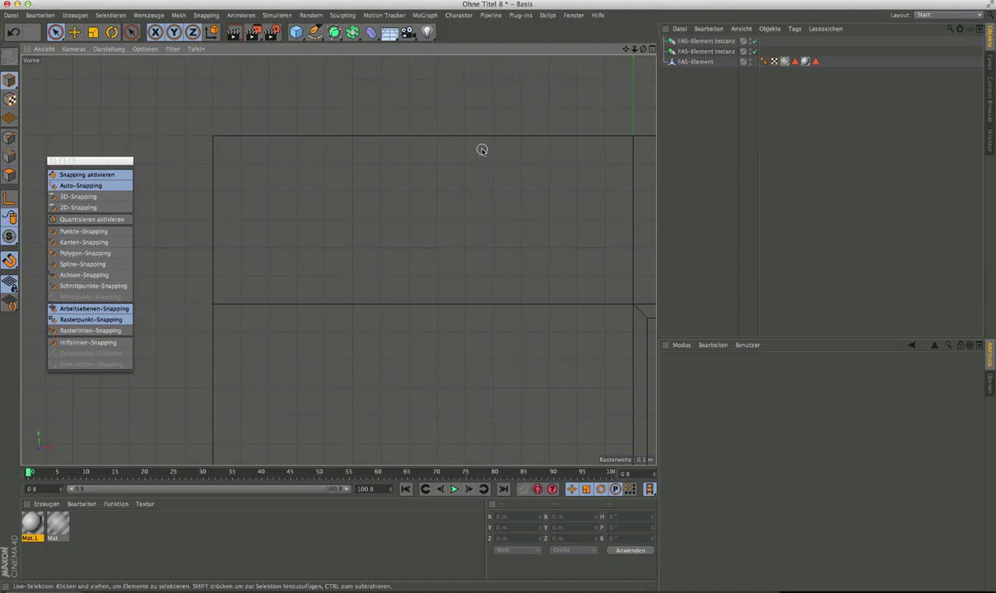
pyautogui.scroll(-2, 374, 159)
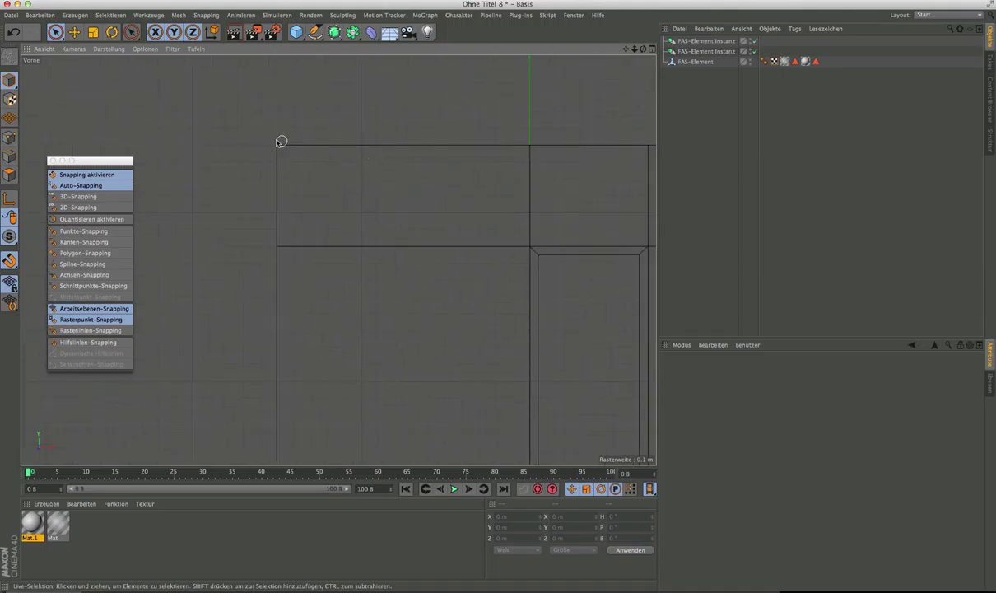
pyautogui.scroll(4, 273, 140)
pyautogui.scroll(1, 273, 140)
pyautogui.scroll(-5, 284, 153)
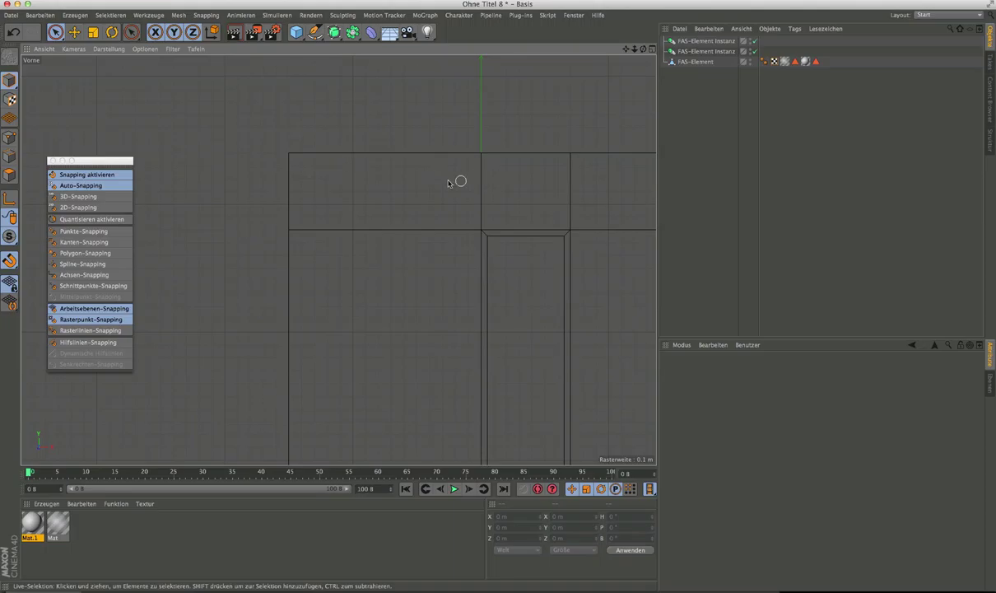
pyautogui.scroll(-1, 368, 170)
pyautogui.scroll(-8, 368, 170)
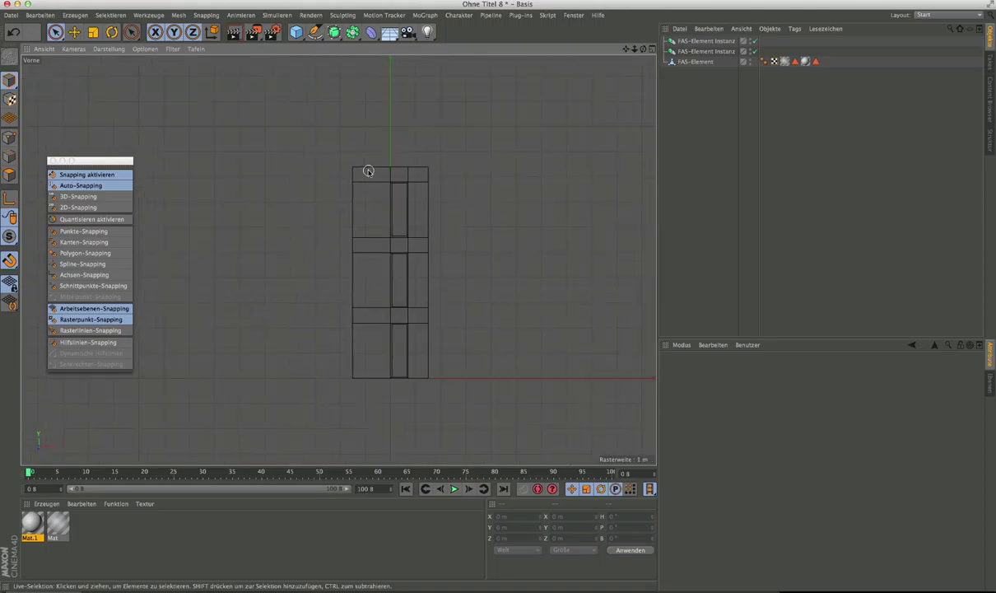
# Pick the Spline-Stift pen with its spline type set to Linear.
pyautogui.click(314, 32)
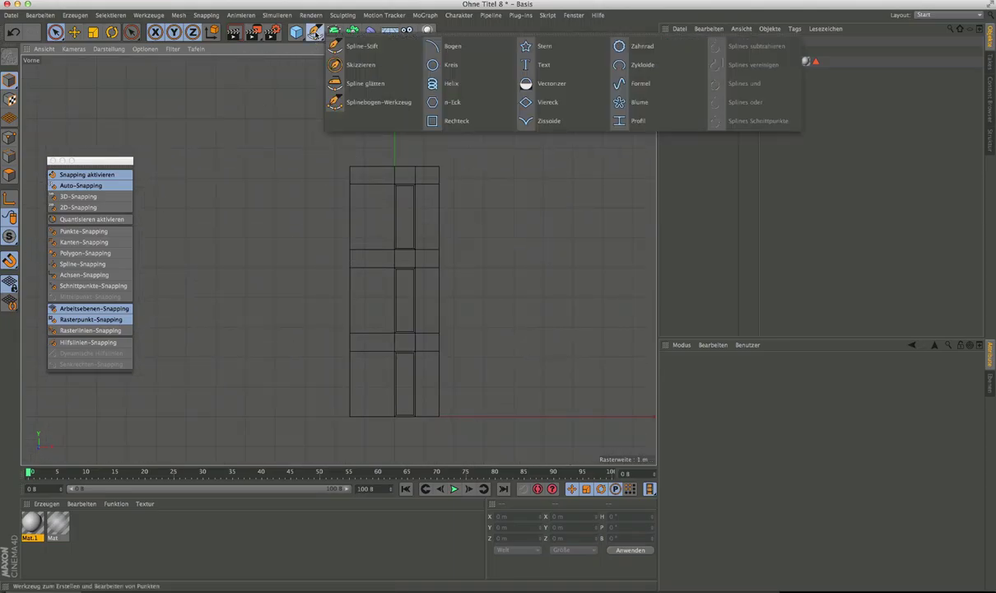
pyautogui.click(363, 46)
pyautogui.scroll(-2, 314, 210)
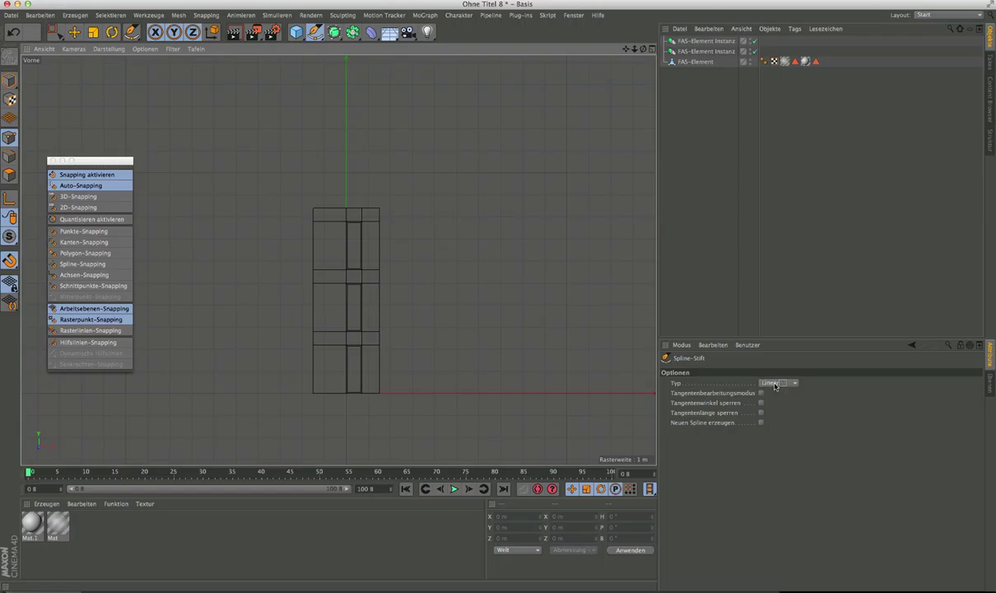
pyautogui.click(774, 384)
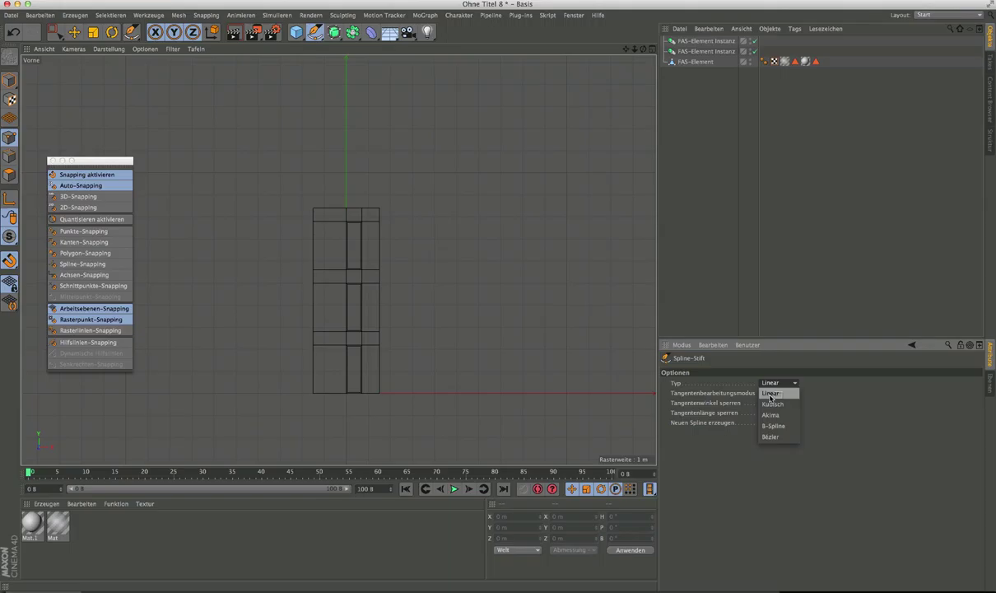
pyautogui.click(771, 395)
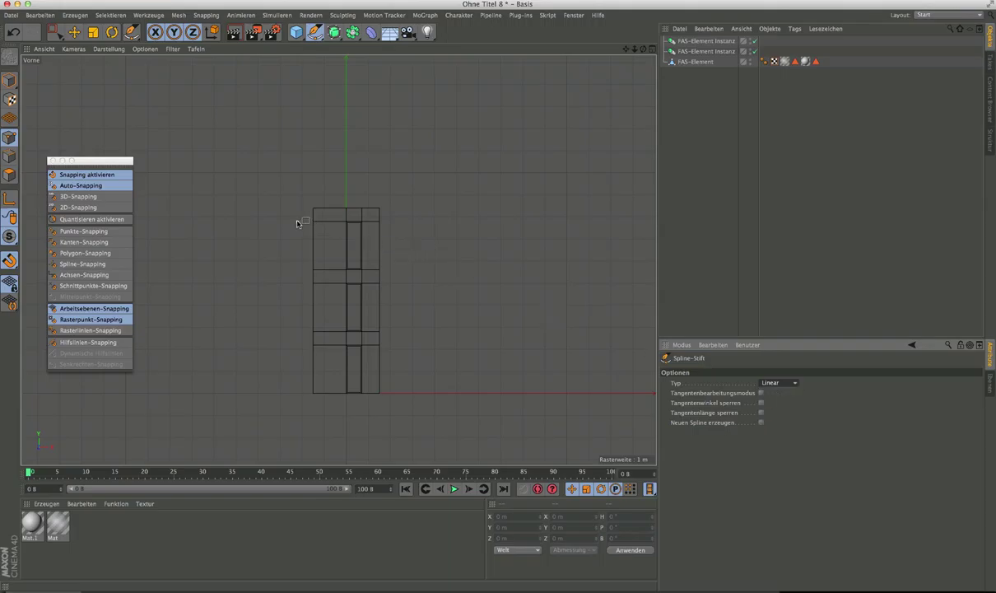
pyautogui.scroll(5, 317, 216)
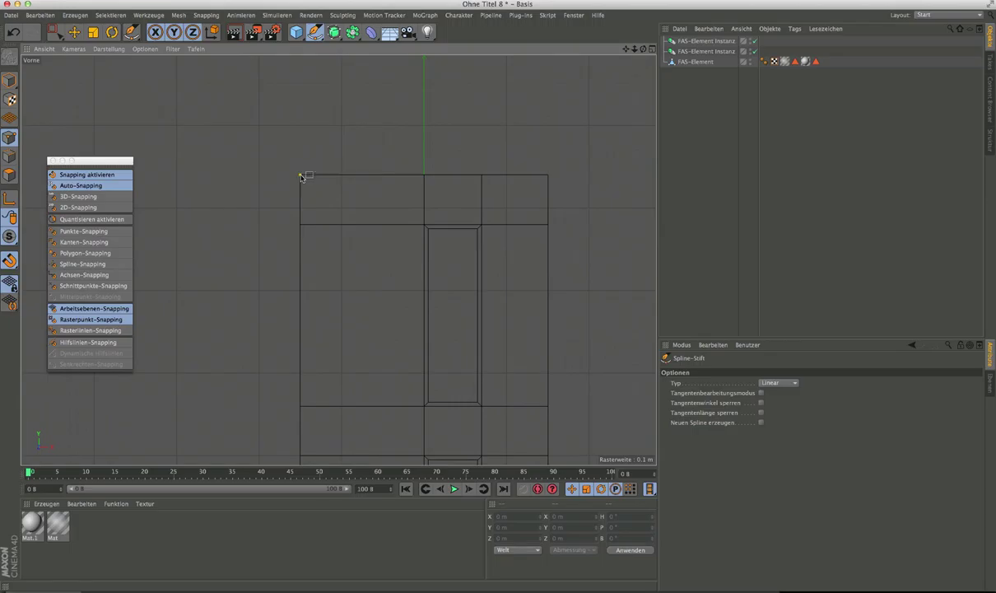
# Draw a spline from the frame's top-left corner down to its bottom-left corner.
pyautogui.click(302, 176)
pyautogui.scroll(-5, 336, 229)
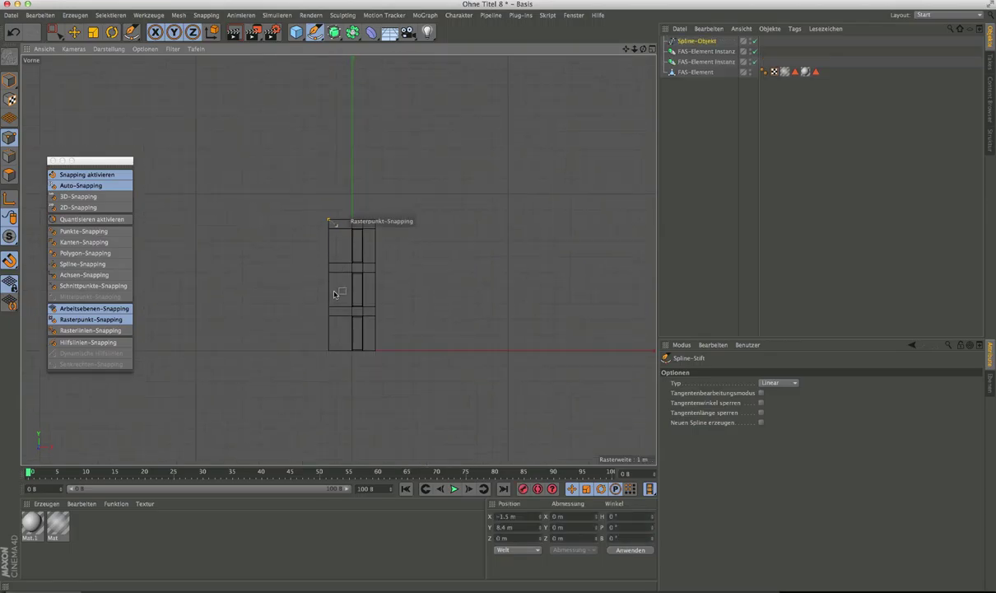
pyautogui.scroll(5, 330, 346)
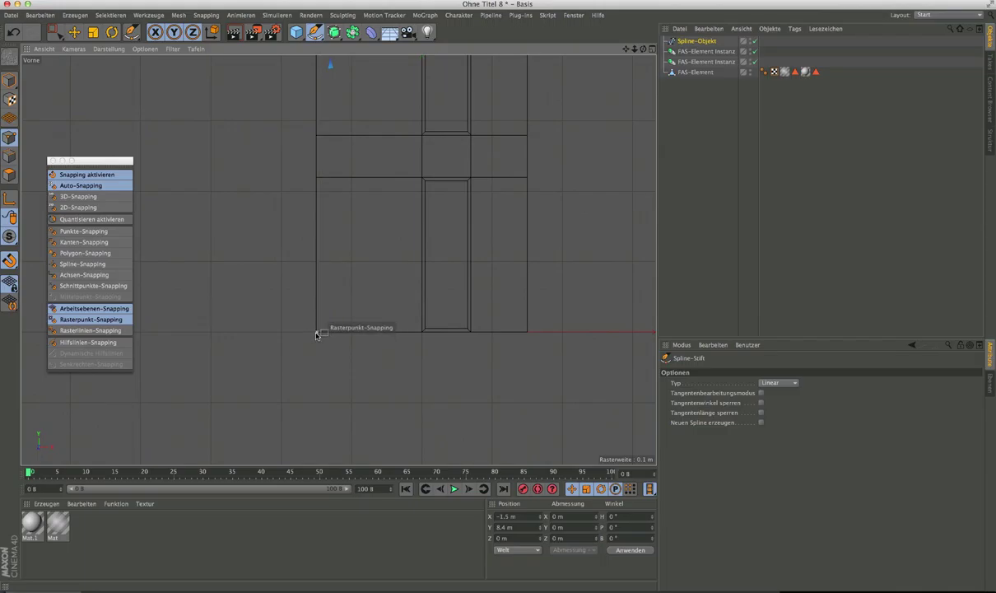
pyautogui.click(316, 332)
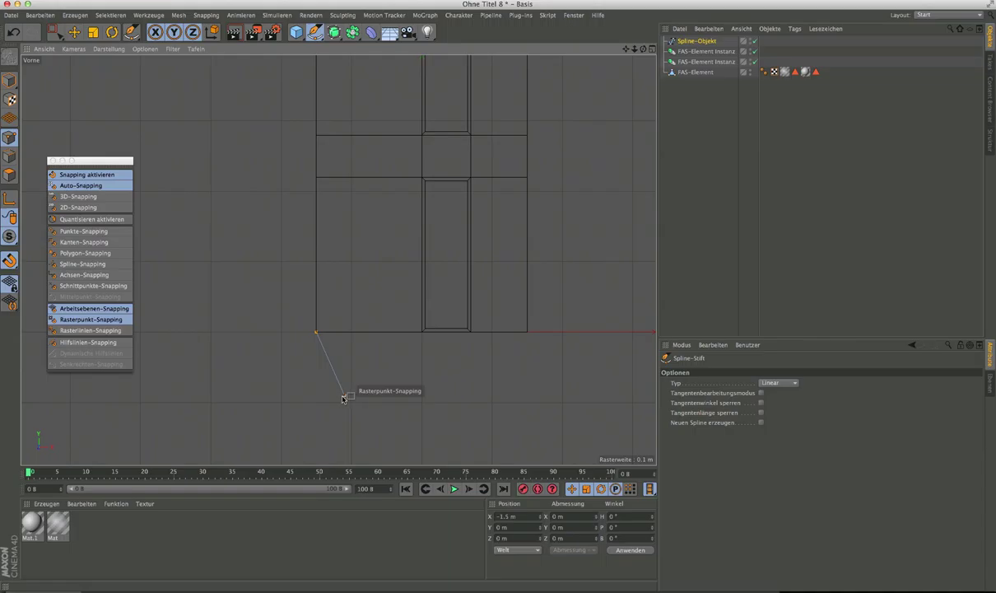
pyautogui.scroll(-8, 341, 362)
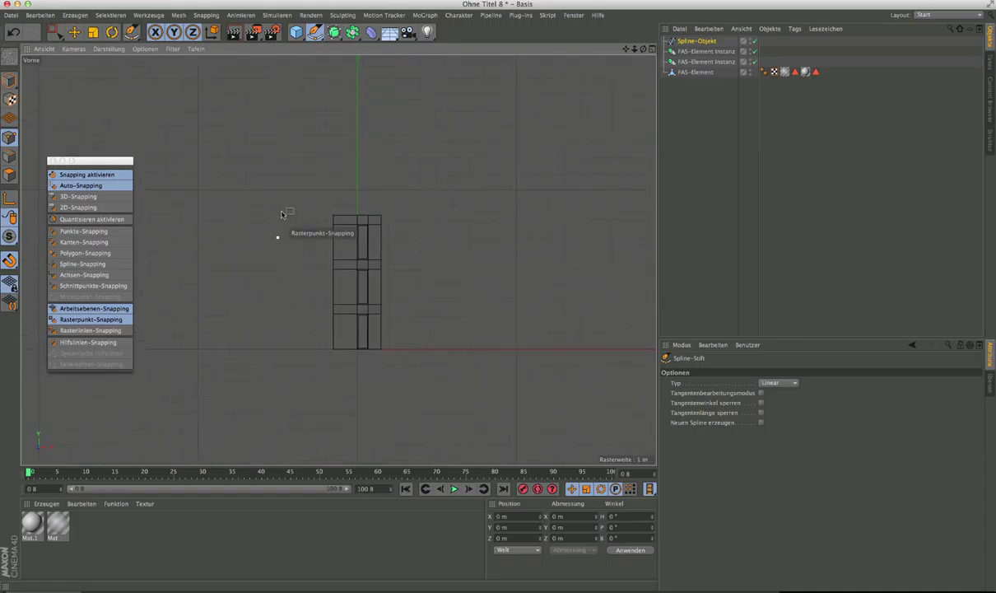
pyautogui.click(54, 33)
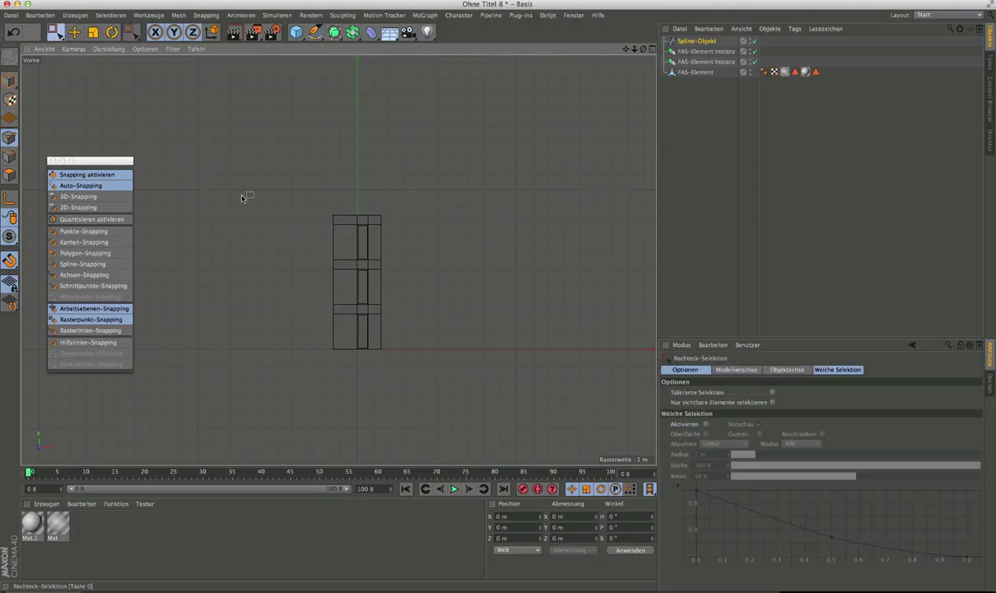
# Select the left-edge spline's points and change its type from Linear to Bezier.
pyautogui.moveTo(269, 166); pyautogui.dragTo(352, 385)
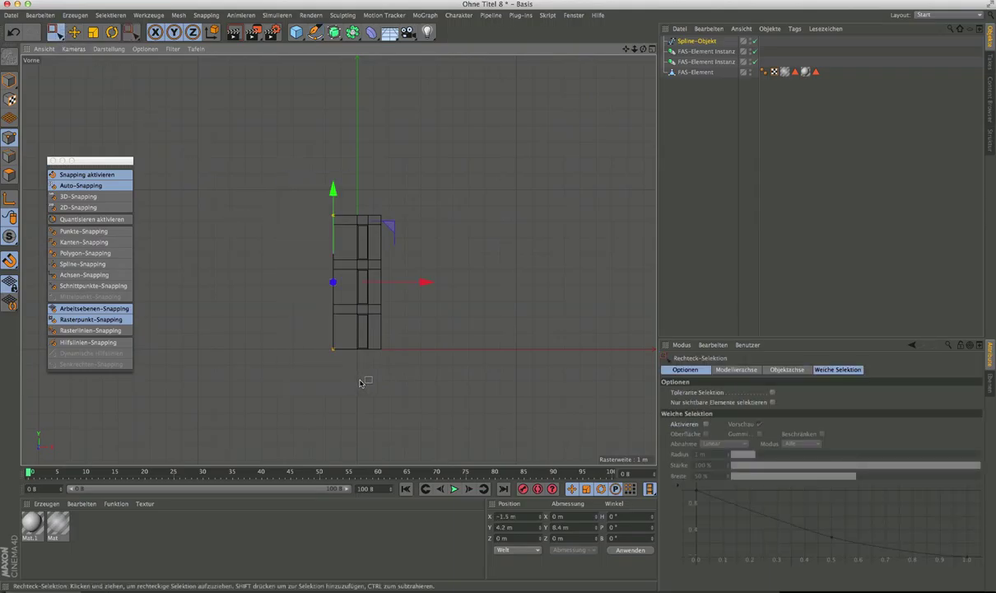
pyautogui.scroll(4, 337, 347)
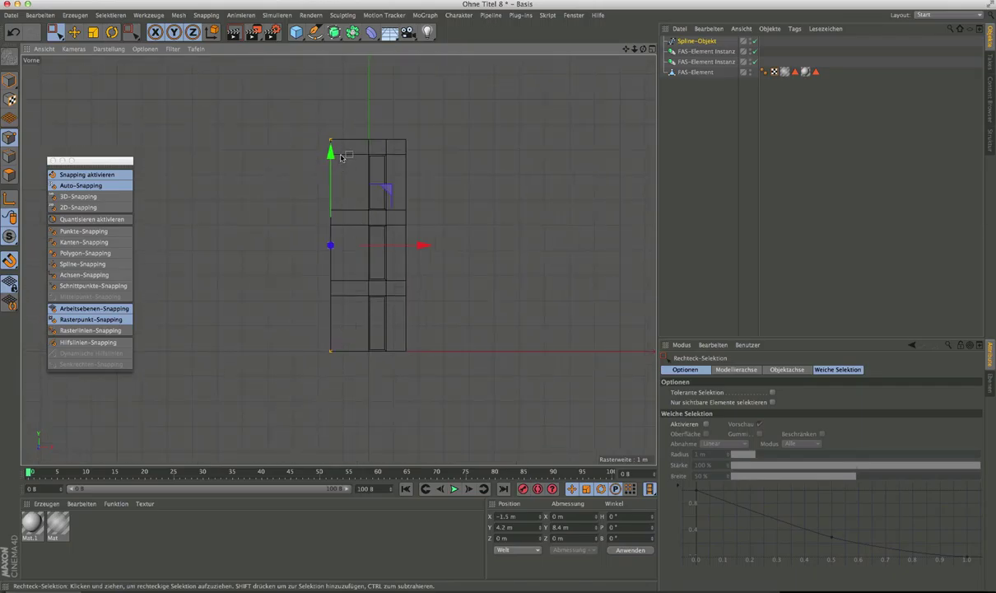
pyautogui.scroll(2, 340, 178)
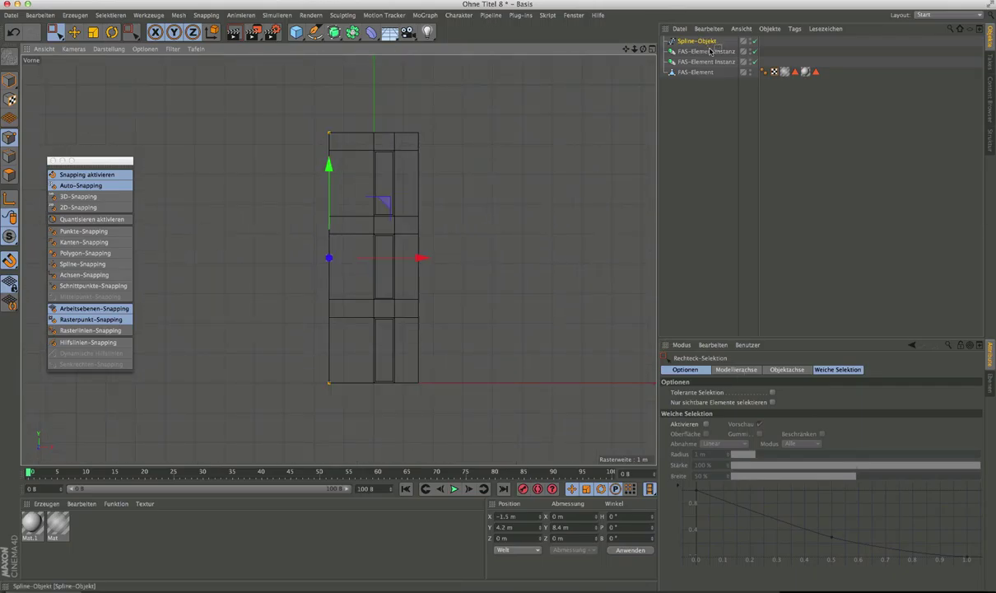
pyautogui.click(684, 42)
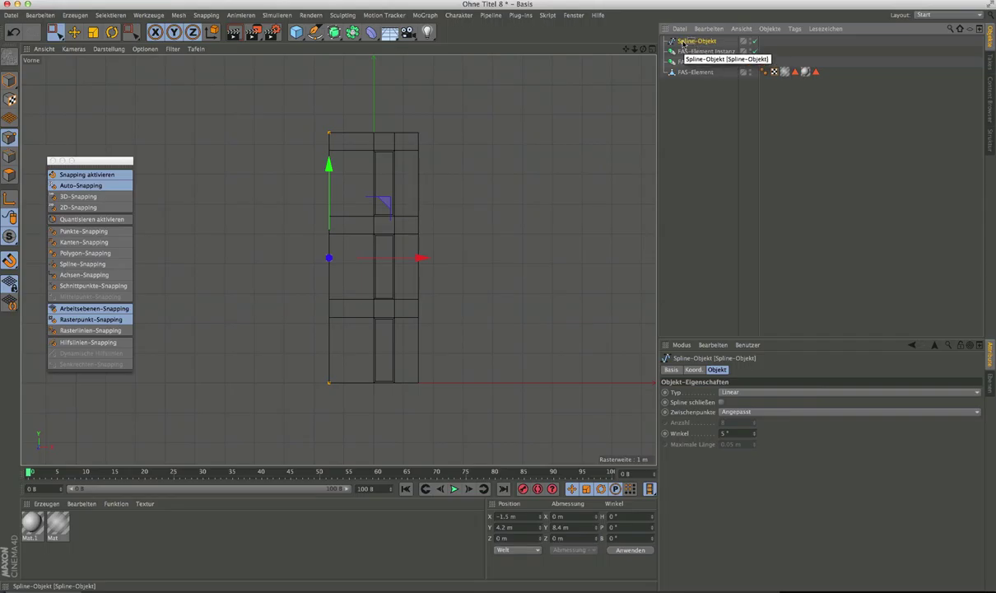
pyautogui.click(743, 395)
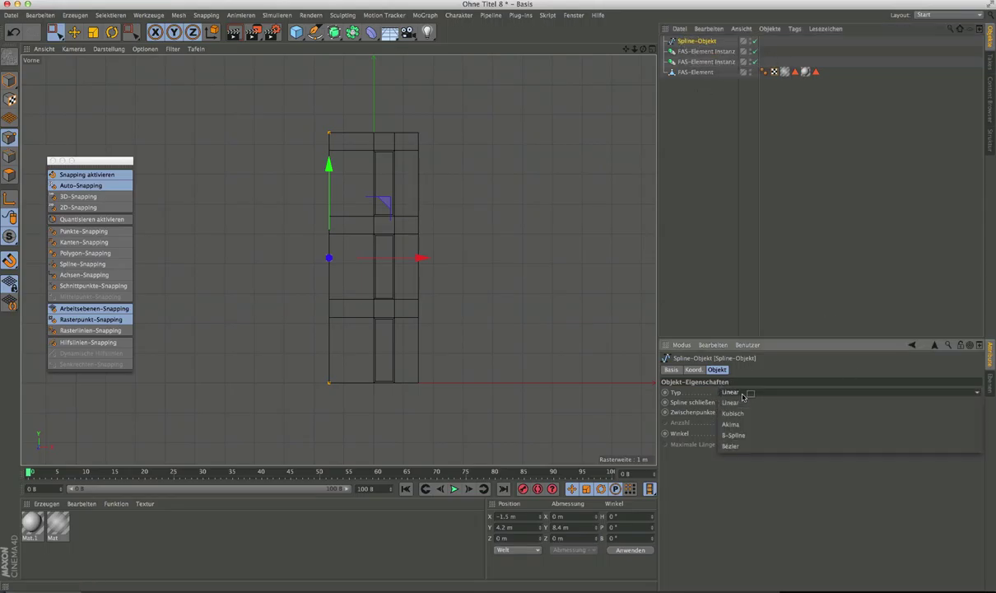
pyautogui.click(735, 446)
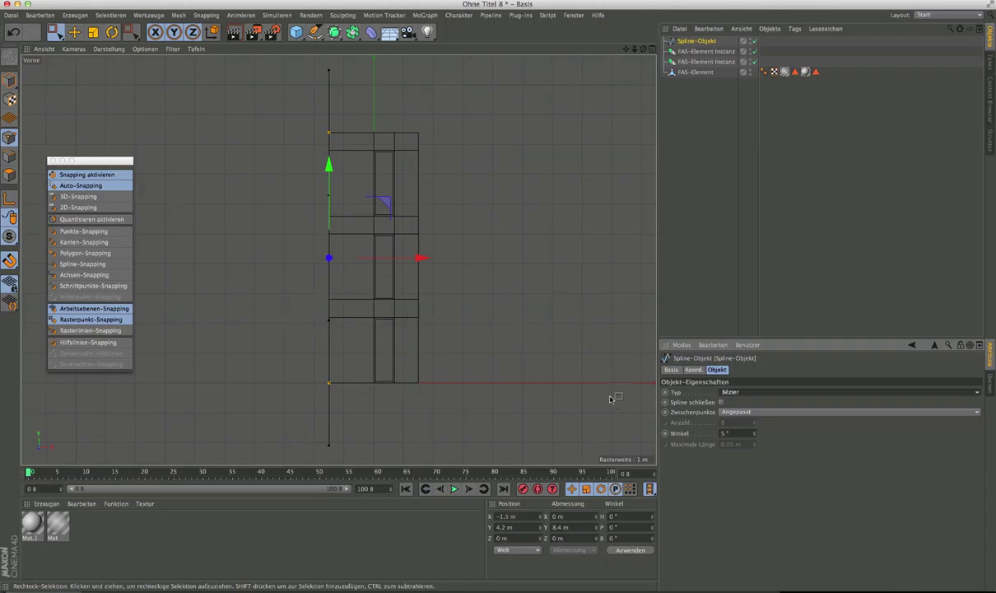
# Duplicate the left-edge spline and drag the copy right toward the frame's middle, turning snapping off.
pyautogui.click(10, 81)
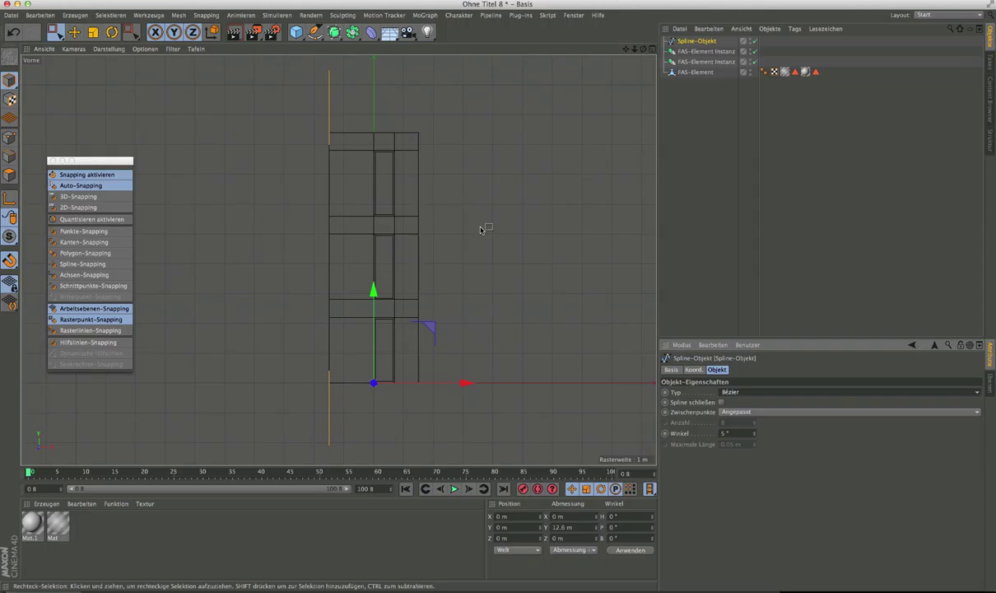
pyautogui.press('super+v')
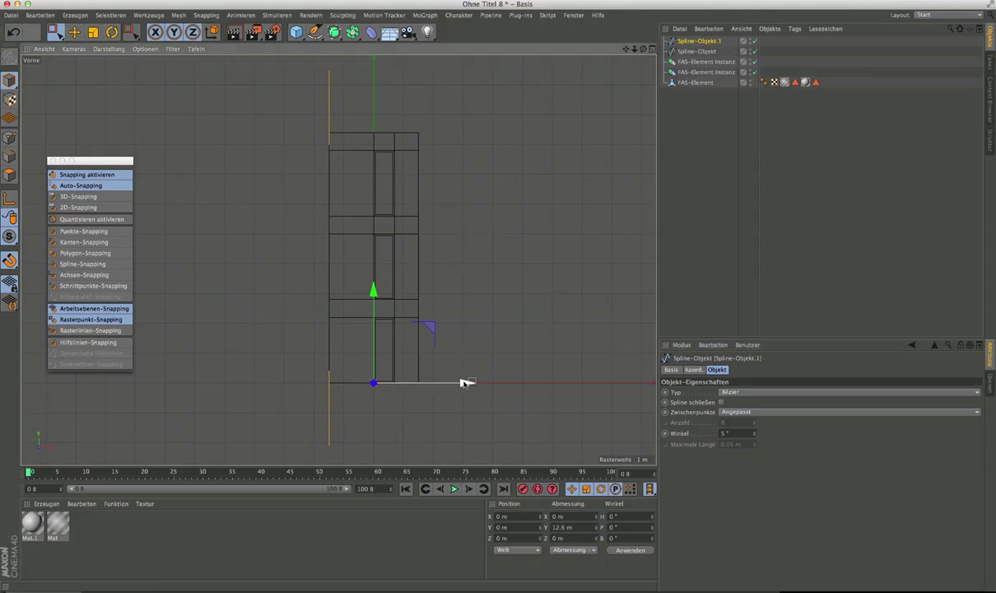
pyautogui.moveTo(466, 383); pyautogui.dragTo(509, 383)
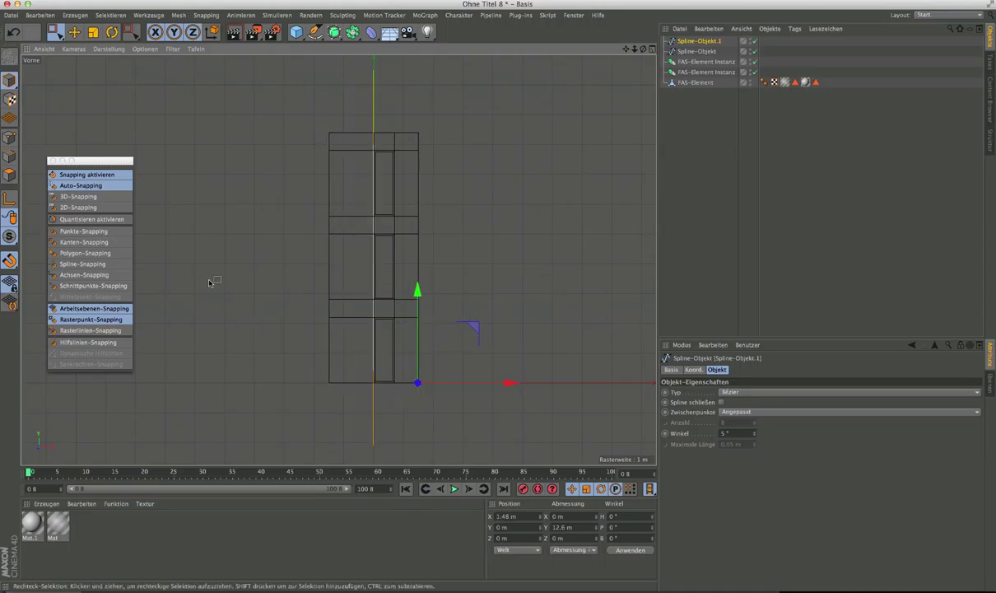
pyautogui.click(85, 176)
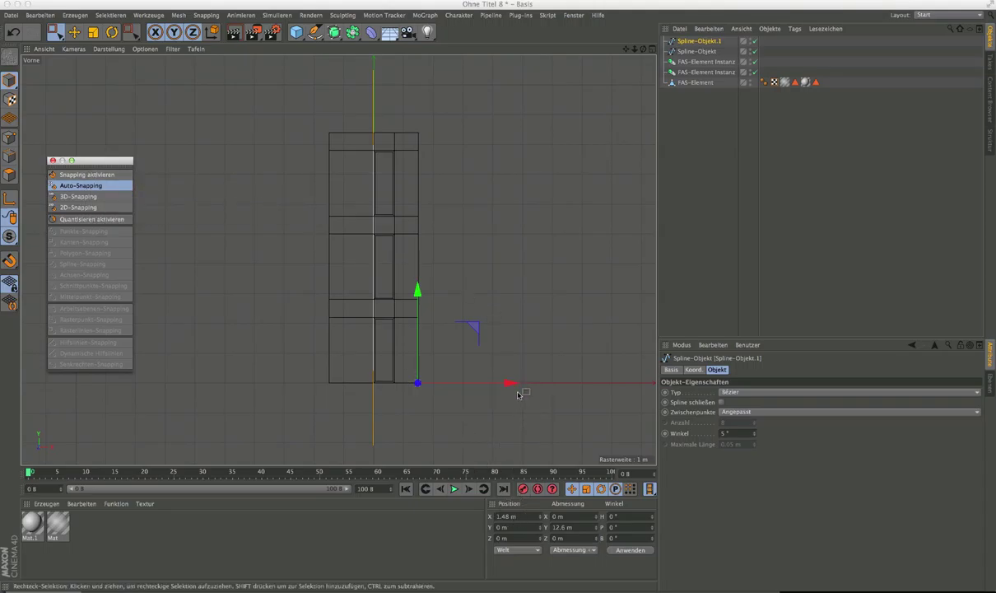
# Set Spline-Objekt.1's X position to 1.5 m.
pyautogui.click(518, 517)
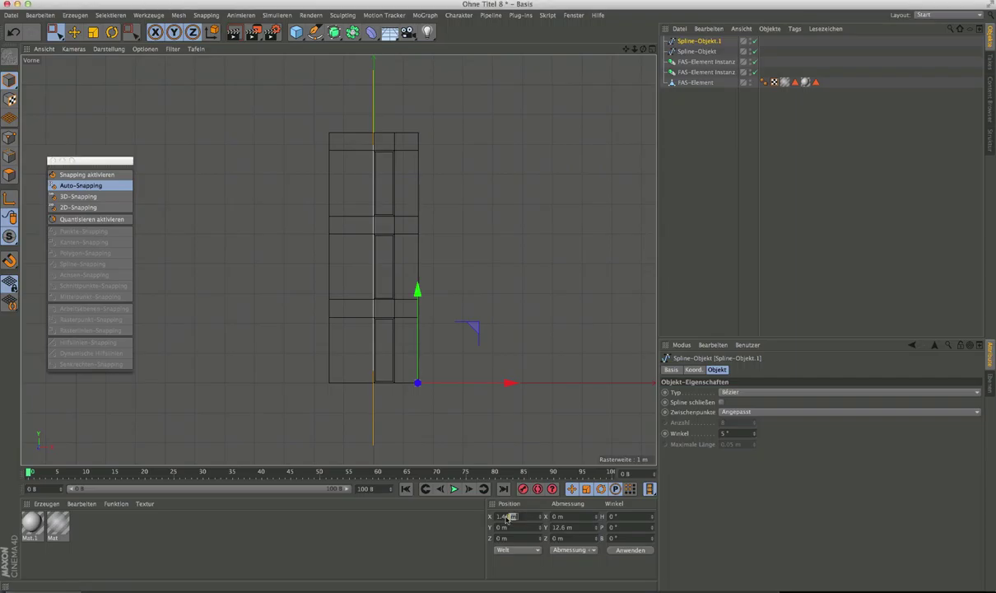
pyautogui.press('BackSpace')
pyautogui.write('1.5')
pyautogui.press('Return')
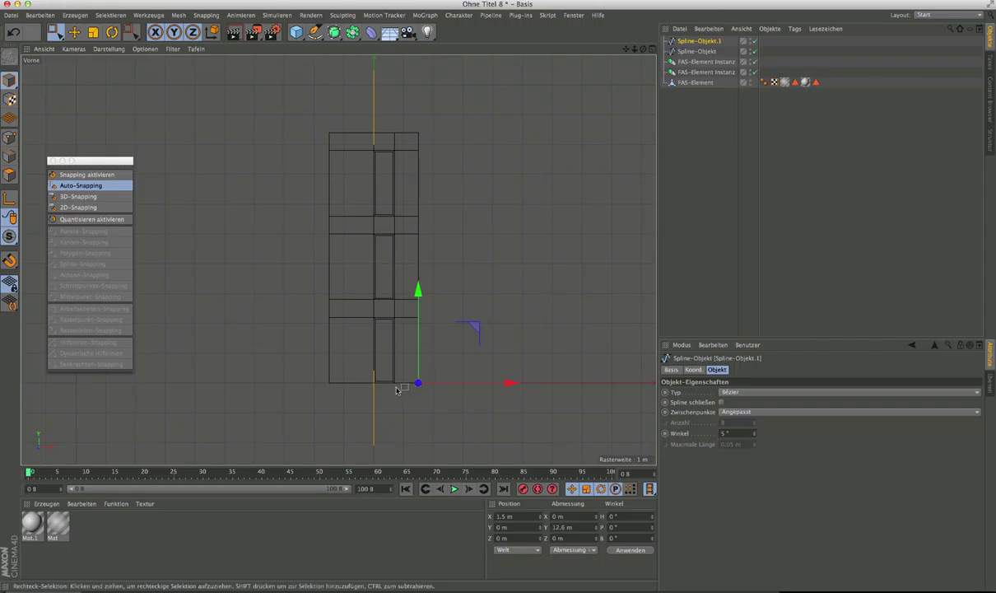
# Move Spline-Objekt.1's axis to X 0 m and place Spline-Objekt at X -1.5 m.
pyautogui.click(9, 201)
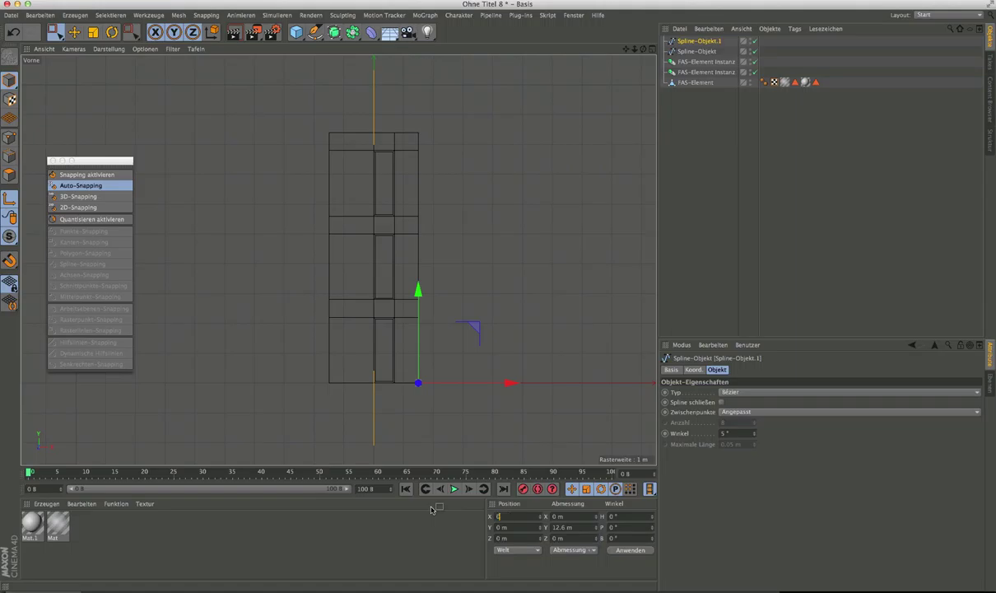
pyautogui.press('Return')
pyautogui.press('Down')
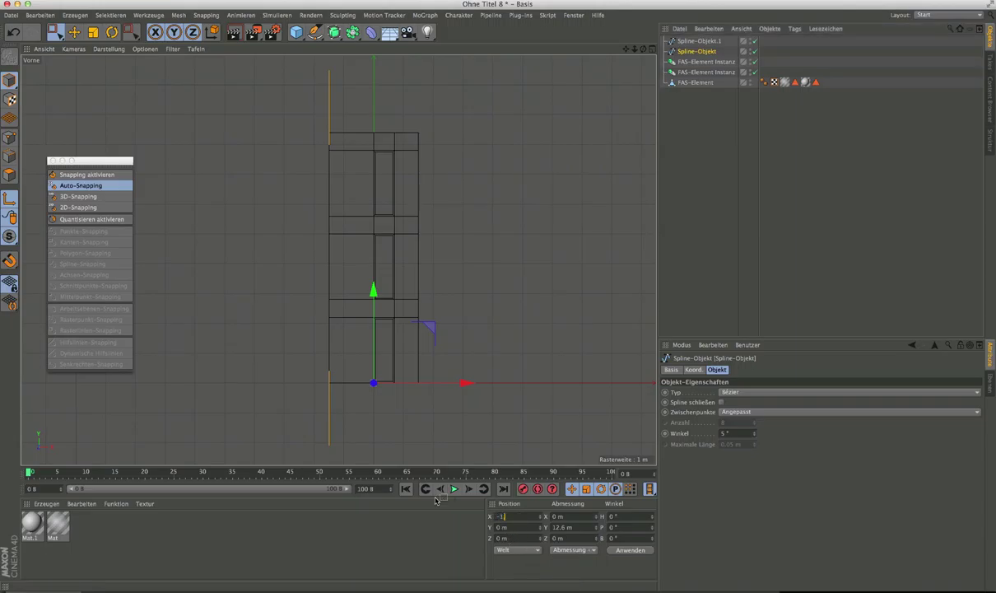
pyautogui.write('-1,5')
pyautogui.press('Return')
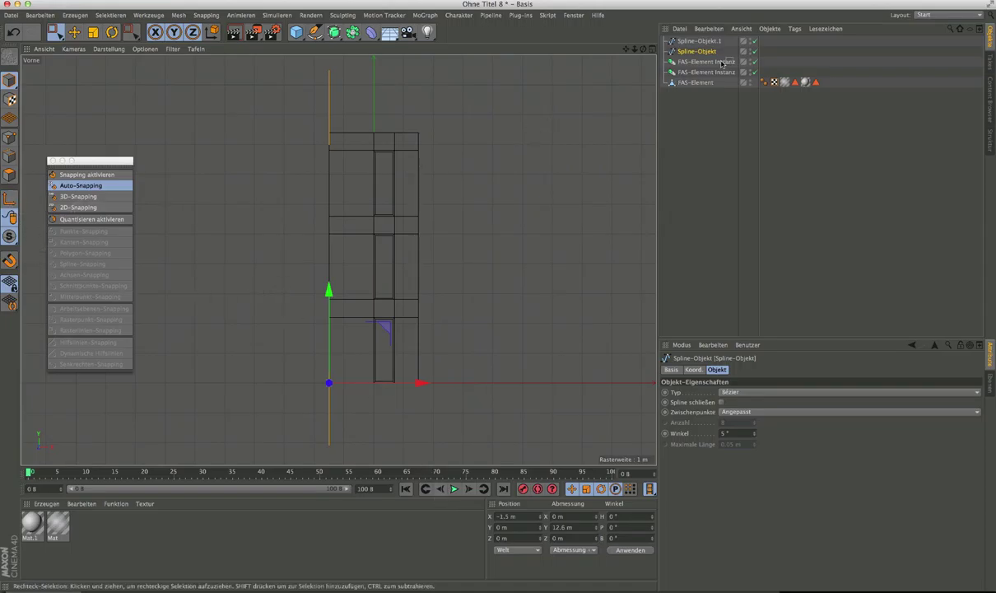
# Check Spline-Objekt.1, then reselect Spline-Objekt and begin editing its name.
pyautogui.click(694, 42)
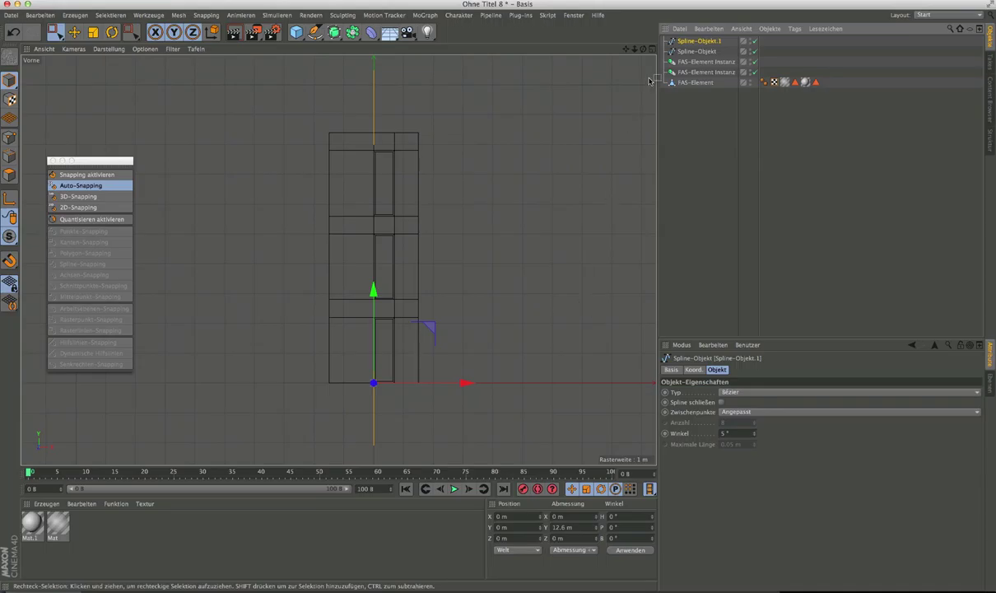
pyautogui.click(699, 52)
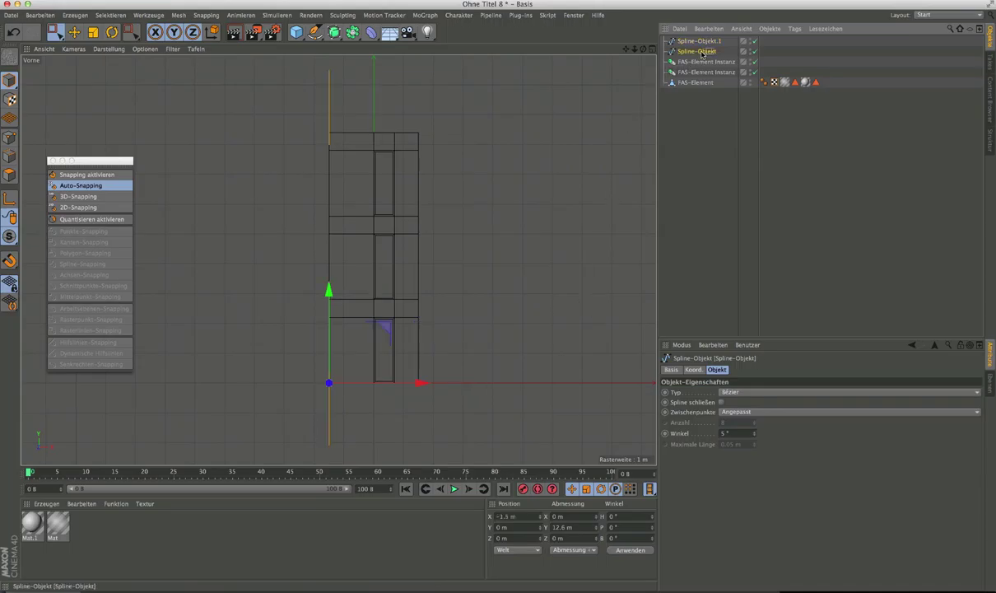
pyautogui.doubleClick(702, 52)
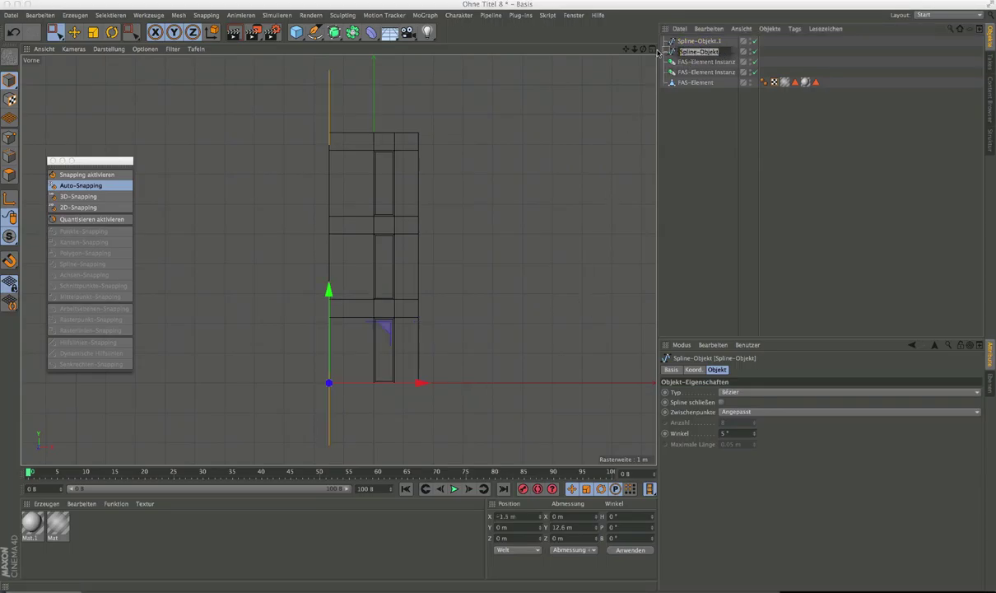
pyautogui.click(719, 53)
# Rename Spline-Objekt.1 to 'Spline rechts', then view the reference facade render.
pyautogui.doubleClick(700, 41)
pyautogui.write('Spline rechts')
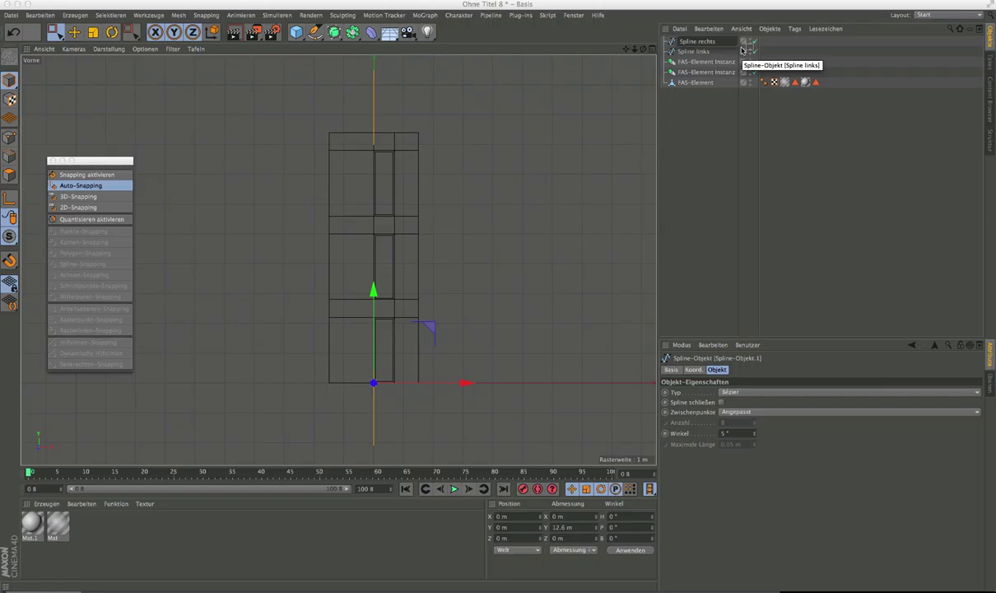
pyautogui.press('Return')
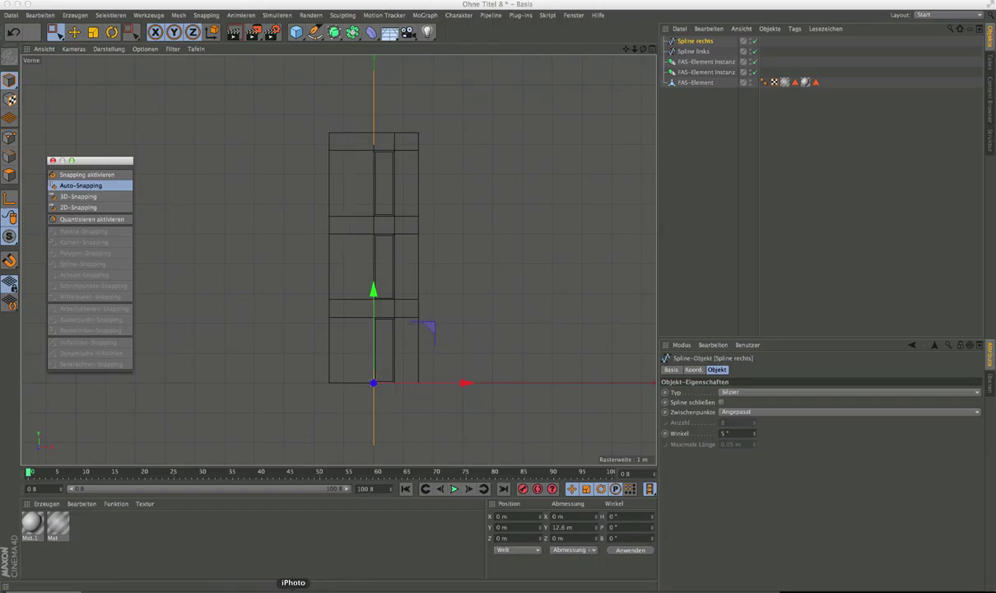
pyautogui.click(401, 587)
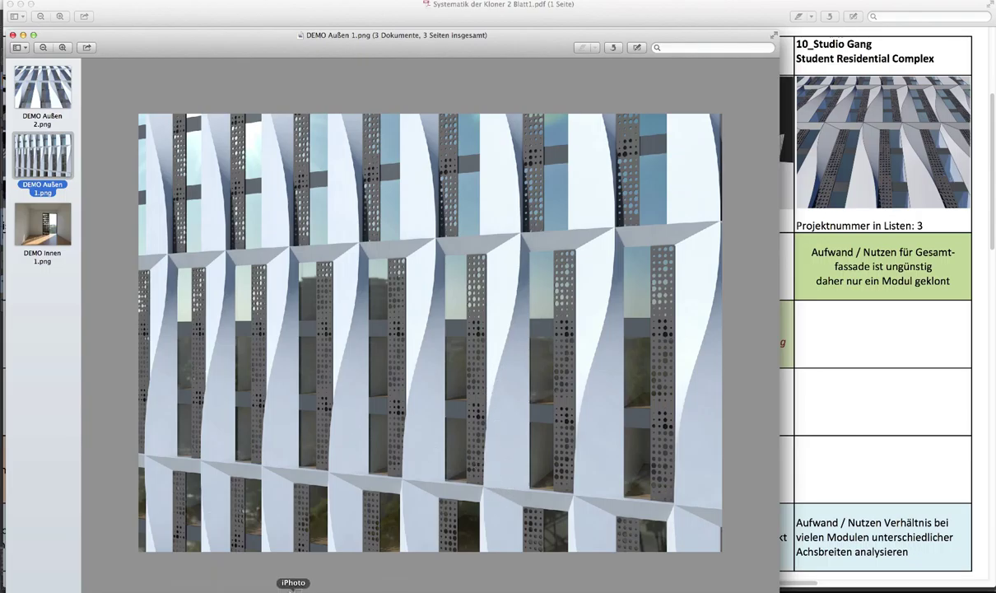
pyautogui.click(353, 588)
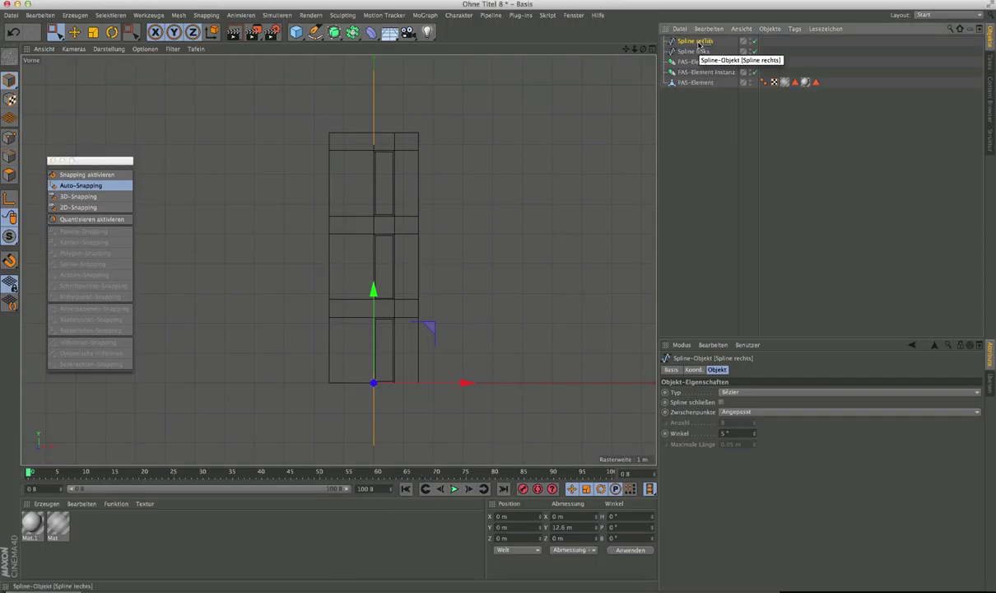
# Duplicate Spline rechts and name the copy 'Spline mittig'.
pyautogui.press('super+v')
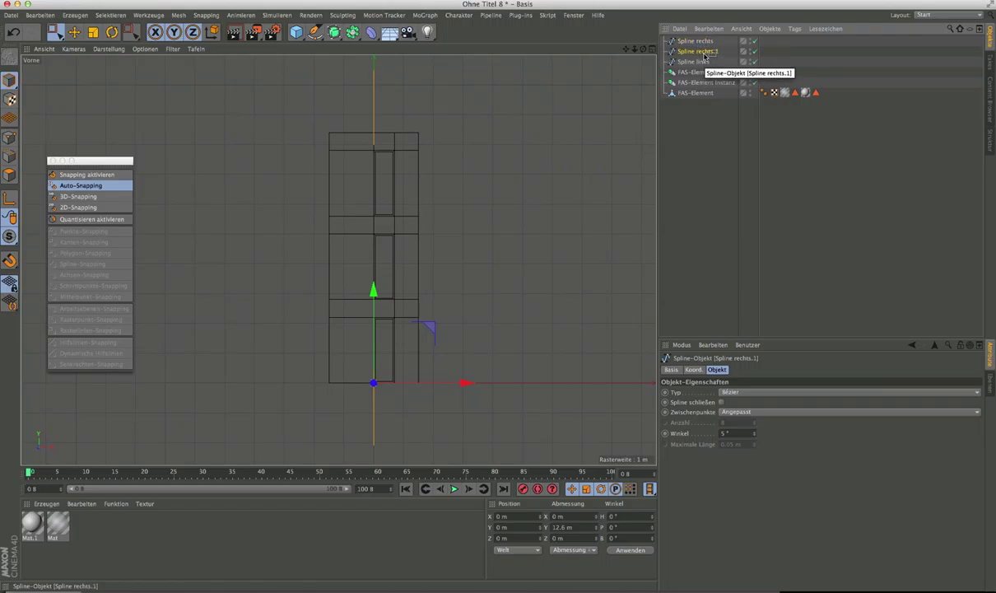
pyautogui.doubleClick(708, 51)
pyautogui.write('m')
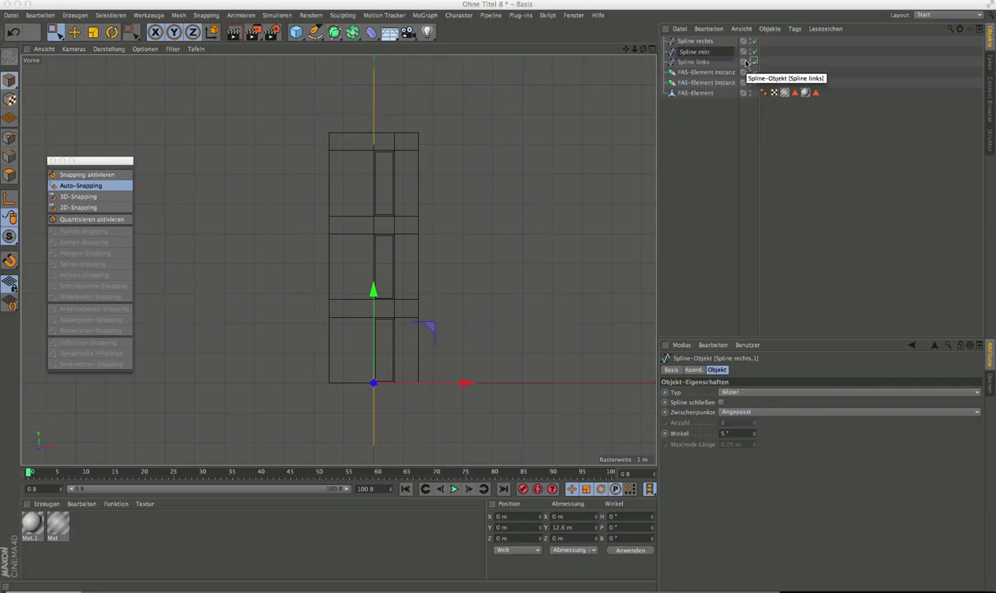
pyautogui.write('ittig')
pyautogui.press('Return')
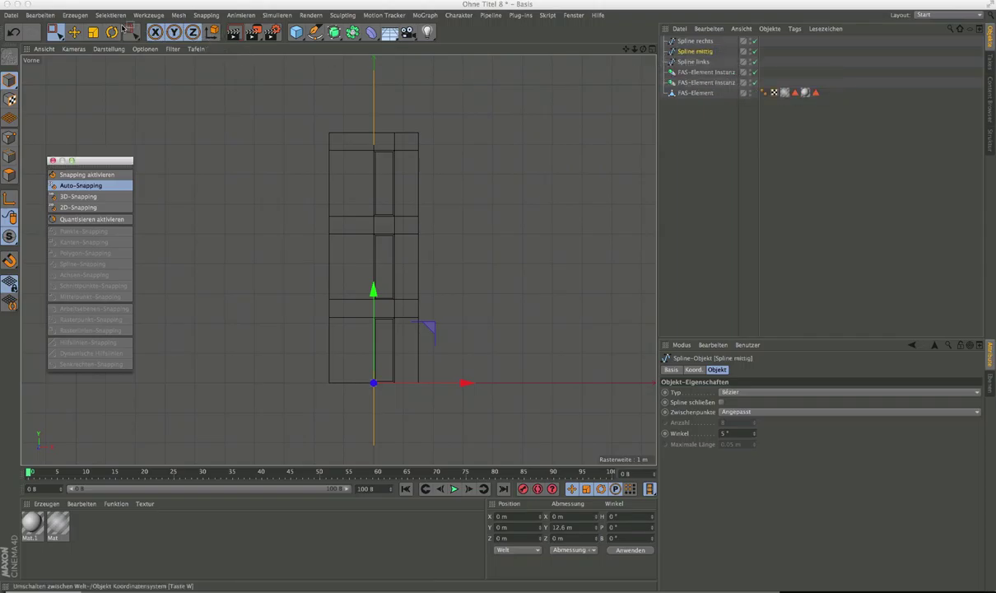
# In Points mode, drag Spline mittig's top point left and set its X to -1.275 m.
pyautogui.click(8, 138)
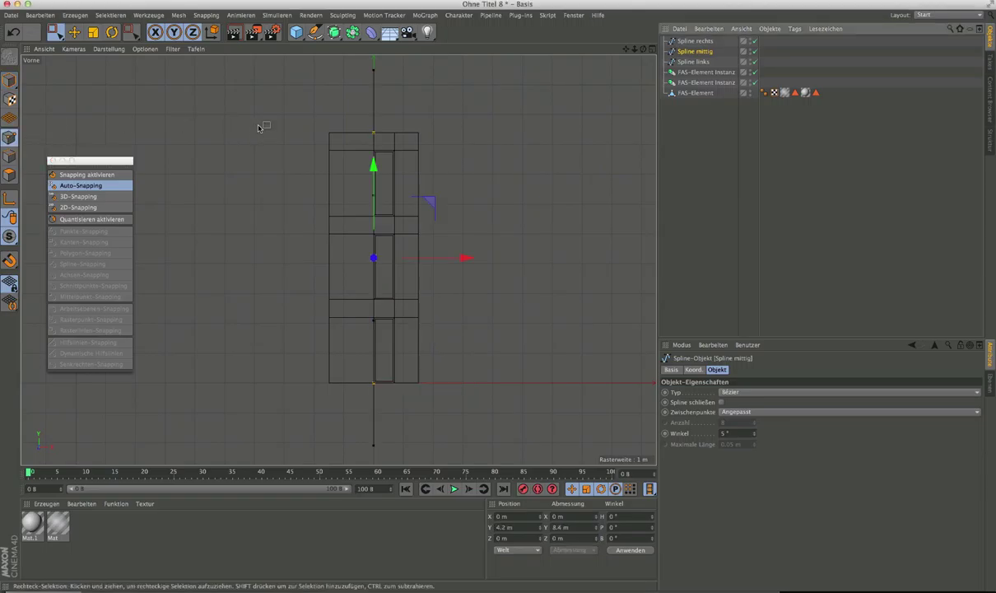
pyautogui.moveTo(384, 140); pyautogui.dragTo(319, 110)
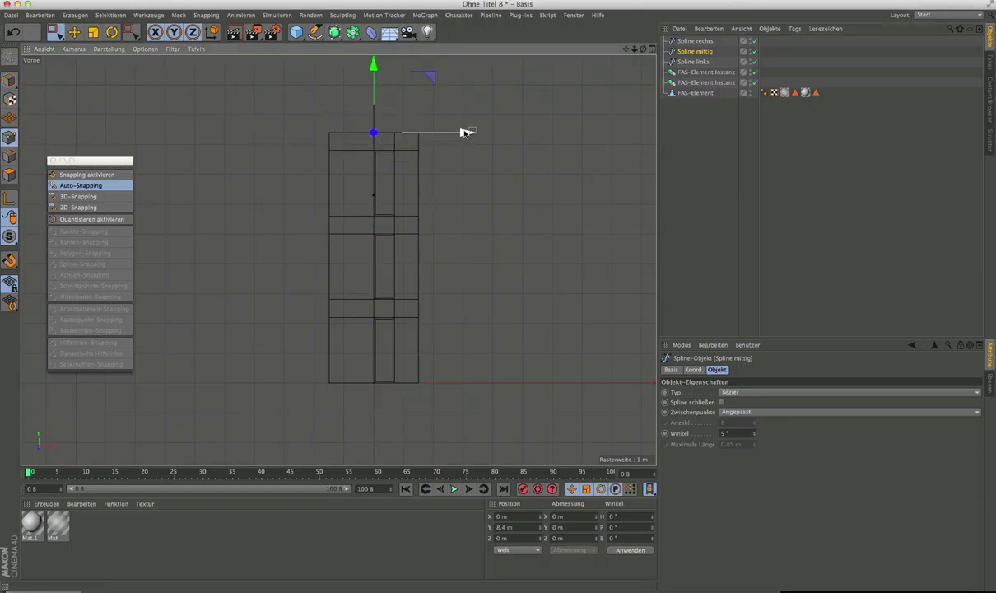
pyautogui.moveTo(458, 133); pyautogui.dragTo(431, 158)
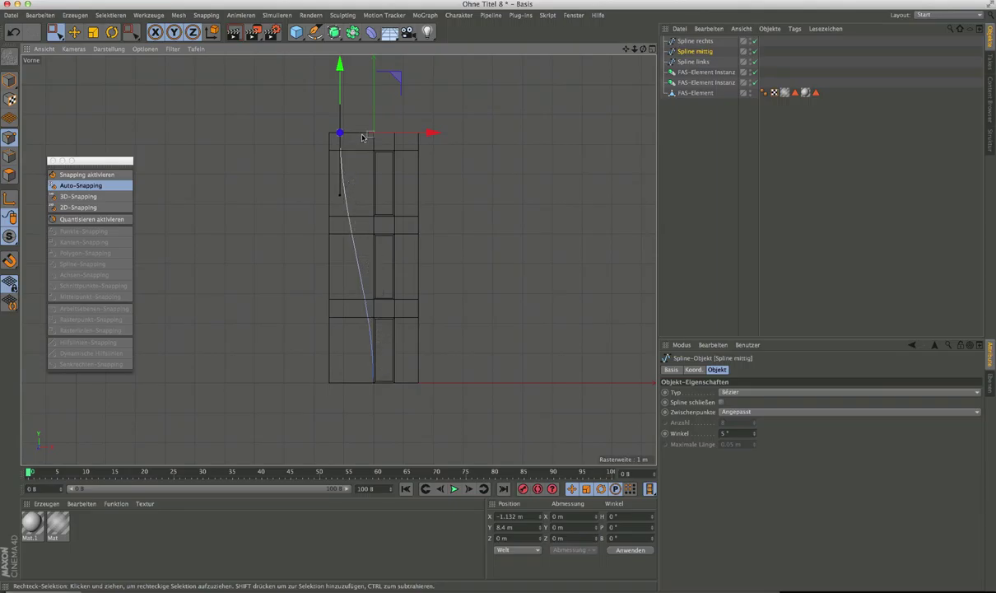
pyautogui.scroll(5, 346, 132)
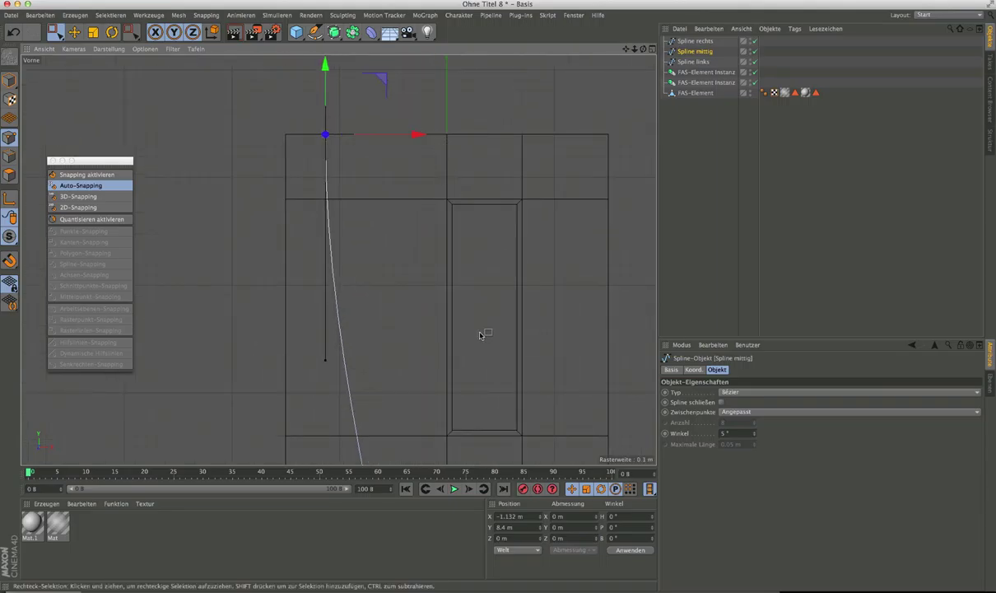
pyautogui.click(512, 518)
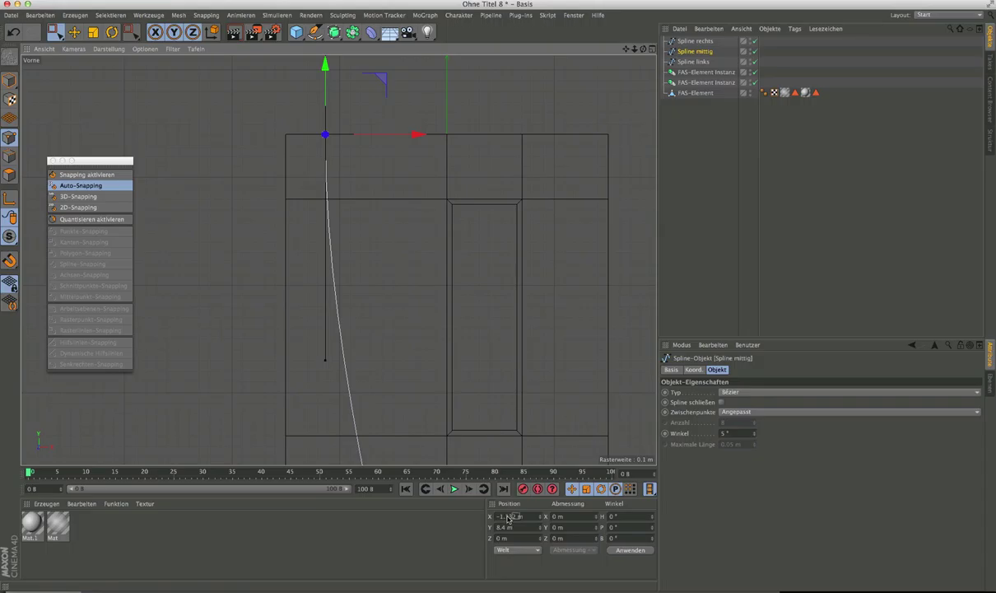
pyautogui.moveTo(509, 518); pyautogui.dragTo(524, 519)
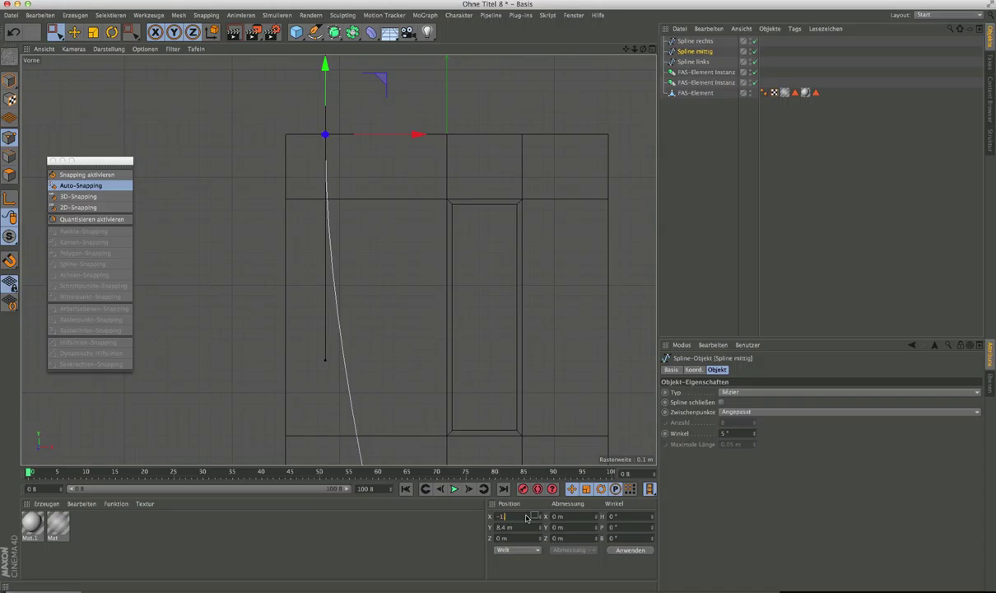
pyautogui.write('.275')
pyautogui.press('Return')
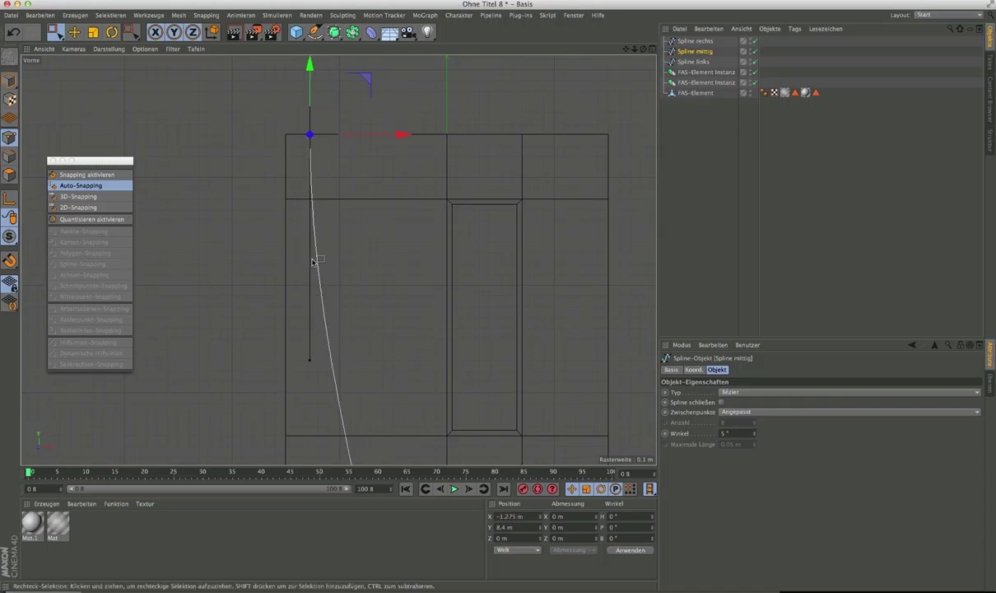
pyautogui.scroll(-5, 313, 262)
pyautogui.scroll(3, 345, 450)
pyautogui.scroll(-1, 363, 407)
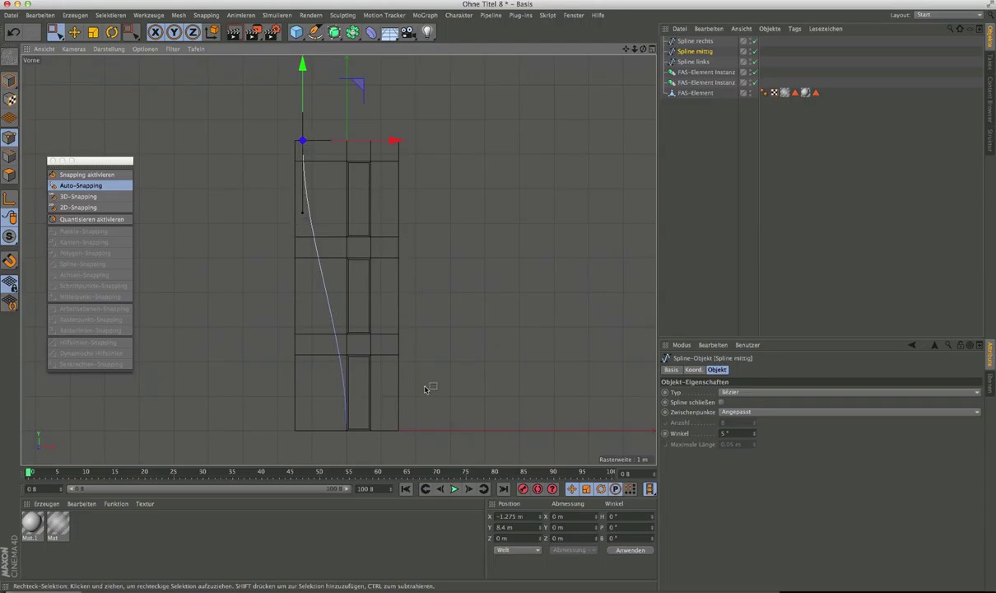
# Create a Loft containing Spline rechts, Spline mittig and Spline links, and show four viewports.
pyautogui.click(74, 31)
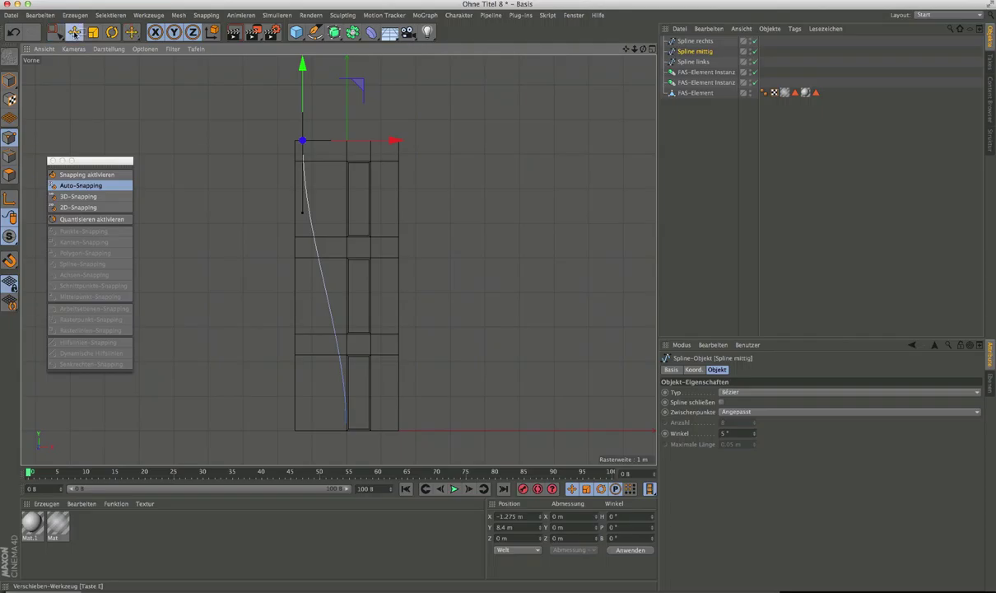
pyautogui.click(711, 147)
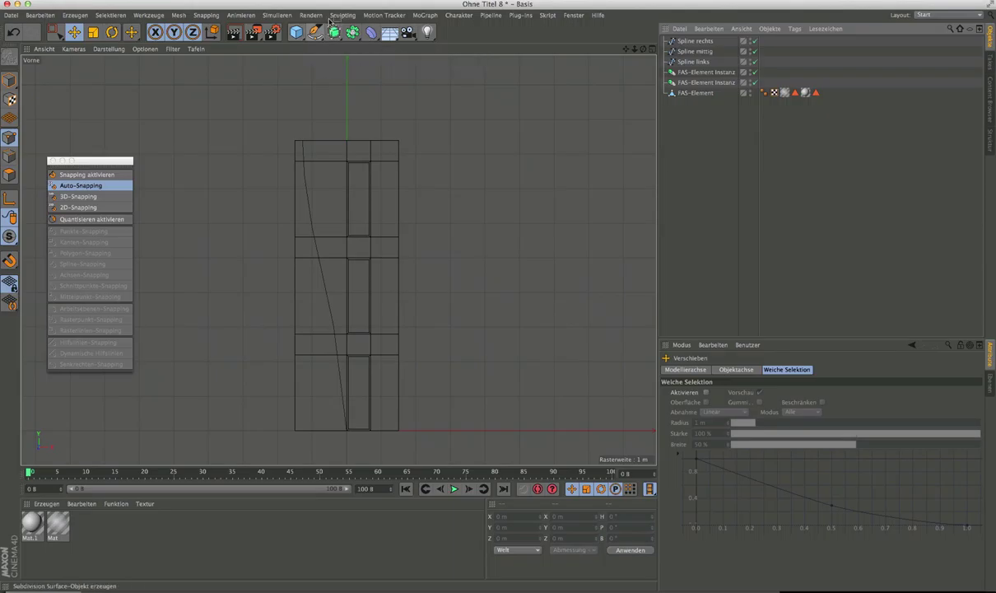
pyautogui.moveTo(335, 32); pyautogui.dragTo(454, 64)
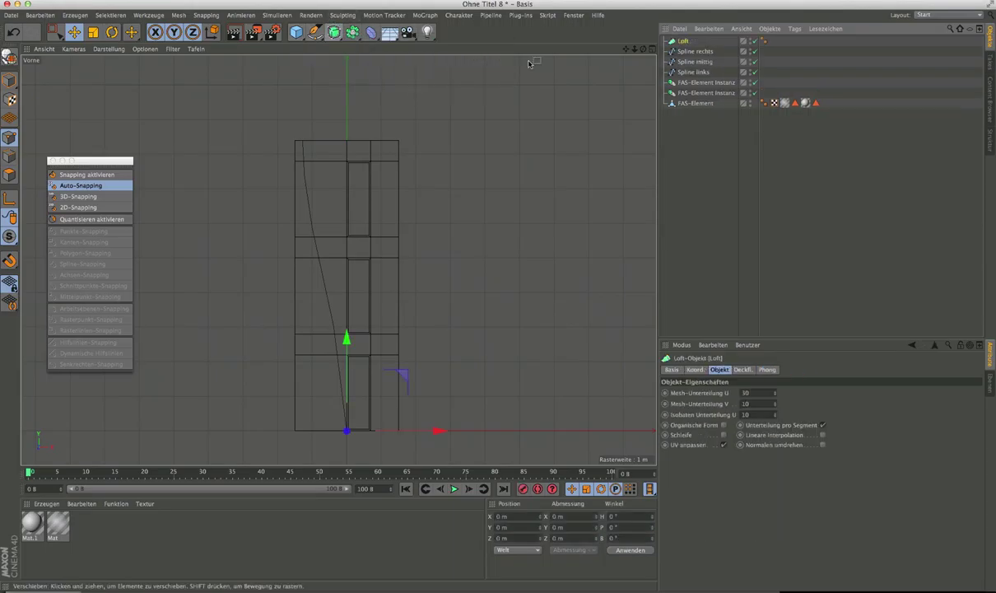
pyautogui.click(695, 51)
pyautogui.keyDown('shift'); pyautogui.click(694, 71); pyautogui.keyUp('shift')
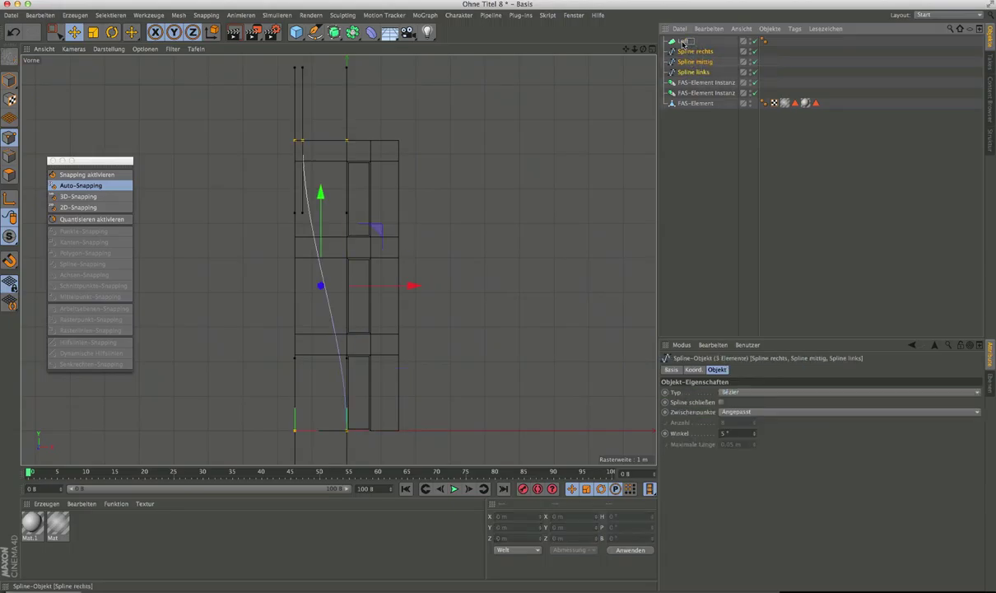
pyautogui.click(682, 41)
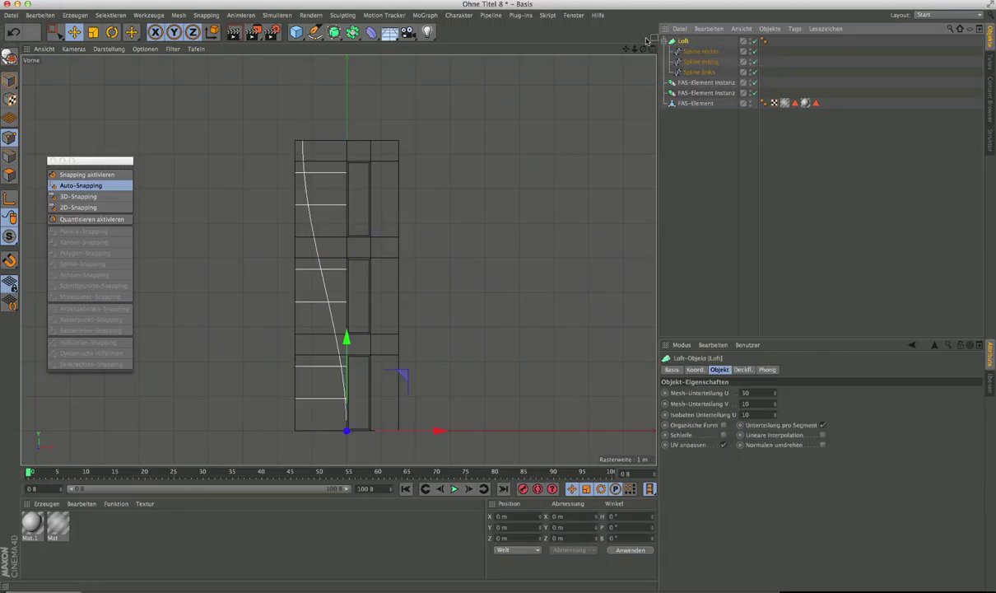
pyautogui.middleClick(325, 65)
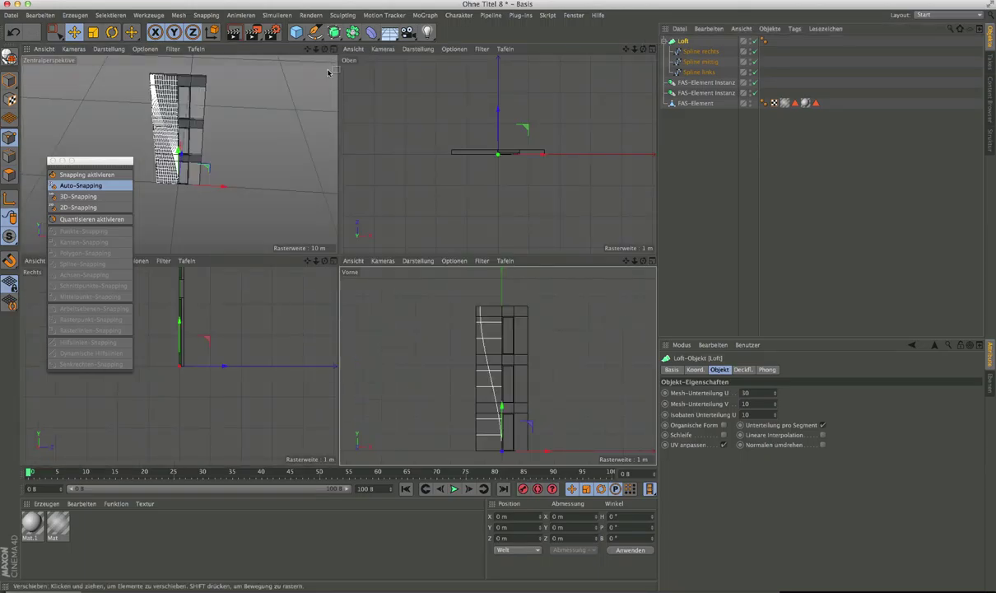
# Apply material Mat.1 to the Loft object and orbit closer to the textured fin.
pyautogui.middleClick(172, 108)
pyautogui.keyDown('alt'); pyautogui.moveTo(258, 115); pyautogui.dragTo(314, 196); pyautogui.keyUp('alt')
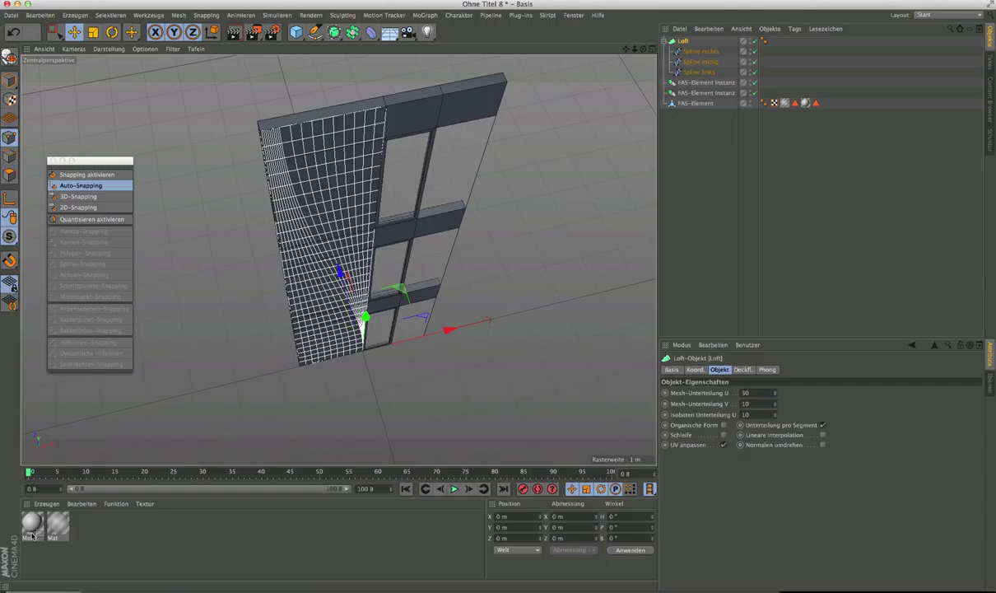
pyautogui.moveTo(28, 524); pyautogui.dragTo(118, 452)
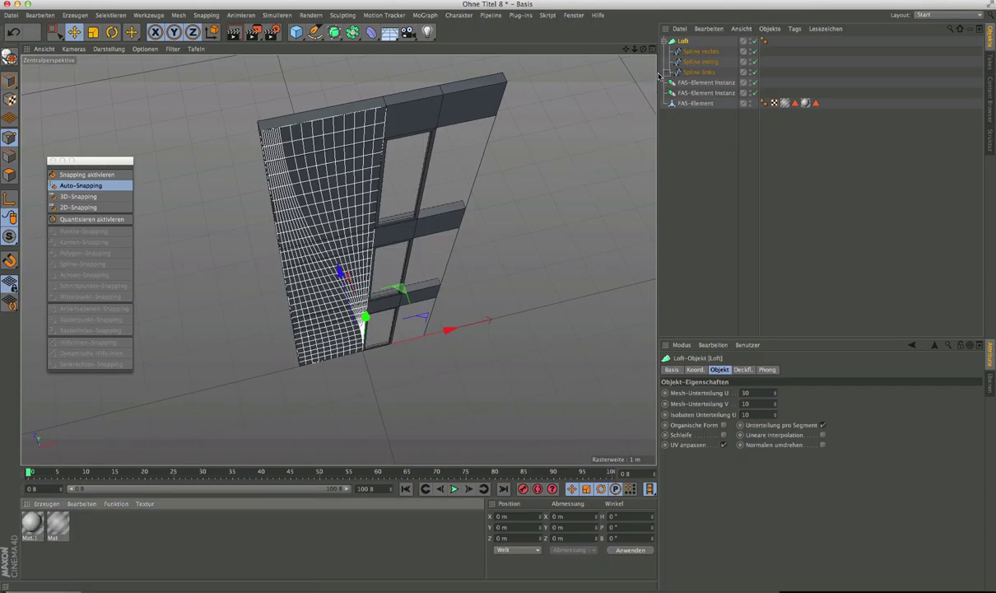
pyautogui.moveTo(684, 43); pyautogui.dragTo(684, 41)
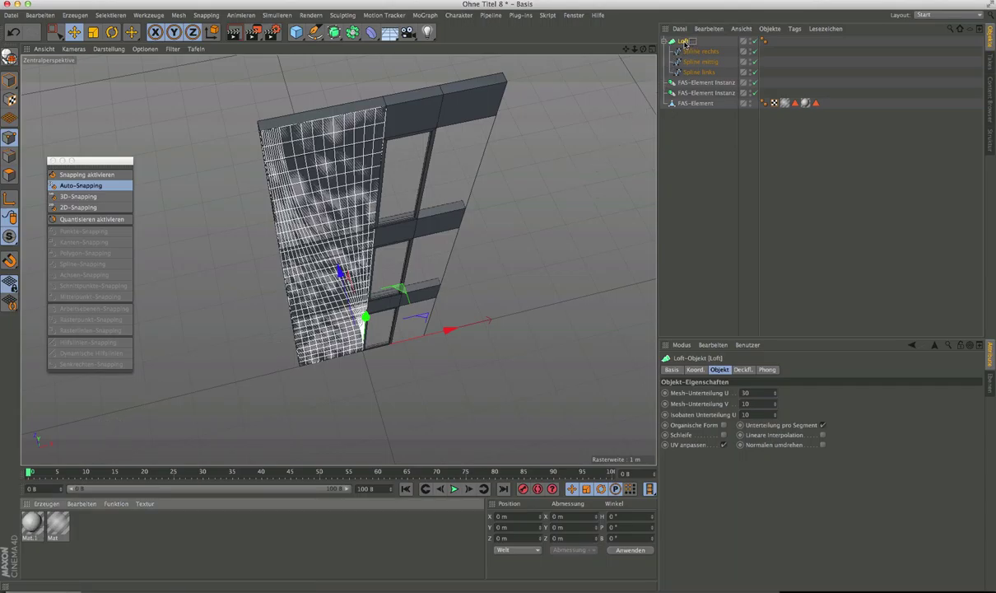
pyautogui.click(686, 125)
pyautogui.keyDown('alt'); pyautogui.moveTo(436, 272); pyautogui.dragTo(333, 278); pyautogui.keyUp('alt')
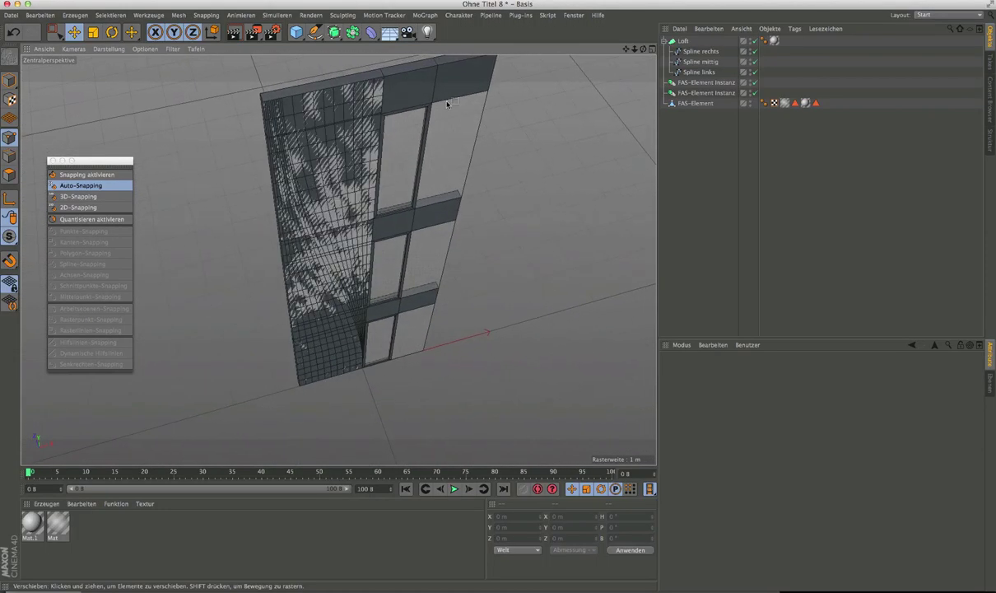
# Move Spline mittig to Z −0.3 m in Model mode so the fin curves, then select Loft.
pyautogui.click(700, 61)
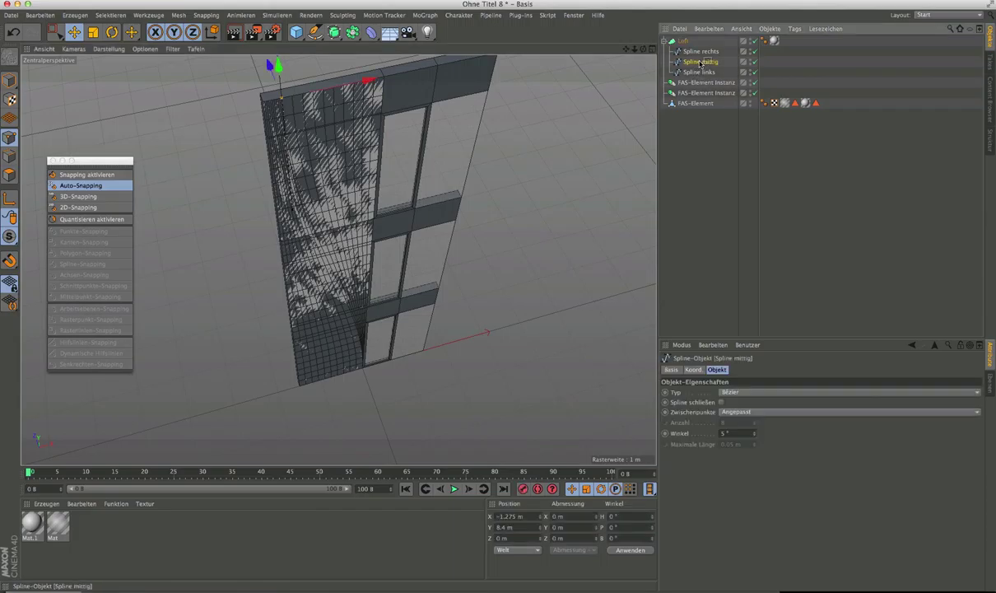
pyautogui.click(8, 80)
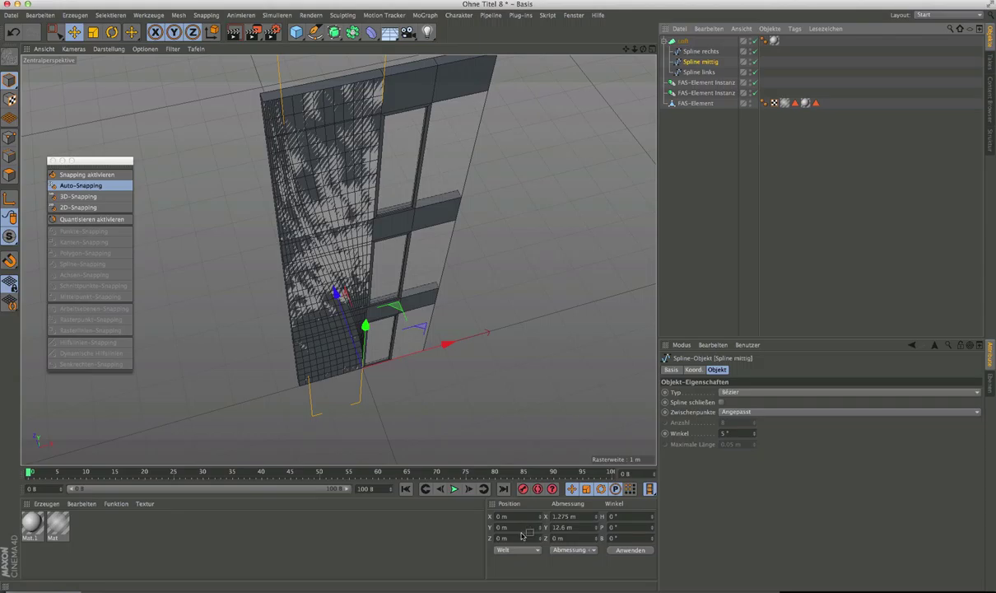
pyautogui.click(500, 540)
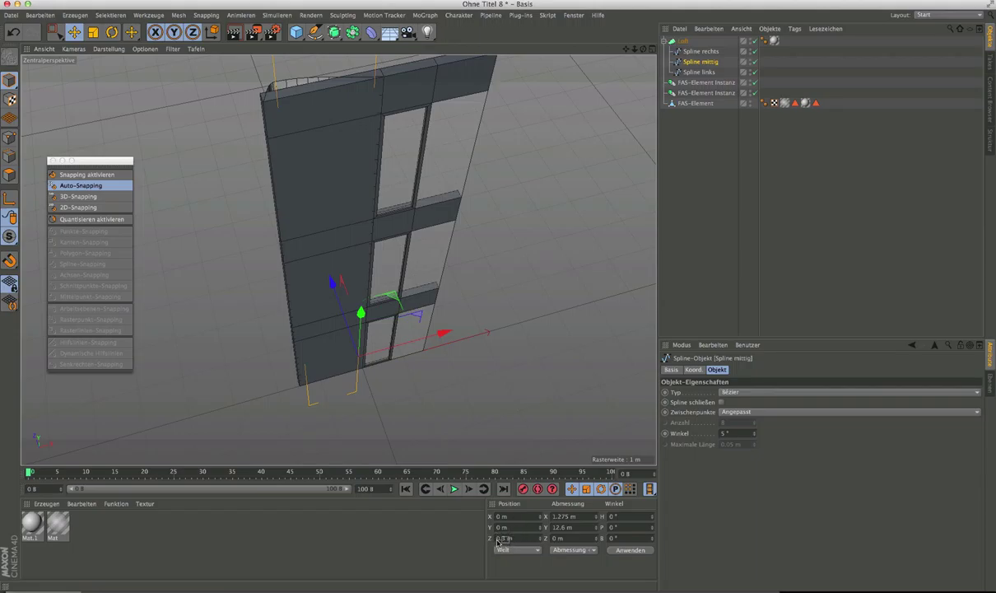
pyautogui.scroll(1, 498, 541)
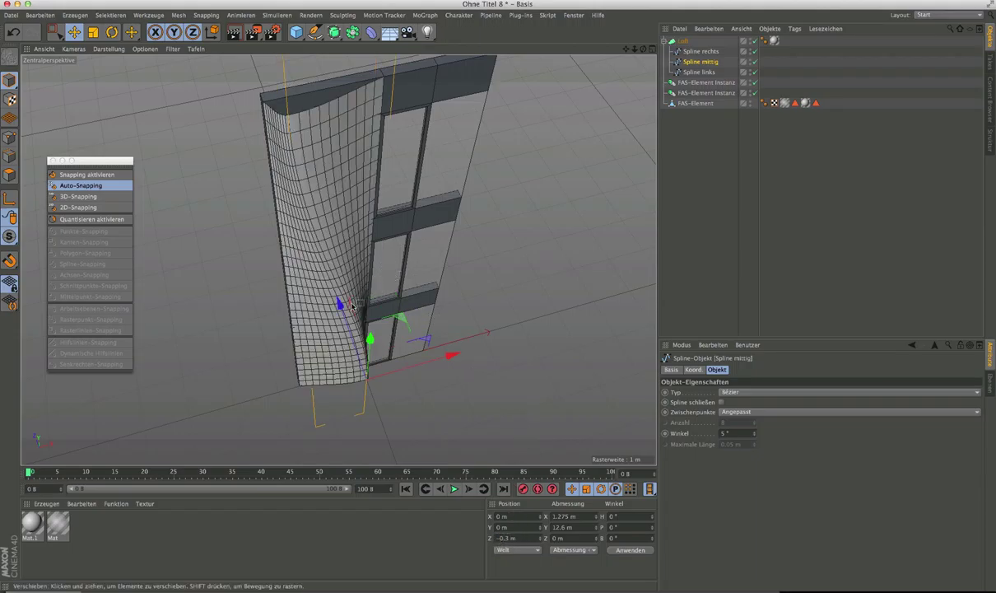
pyautogui.moveTo(352, 305)
pyautogui.keyDown('alt'); pyautogui.mouseDown()
pyautogui.moveTo(304, 284)
pyautogui.moveTo(242, 153)
pyautogui.moveTo(354, 107)
pyautogui.moveTo(289, 90)
pyautogui.moveTo(267, 101)
pyautogui.moveTo(350, 308)
pyautogui.moveTo(350, 335)
pyautogui.moveTo(341, 321)
pyautogui.mouseUp(); pyautogui.keyUp('alt')
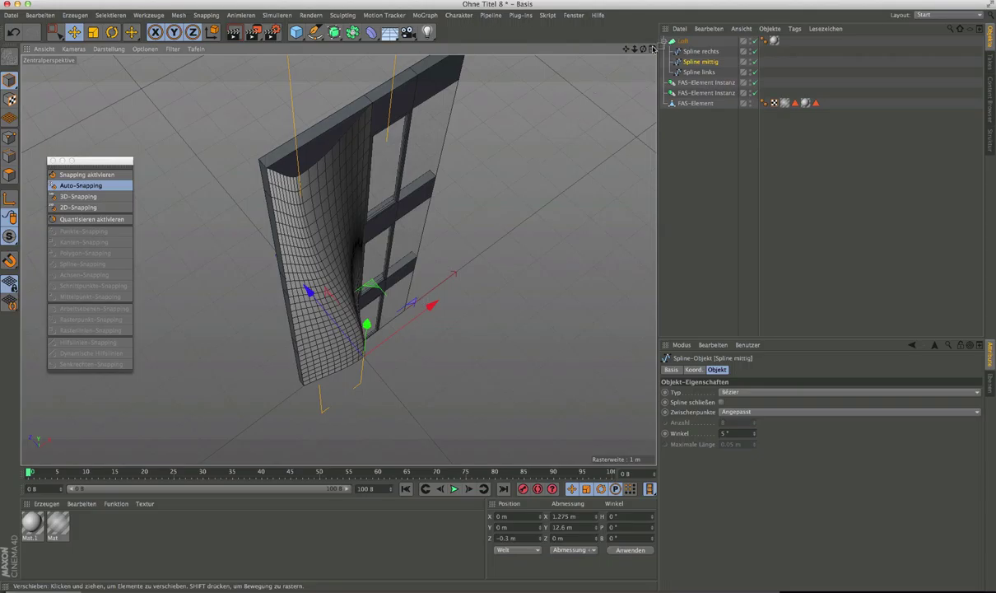
pyautogui.keyDown('alt'); pyautogui.moveTo(344, 284); pyautogui.dragTo(298, 196); pyautogui.keyUp('alt')
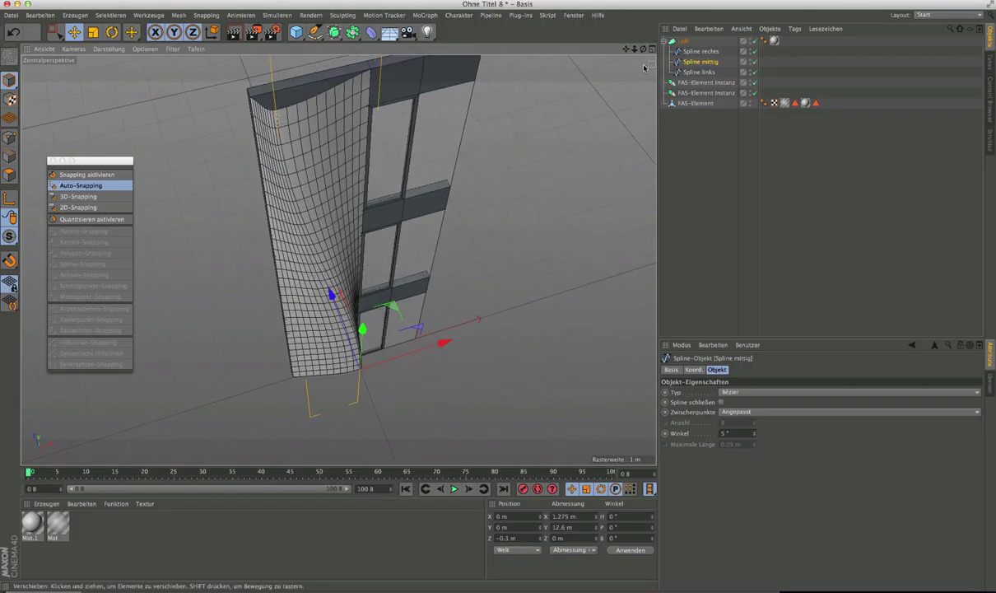
pyautogui.click(683, 40)
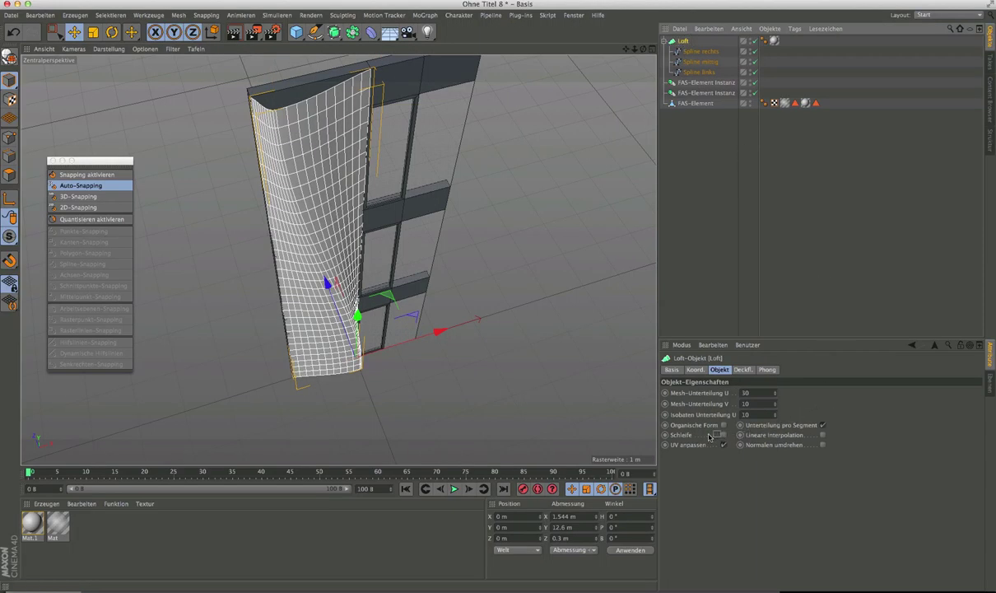
# Enable Lineare Interpolation on the Loft and inspect the flat-faced fin from low and high angles.
pyautogui.click(822, 435)
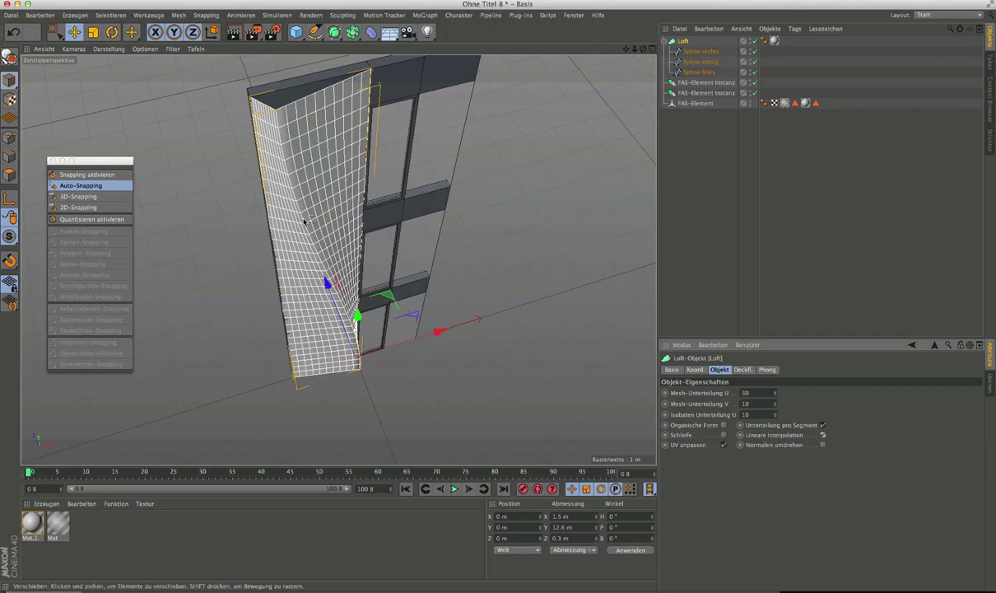
pyautogui.keyDown('alt'); pyautogui.moveTo(381, 298); pyautogui.dragTo(323, 190); pyautogui.keyUp('alt')
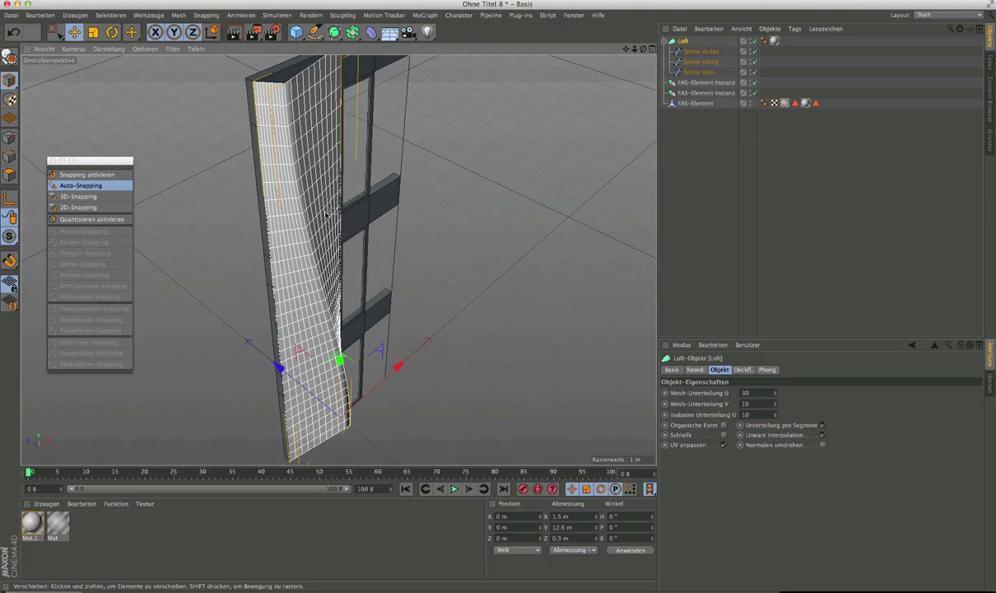
pyautogui.keyDown('alt'); pyautogui.moveTo(333, 215); pyautogui.dragTo(263, 261); pyautogui.keyUp('alt')
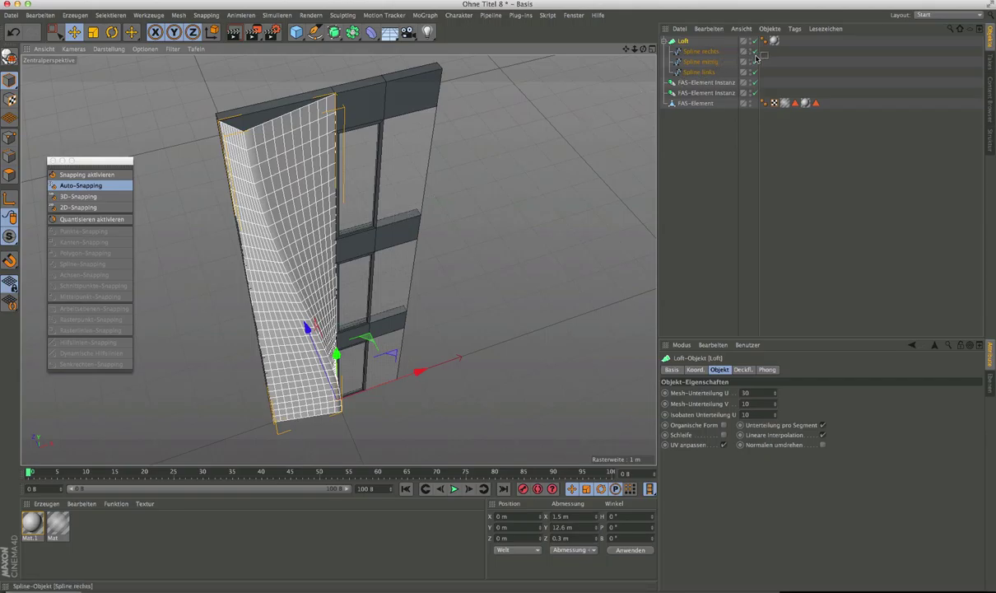
pyautogui.hotkey('ctrl', 'shift', 'a')
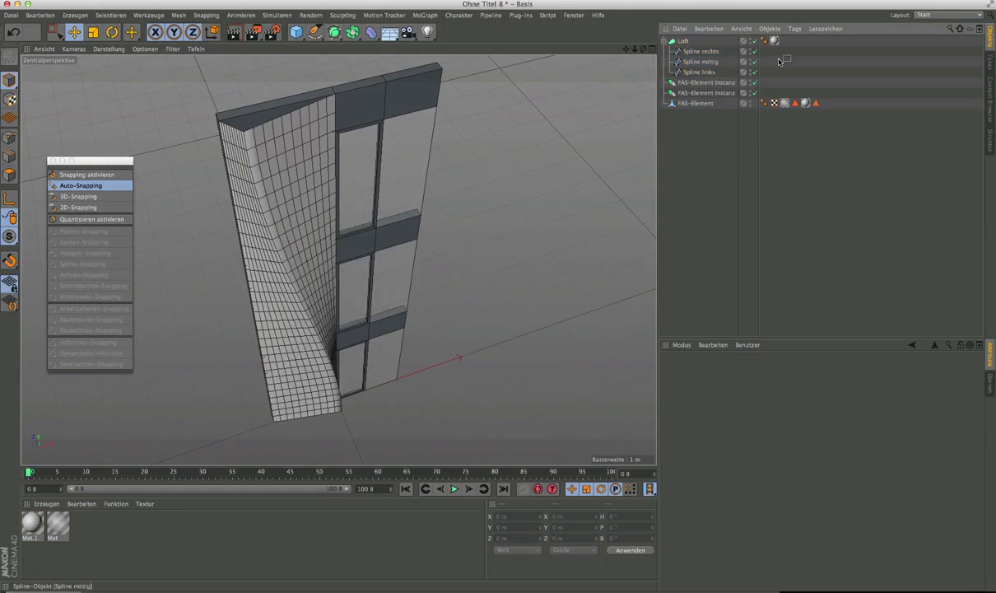
# Switch the viewport to Gouraud-Shading, check the smooth fin, and bring up the Loft's Phong tag.
pyautogui.click(97, 49)
pyautogui.click(108, 63)
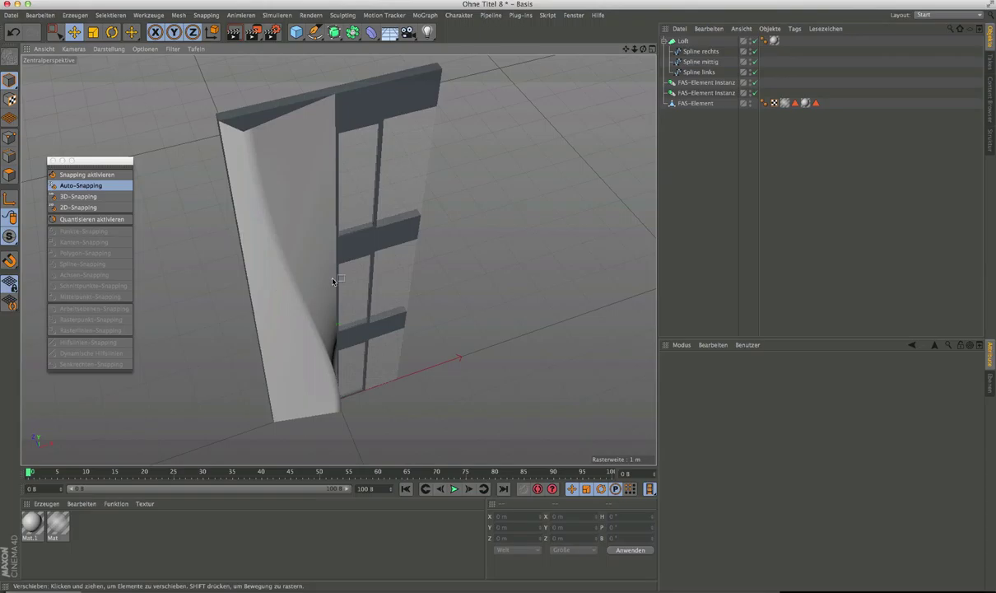
pyautogui.keyDown('alt'); pyautogui.moveTo(313, 315); pyautogui.dragTo(302, 220); pyautogui.keyUp('alt')
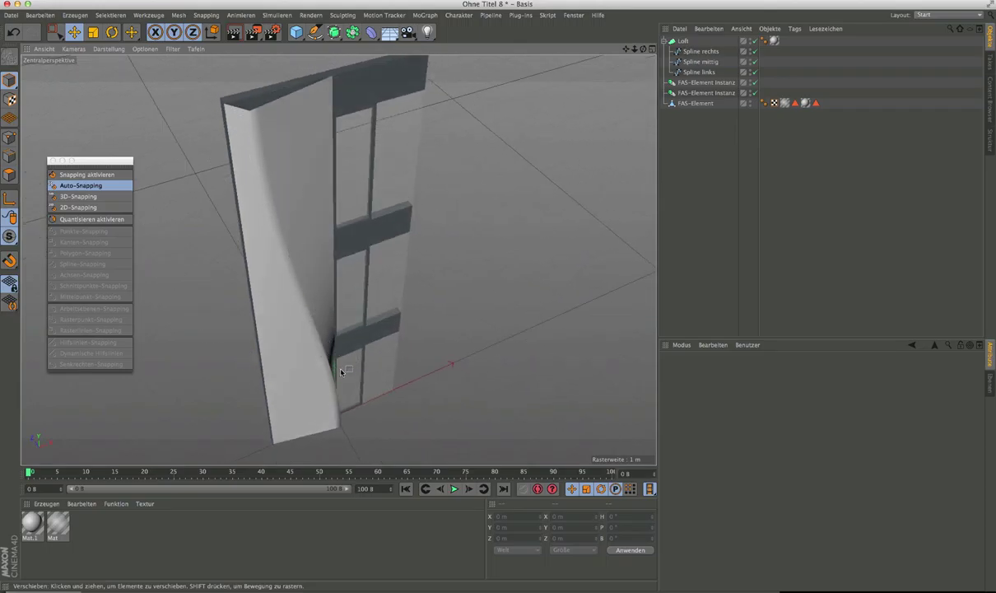
pyautogui.keyDown('alt'); pyautogui.moveTo(341, 372); pyautogui.dragTo(318, 375); pyautogui.keyUp('alt')
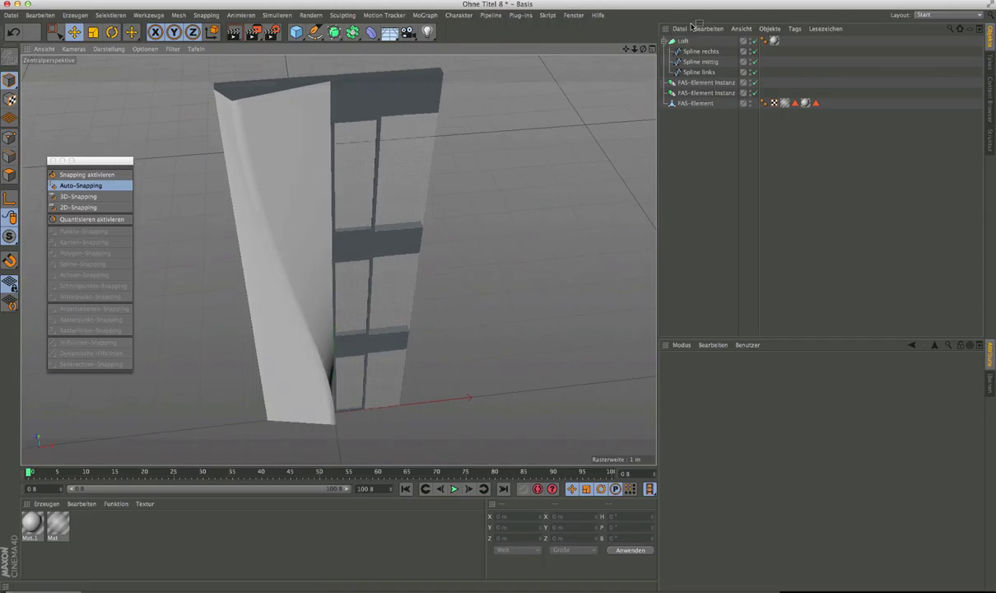
pyautogui.click(765, 42)
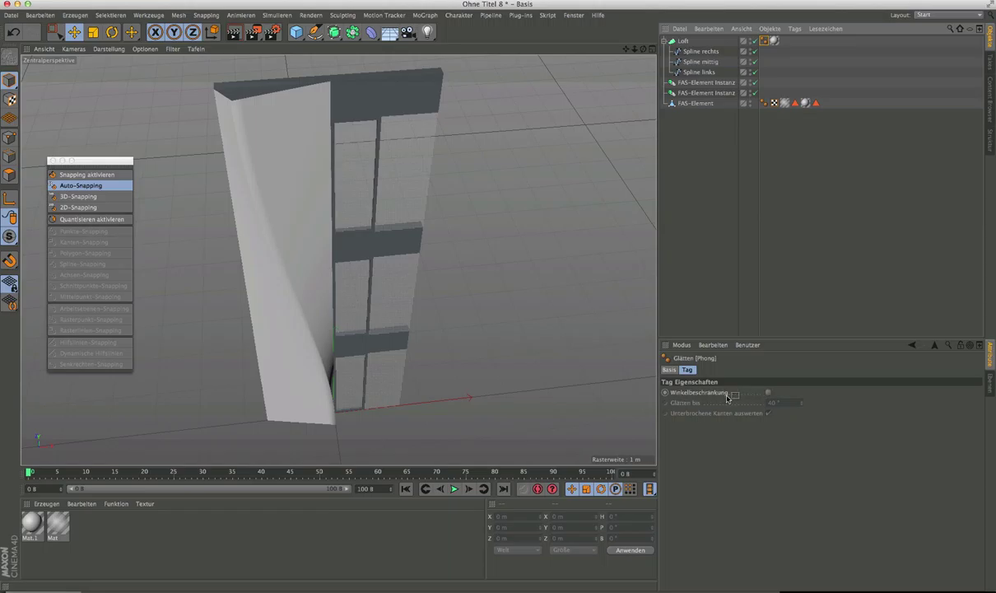
# Turn on Winkelbeschränkung in the Phong tag so smoothing stops at 40°, then reselect Loft.
pyautogui.click(771, 394)
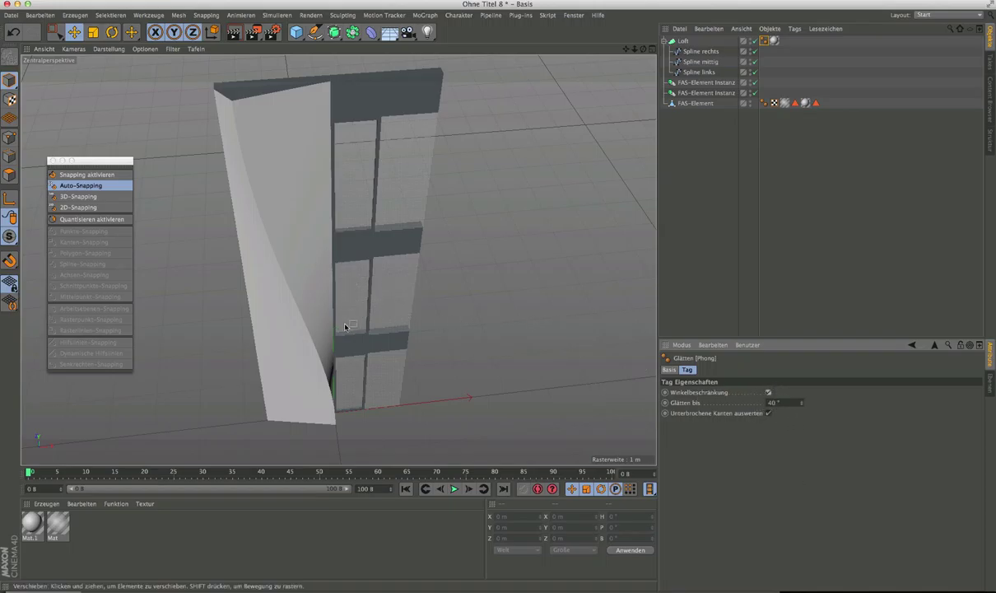
pyautogui.moveTo(323, 383)
pyautogui.keyDown('alt'); pyautogui.mouseDown()
pyautogui.moveTo(330, 396)
pyautogui.moveTo(235, 293)
pyautogui.moveTo(262, 244)
pyautogui.moveTo(317, 389)
pyautogui.mouseUp(); pyautogui.keyUp('alt')
pyautogui.scroll(5, 317, 390)
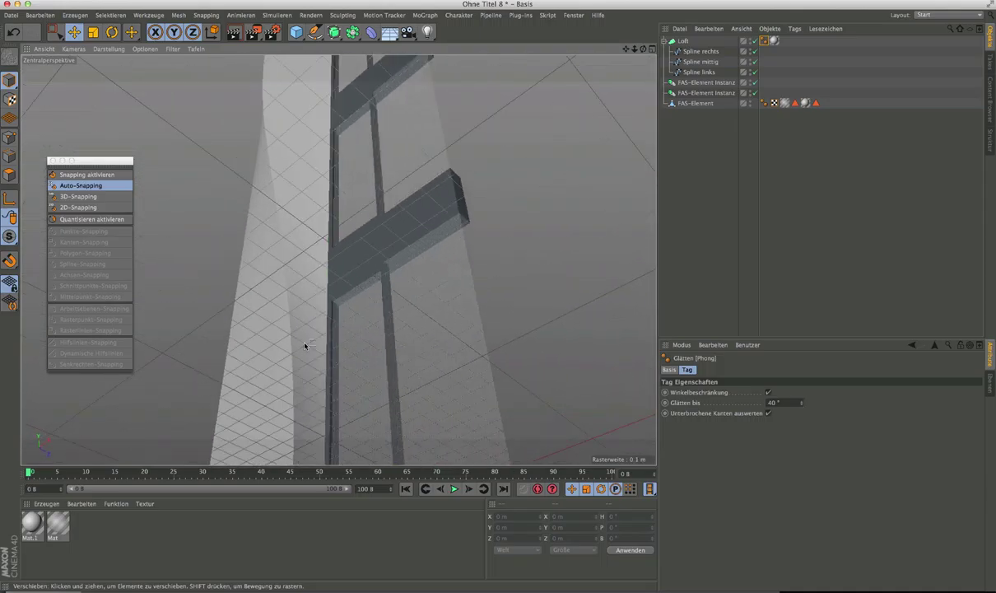
pyautogui.keyDown('alt'); pyautogui.moveTo(304, 324); pyautogui.dragTo(313, 395); pyautogui.keyUp('alt')
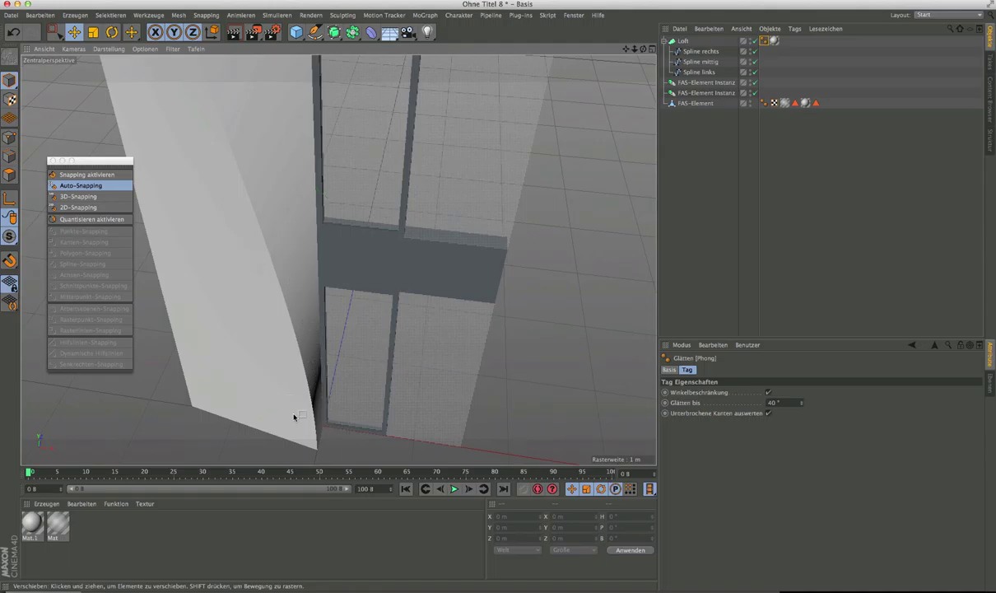
pyautogui.scroll(-3, 292, 356)
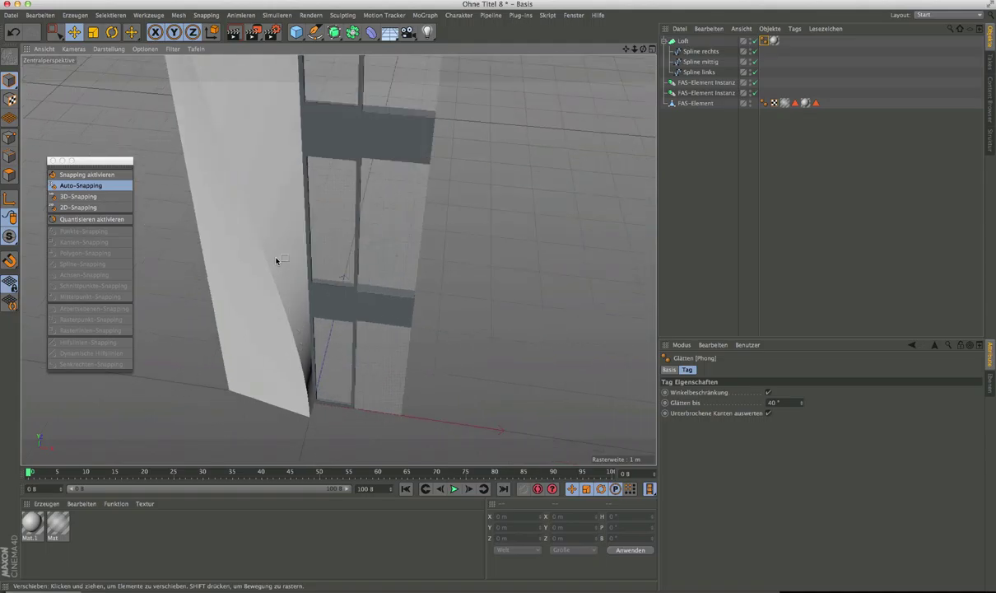
pyautogui.keyDown('alt'); pyautogui.moveTo(277, 260); pyautogui.dragTo(251, 231); pyautogui.keyUp('alt')
pyautogui.keyDown('alt'); pyautogui.moveTo(268, 179); pyautogui.dragTo(288, 202); pyautogui.keyUp('alt')
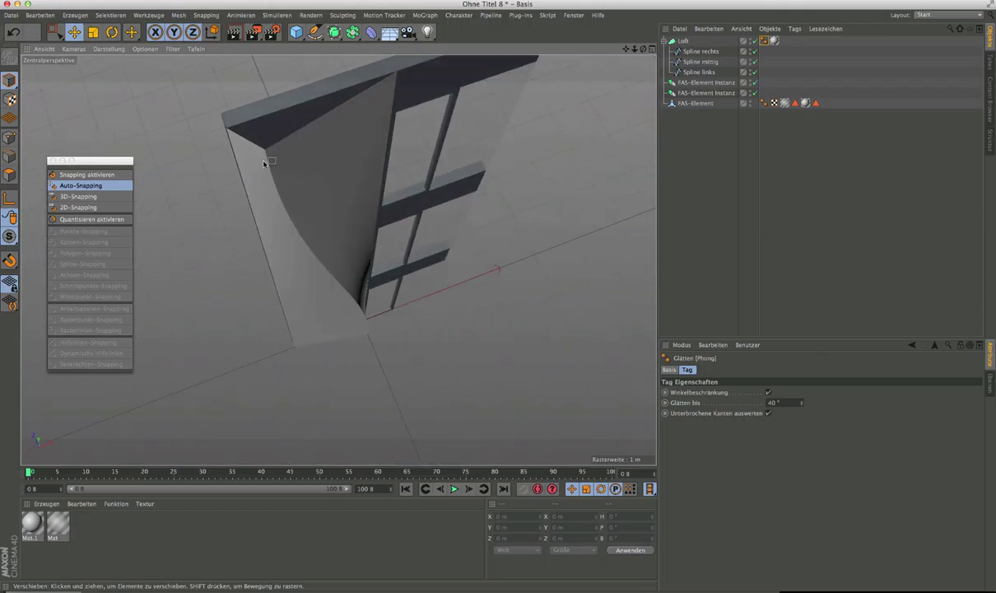
pyautogui.keyDown('alt'); pyautogui.moveTo(284, 265); pyautogui.dragTo(236, 270); pyautogui.keyUp('alt')
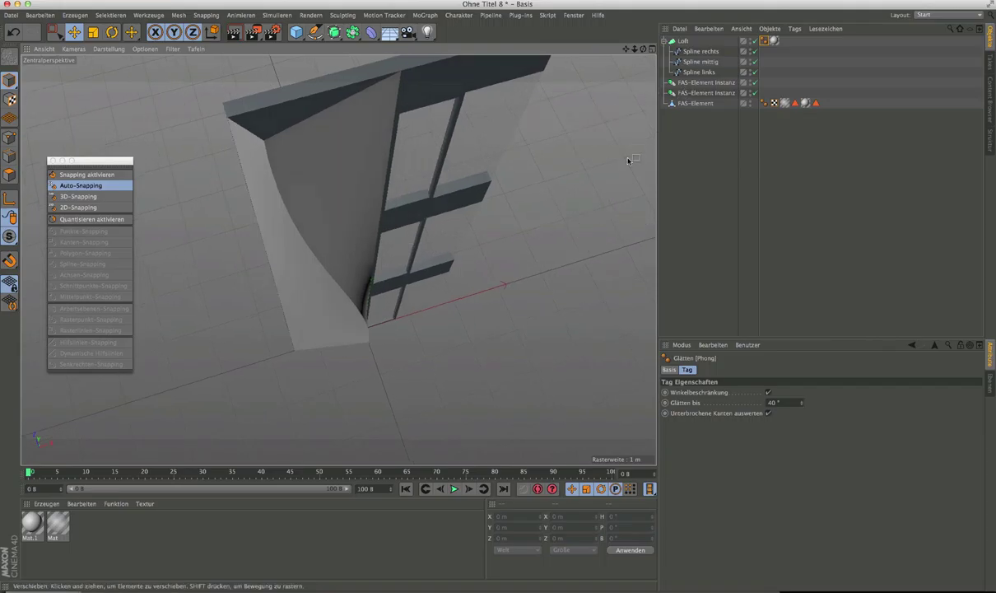
pyautogui.click(682, 40)
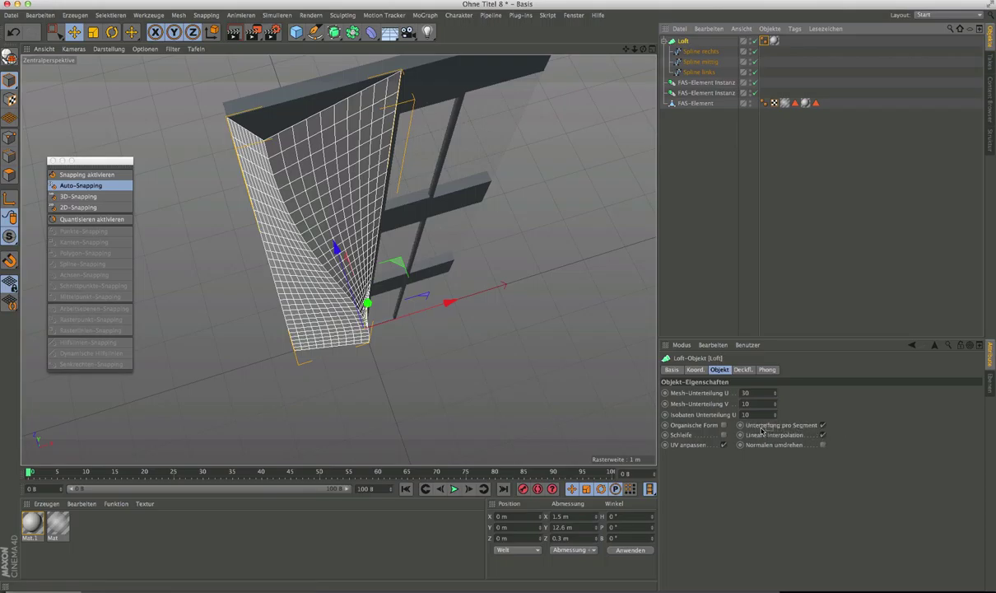
# Turn off per-segment subdivision on the loft and set its V mesh subdivision to 2.
pyautogui.click(823, 424)
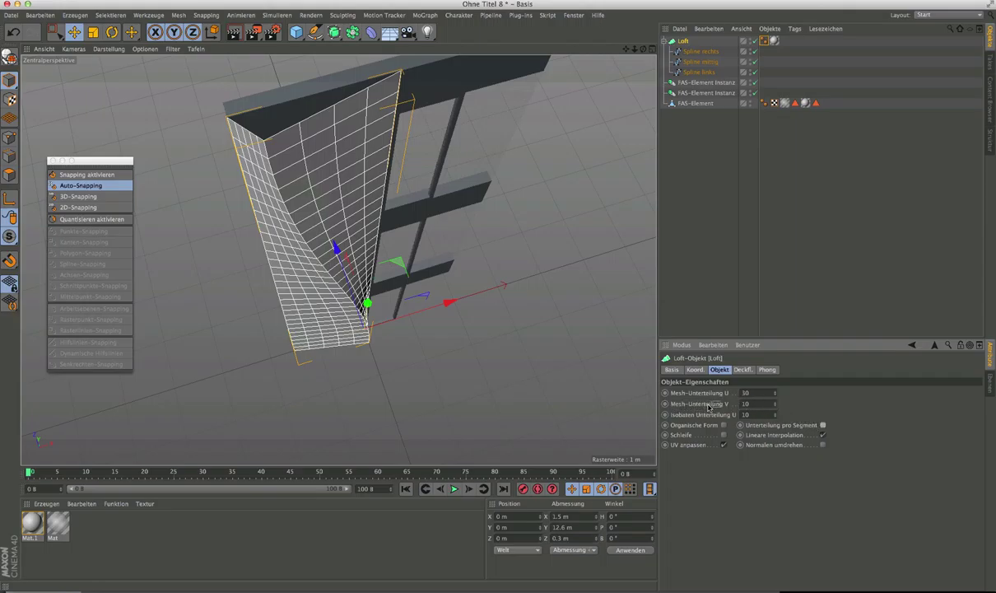
pyautogui.doubleClick(757, 406)
pyautogui.press('Return')
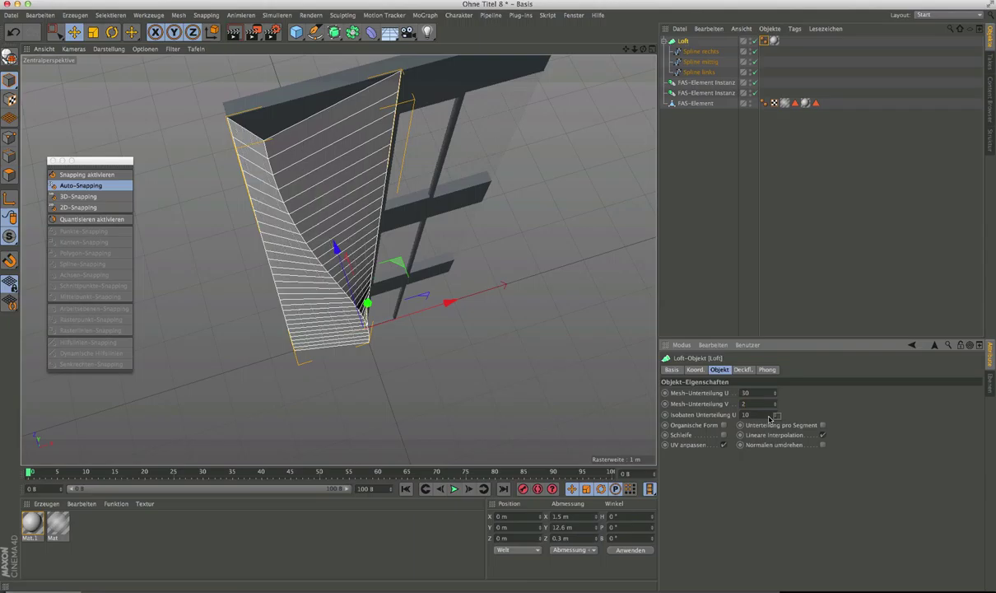
pyautogui.click(740, 313)
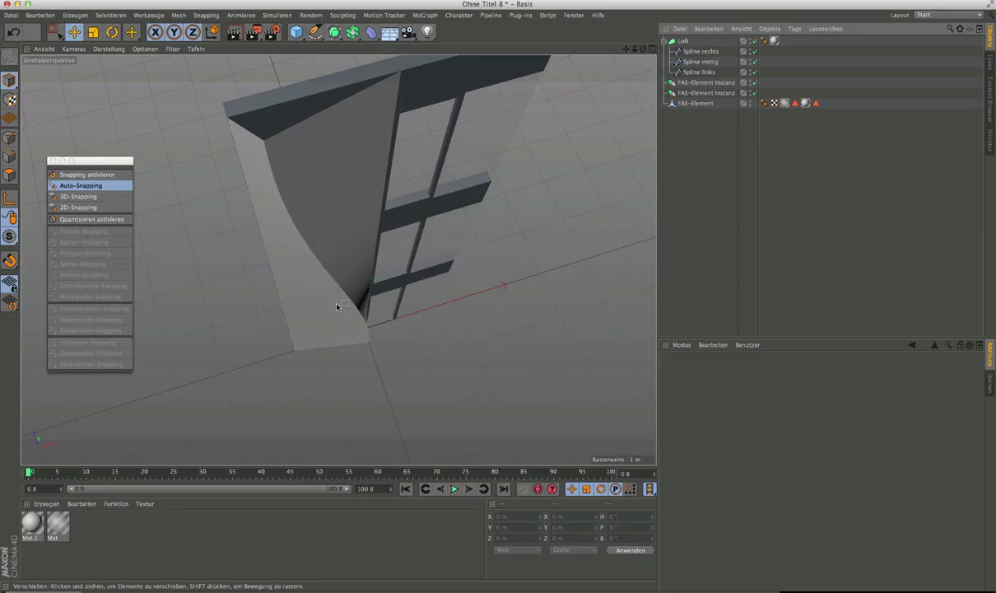
# Orbit and pan the viewport to frame the loft wall from the other side.
pyautogui.click(684, 41)
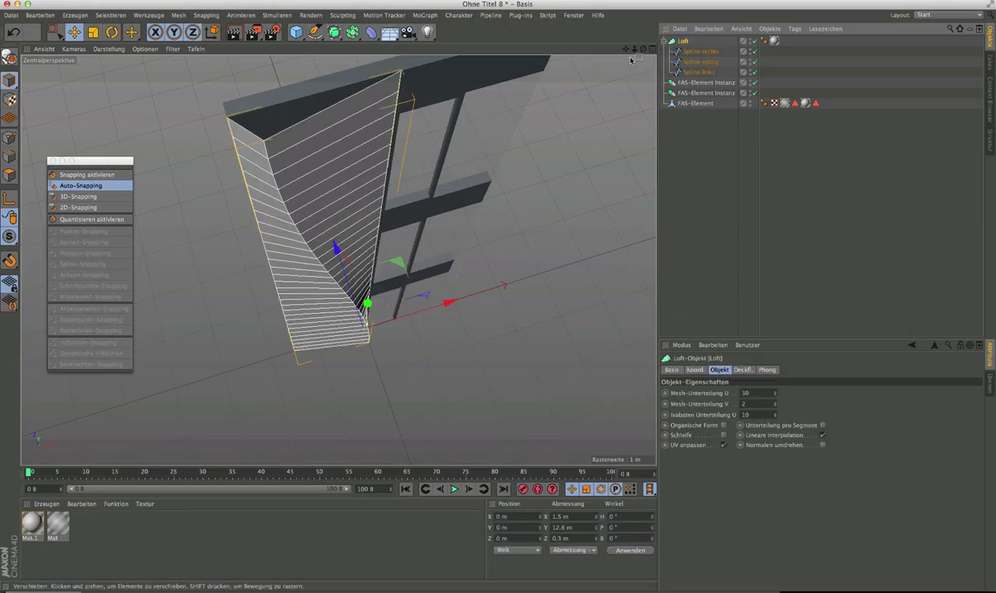
pyautogui.moveTo(641, 51); pyautogui.dragTo(378, 291)
pyautogui.scroll(-1, 378, 290)
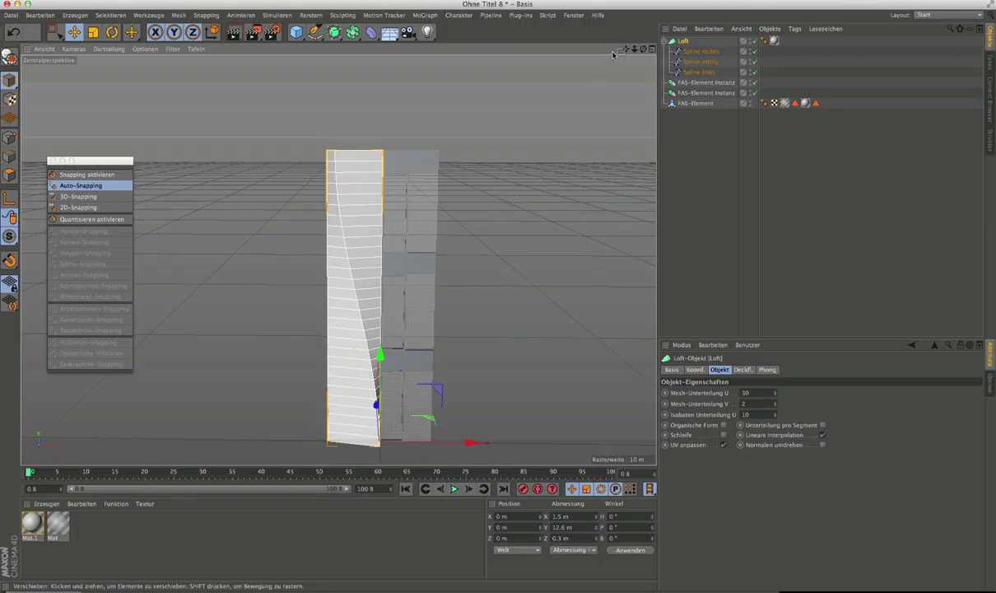
pyautogui.keyDown('alt'); pyautogui.moveTo(482, 224); pyautogui.dragTo(613, 46); pyautogui.keyUp('alt')
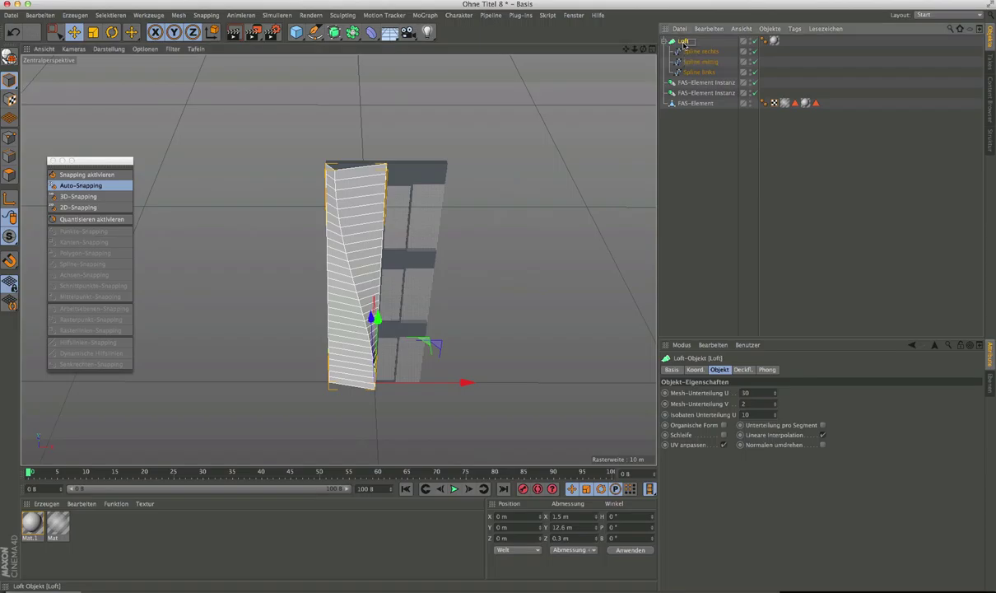
pyautogui.click(677, 190)
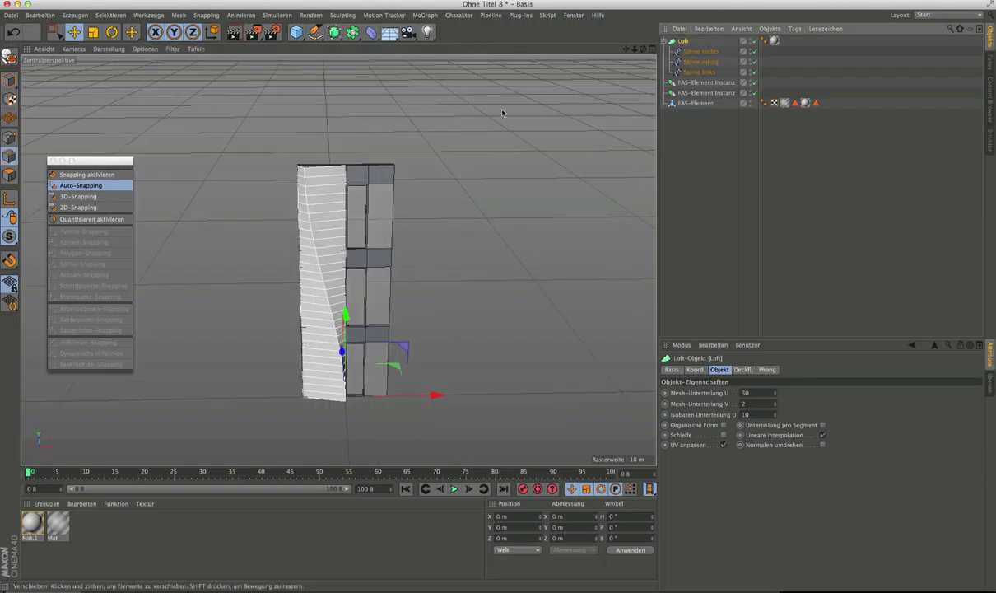
pyautogui.keyDown('alt'); pyautogui.moveTo(377, 316); pyautogui.dragTo(141, 314); pyautogui.keyUp('alt')
pyautogui.keyDown('alt'); pyautogui.moveTo(397, 343); pyautogui.dragTo(476, 321, button='middle'); pyautogui.keyUp('alt')
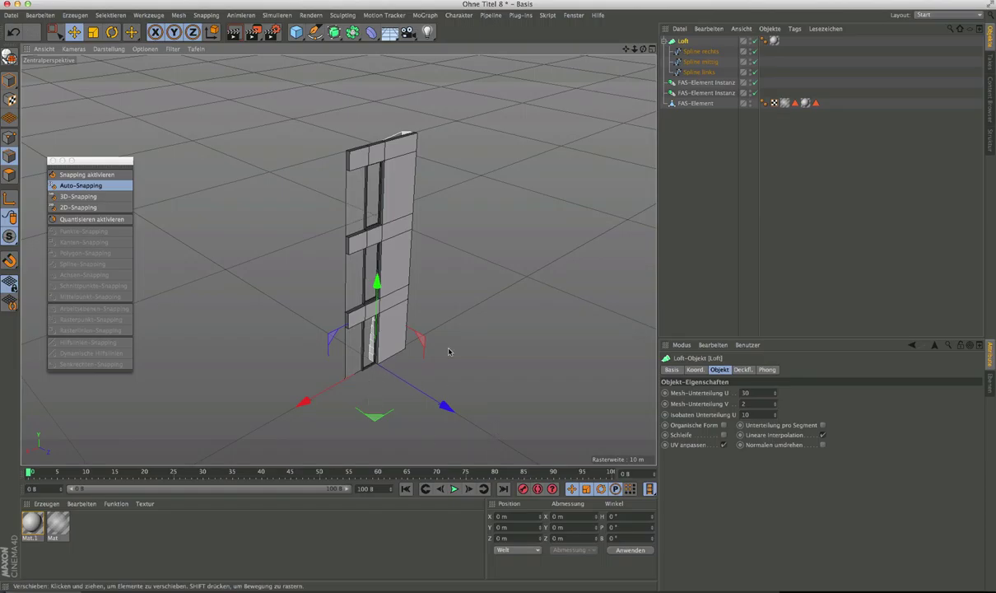
# Switch the viewport to Gouraud-Shading (Linien) and add a 2 m cube at the origin.
pyautogui.click(116, 50)
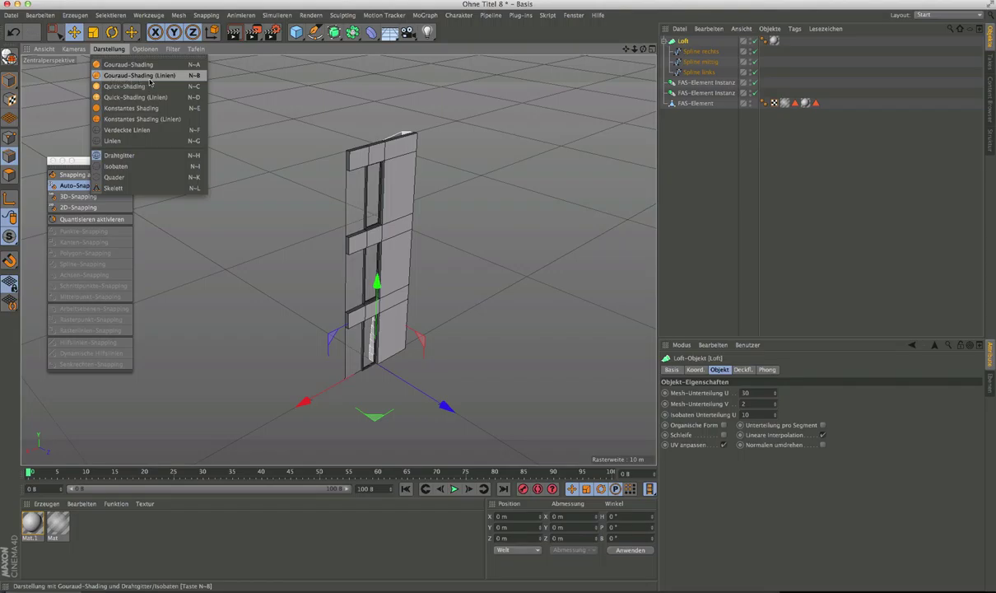
pyautogui.click(150, 77)
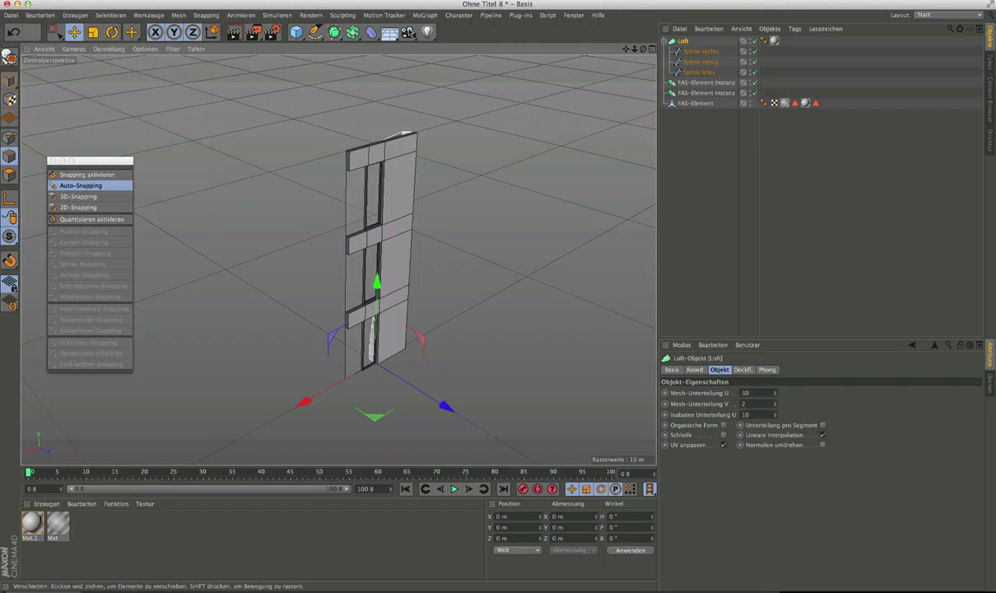
pyautogui.click(295, 33)
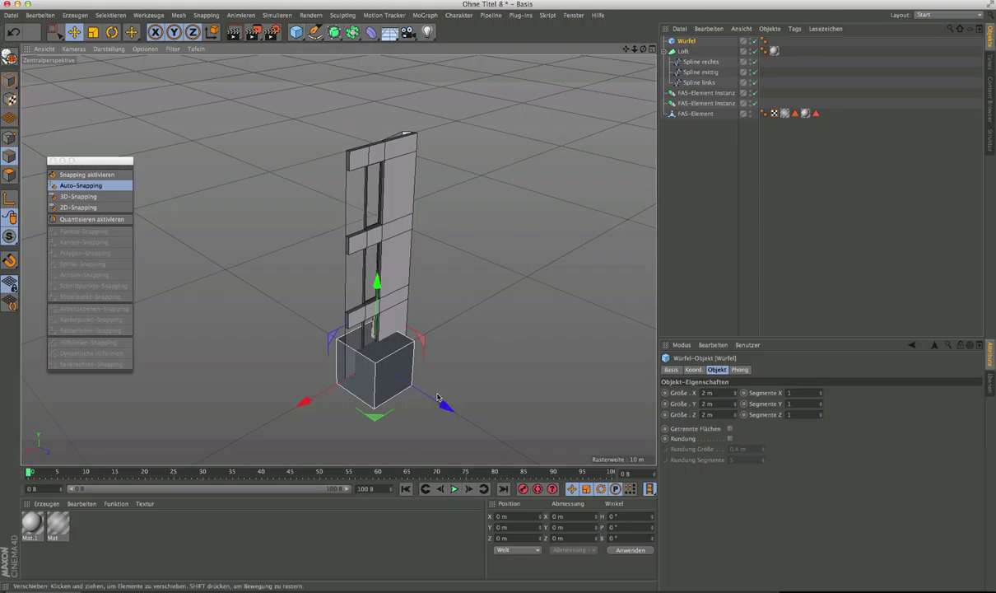
# Resize the cube to X 3 m, Y 0.3 m, Z 6 m and start entering its Z position.
pyautogui.scroll(3, 452, 367)
pyautogui.scroll(2, 444, 340)
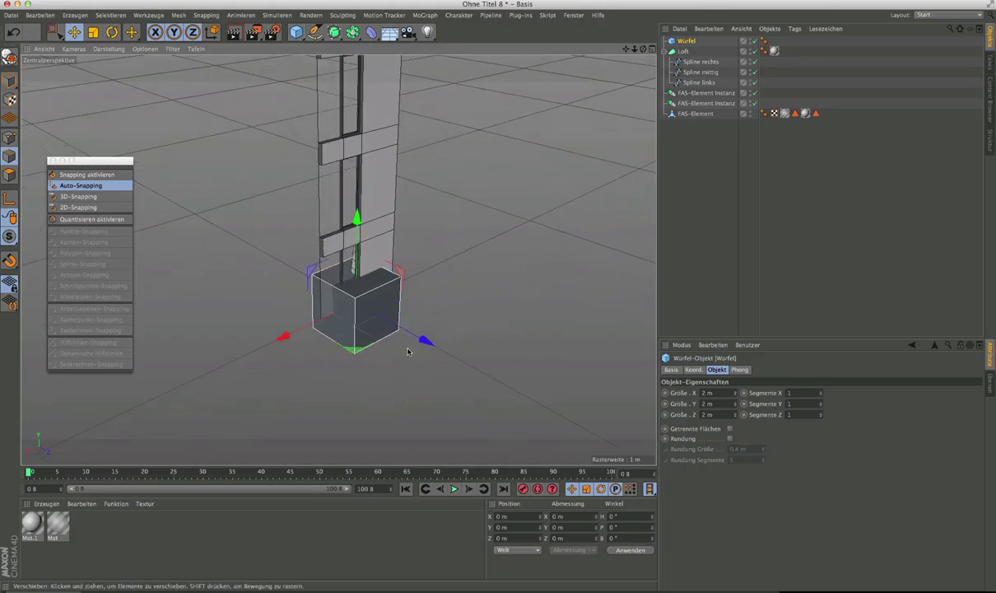
pyautogui.click(707, 415)
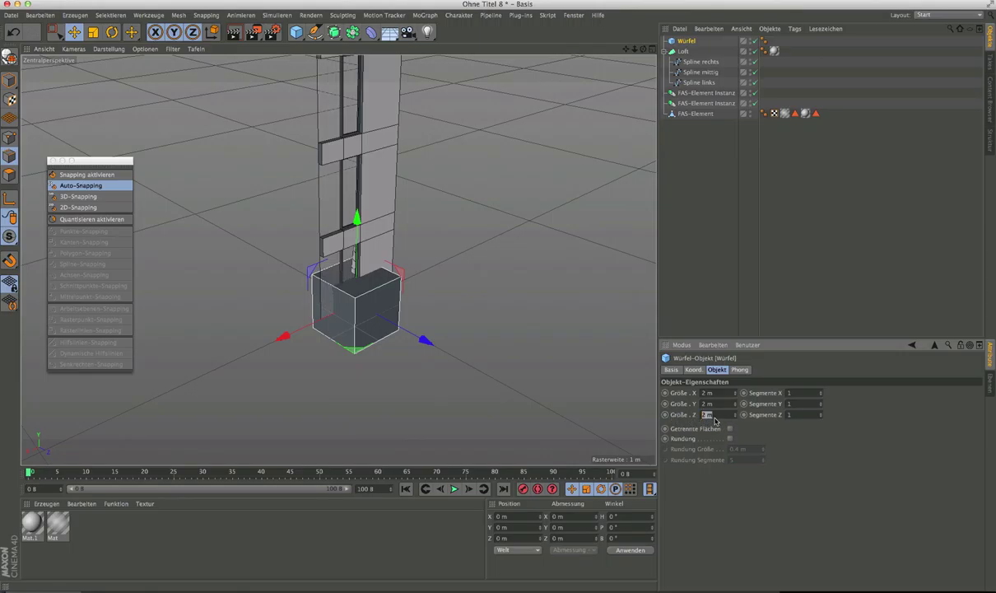
pyautogui.write('6')
pyautogui.press('Return')
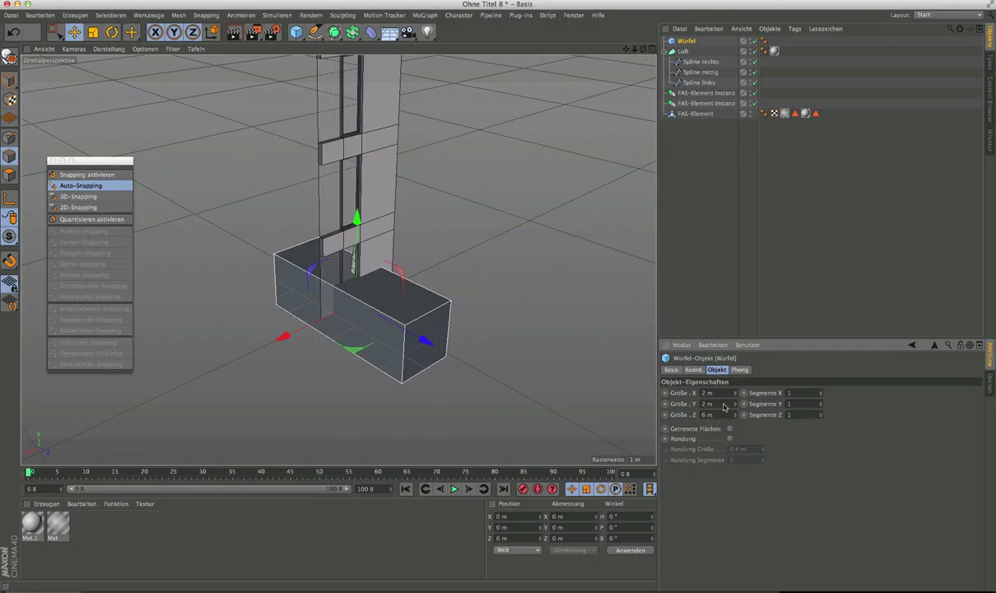
pyautogui.moveTo(724, 407); pyautogui.dragTo(671, 406)
pyautogui.write('.3')
pyautogui.moveTo(718, 394); pyautogui.dragTo(689, 396)
pyautogui.write('1')
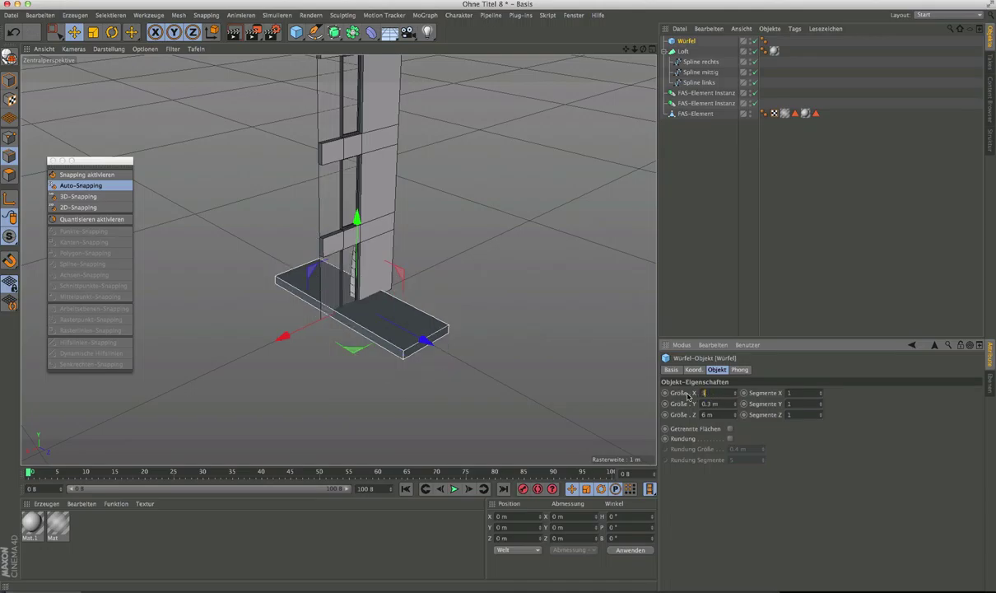
pyautogui.press('Return')
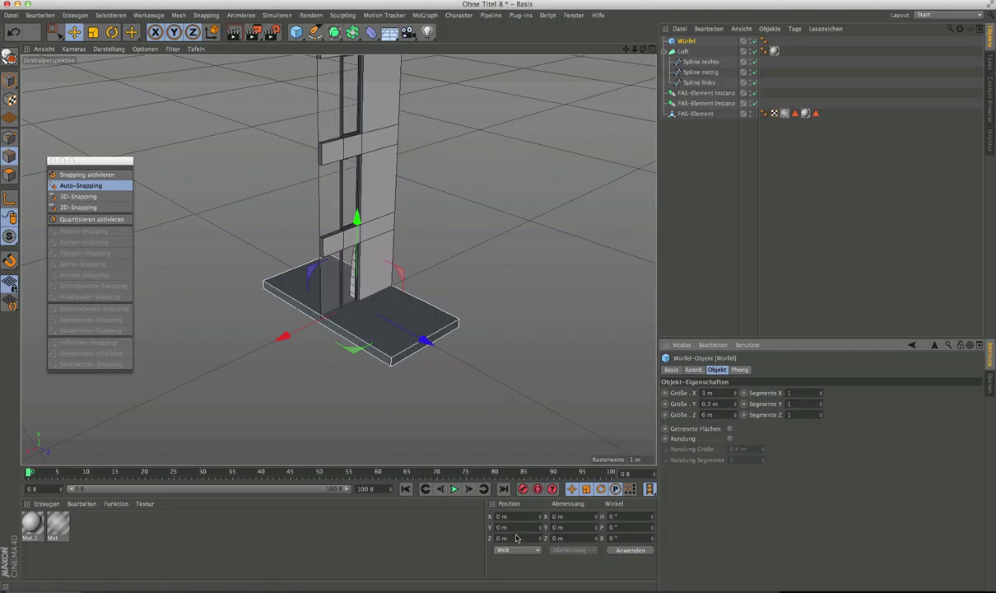
pyautogui.click(517, 537)
pyautogui.write('1')
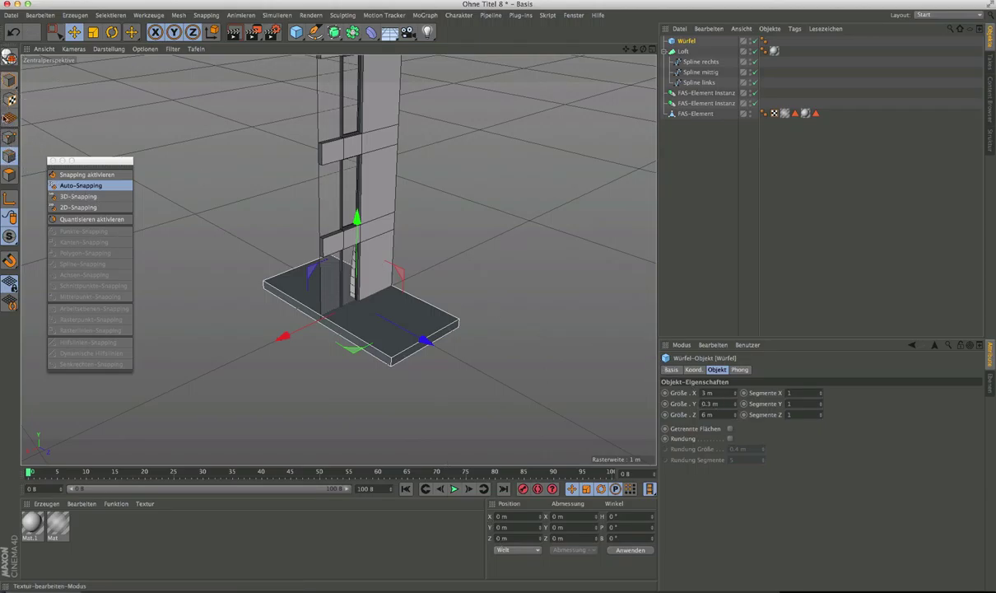
# In model mode, move the slab to Z position 3 m.
pyautogui.click(10, 81)
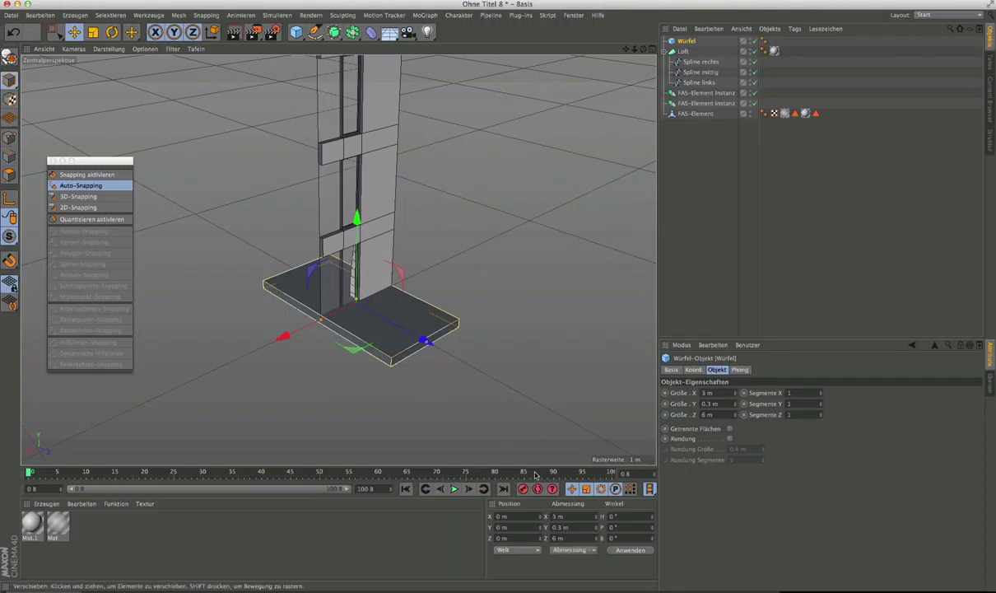
pyautogui.click(519, 541)
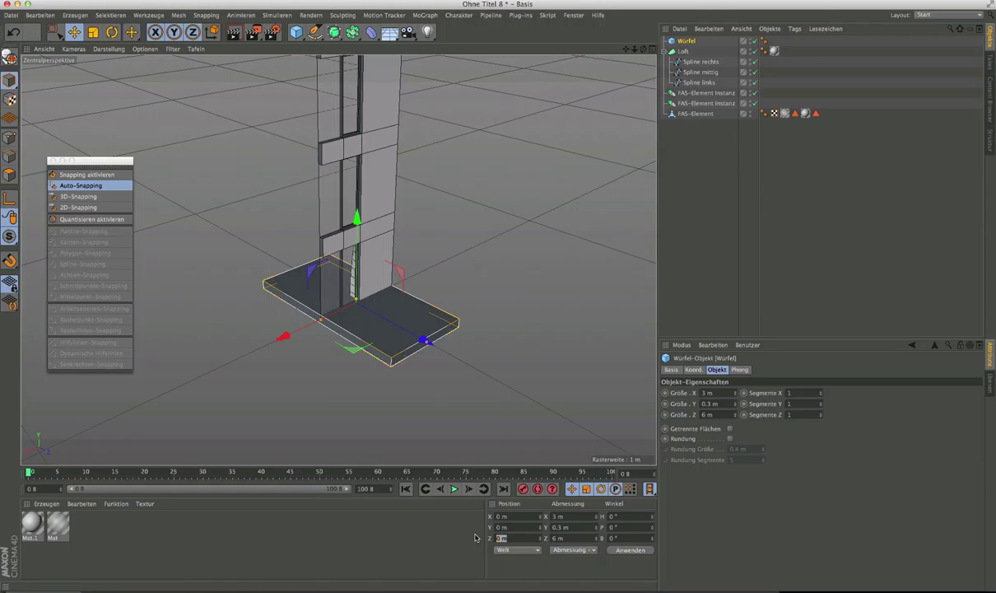
pyautogui.click(620, 550)
pyautogui.scroll(8, 326, 302)
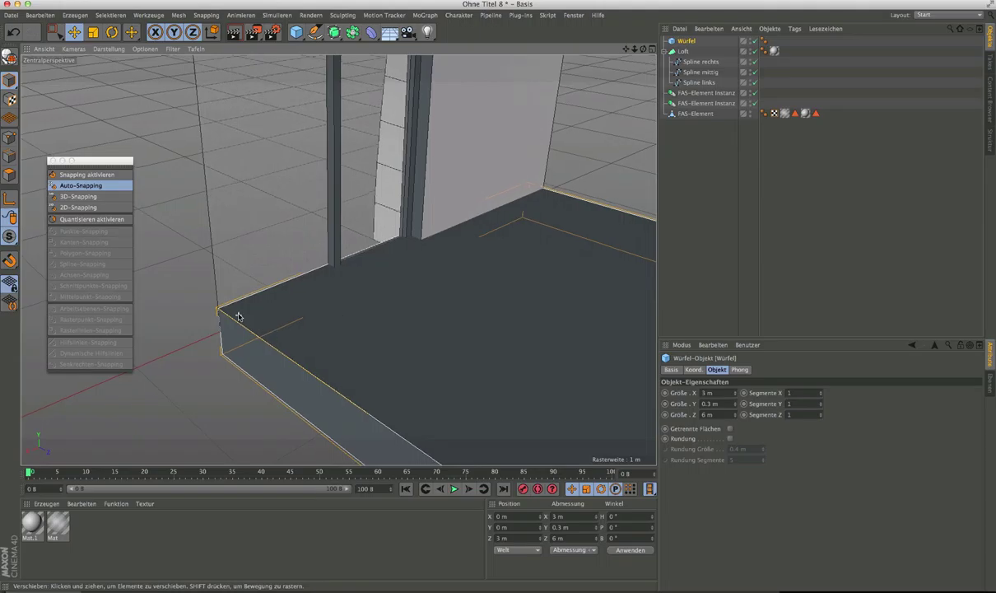
pyautogui.keyDown('alt'); pyautogui.moveTo(238, 315); pyautogui.dragTo(393, 309); pyautogui.keyUp('alt')
pyautogui.keyDown('alt'); pyautogui.moveTo(332, 325); pyautogui.dragTo(485, 332); pyautogui.keyUp('alt')
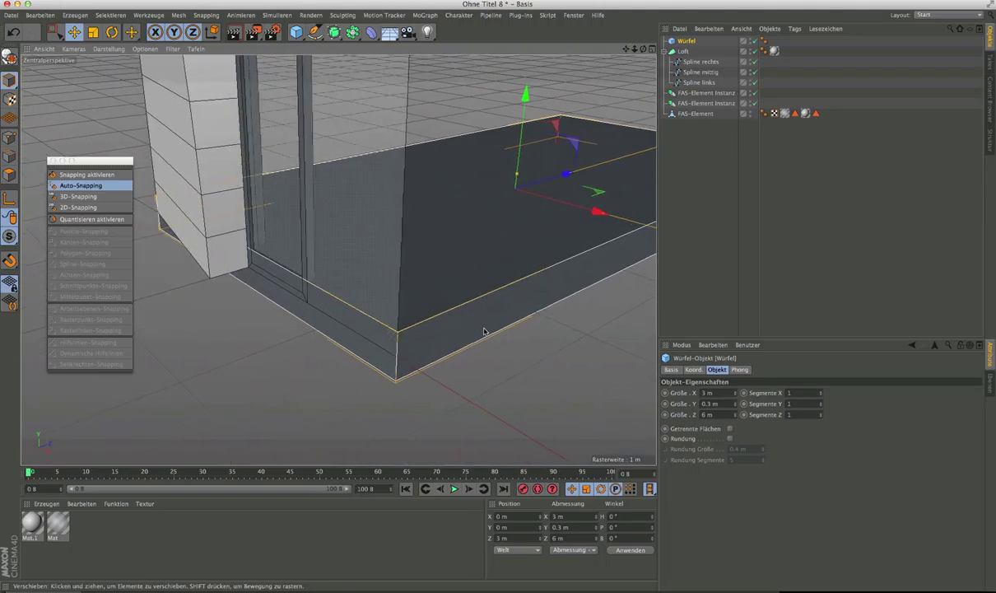
# Lower the slab to Y position -0.15 m.
pyautogui.doubleClick(514, 530)
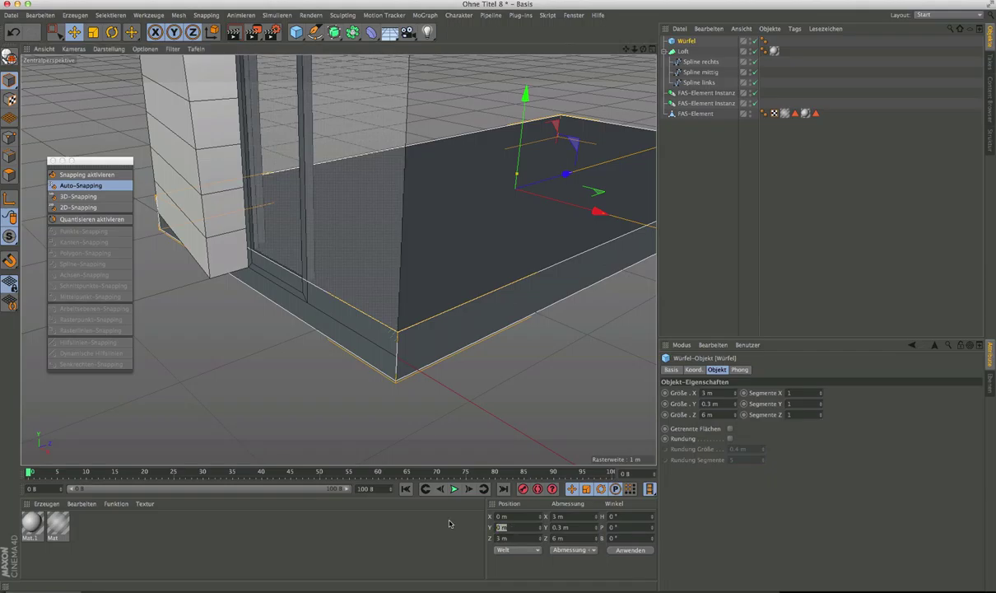
pyautogui.press('BackSpace')
pyautogui.write('-.15')
pyautogui.press('Return')
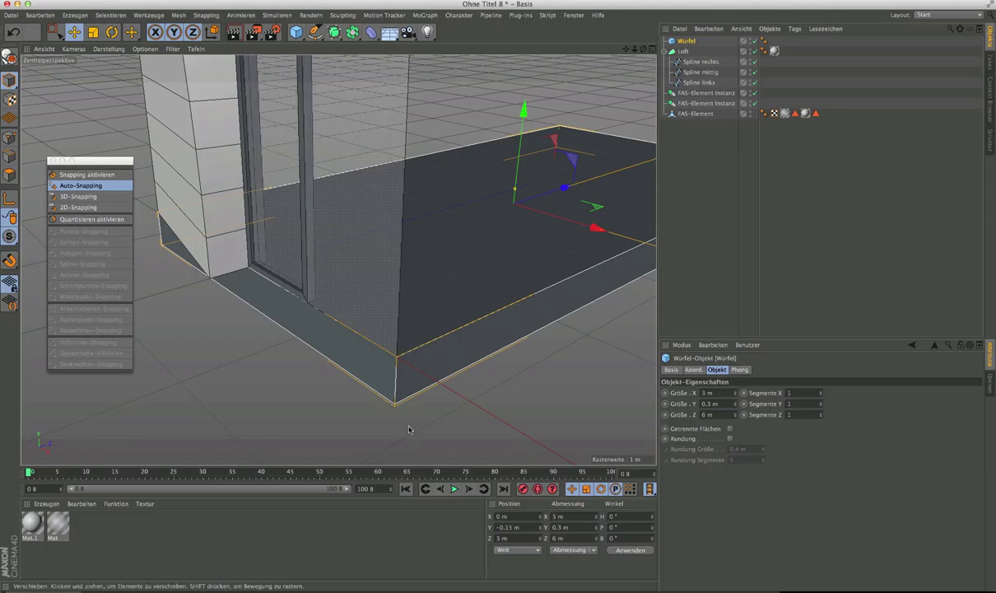
pyautogui.moveTo(391, 359)
pyautogui.keyDown('alt'); pyautogui.mouseDown()
pyautogui.moveTo(363, 346)
pyautogui.moveTo(376, 348)
pyautogui.moveTo(368, 346)
pyautogui.moveTo(377, 360)
pyautogui.mouseUp(); pyautogui.keyUp('alt')
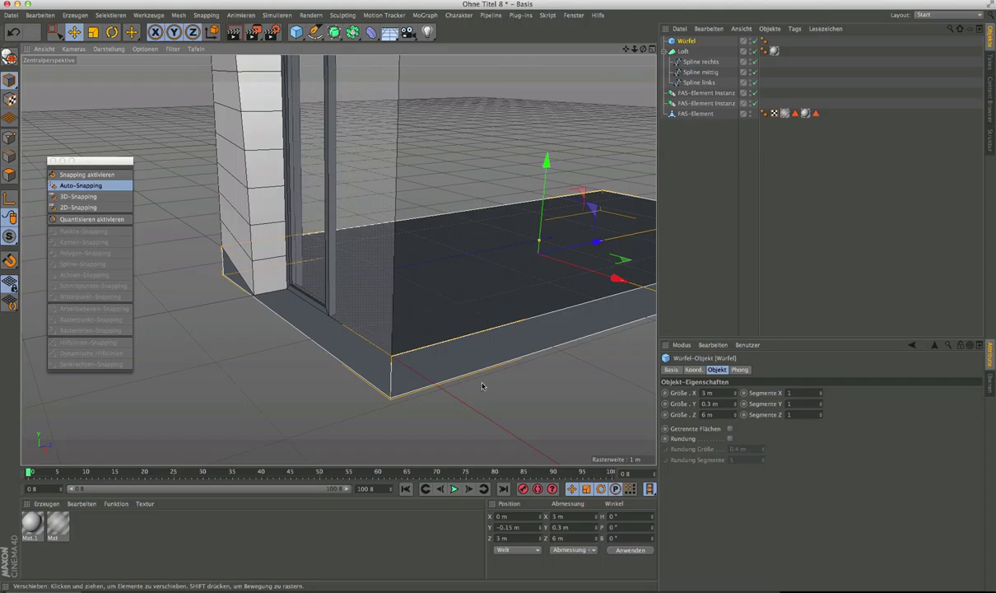
# Undo a trial upward move and set the slab's Z position to 3.01 m.
pyautogui.moveTo(548, 163); pyautogui.dragTo(536, 142)
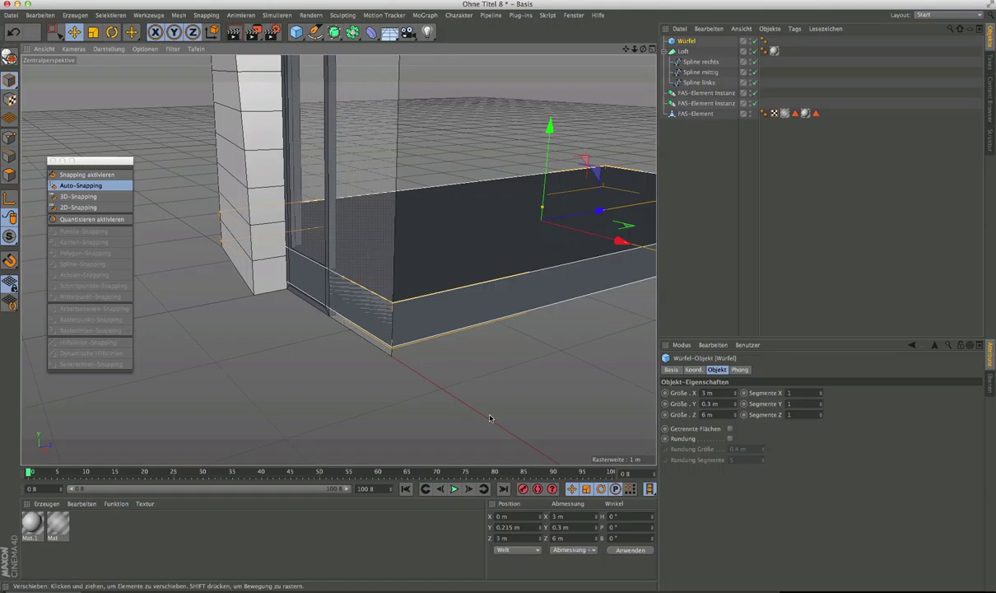
pyautogui.press('super+z')
pyautogui.press('super+z')
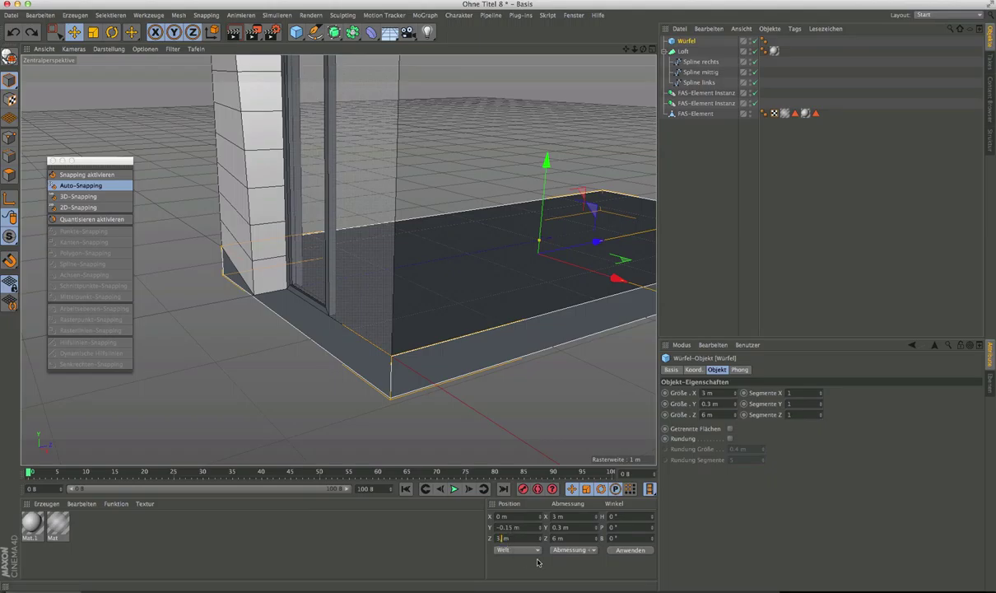
pyautogui.press('Return')
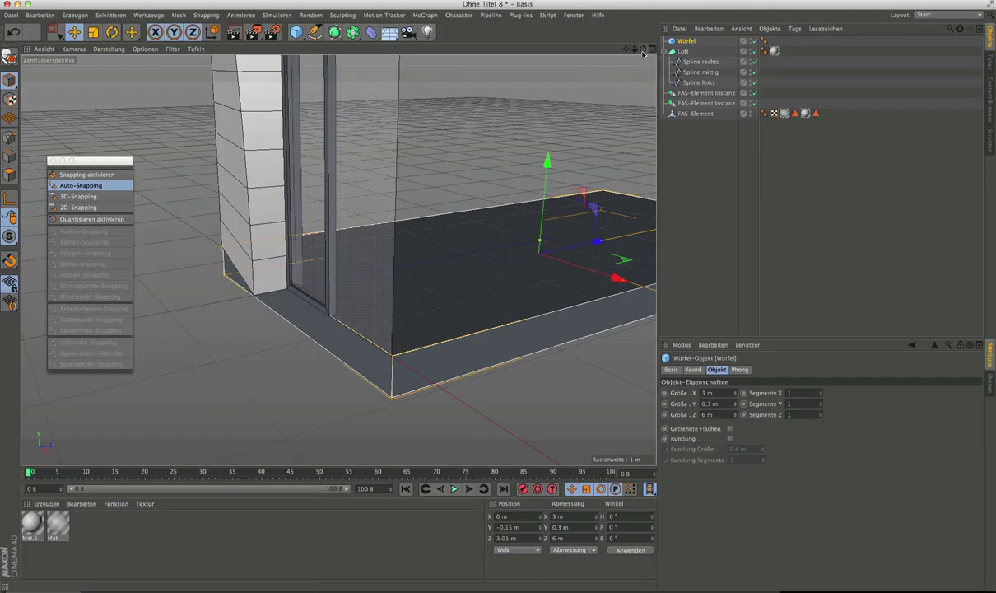
pyautogui.scroll(-5, 296, 402)
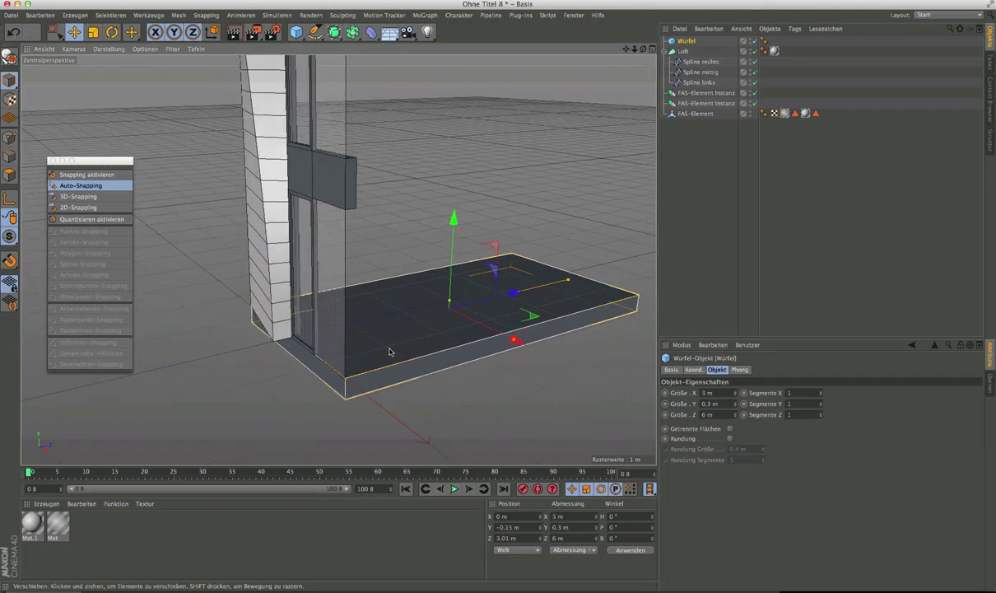
pyautogui.keyDown('alt'); pyautogui.moveTo(449, 292); pyautogui.dragTo(469, 327); pyautogui.keyUp('alt')
pyautogui.keyDown('alt'); pyautogui.moveTo(470, 327); pyautogui.dragTo(384, 345, button='middle'); pyautogui.keyUp('alt')
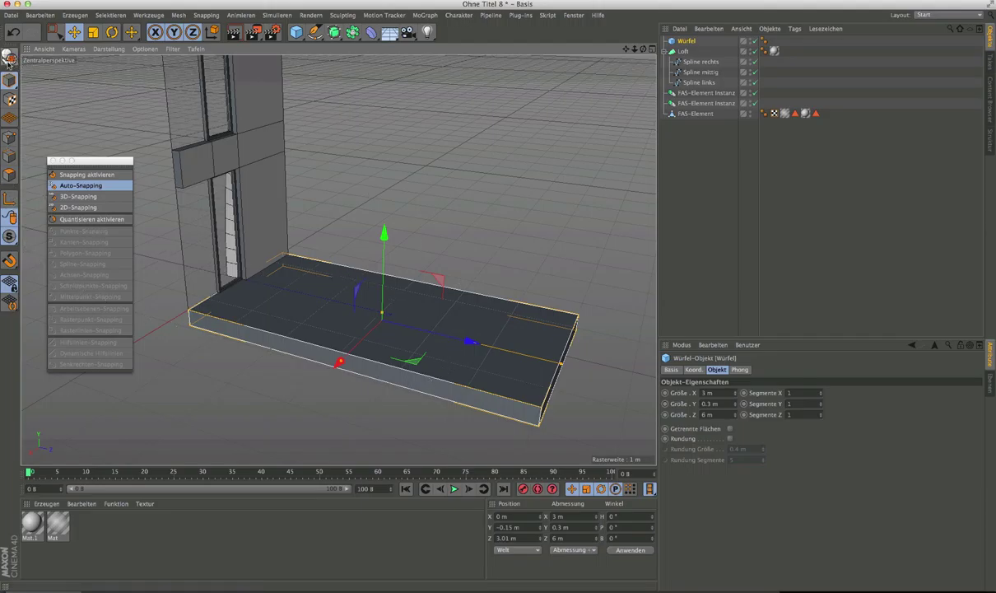
# Make the cube editable and extrude its back and right top edges upward into walls.
pyautogui.click(10, 58)
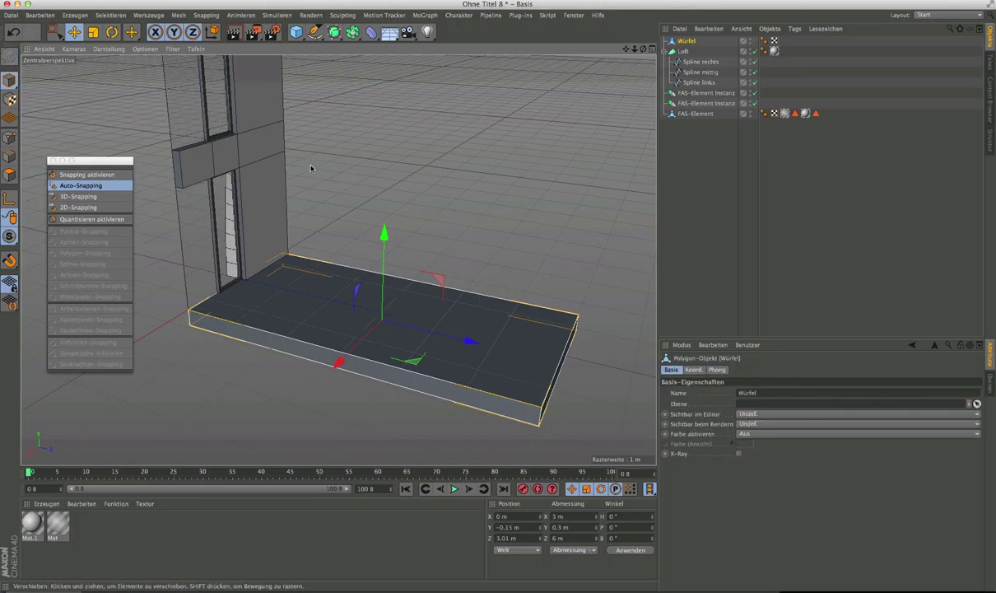
pyautogui.click(9, 138)
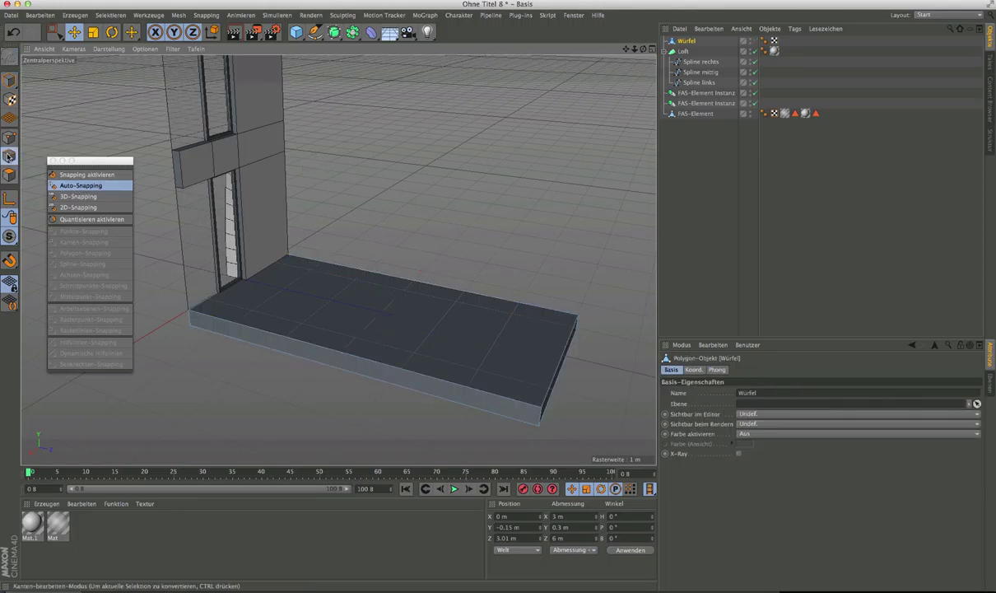
pyautogui.click(348, 267)
pyautogui.keyDown('shift'); pyautogui.click(568, 328); pyautogui.keyUp('shift')
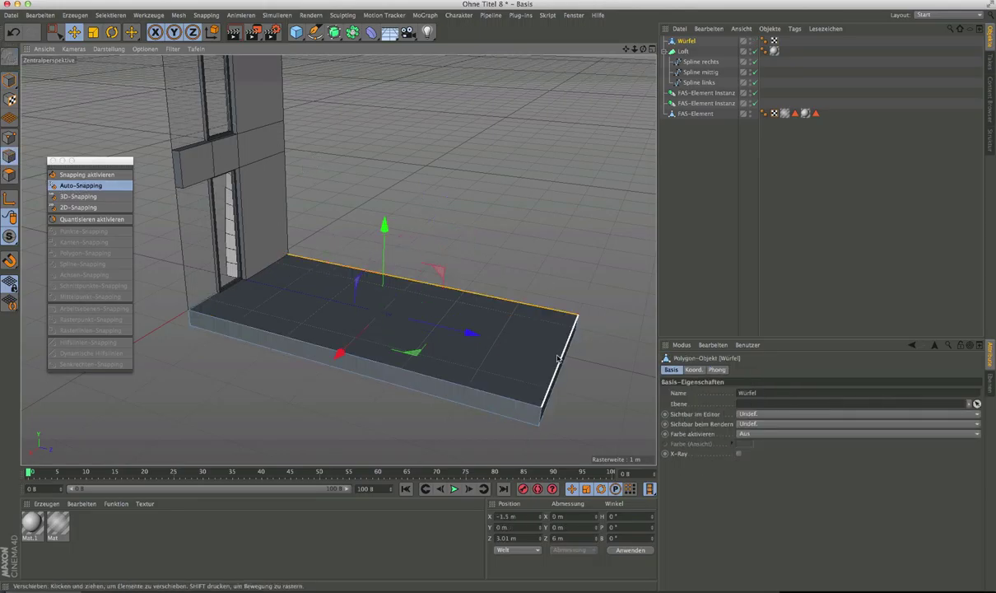
pyautogui.keyDown('alt'); pyautogui.moveTo(600, 356); pyautogui.dragTo(518, 298); pyautogui.keyUp('alt')
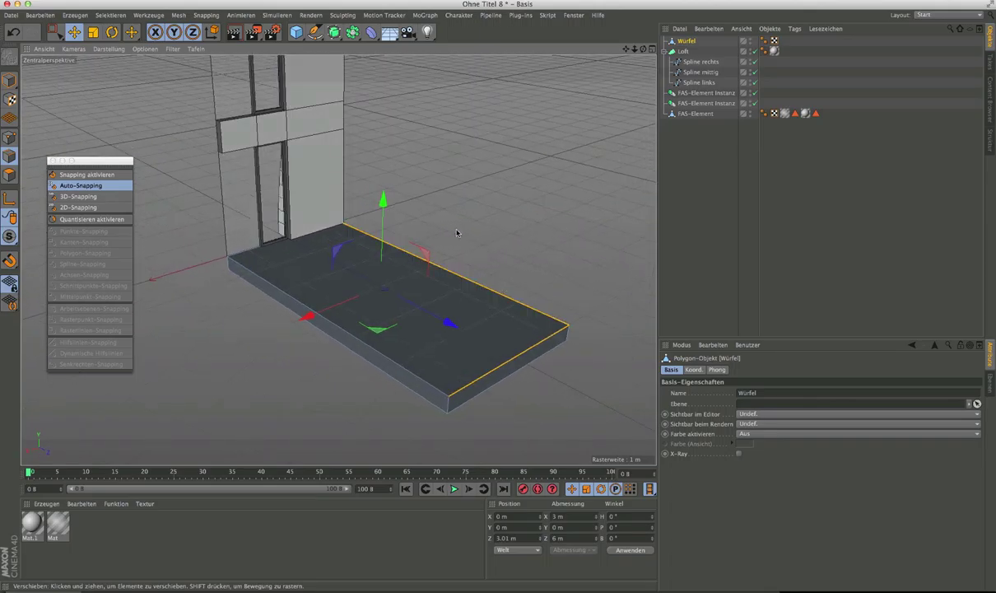
pyautogui.moveTo(382, 201); pyautogui.dragTo(371, 91)
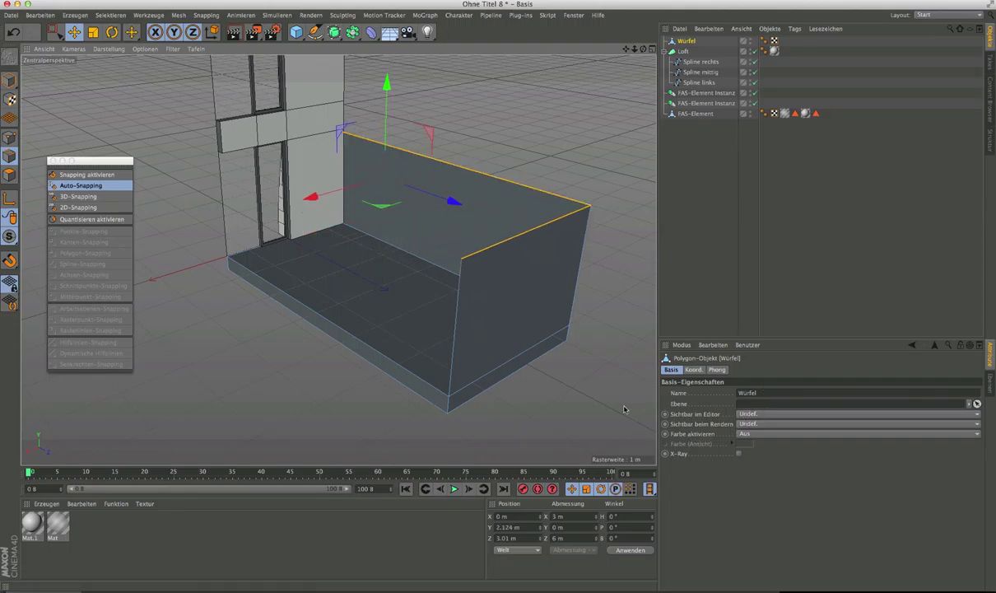
# Set the raised edges' Y position to 5.15 m.
pyautogui.doubleClick(506, 527)
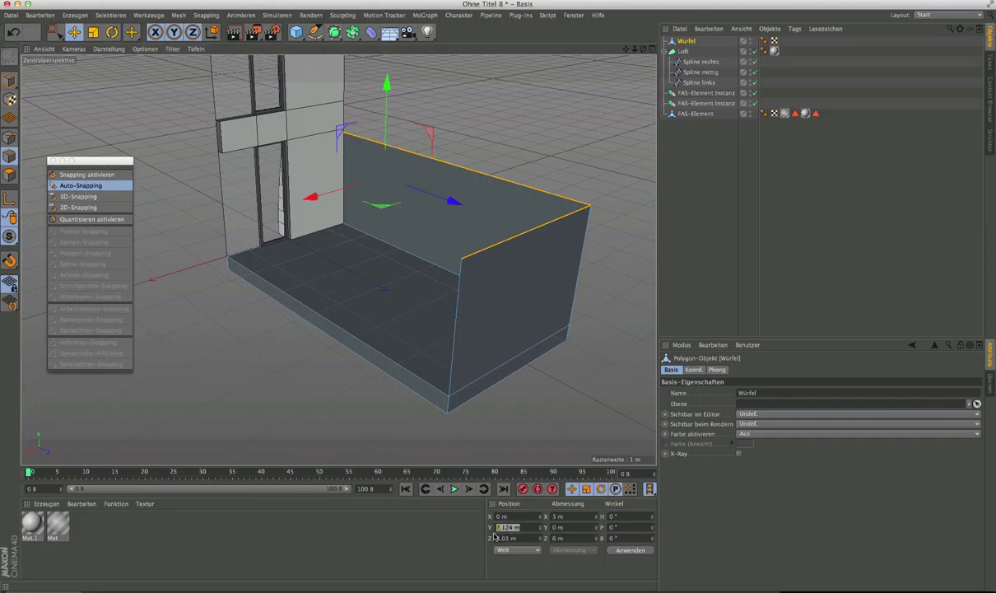
pyautogui.moveTo(500, 528)
pyautogui.mouseDown()
pyautogui.moveTo(520, 528)
pyautogui.moveTo(506, 537)
pyautogui.moveTo(502, 528)
pyautogui.mouseUp()
pyautogui.write('5.15')
pyautogui.press('Return')
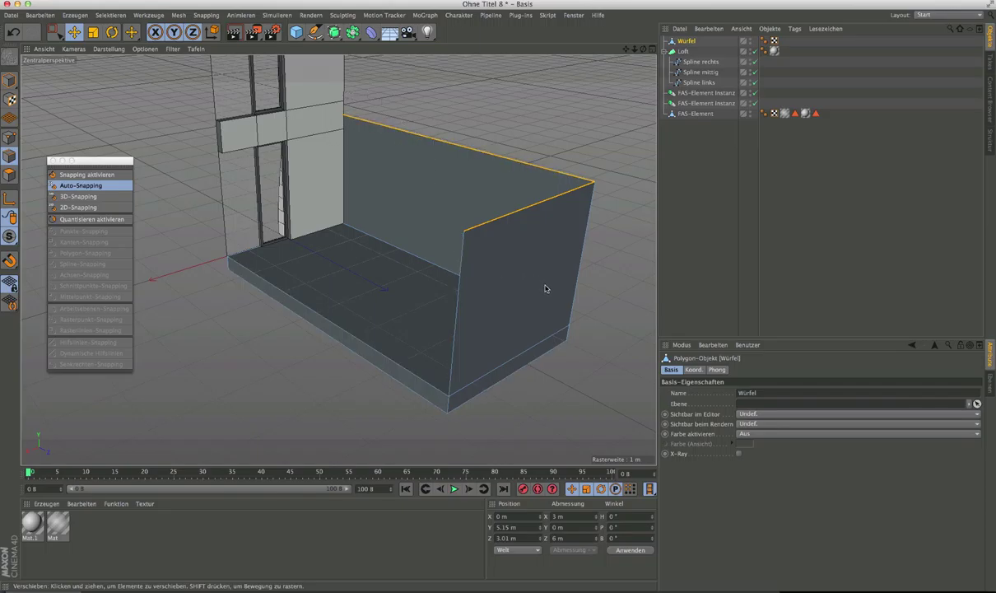
pyautogui.click(73, 32)
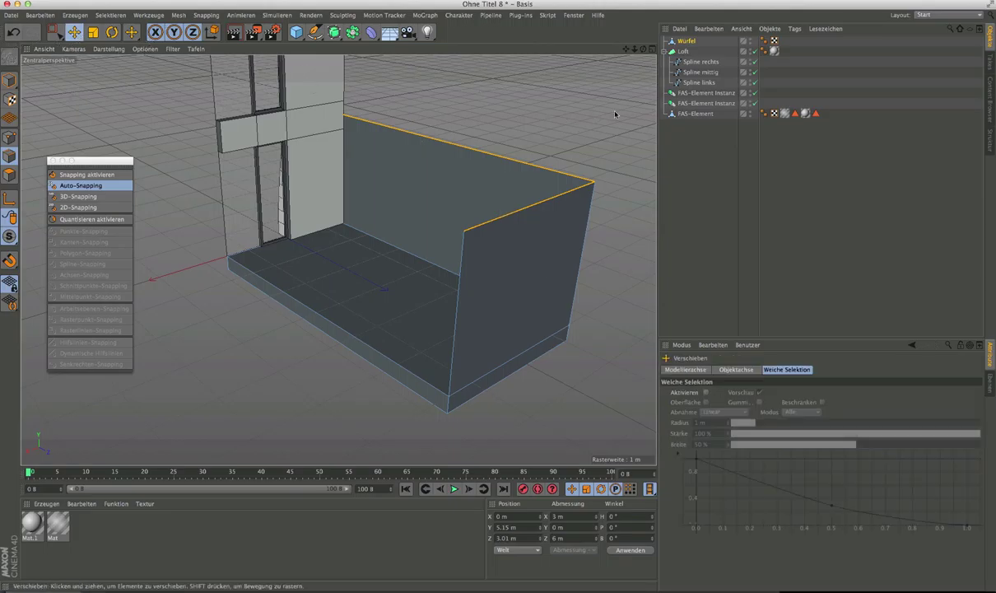
# Rename the Würfel object to 'Decke + Wand'.
pyautogui.doubleClick(688, 41)
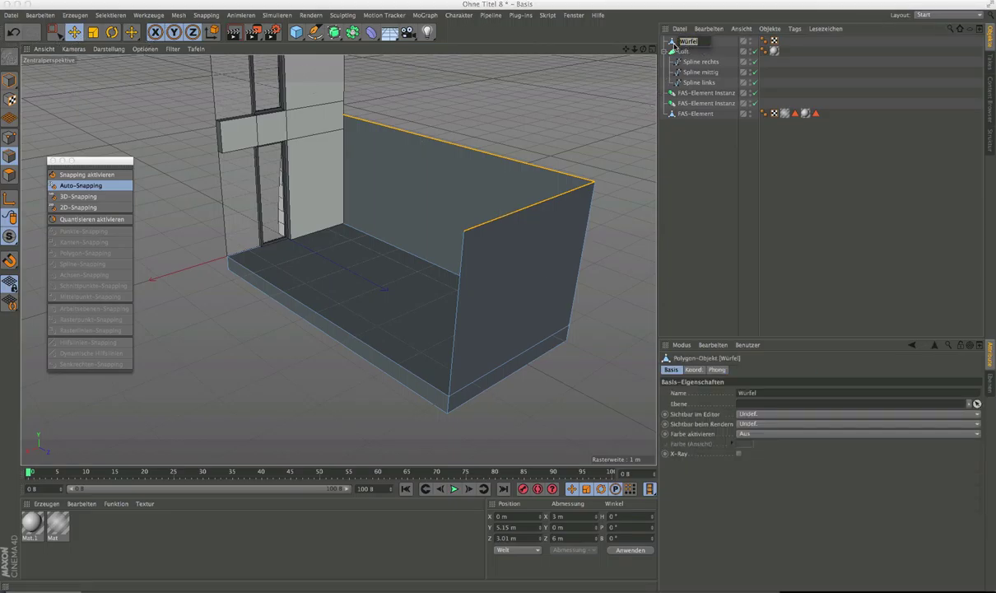
pyautogui.write('Decke +Wand')
pyautogui.click(711, 140)
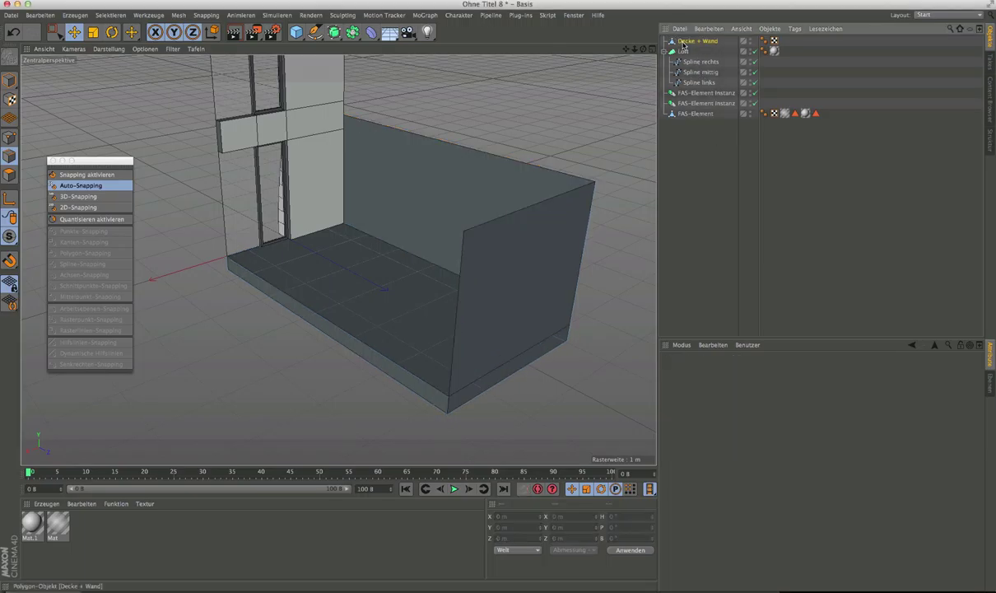
pyautogui.click(684, 41)
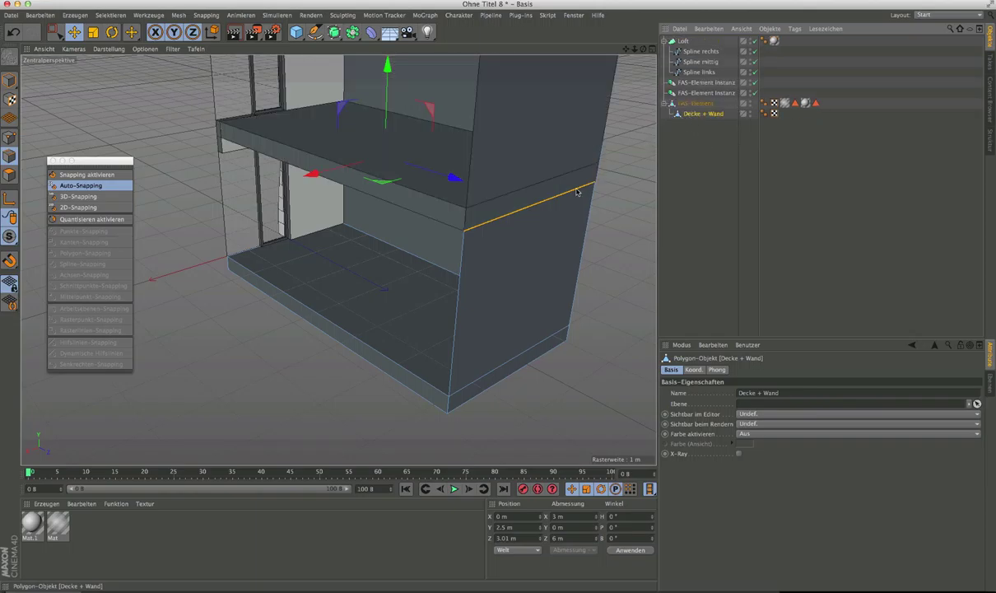
# Check the two FAS-Element Instanz copies and rename the original to 'FAS-Element Master'.
pyautogui.scroll(-5, 494, 245)
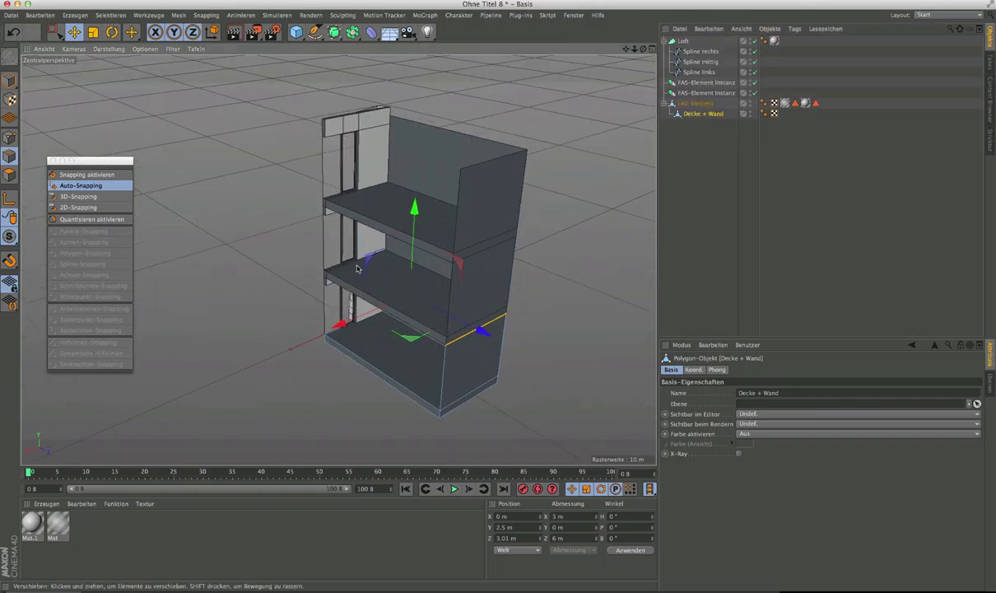
pyautogui.click(698, 93)
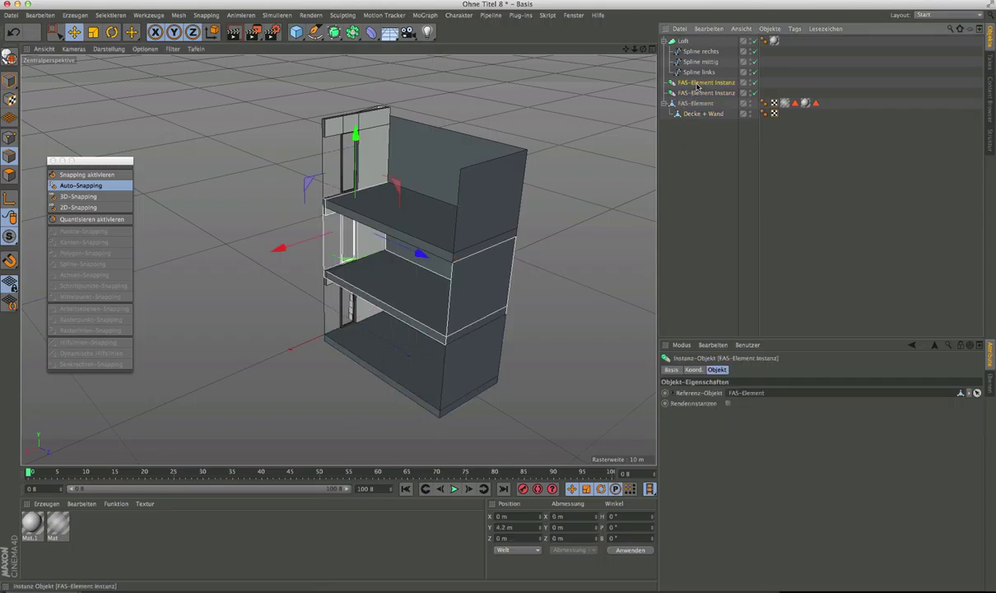
pyautogui.click(696, 83)
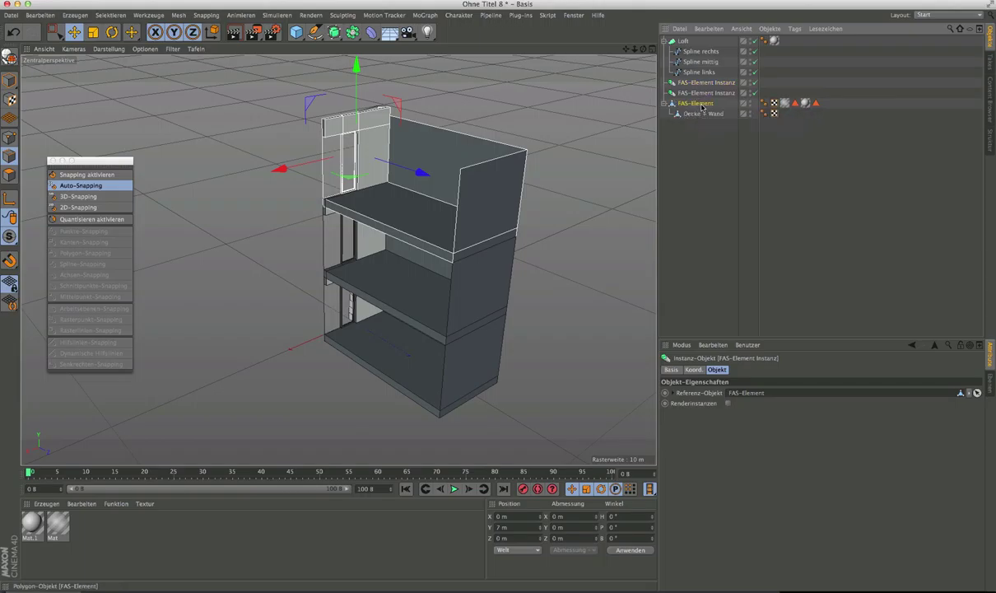
pyautogui.click(704, 105)
pyautogui.doubleClick(700, 104)
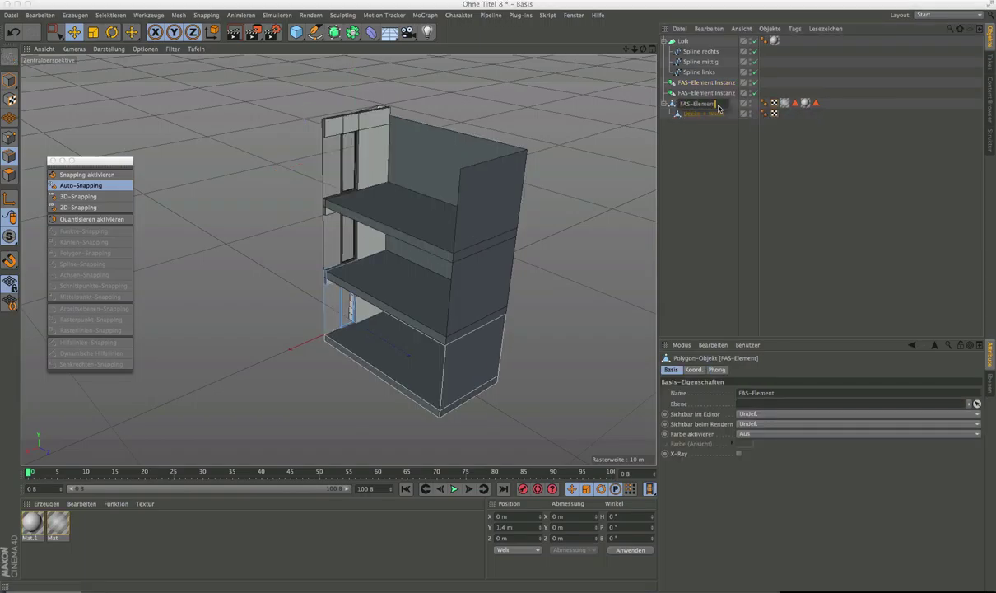
pyautogui.write('Master')
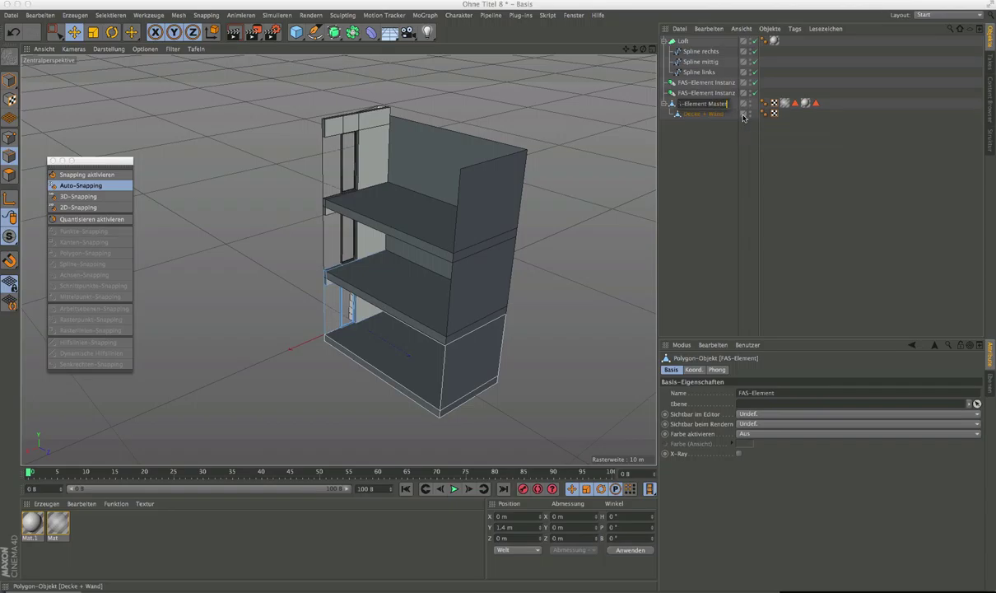
pyautogui.press('Return')
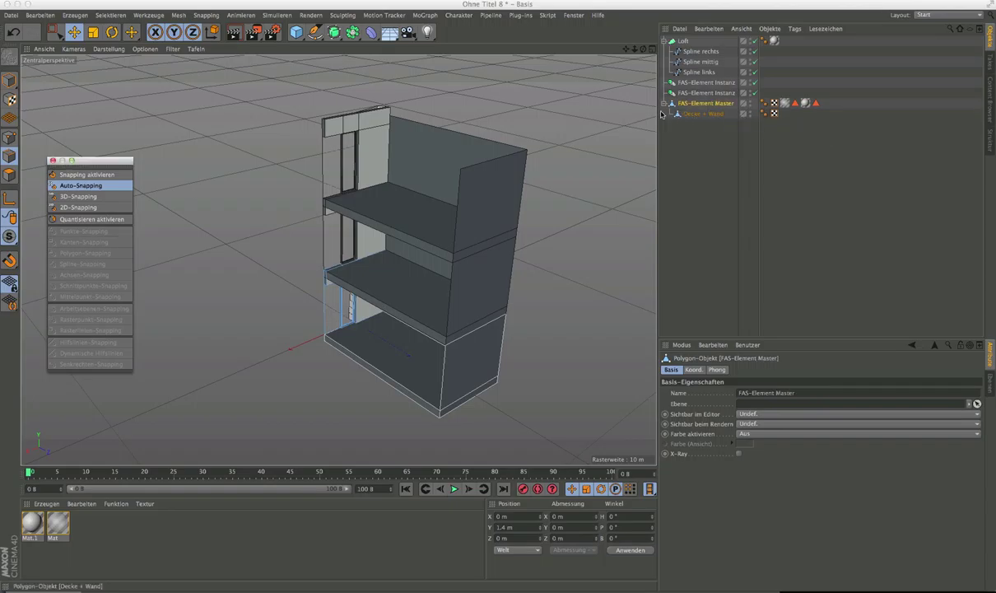
# Collapse the FAS-Element Master and Loft hierarchies and add a new Null object.
pyautogui.click(506, 218)
pyautogui.keyDown('alt'); pyautogui.moveTo(506, 218); pyautogui.dragTo(499, 296); pyautogui.keyUp('alt')
pyautogui.moveTo(413, 286)
pyautogui.keyDown('alt'); pyautogui.mouseDown()
pyautogui.moveTo(580, 287)
pyautogui.moveTo(426, 297)
pyautogui.mouseUp(); pyautogui.keyUp('alt')
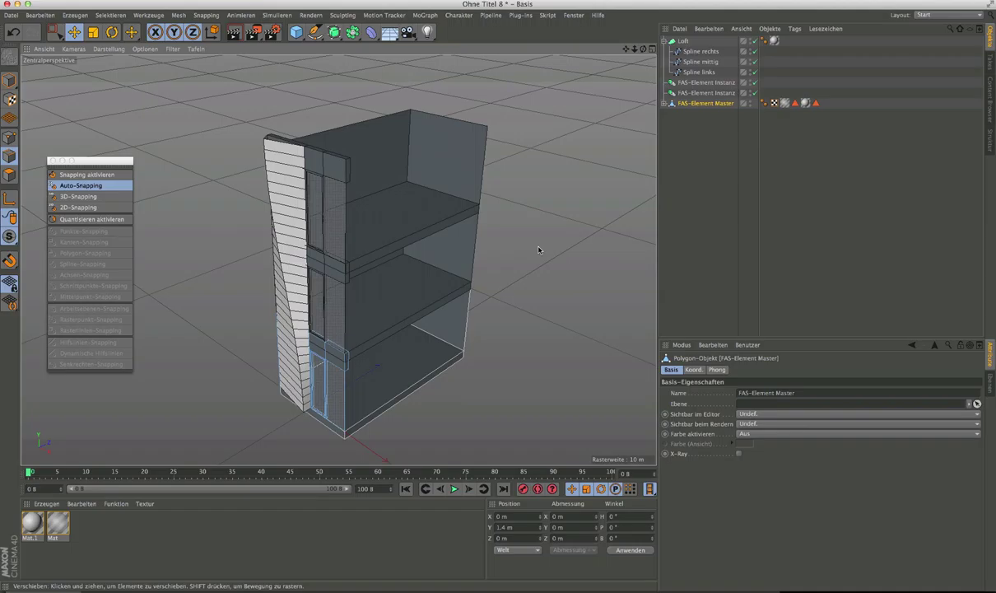
pyautogui.scroll(-5, 444, 269)
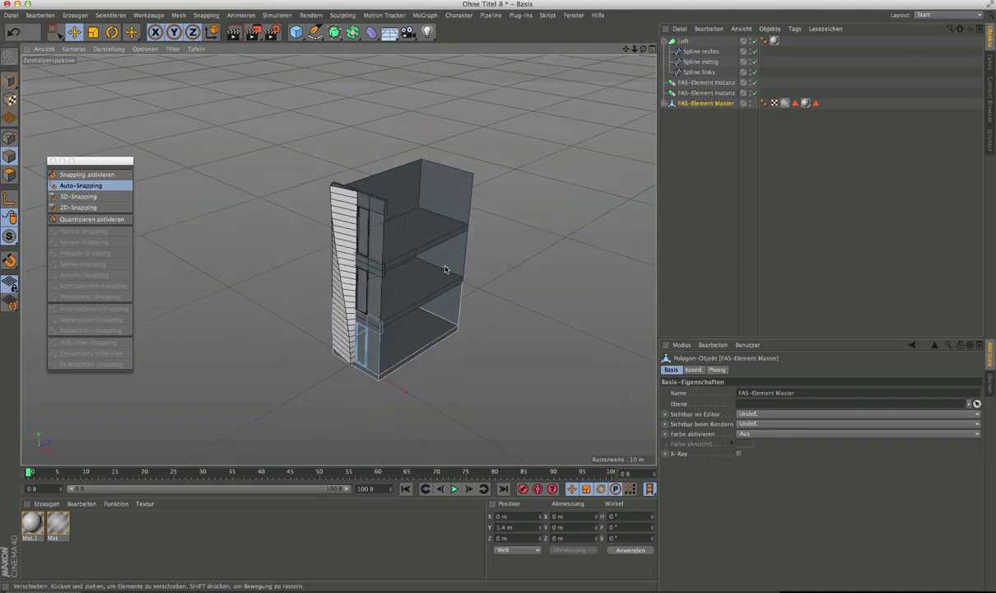
pyautogui.keyDown('alt'); pyautogui.moveTo(421, 280); pyautogui.dragTo(452, 256); pyautogui.keyUp('alt')
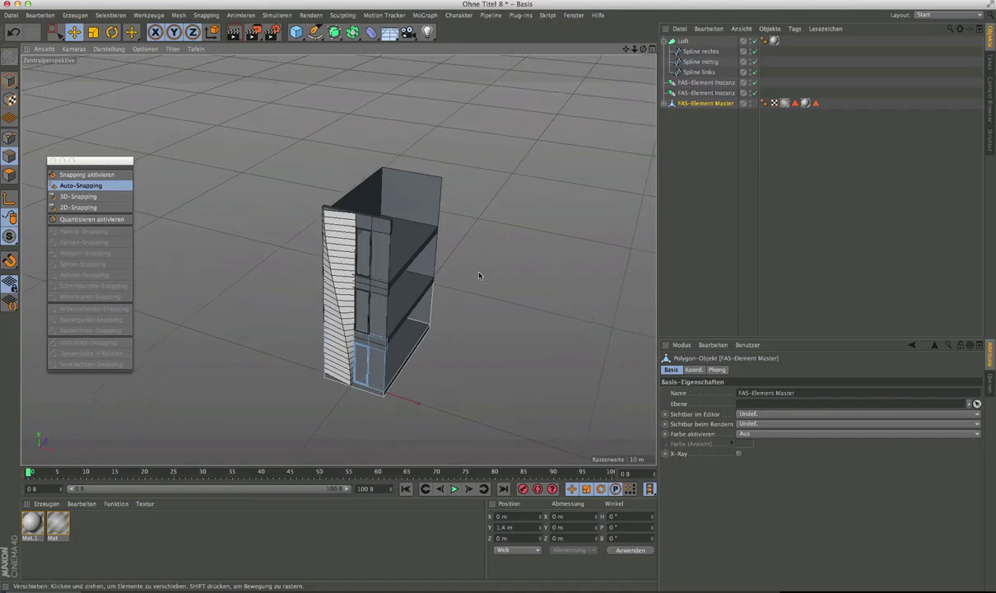
pyautogui.click(663, 40)
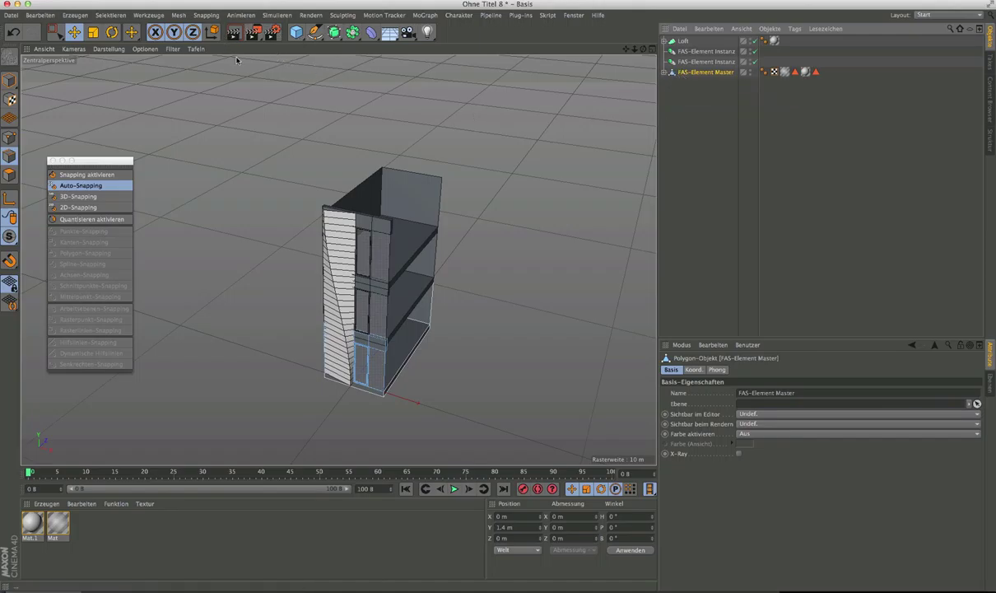
pyautogui.moveTo(300, 39); pyautogui.dragTo(334, 47)
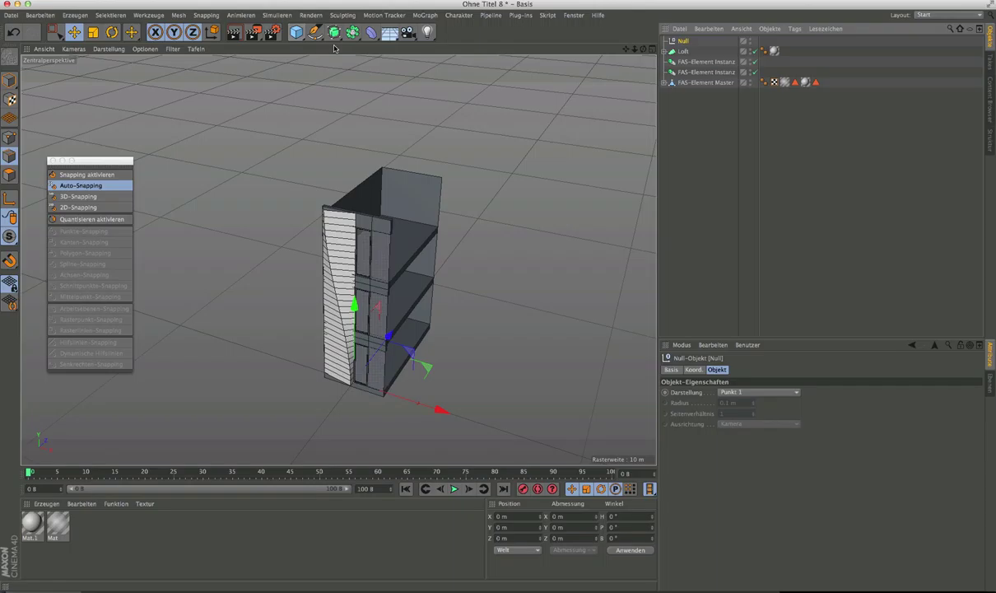
# Place the Loft through FAS-Element Master inside the Null.
pyautogui.click(683, 51)
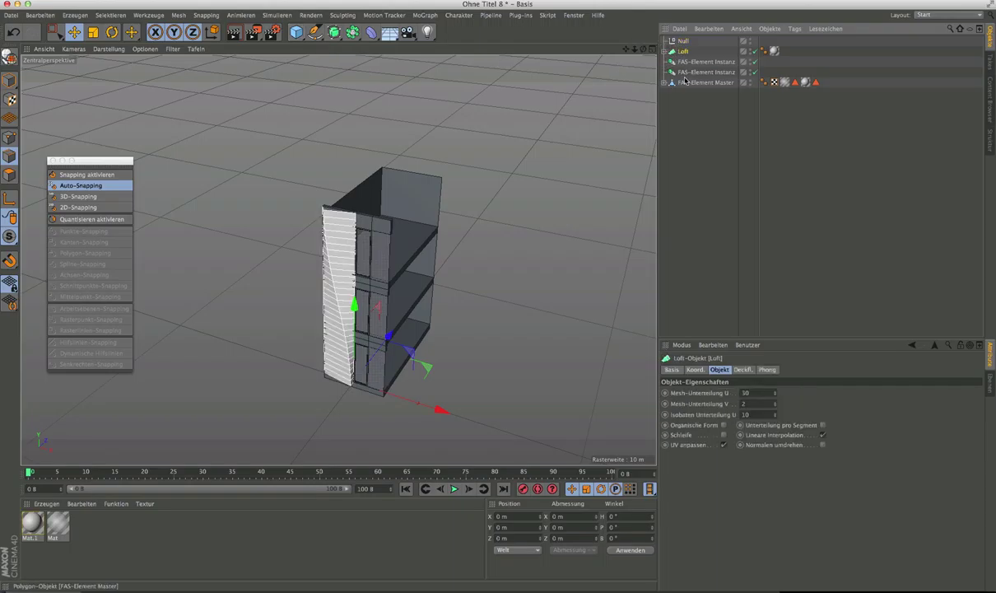
pyautogui.keyDown('shift'); pyautogui.click(696, 82); pyautogui.keyUp('shift')
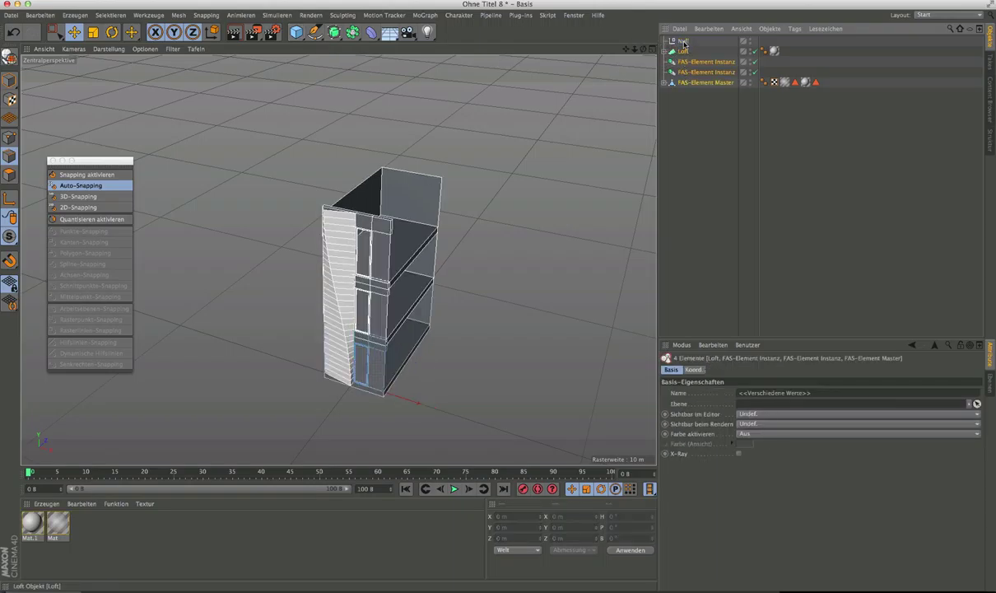
pyautogui.moveTo(683, 43); pyautogui.dragTo(684, 44)
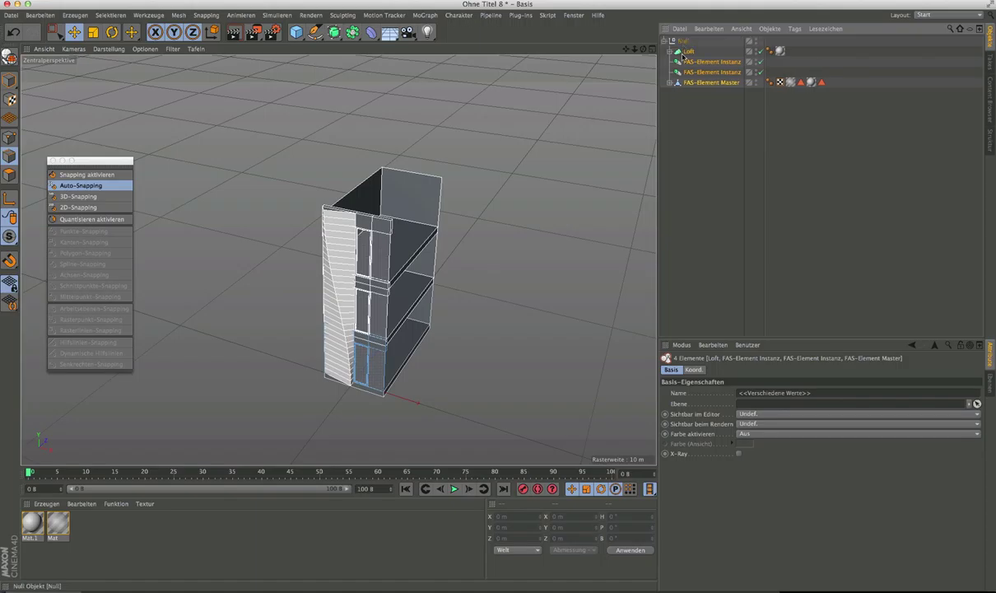
pyautogui.scroll(2, 371, 392)
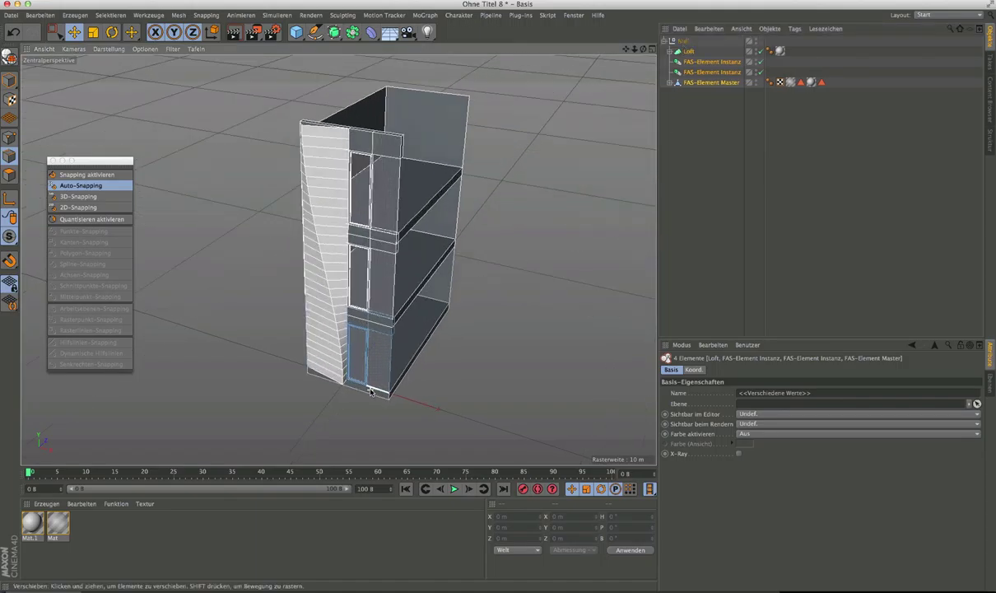
# Rename the Null to 'Fassaden-Modul' and collapse its children.
pyautogui.click(686, 41)
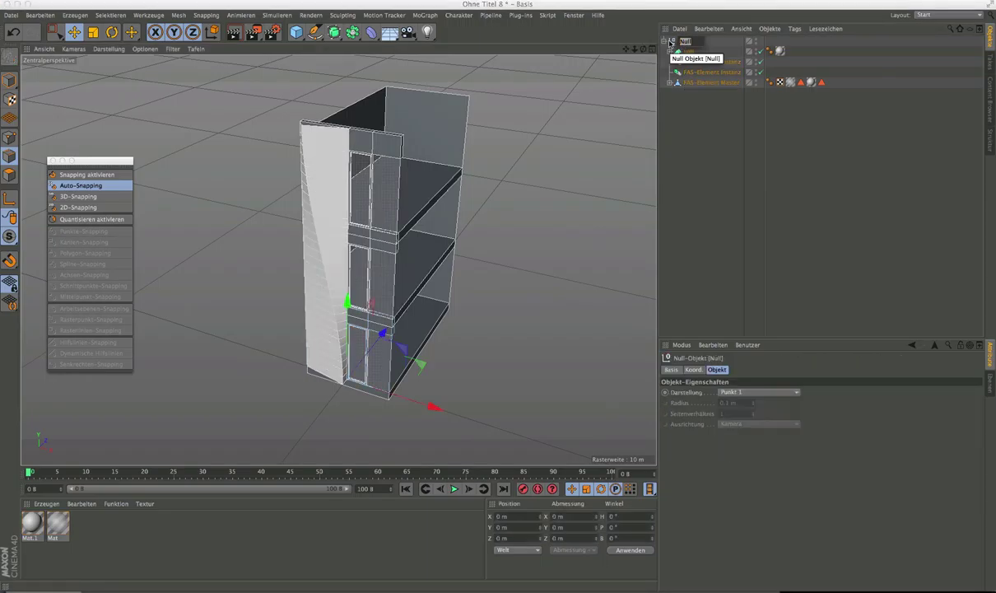
pyautogui.press('BackSpace')
pyautogui.write('Fas')
pyautogui.write('s')
pyautogui.write('aden')
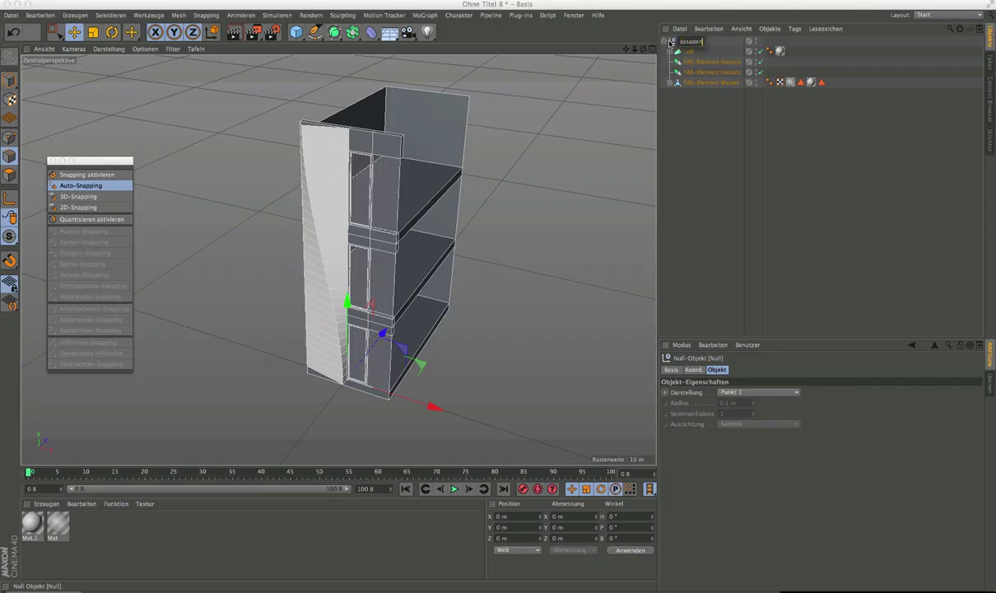
pyautogui.write('-Modul')
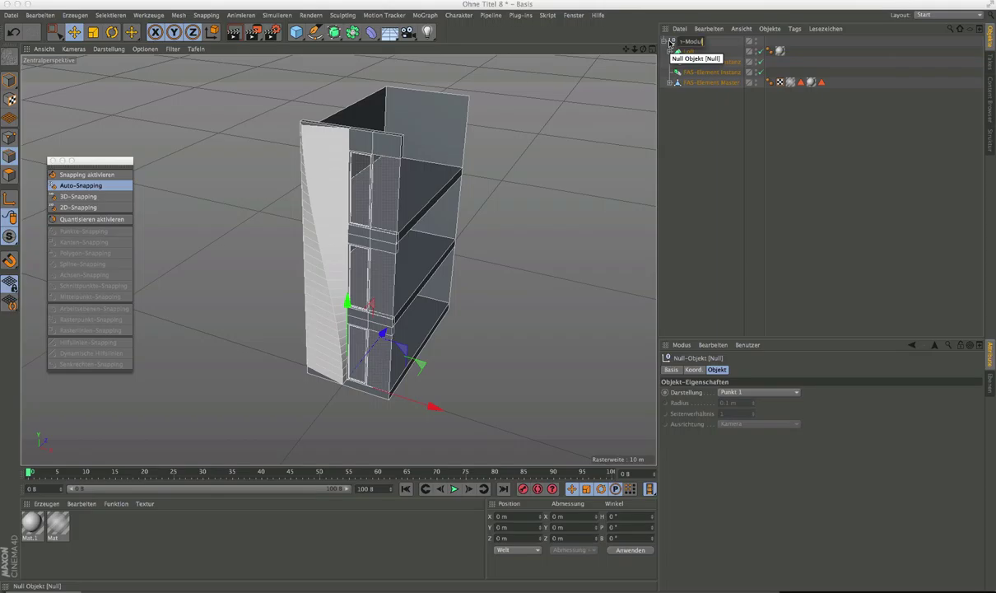
pyautogui.press('Return')
pyautogui.click(668, 40)
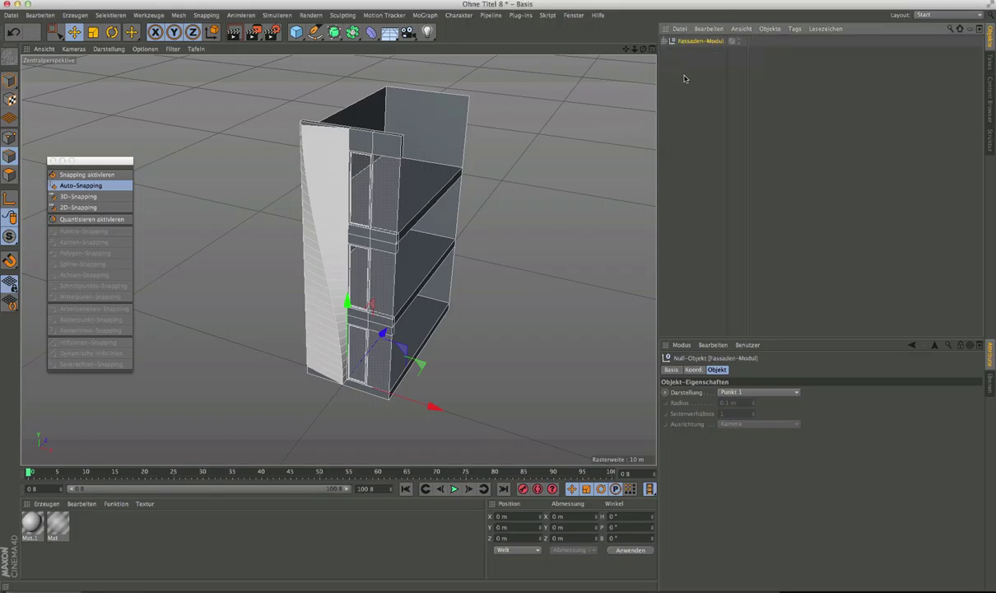
pyautogui.click(684, 78)
# Orbit to a near-front view of the building and bring Preview forward.
pyautogui.scroll(-4, 400, 315)
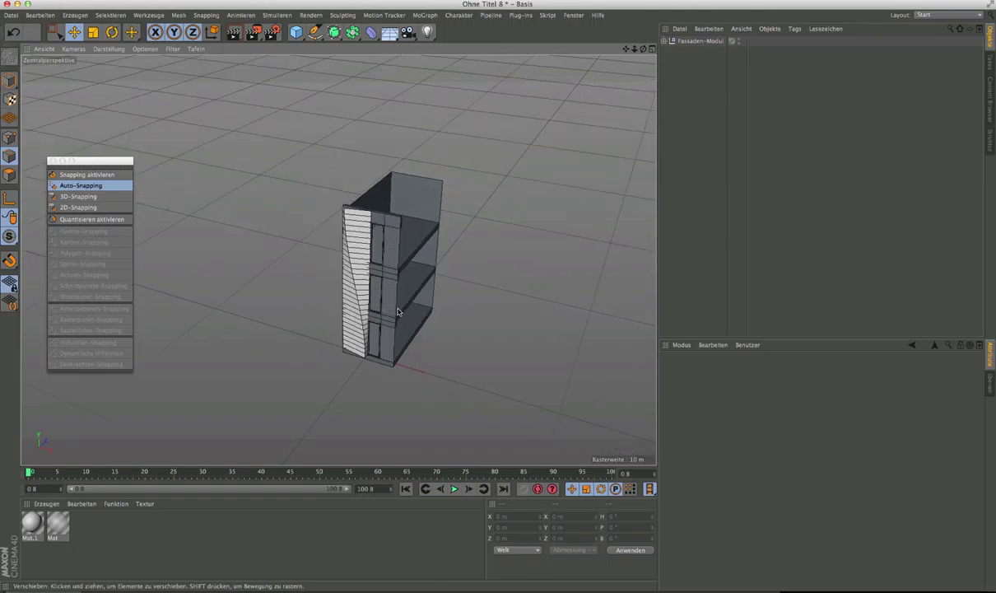
pyautogui.keyDown('alt'); pyautogui.moveTo(398, 311); pyautogui.dragTo(435, 302); pyautogui.keyUp('alt')
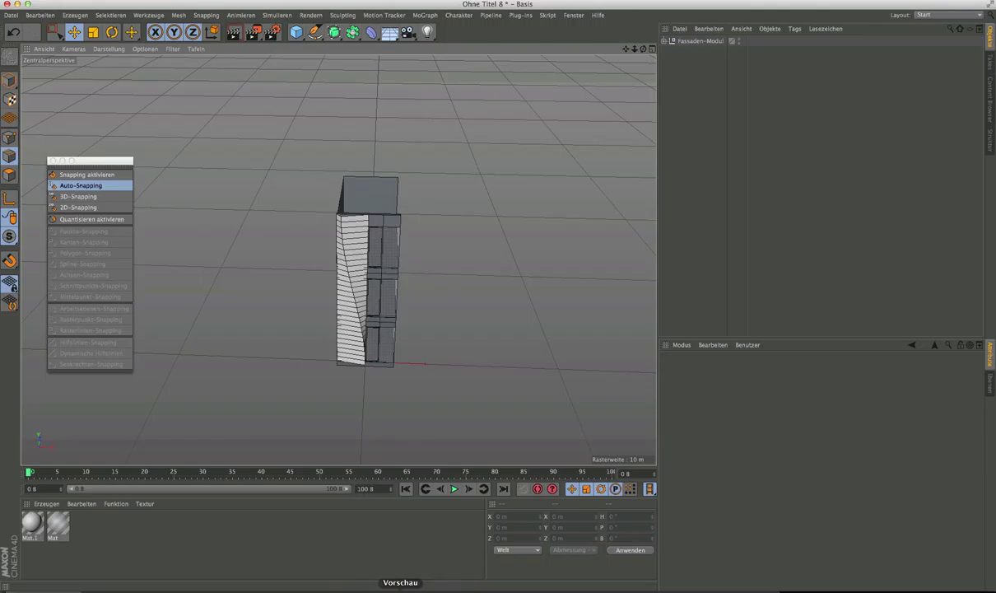
pyautogui.click(400, 589)
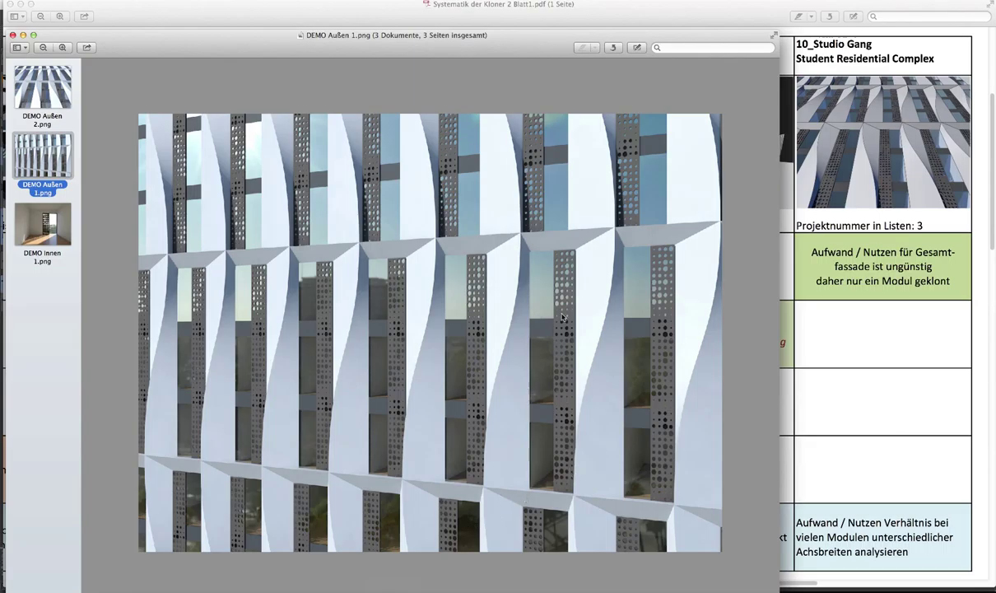
# View the DEMO Außen 2.png render in Preview, then return to Cinema 4D.
pyautogui.click(56, 84)
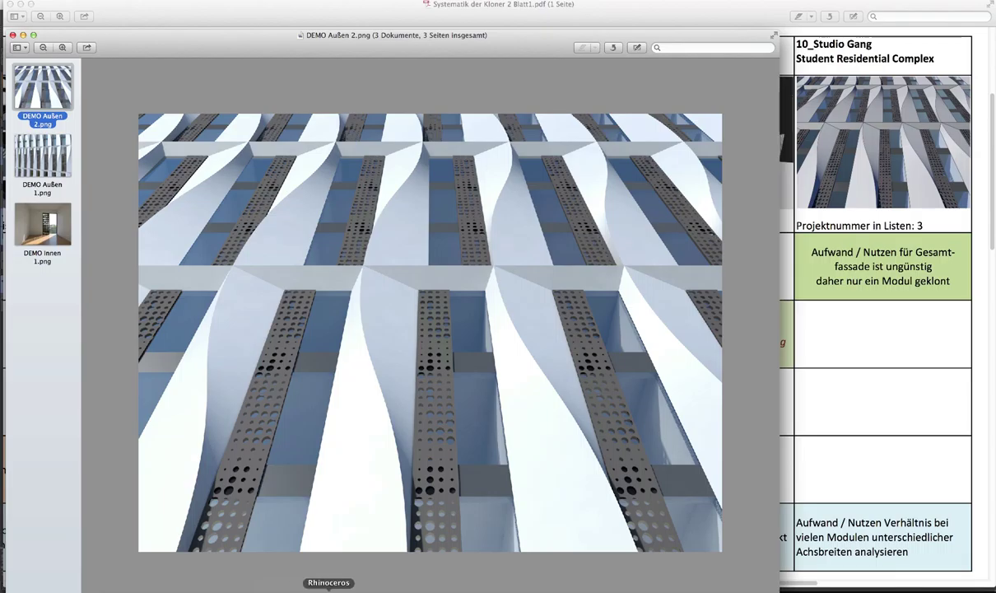
pyautogui.click(352, 590)
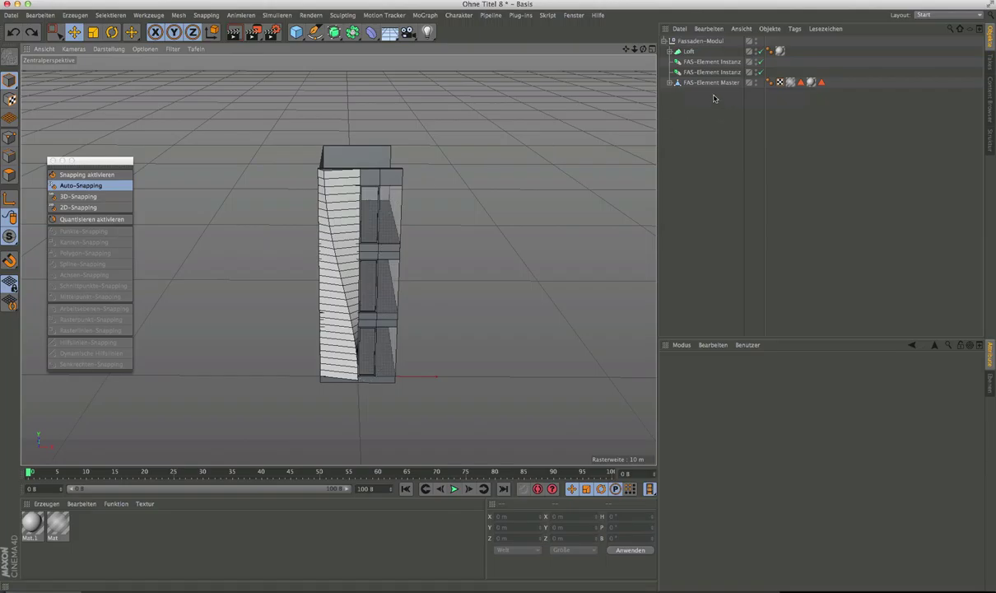
# Add an Ebene plane and orient it to face +Z.
pyautogui.click(297, 32)
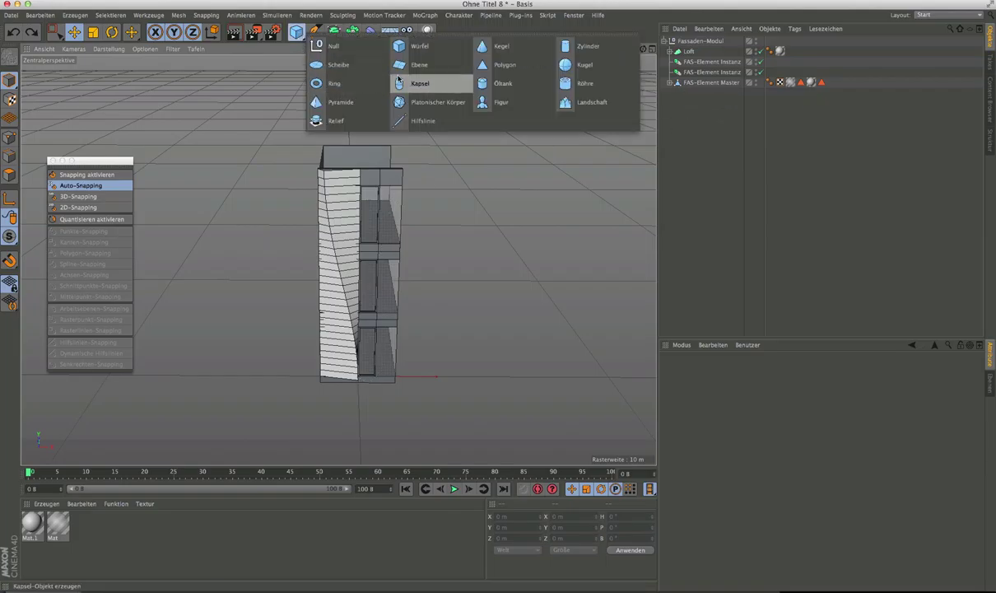
pyautogui.click(409, 72)
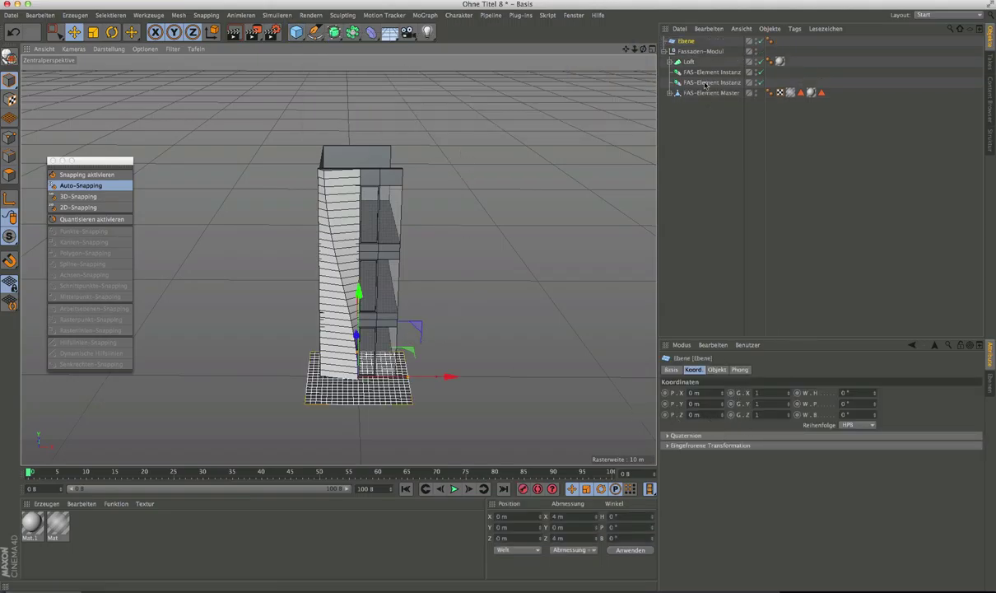
pyautogui.click(717, 369)
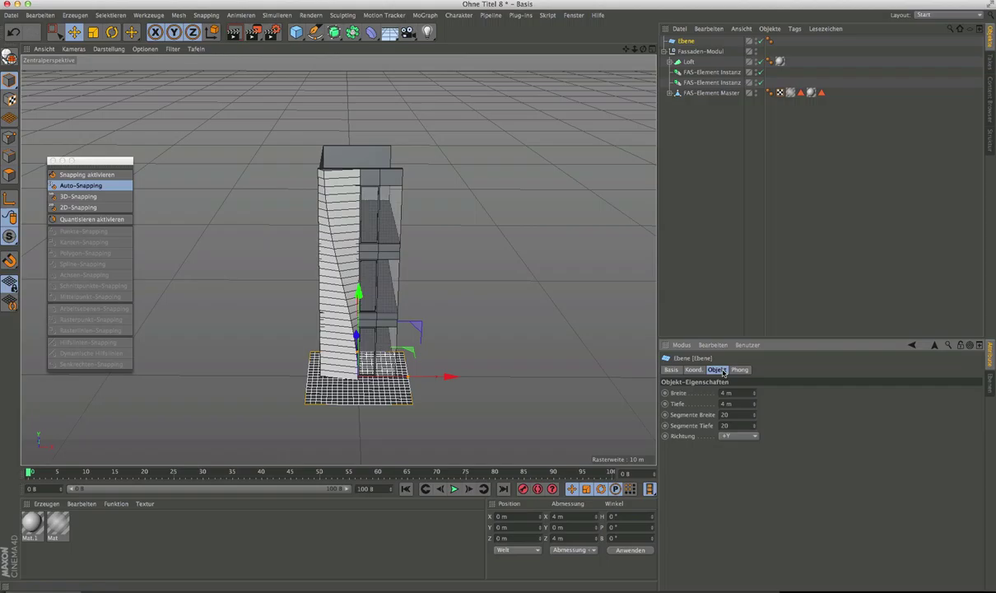
pyautogui.click(738, 436)
pyautogui.click(734, 489)
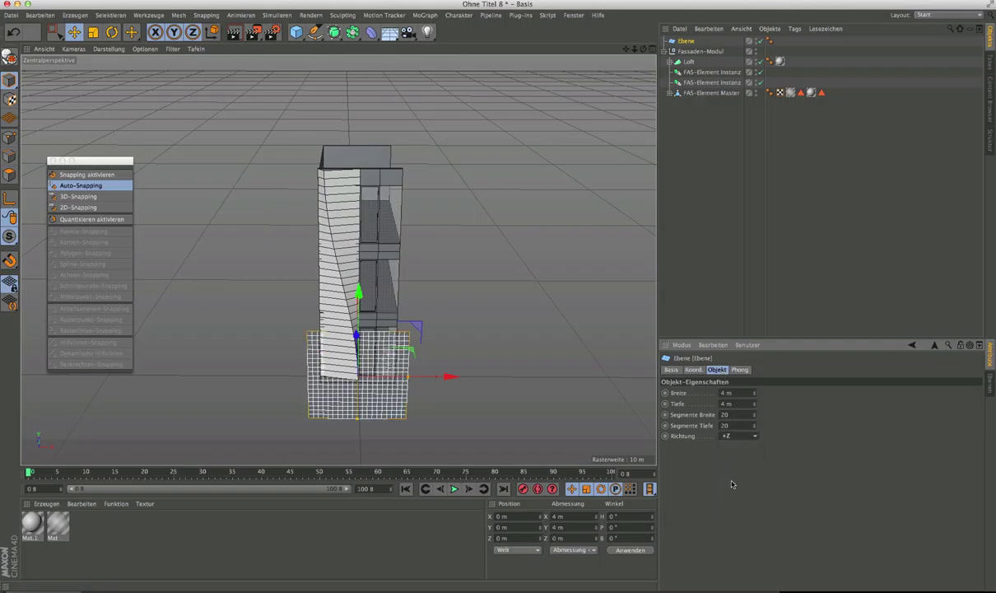
# Give the plane 1 width and 1 depth segment and a width of 0.7 m.
pyautogui.click(735, 417)
pyautogui.write('1')
pyautogui.press('Tab')
pyautogui.write('1')
pyautogui.press('Return')
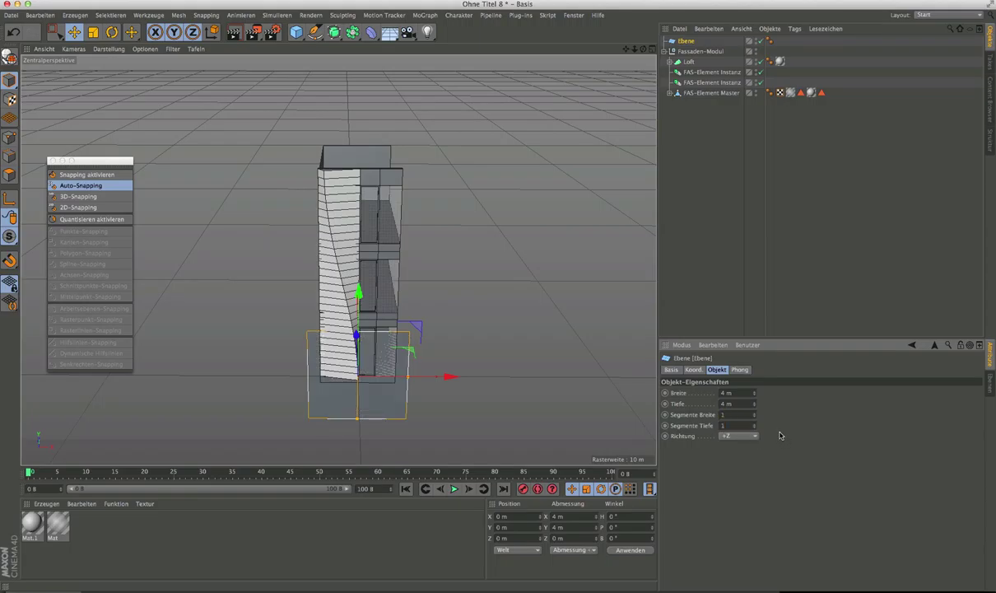
pyautogui.doubleClick(726, 405)
pyautogui.click(725, 398)
pyautogui.write('0.7')
pyautogui.press('Return')
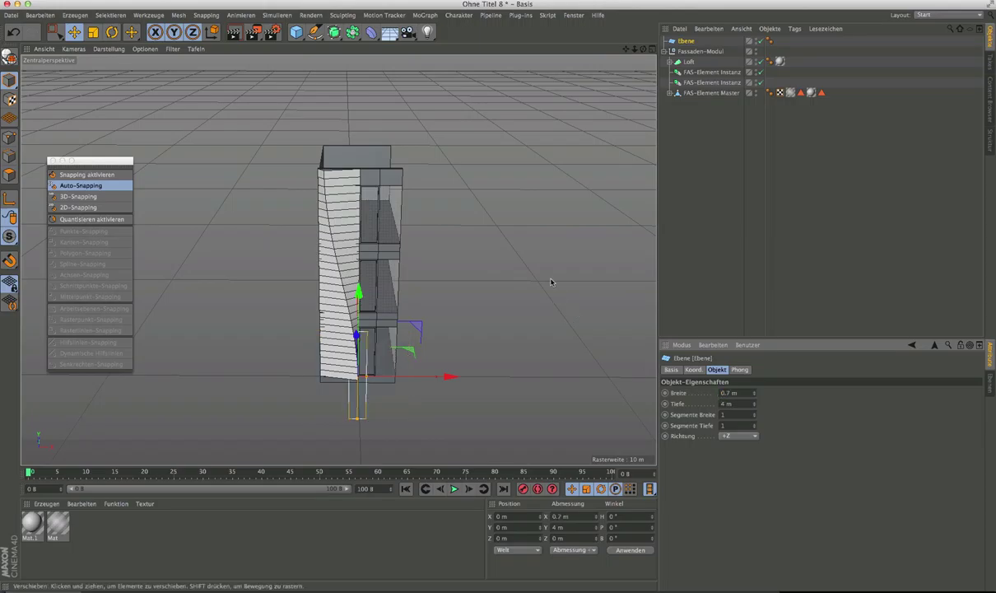
# Set the plane's X position to 0.35 m.
pyautogui.scroll(5, 385, 388)
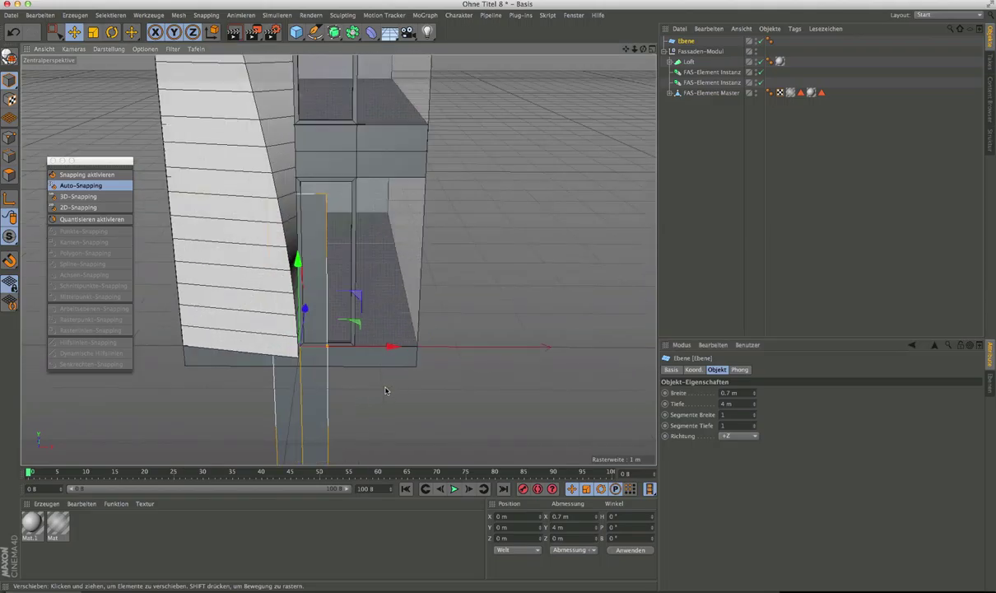
pyautogui.click(506, 517)
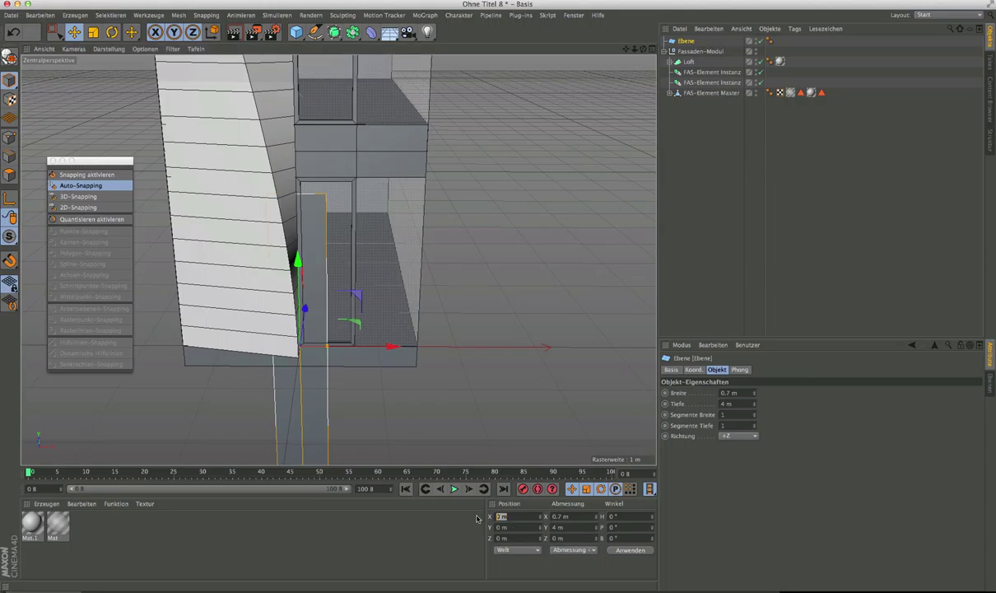
pyautogui.press('BackSpace')
pyautogui.press('Return')
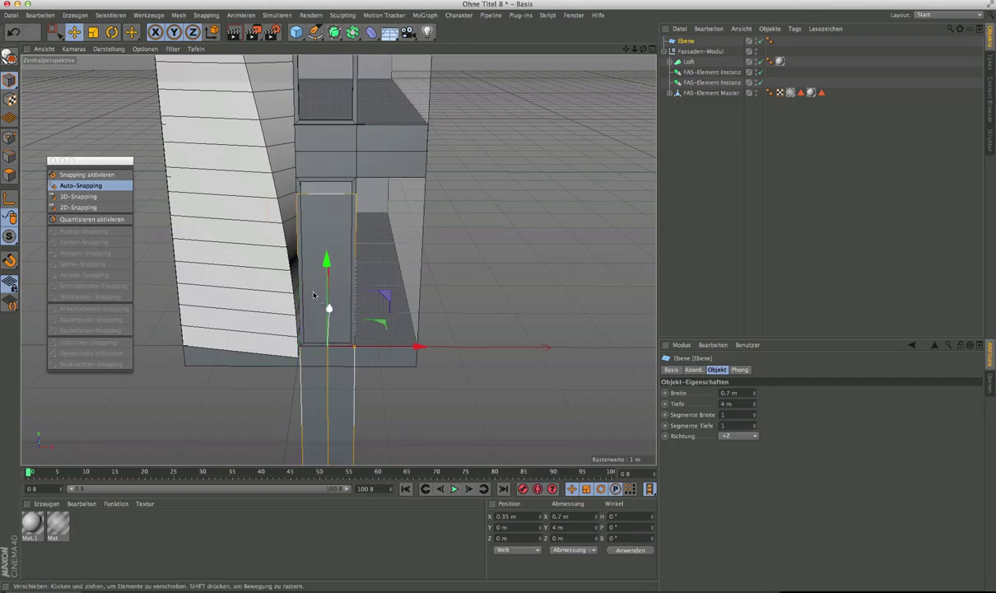
# Raise the plane to Y position 2 m.
pyautogui.scroll(-3, 302, 274)
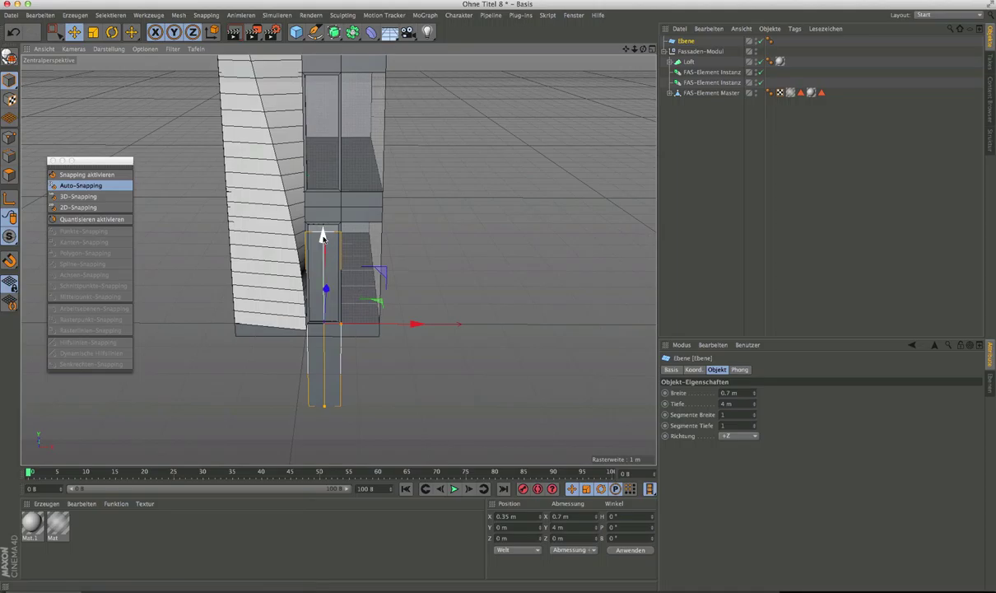
pyautogui.moveTo(324, 234); pyautogui.dragTo(321, 140)
pyautogui.scroll(4, 337, 326)
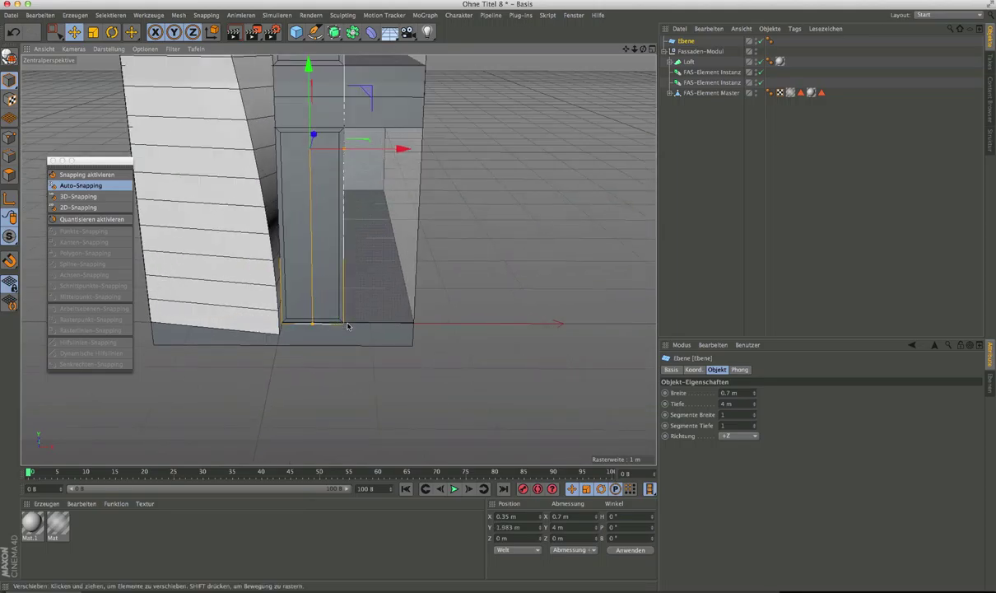
pyautogui.doubleClick(504, 527)
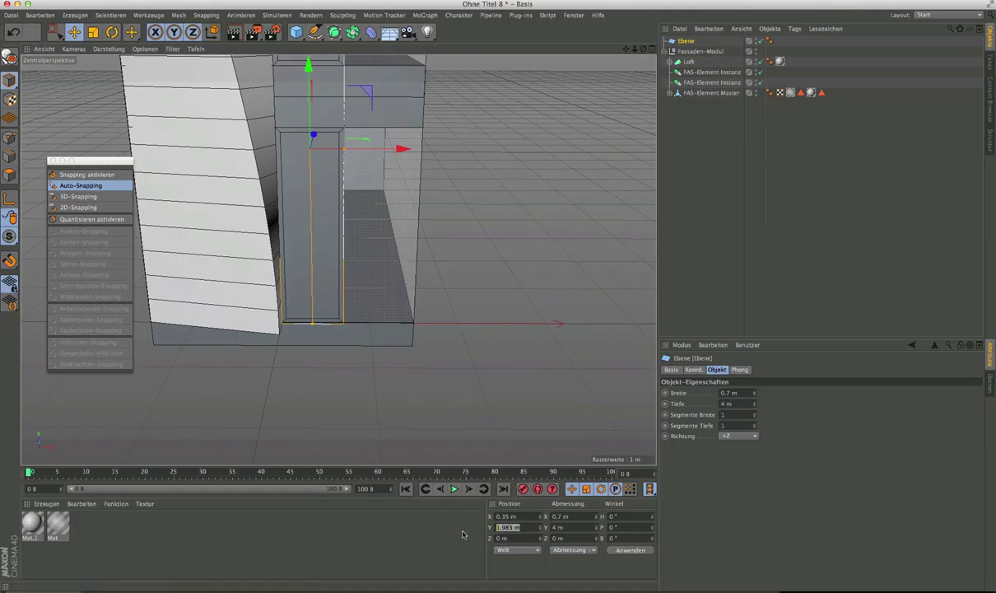
pyautogui.press('BackSpace')
pyautogui.write('2')
pyautogui.press('Return')
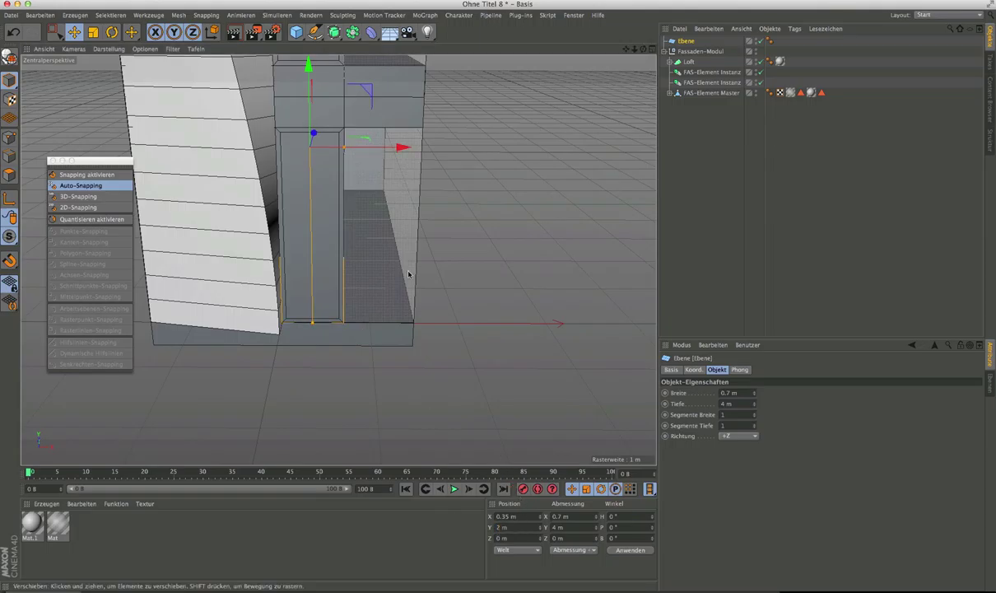
# Set the plane's Z position to -0.05 m and zoom out to show the whole module.
pyautogui.keyDown('alt'); pyautogui.moveTo(334, 216); pyautogui.dragTo(285, 215); pyautogui.keyUp('alt')
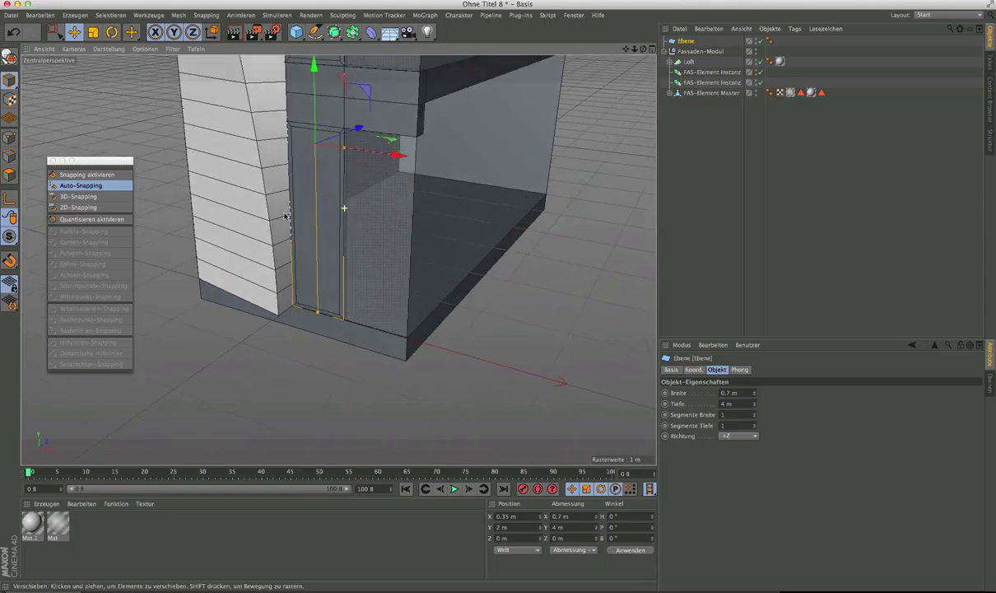
pyautogui.moveTo(360, 130); pyautogui.dragTo(356, 133)
pyautogui.moveTo(510, 539); pyautogui.dragTo(538, 546)
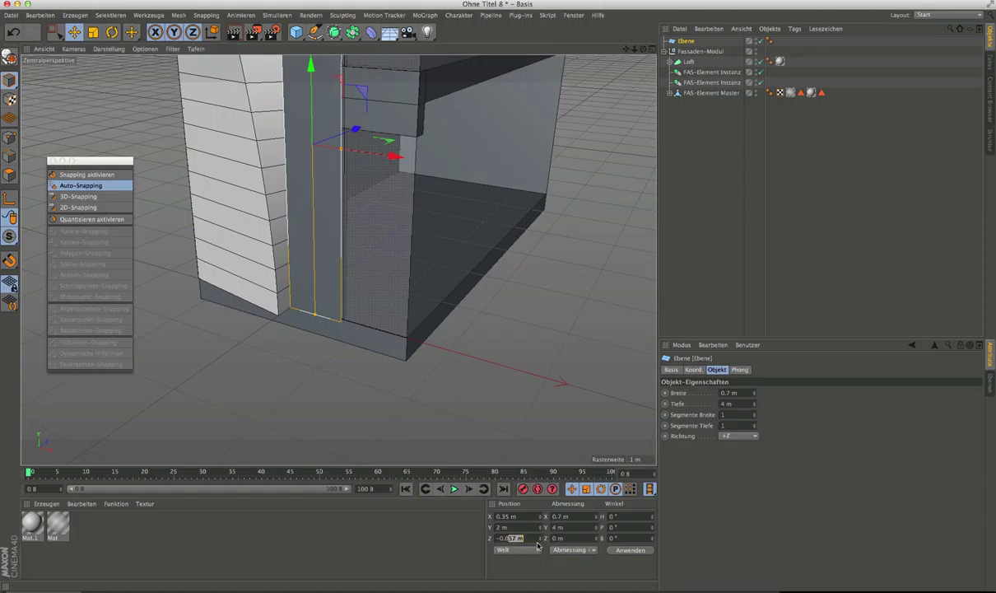
pyautogui.write('5')
pyautogui.press('Return')
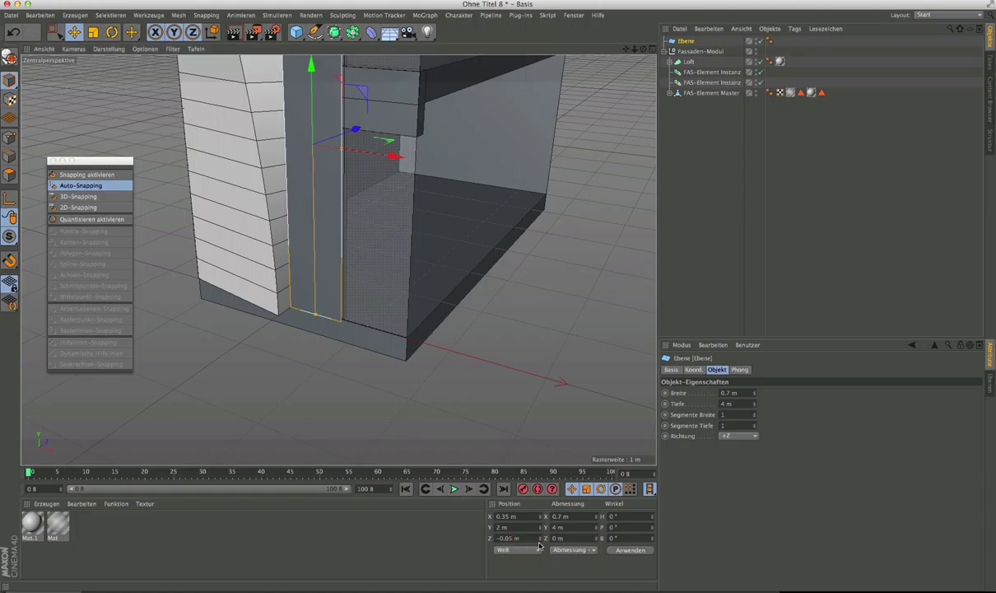
pyautogui.scroll(-5, 296, 330)
pyautogui.keyDown('alt'); pyautogui.moveTo(295, 328); pyautogui.dragTo(482, 391); pyautogui.keyUp('alt')
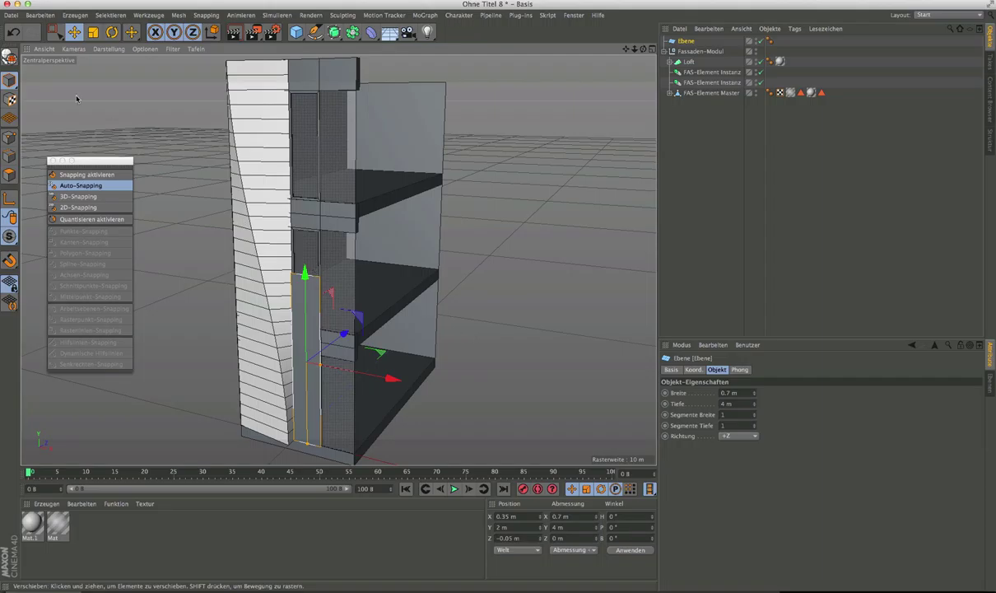
# Make the plane editable and raise its top points to about Y 7.8 m.
pyautogui.click(10, 56)
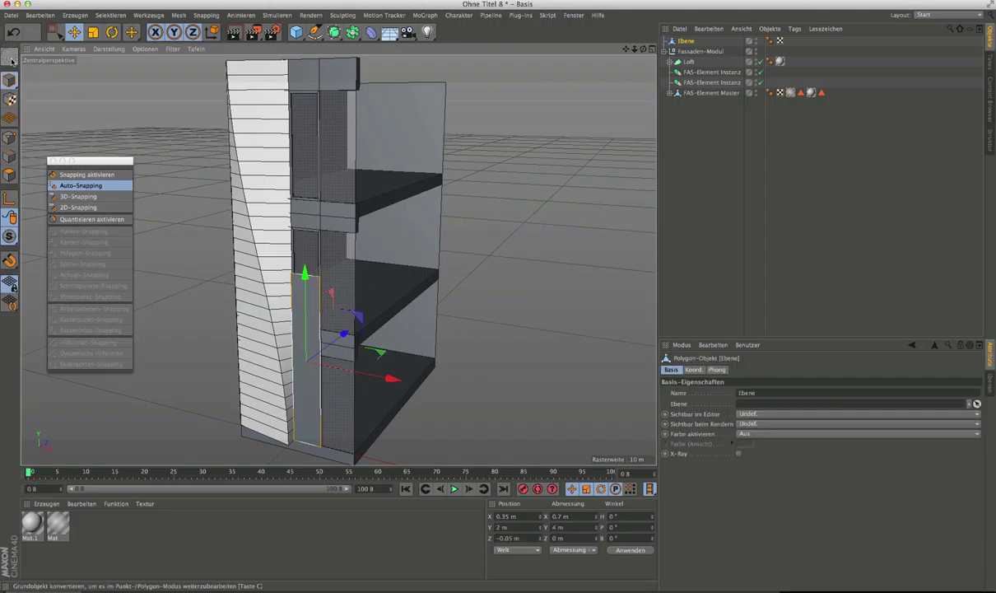
pyautogui.click(10, 140)
pyautogui.click(58, 31)
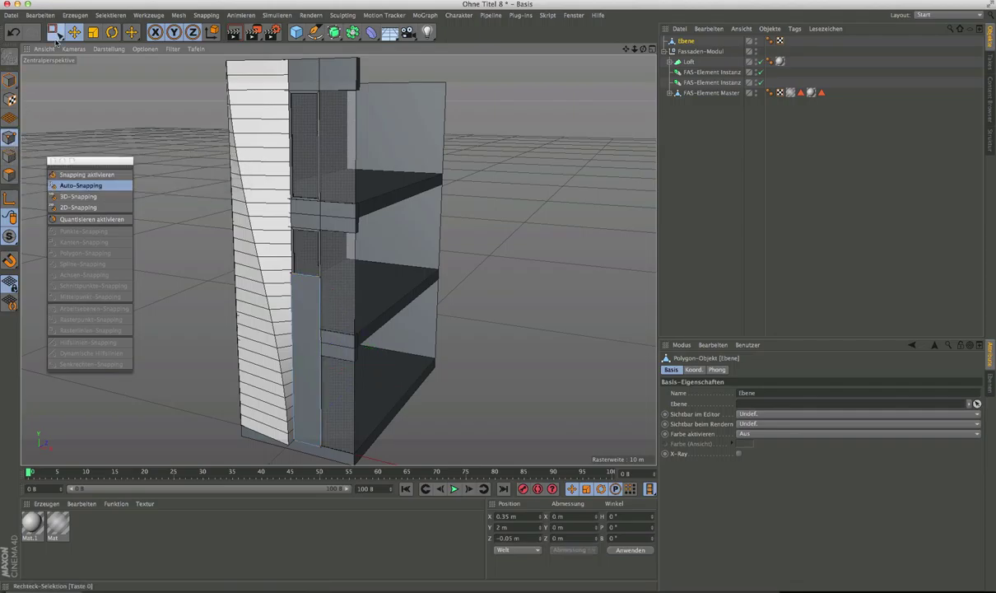
pyautogui.moveTo(352, 296); pyautogui.dragTo(212, 226)
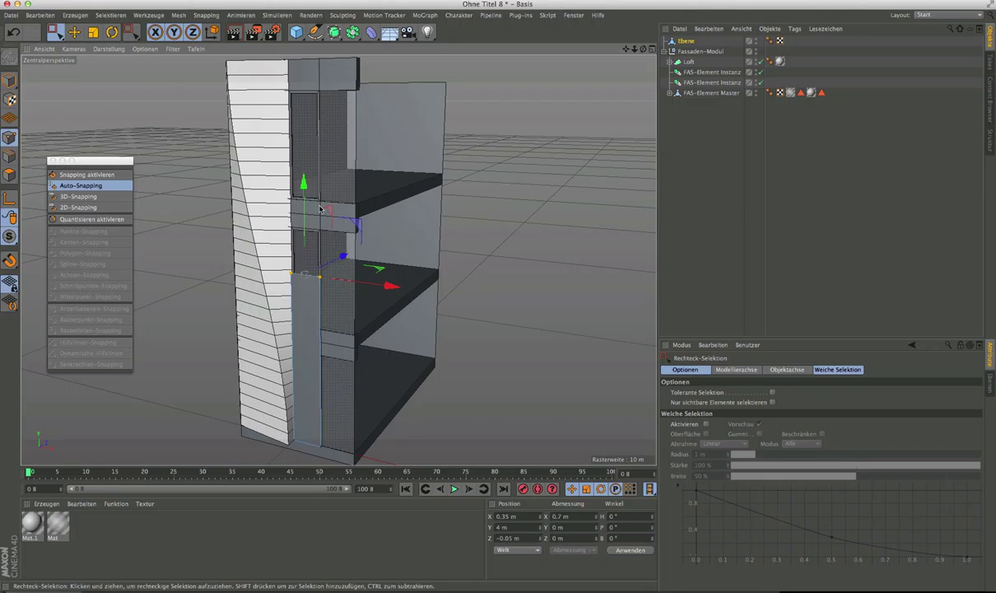
pyautogui.moveTo(294, 187); pyautogui.dragTo(303, 83)
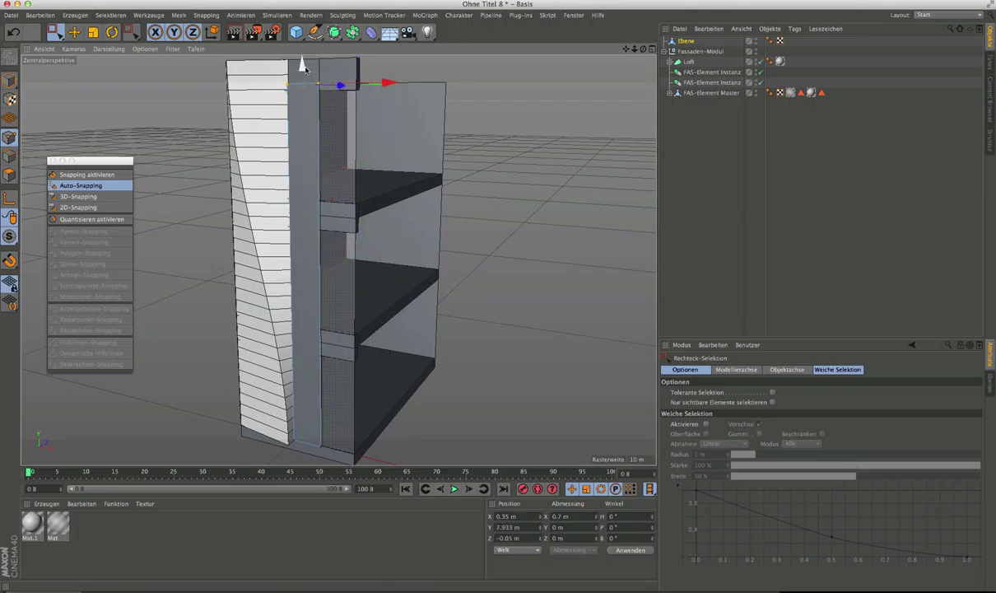
pyautogui.scroll(3, 304, 69)
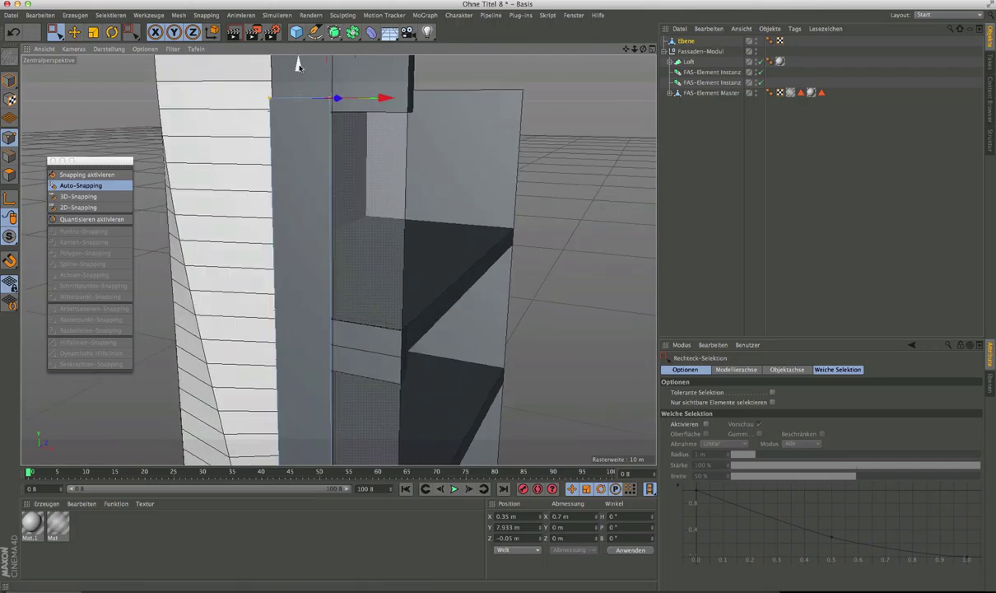
pyautogui.moveTo(298, 66)
pyautogui.mouseDown()
pyautogui.moveTo(299, 95)
pyautogui.moveTo(300, 80)
pyautogui.mouseUp()
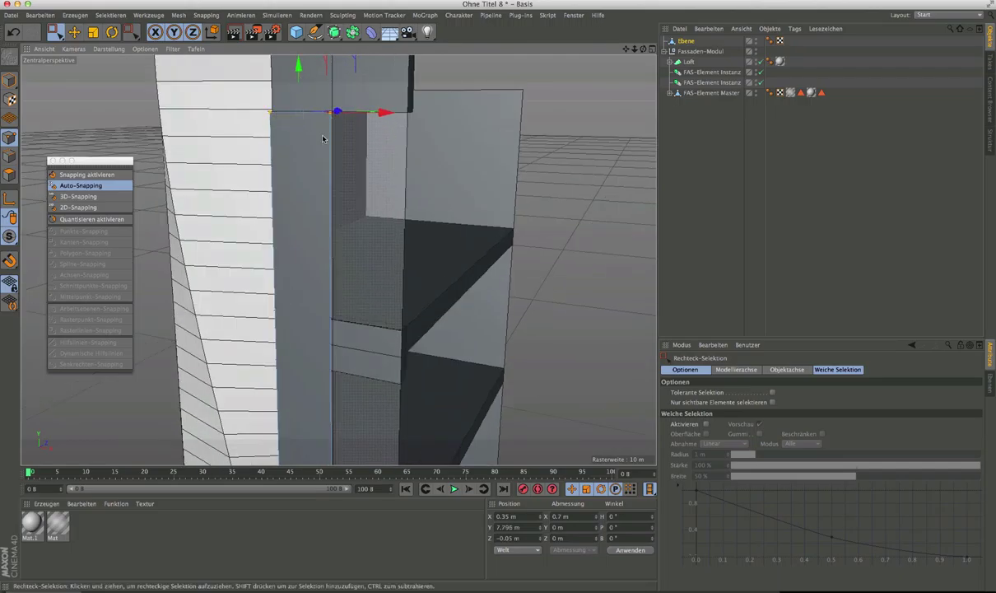
pyautogui.scroll(-3, 321, 131)
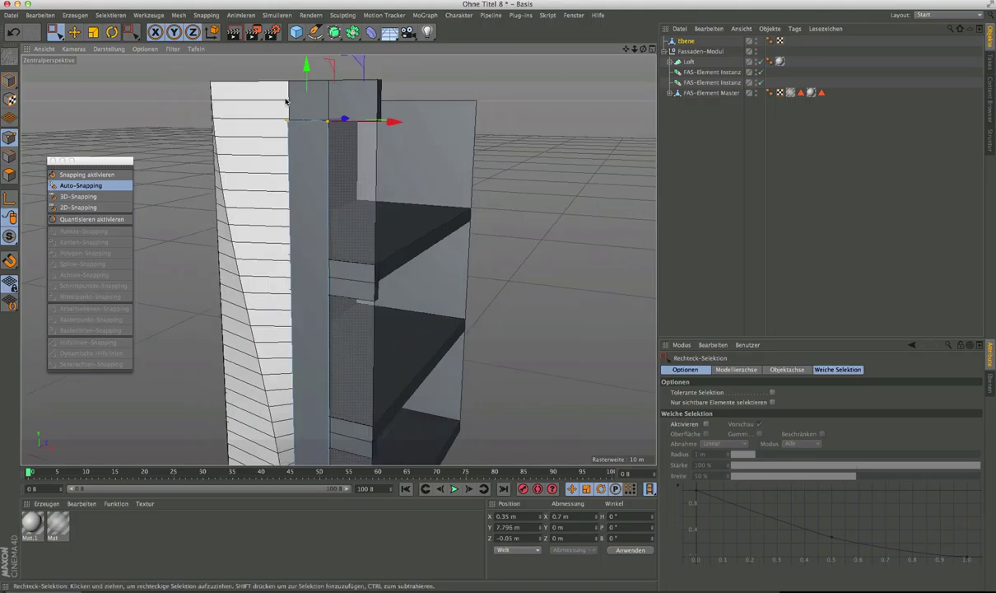
pyautogui.scroll(4, 333, 124)
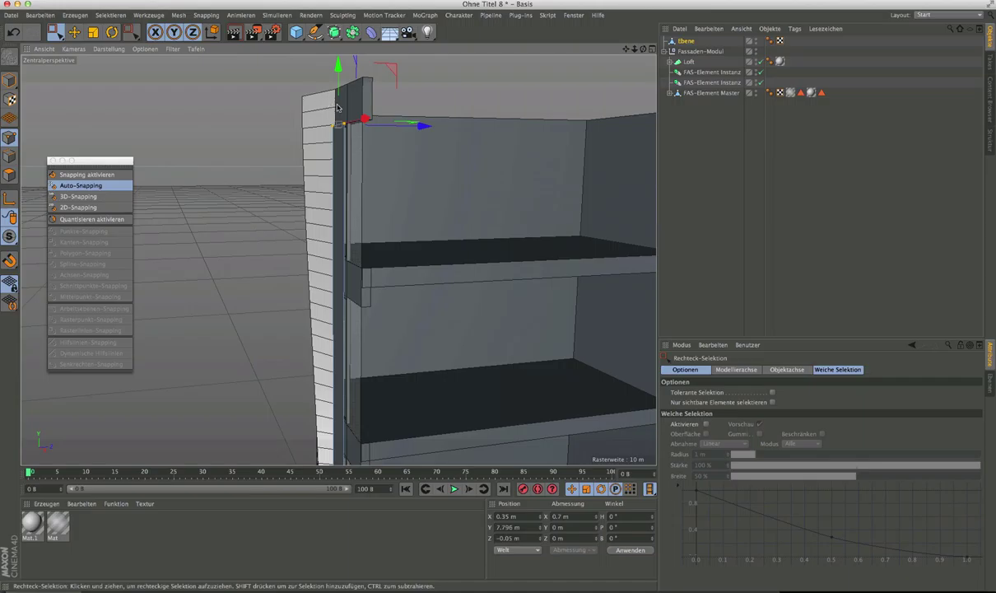
pyautogui.scroll(-5, 334, 148)
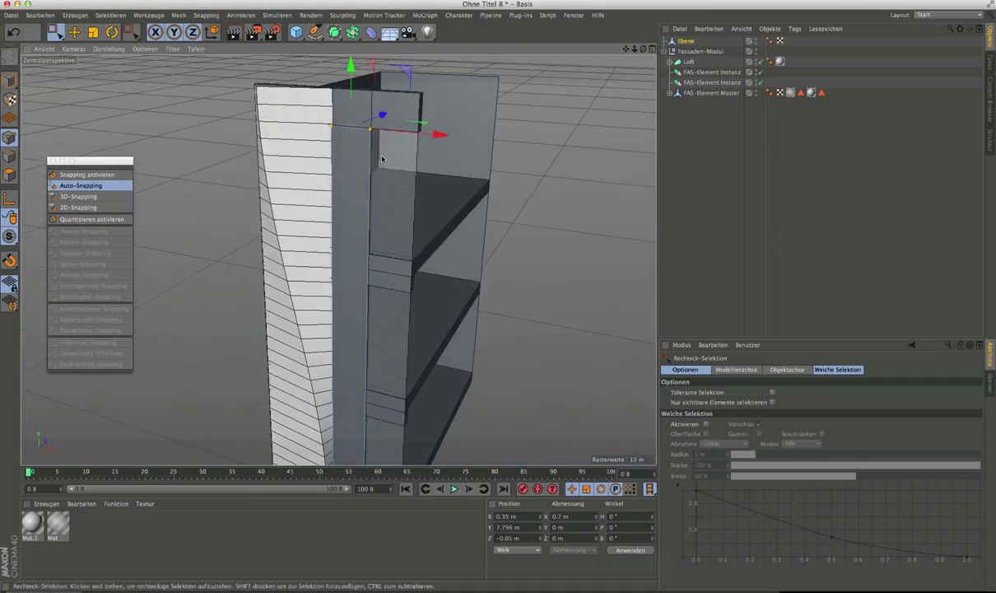
# Orbit around the deselected plane to check its raised top edge from frontal and side angles.
pyautogui.keyDown('alt'); pyautogui.moveTo(354, 177); pyautogui.dragTo(290, 168); pyautogui.keyUp('alt')
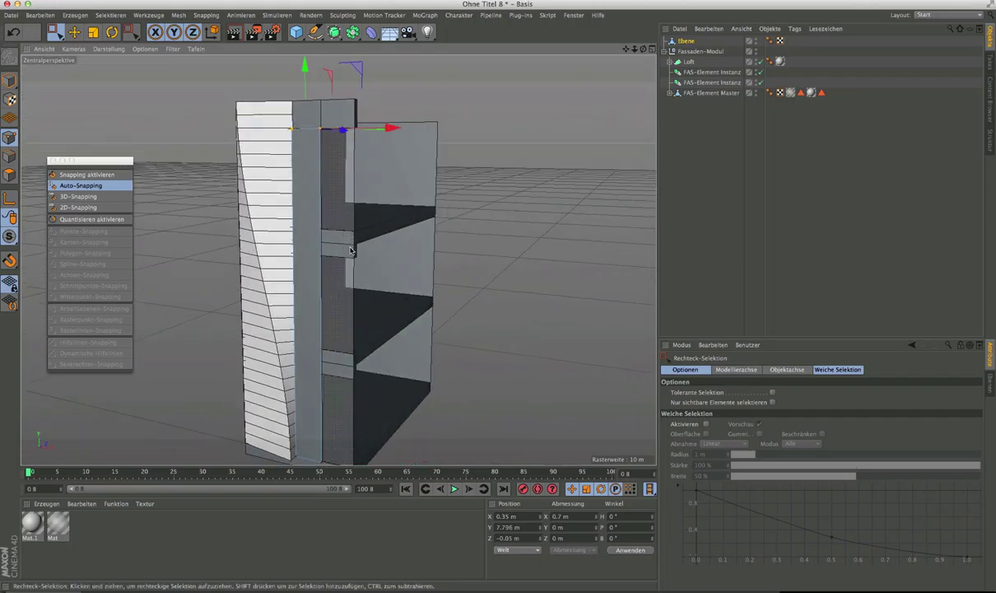
pyautogui.keyDown('alt'); pyautogui.moveTo(345, 216); pyautogui.dragTo(339, 258); pyautogui.keyUp('alt')
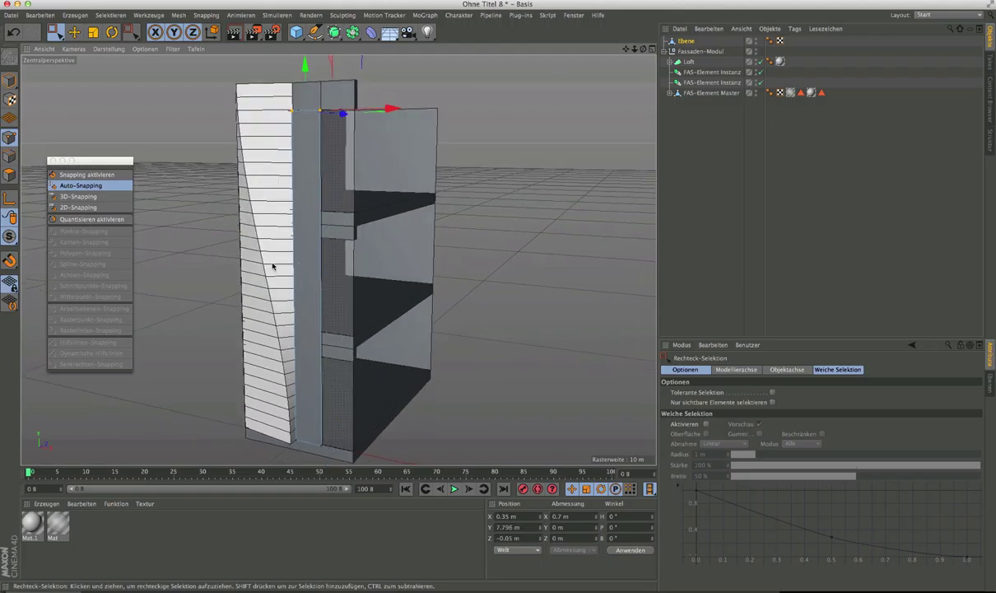
pyautogui.click(722, 132)
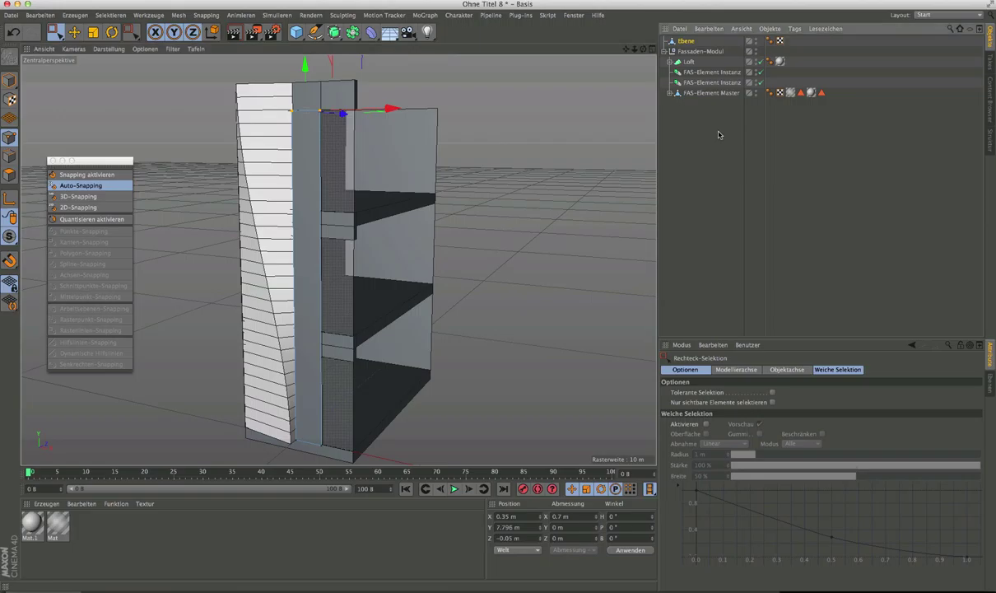
pyautogui.keyDown('alt'); pyautogui.moveTo(340, 195); pyautogui.dragTo(414, 211); pyautogui.keyUp('alt')
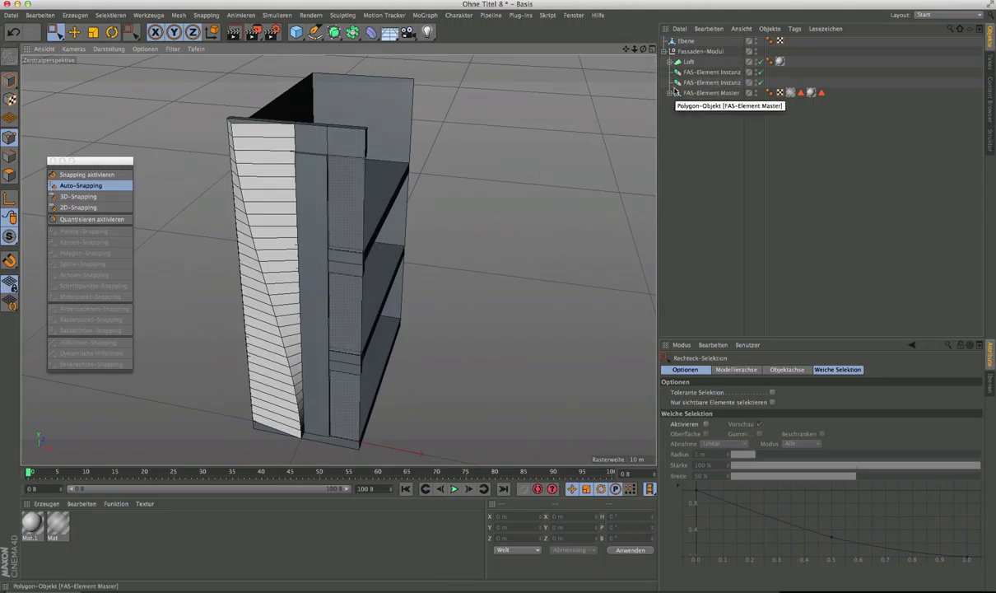
# Rename the plane to 'Verschattung'.
pyautogui.doubleClick(688, 43)
pyautogui.write('Ve')
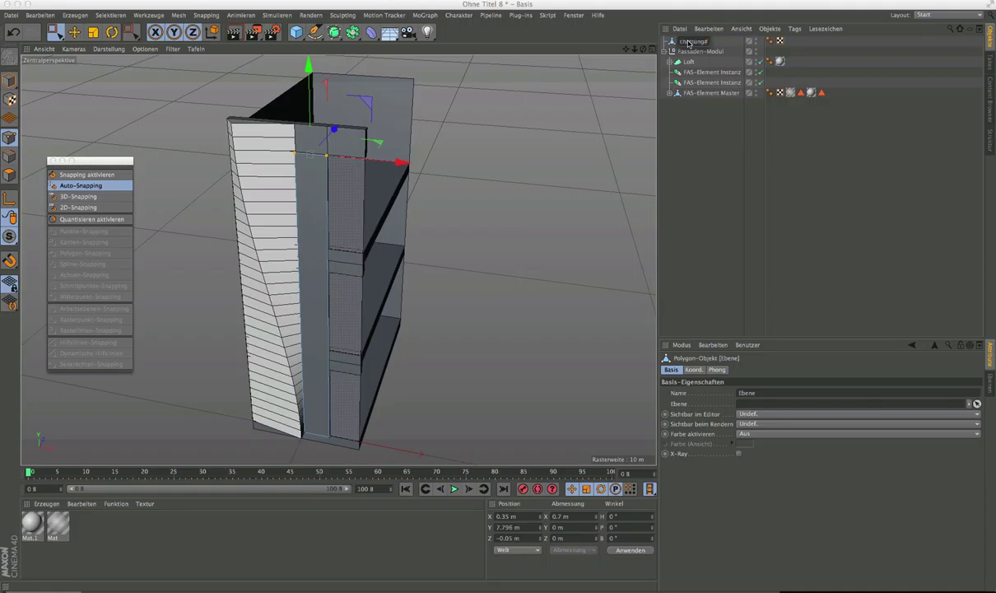
pyautogui.write('rschattung')
pyautogui.press('Return')
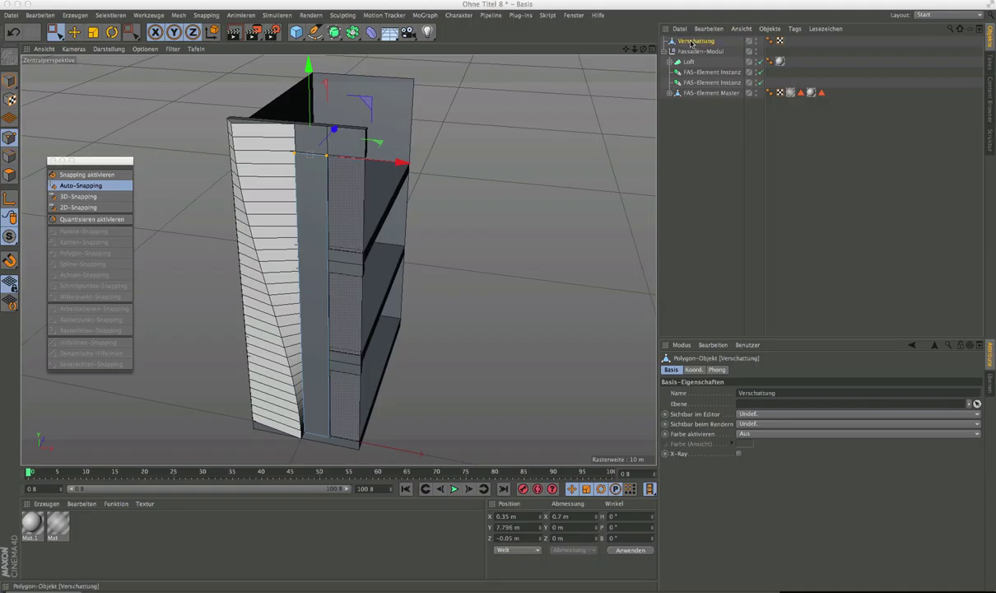
# Nest Verschattung inside the Fassaden-Modul group and collapse that group's hierarchy.
pyautogui.moveTo(691, 43); pyautogui.dragTo(697, 51)
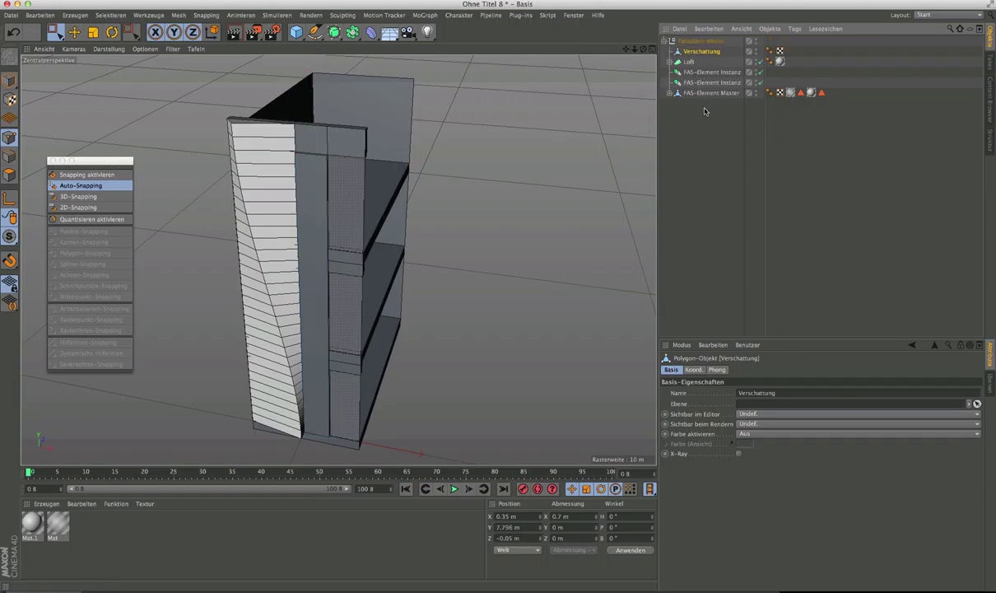
pyautogui.click(674, 43)
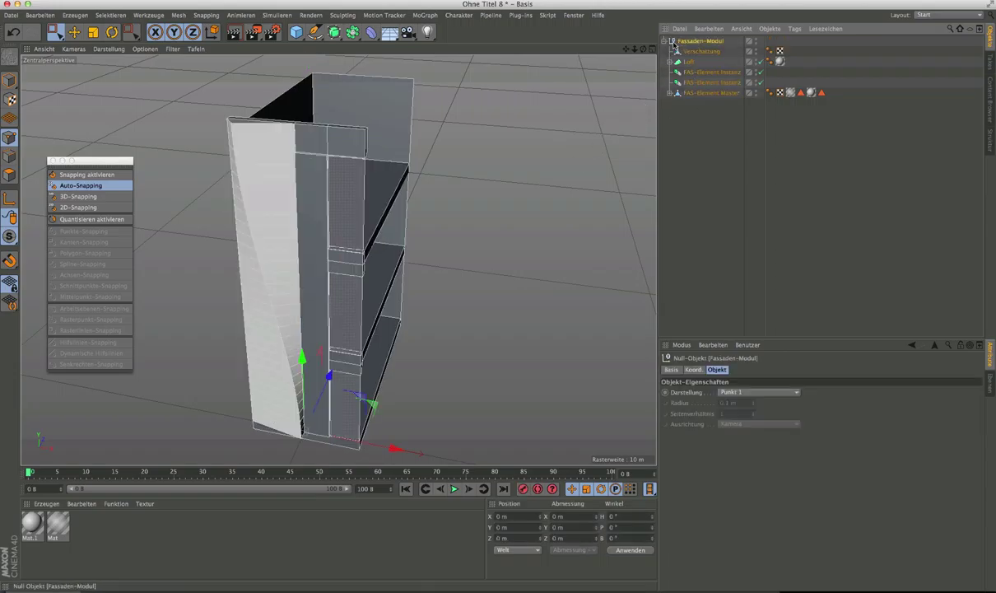
pyautogui.click(667, 41)
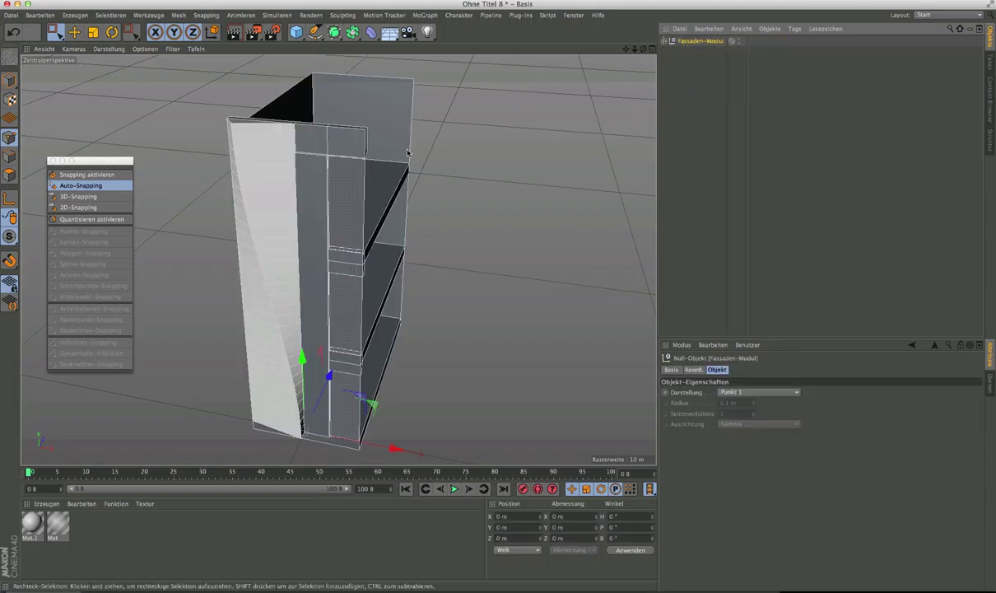
pyautogui.scroll(-5, 398, 189)
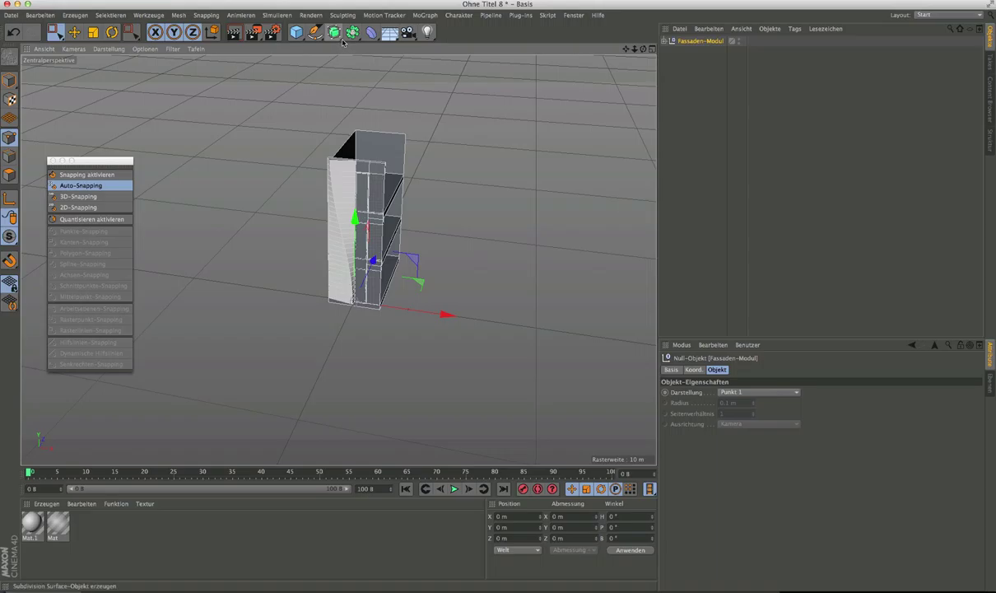
# Create an Instance object referencing the Fassaden-Modul group.
pyautogui.moveTo(353, 31); pyautogui.dragTo(532, 67)
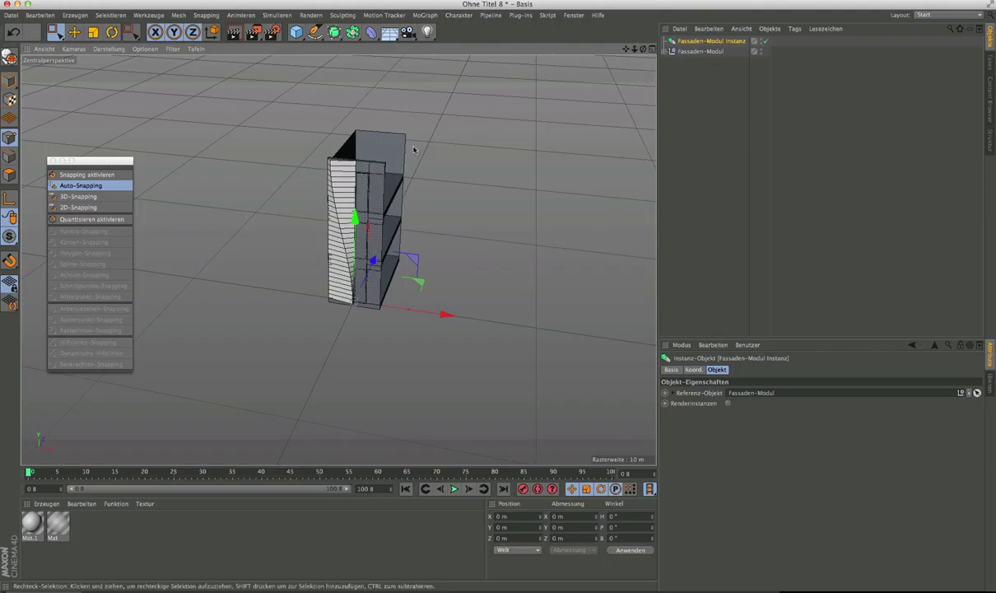
pyautogui.moveTo(644, 53); pyautogui.dragTo(644, 54)
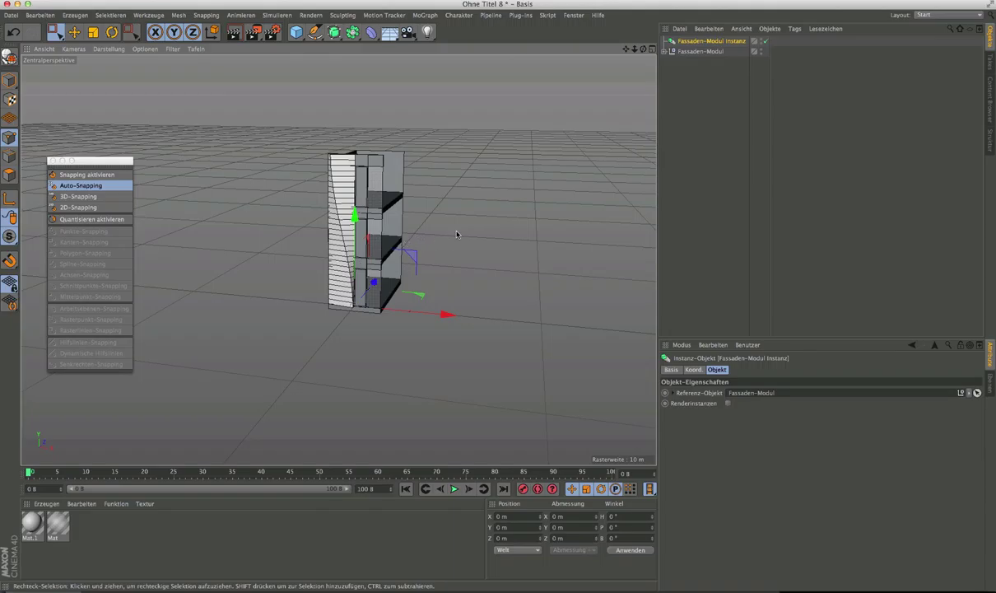
pyautogui.click(696, 52)
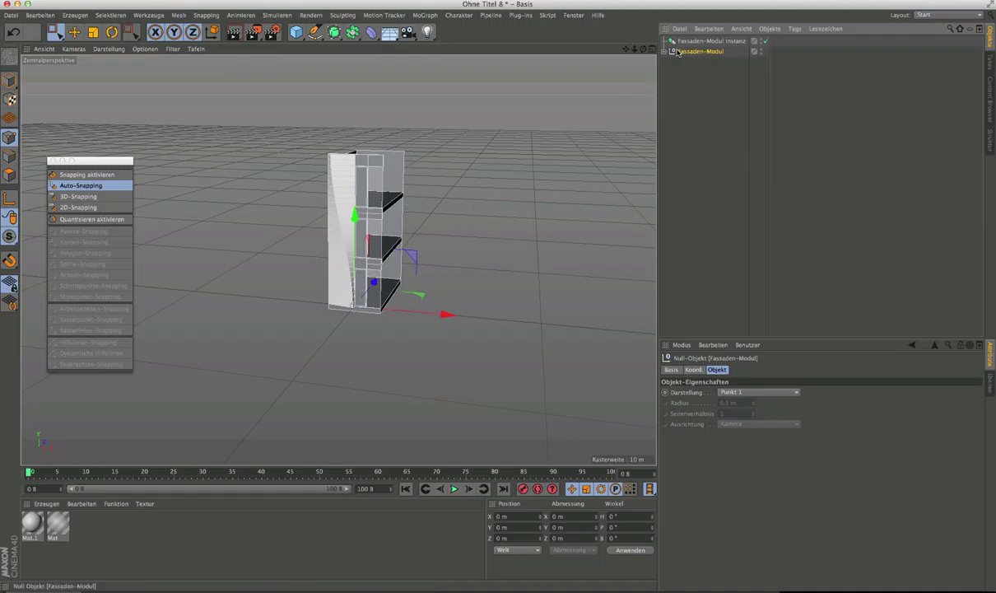
pyautogui.click(394, 200)
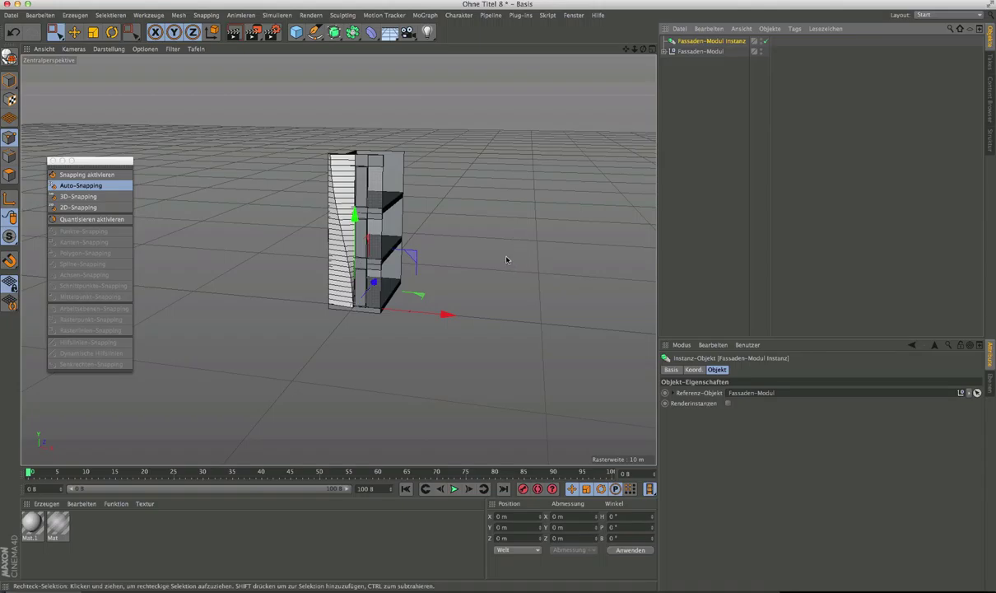
# Set the instance's Y position to 10 m, then copy and paste a second instance.
pyautogui.click(499, 527)
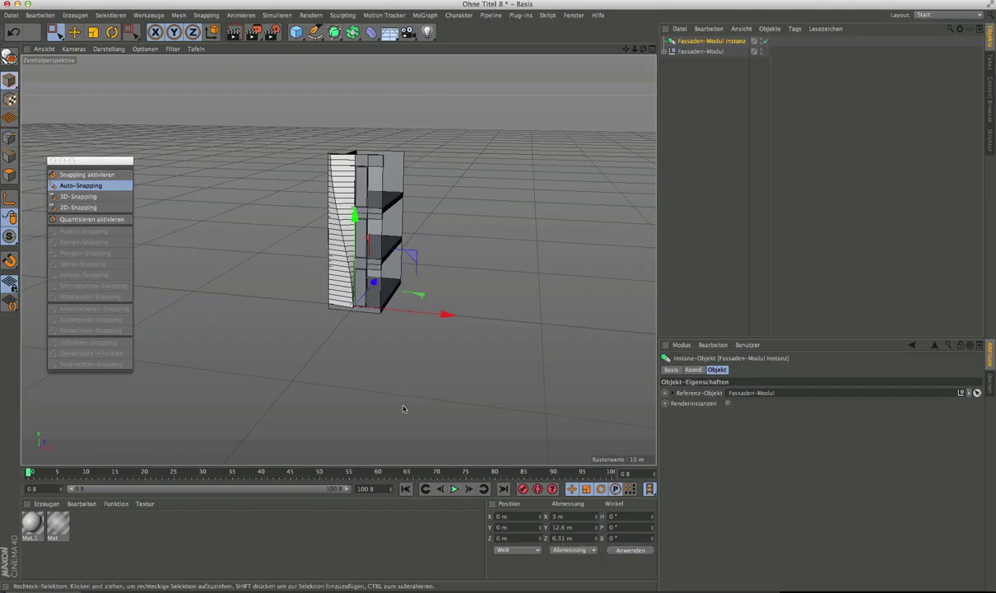
pyautogui.click(519, 528)
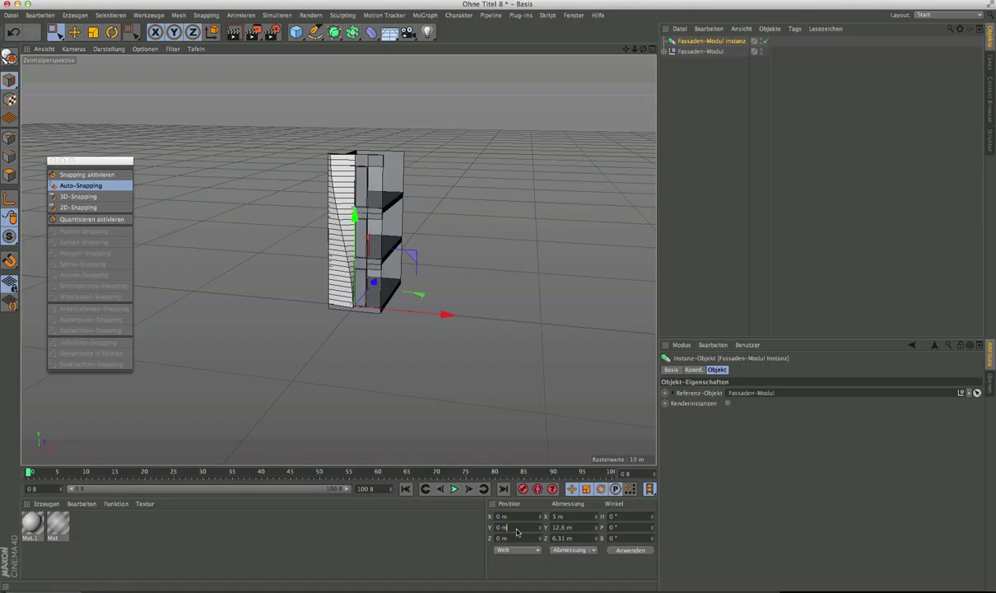
pyautogui.write('10')
pyautogui.press('Return')
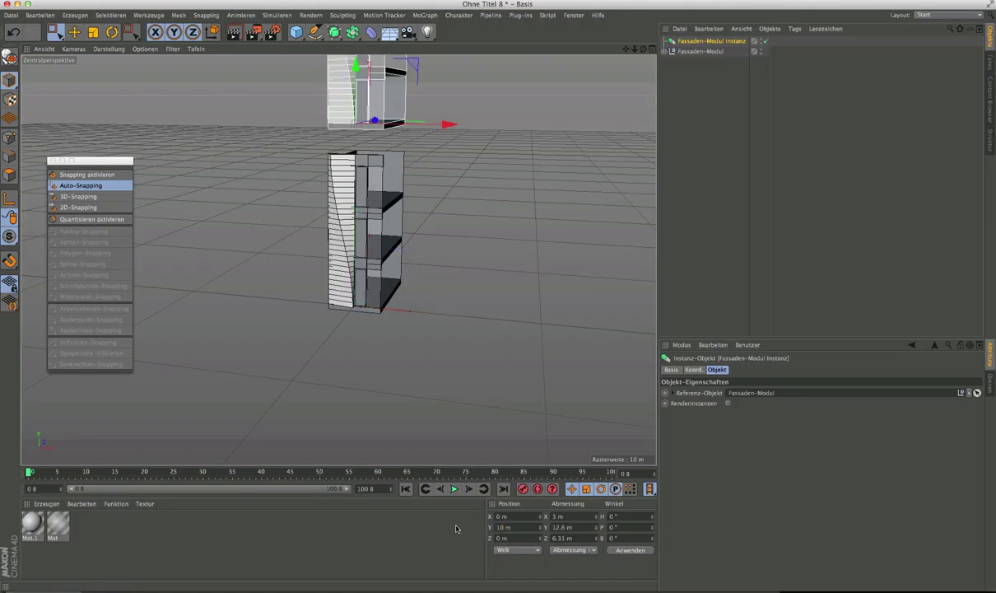
pyautogui.scroll(-3, 364, 392)
pyautogui.scroll(5, 398, 173)
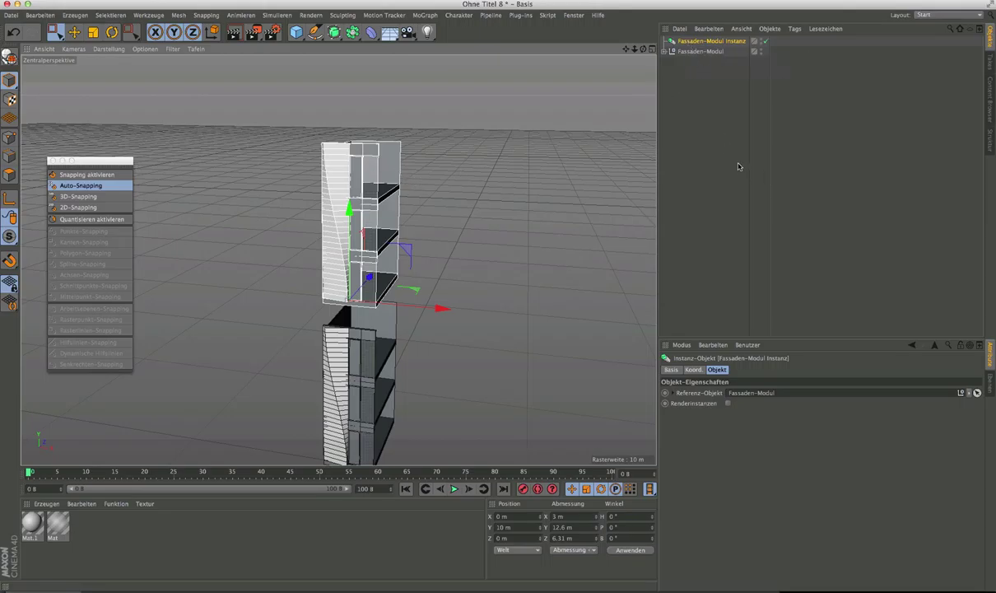
pyautogui.press('super+c')
pyautogui.press('super+v')
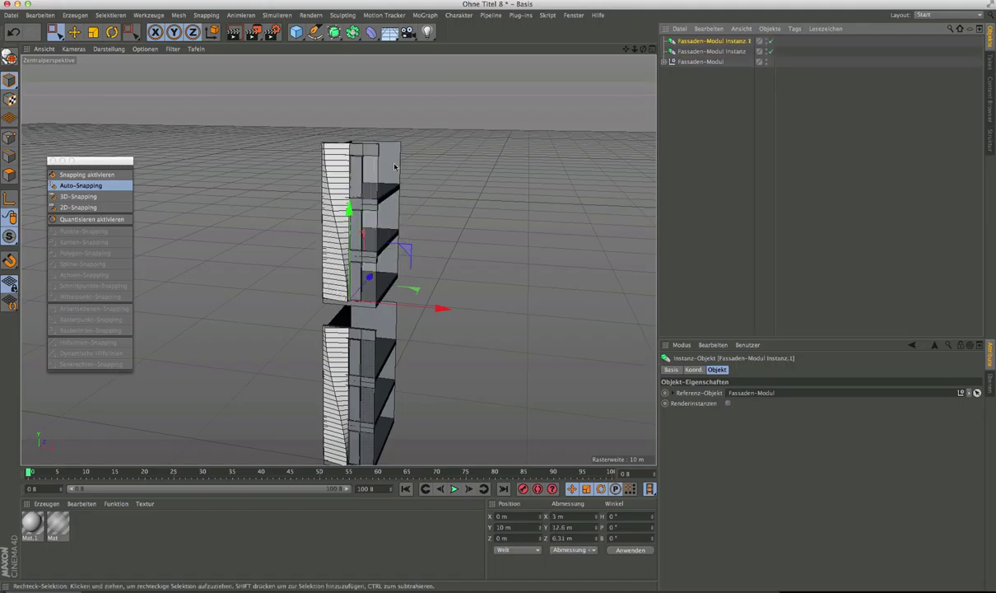
# Lift the pasted instance Instanz.1 to Y 18.4 m and show its coordinates.
pyautogui.click(519, 528)
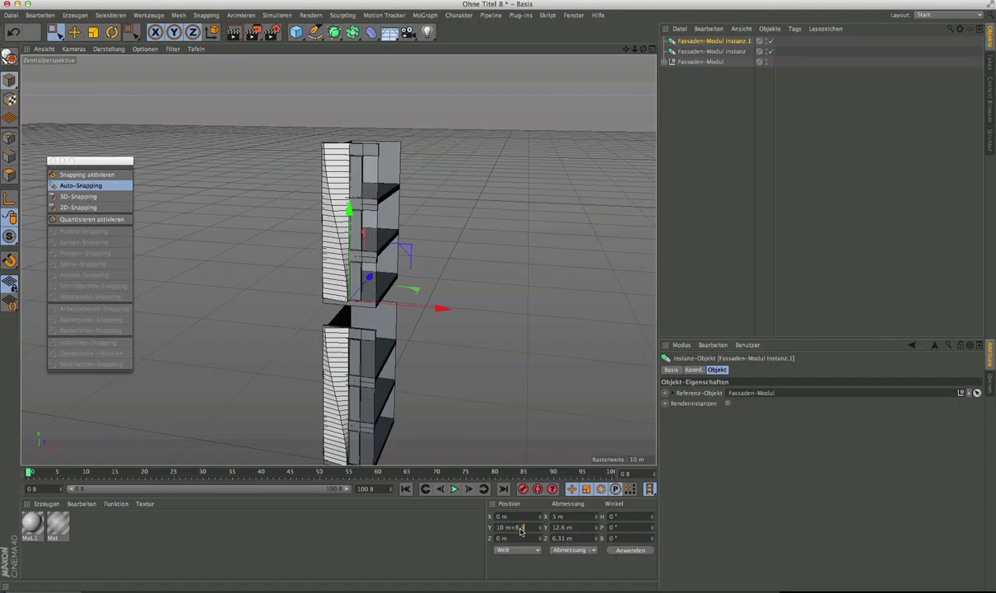
pyautogui.press('Return')
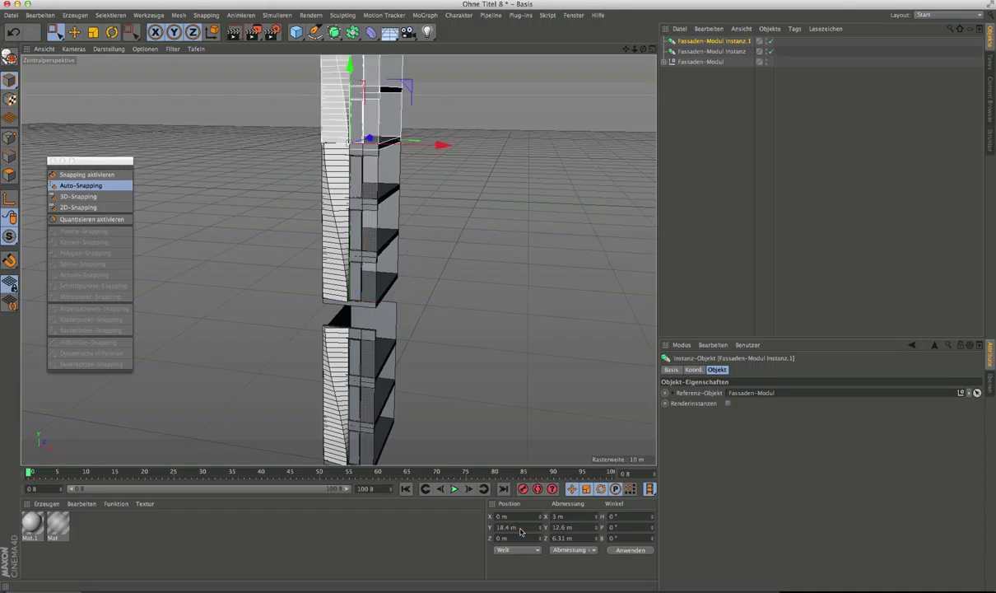
pyautogui.click(694, 369)
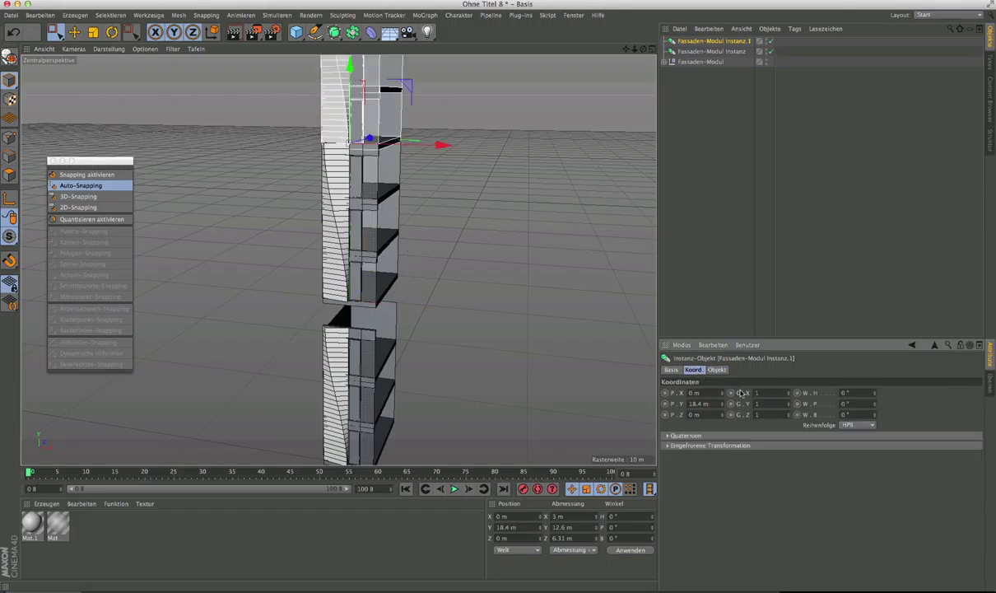
# Mirror Instanz.1 by setting its X scale to -1.
pyautogui.click(754, 397)
pyautogui.write('-')
pyautogui.press('Return')
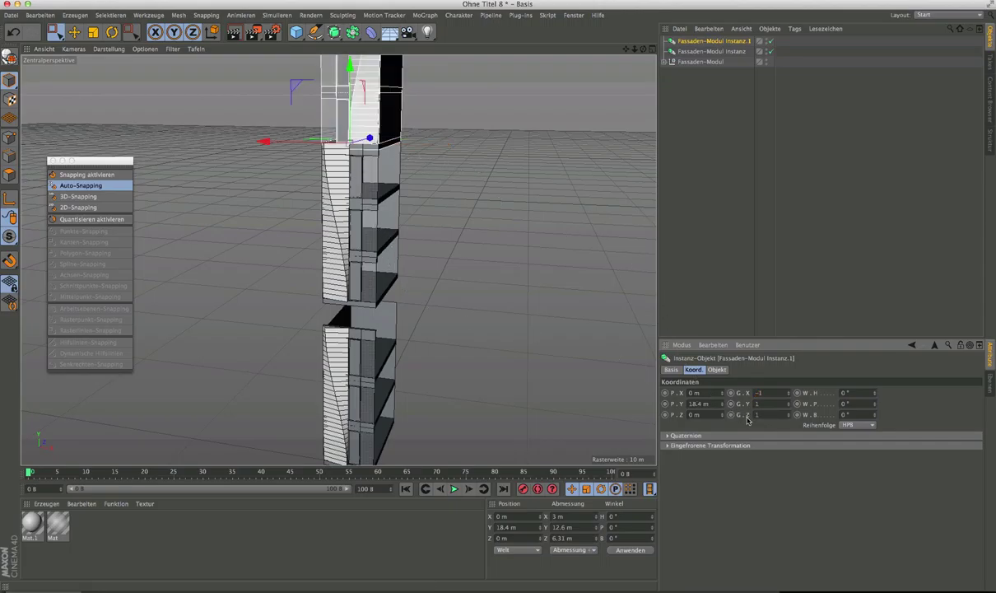
pyautogui.scroll(3, 331, 113)
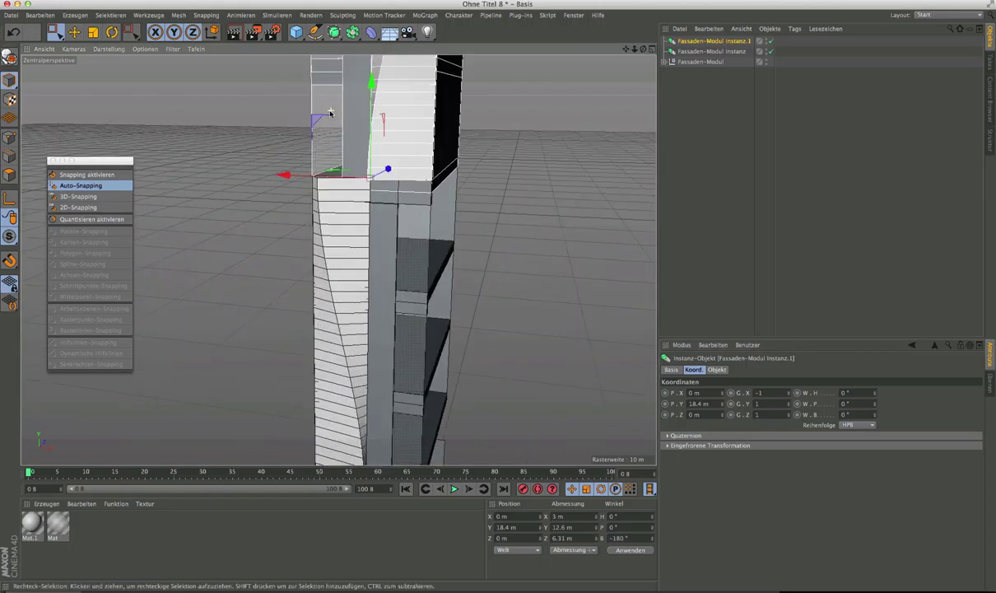
pyautogui.scroll(4, 356, 196)
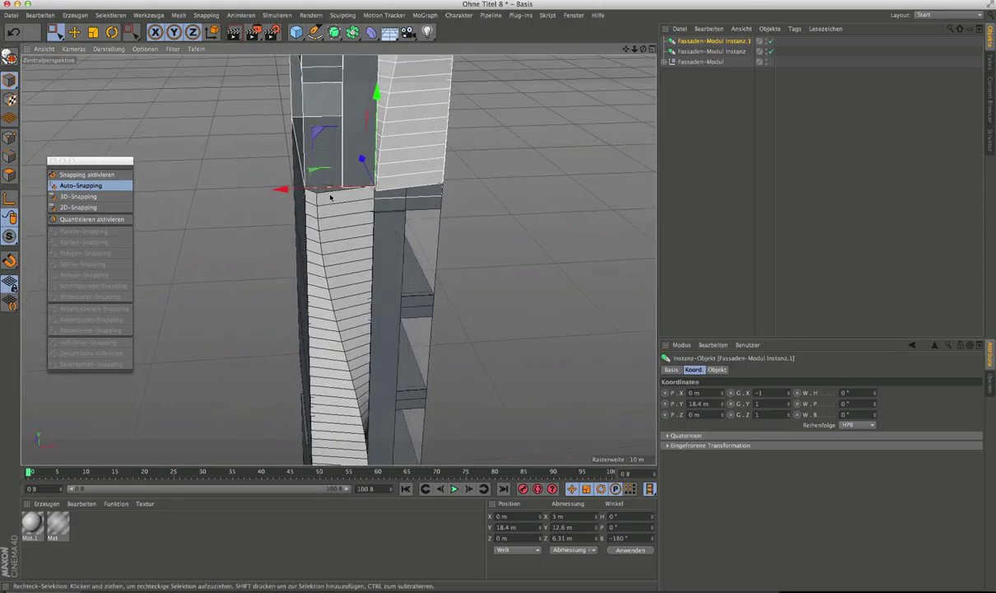
# Shift Instanz.1 to X -1.275 m so it lines up over the module below.
pyautogui.moveTo(279, 189); pyautogui.dragTo(217, 197)
pyautogui.scroll(5, 300, 196)
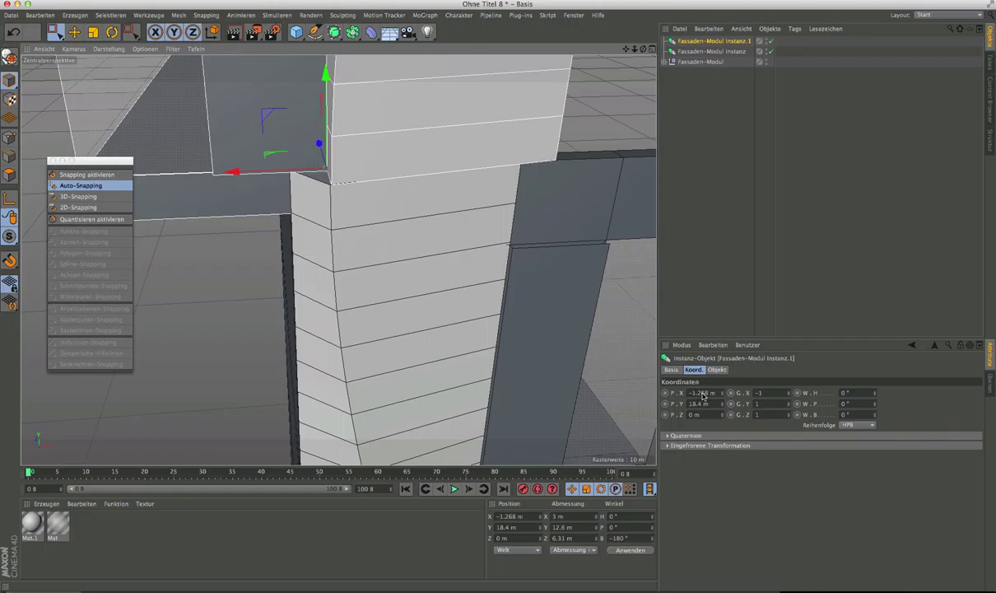
pyautogui.moveTo(704, 395); pyautogui.dragTo(713, 395)
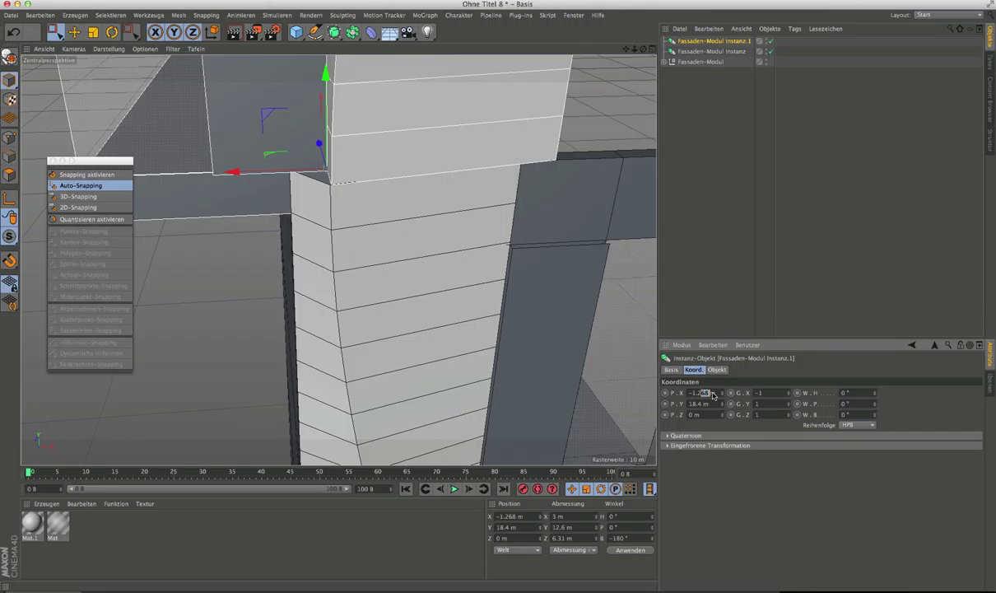
pyautogui.write('75')
pyautogui.press('Return')
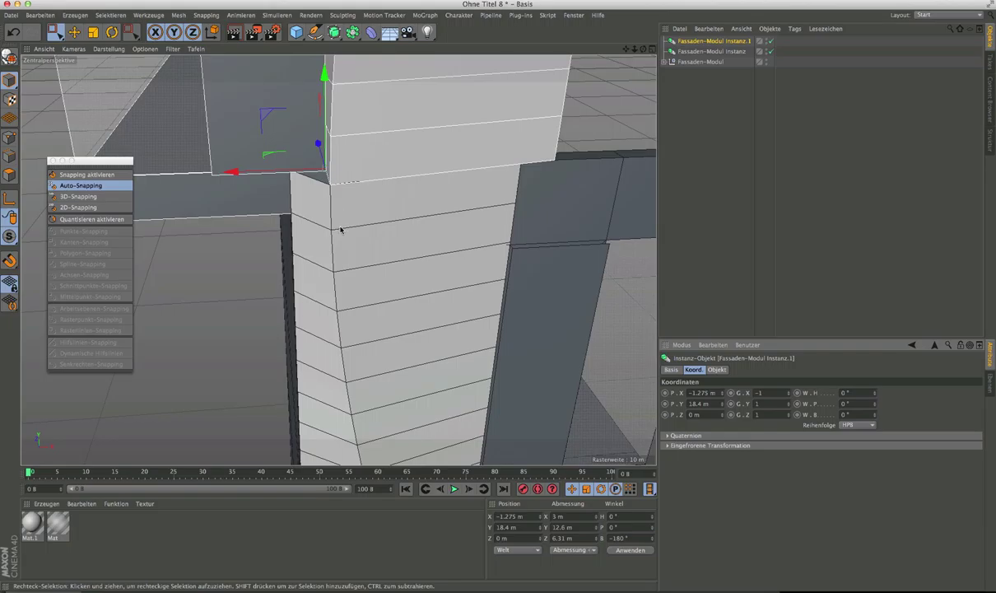
pyautogui.scroll(-3, 341, 228)
pyautogui.scroll(-2, 339, 231)
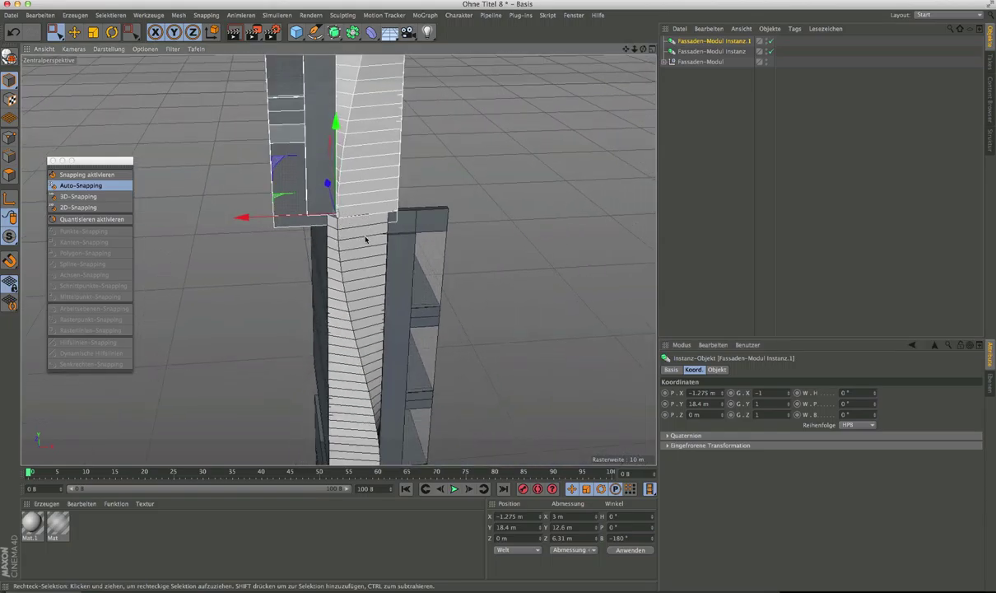
pyautogui.keyDown('alt'); pyautogui.moveTo(379, 269); pyautogui.dragTo(392, 239); pyautogui.keyUp('alt')
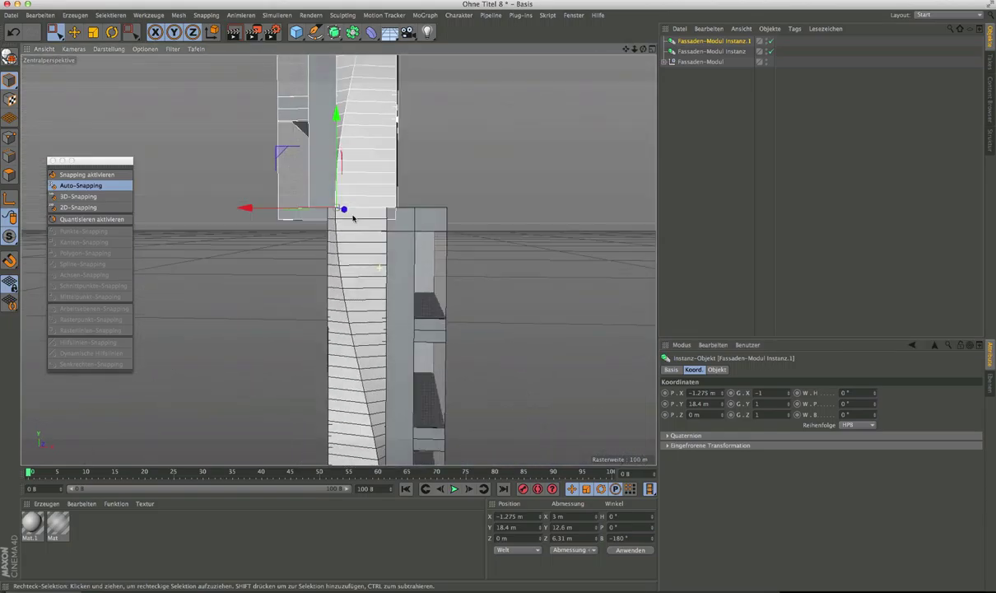
pyautogui.scroll(-4, 391, 239)
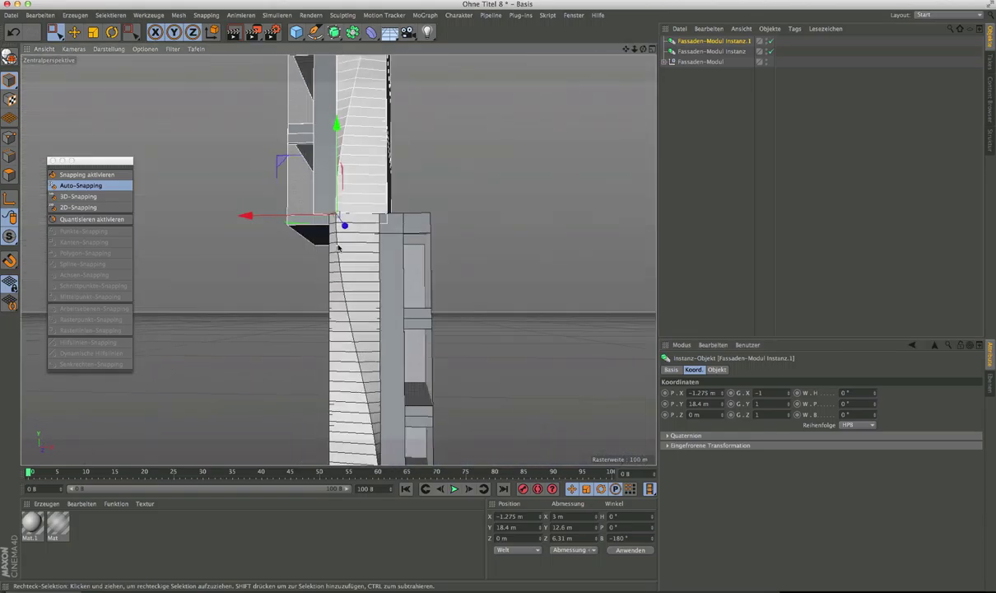
# Copy the first instance and drag the new Instanz.2 up above the stack.
pyautogui.click(736, 53)
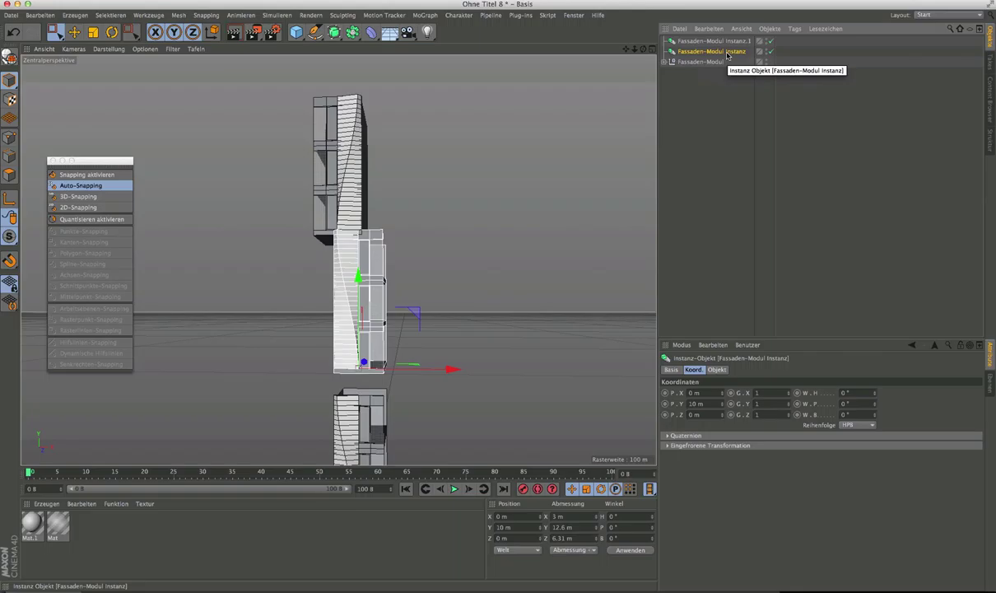
pyautogui.press('super+c')
pyautogui.press('super+v')
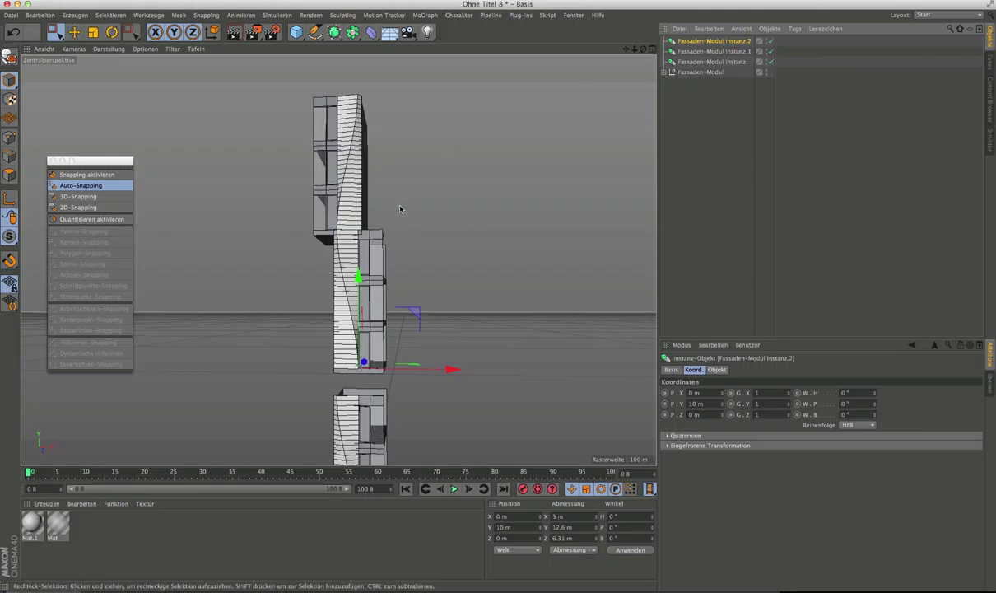
pyautogui.moveTo(357, 277); pyautogui.dragTo(357, 30)
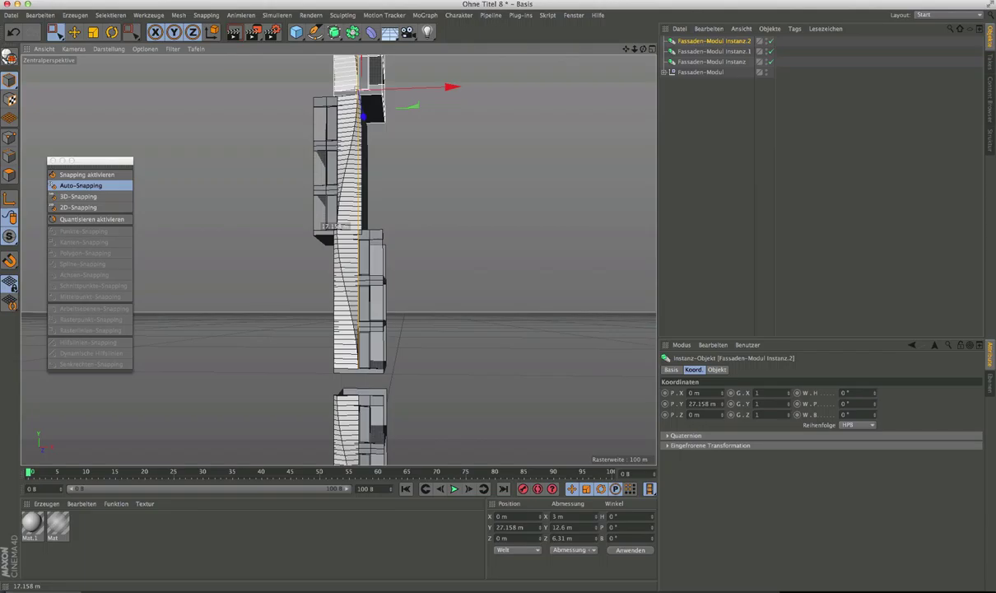
pyautogui.moveTo(357, 30); pyautogui.dragTo(357, 277)
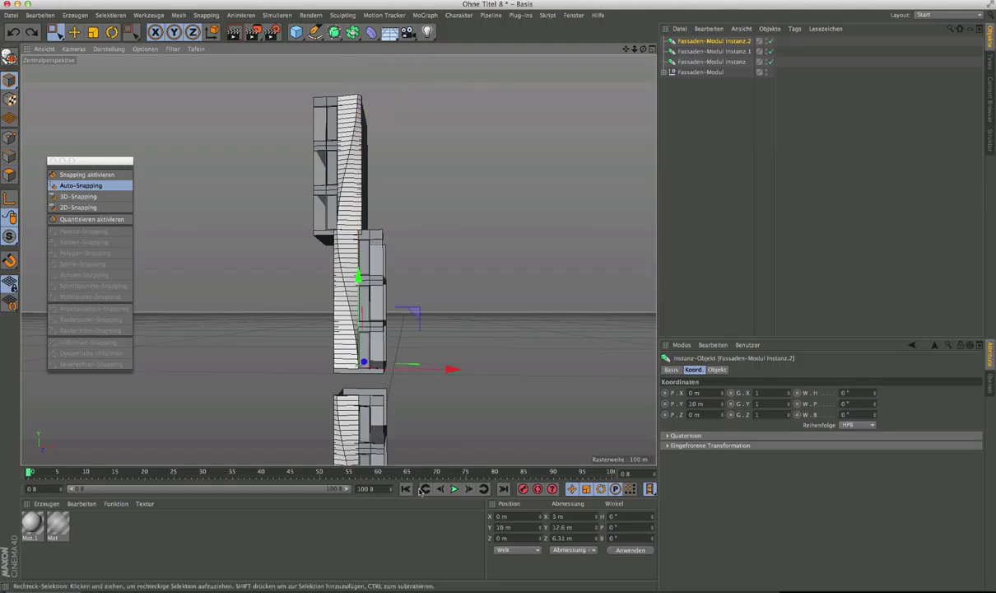
# Set Instanz.2's Y position to 26.8 m, then reselect Instanz.1.
pyautogui.click(519, 528)
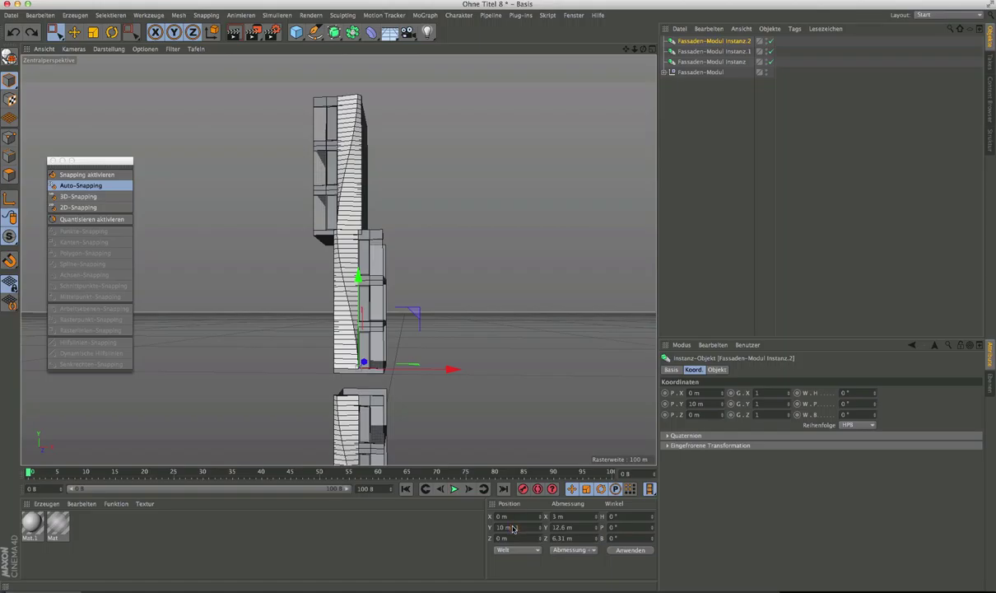
pyautogui.press('Return')
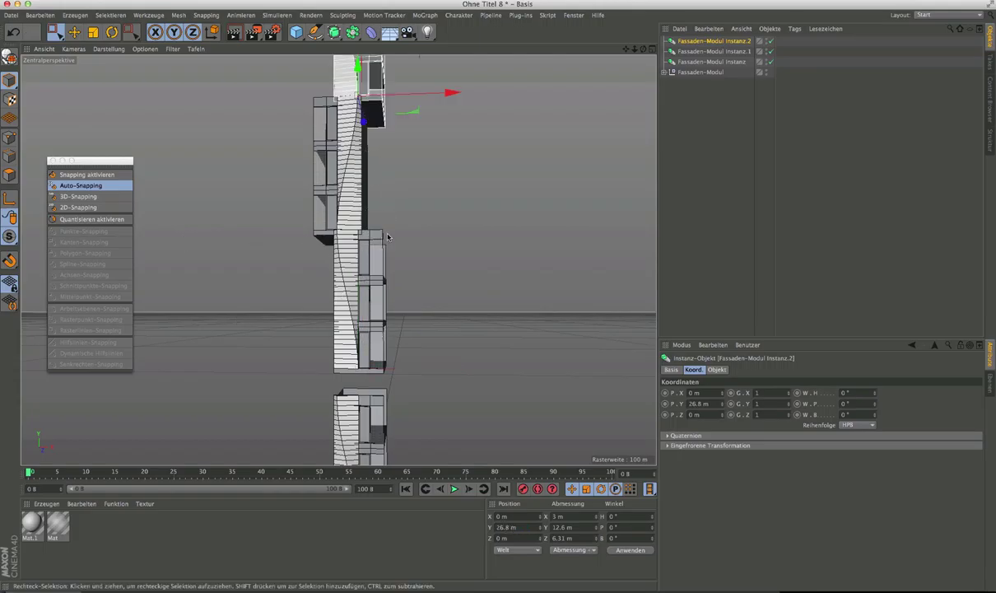
pyautogui.keyDown('alt'); pyautogui.moveTo(333, 52); pyautogui.dragTo(333, 118, button='middle'); pyautogui.keyUp('alt')
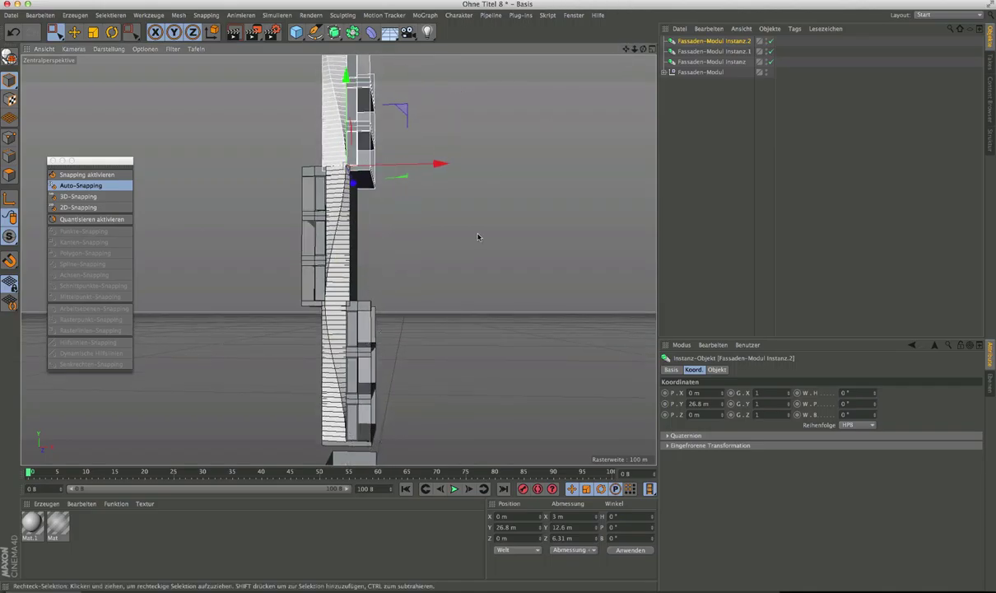
pyautogui.click(697, 51)
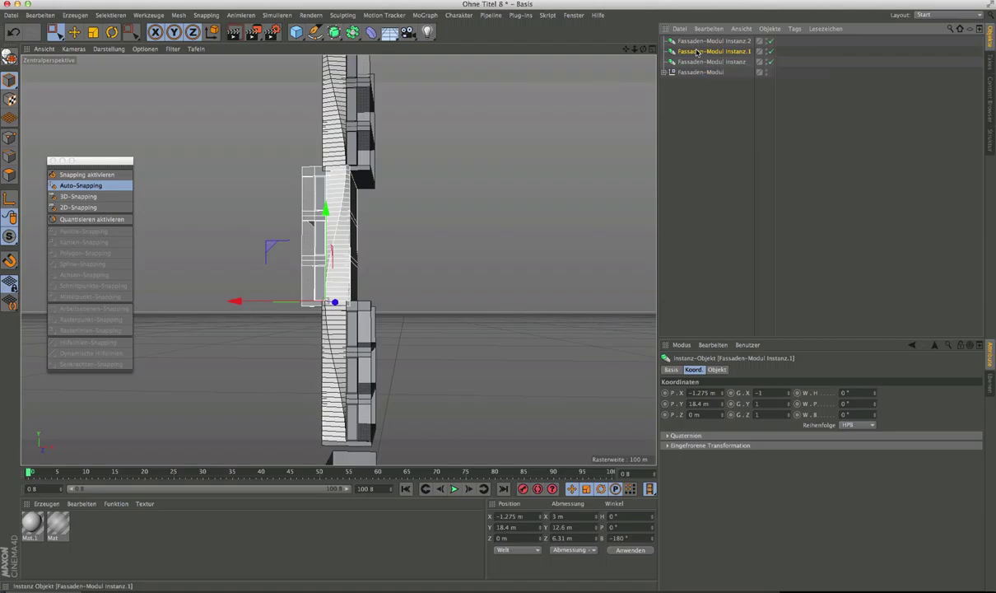
# Duplicate Instanz.1 and add +16.8 to its Y position, lifting the copy to 35.2 m.
pyautogui.press('super+c')
pyautogui.press('super+v')
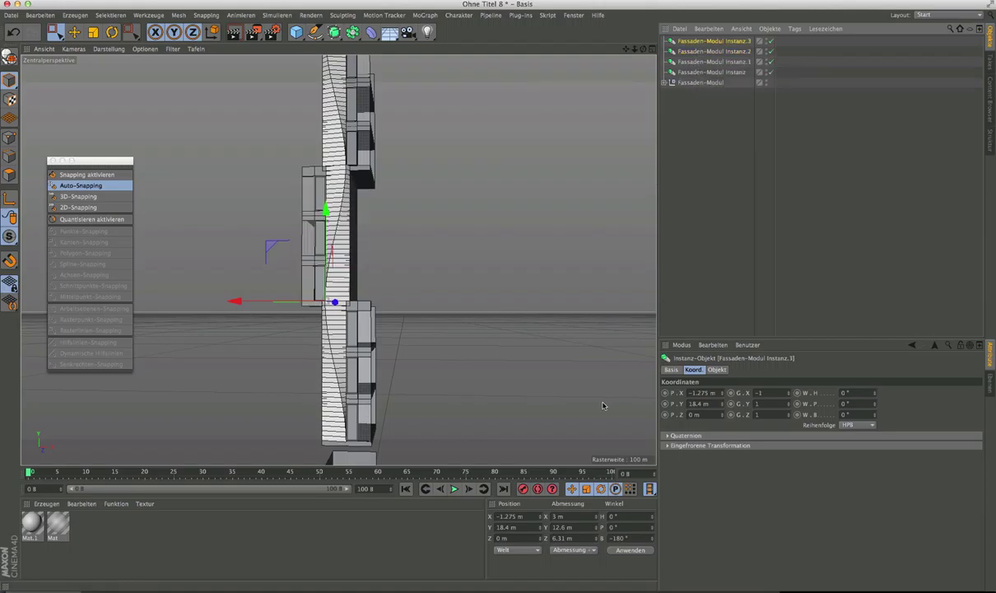
pyautogui.click(525, 527)
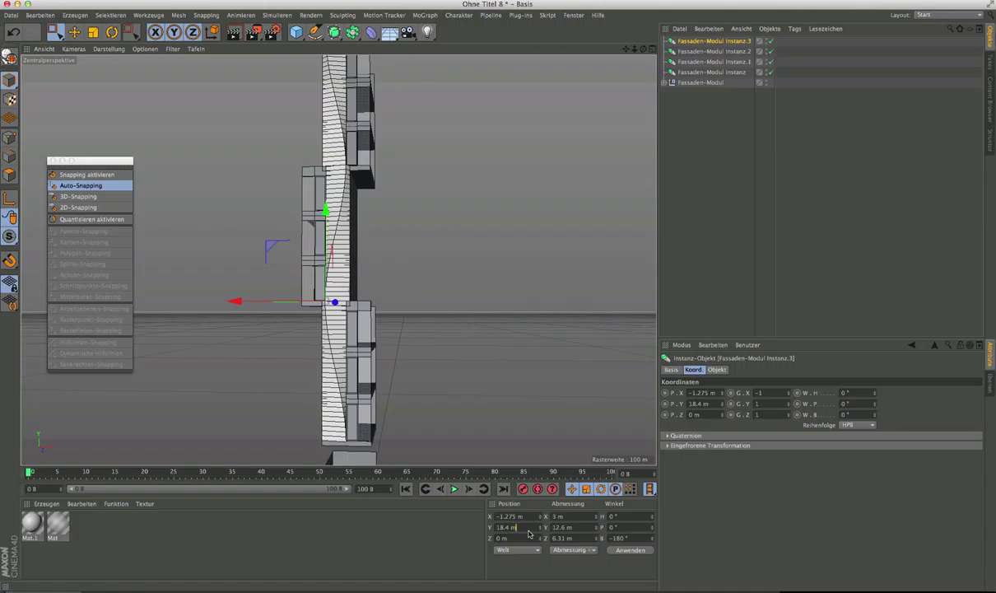
pyautogui.write('+16,8')
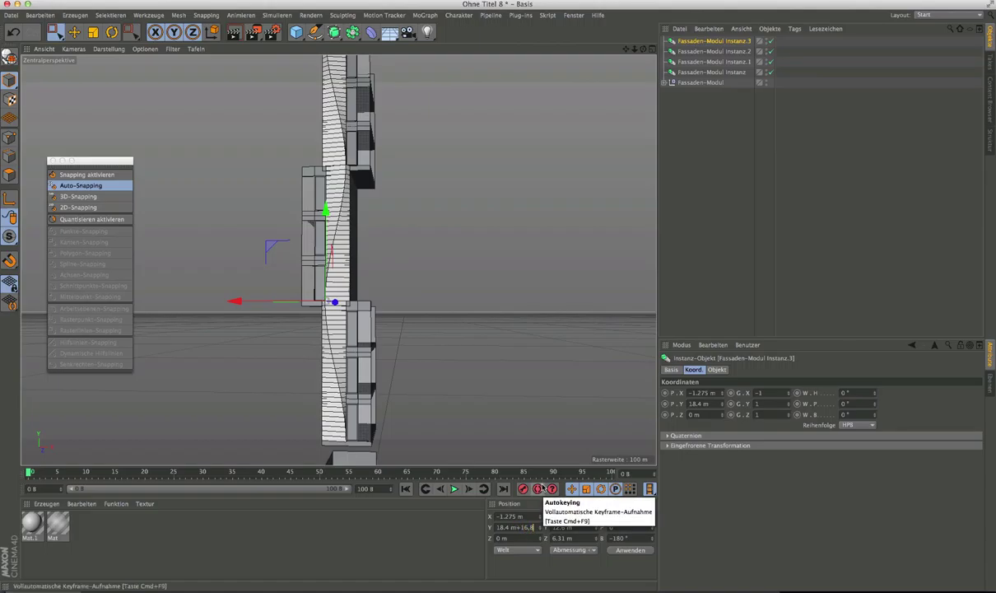
pyautogui.press('Return')
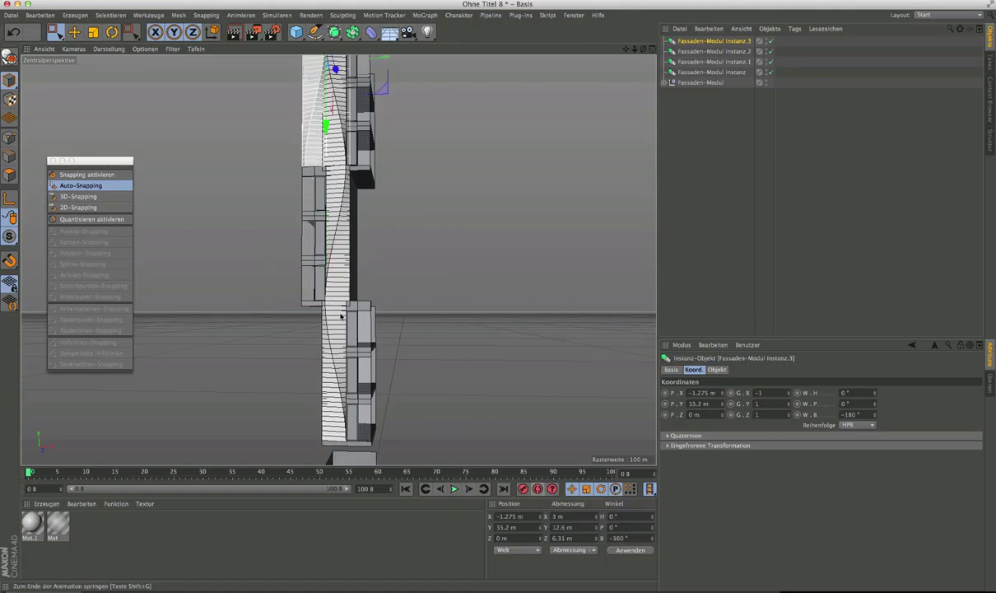
pyautogui.scroll(-3, 344, 252)
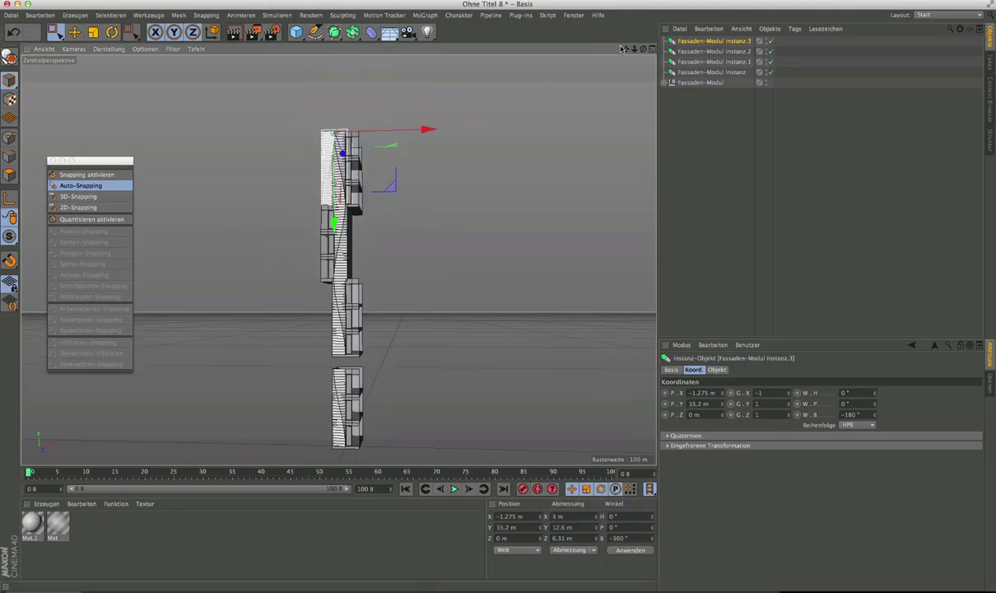
pyautogui.keyDown('alt'); pyautogui.moveTo(499, 298); pyautogui.dragTo(503, 341, button='middle'); pyautogui.keyUp('alt')
pyautogui.scroll(3, 354, 173)
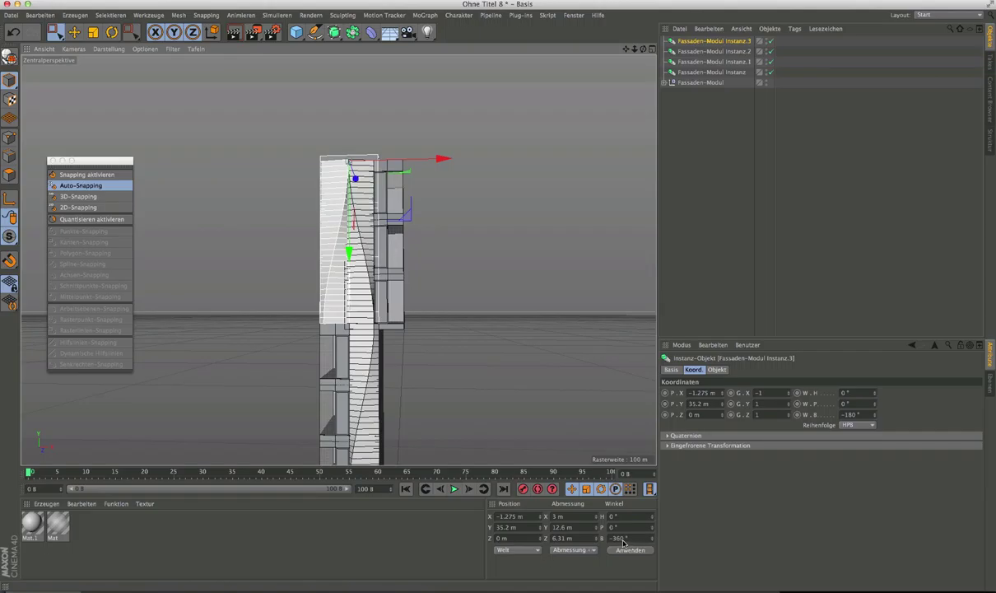
# Change the top copy's bank angle to -360° and rotate it.
pyautogui.moveTo(614, 540); pyautogui.dragTo(643, 540)
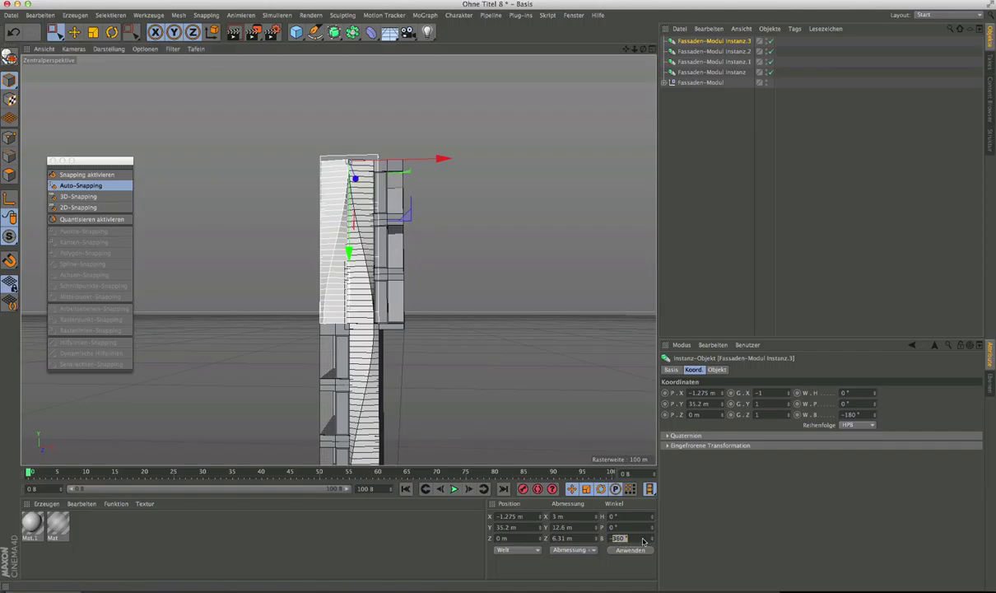
pyautogui.write('-1')
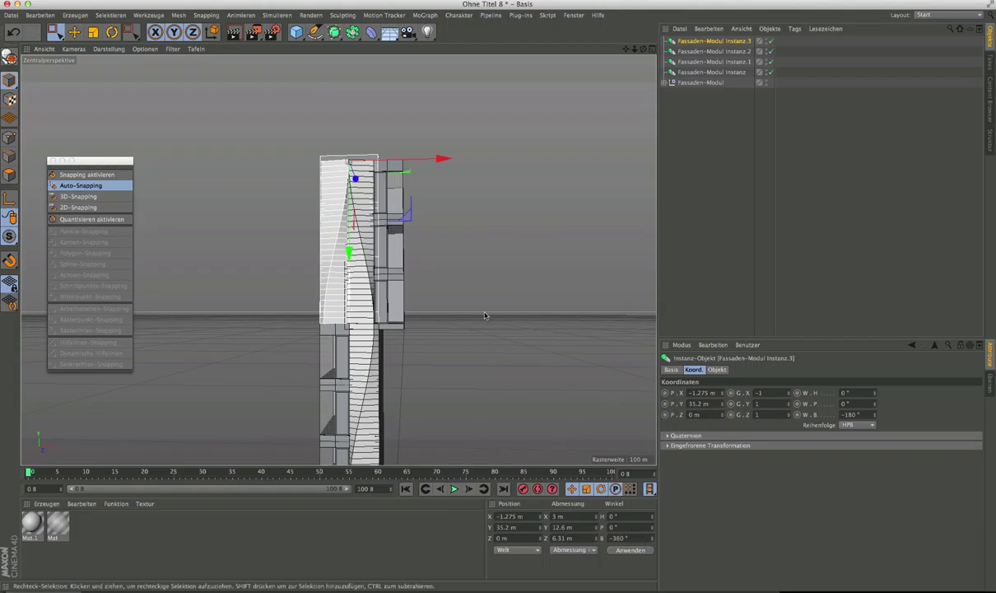
pyautogui.write('r')
pyautogui.moveTo(398, 182); pyautogui.dragTo(234, 120)
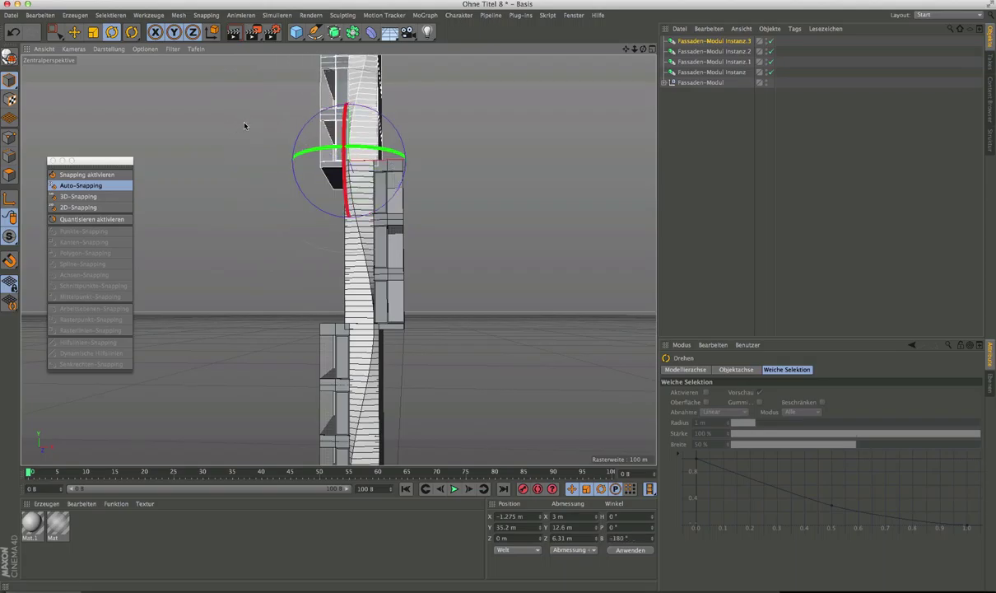
# Delete the rotated top instance, Instanz.3.
pyautogui.keyDown('alt'); pyautogui.moveTo(410, 215); pyautogui.dragTo(328, 264); pyautogui.keyUp('alt')
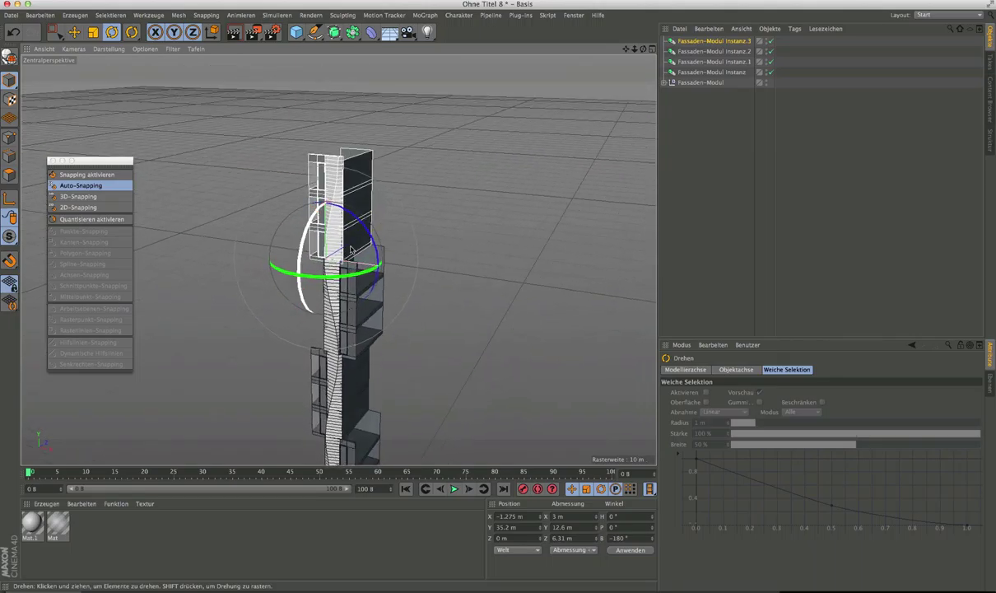
pyautogui.keyDown('alt'); pyautogui.moveTo(343, 233); pyautogui.dragTo(366, 195, button='middle'); pyautogui.keyUp('alt')
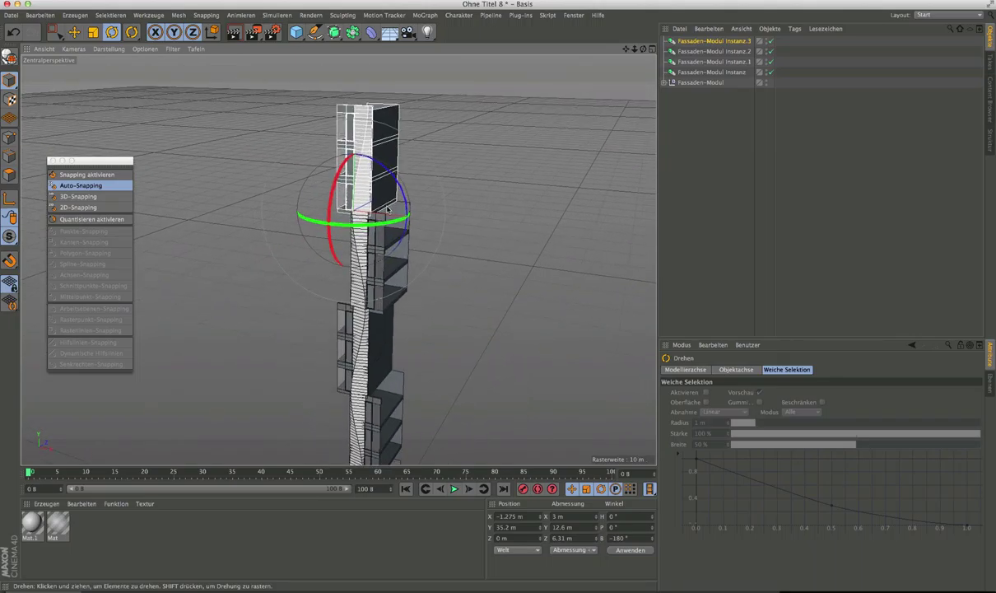
pyautogui.click(75, 33)
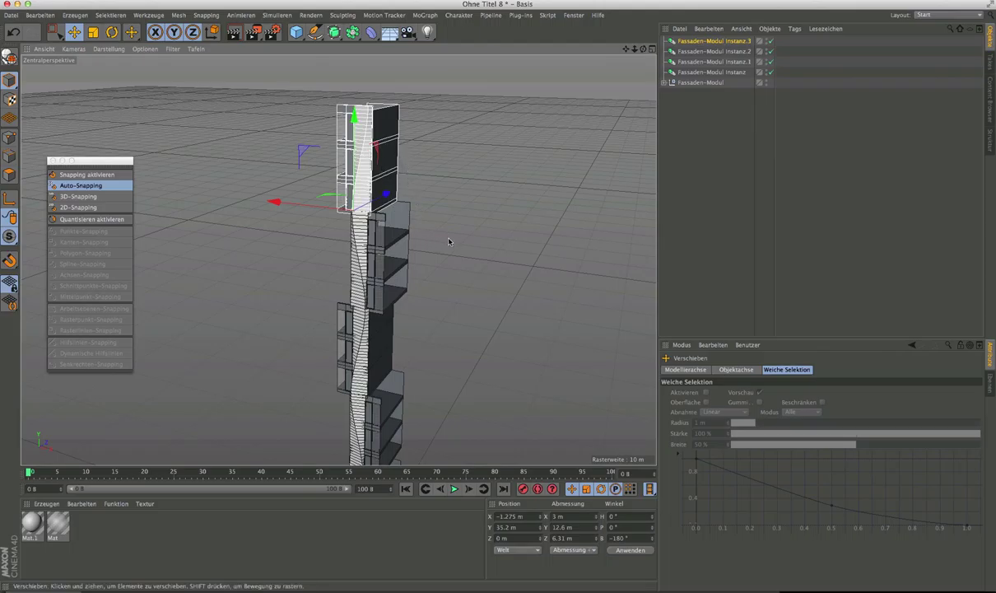
pyautogui.click(682, 43)
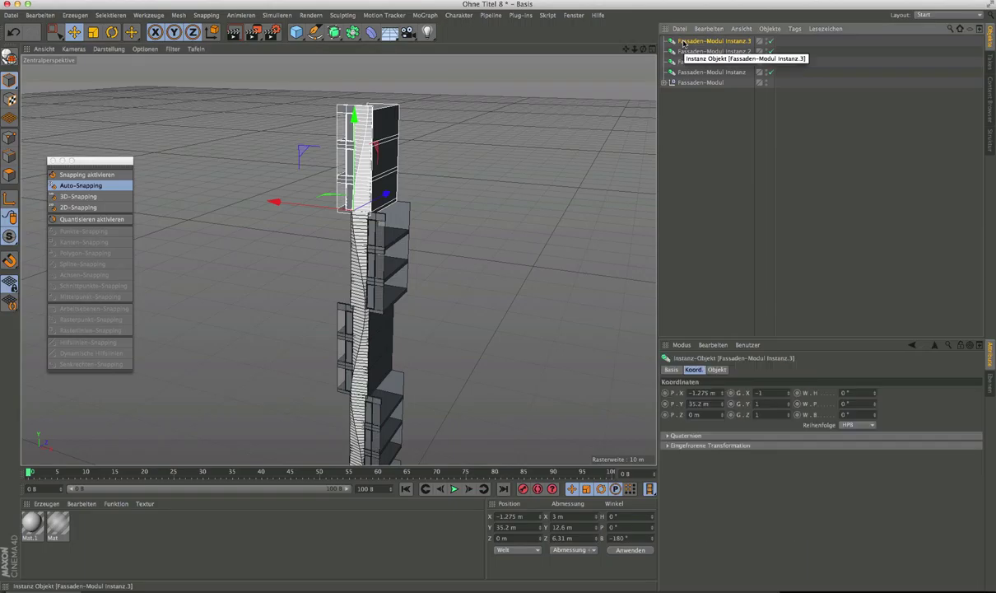
pyautogui.press('Delete')
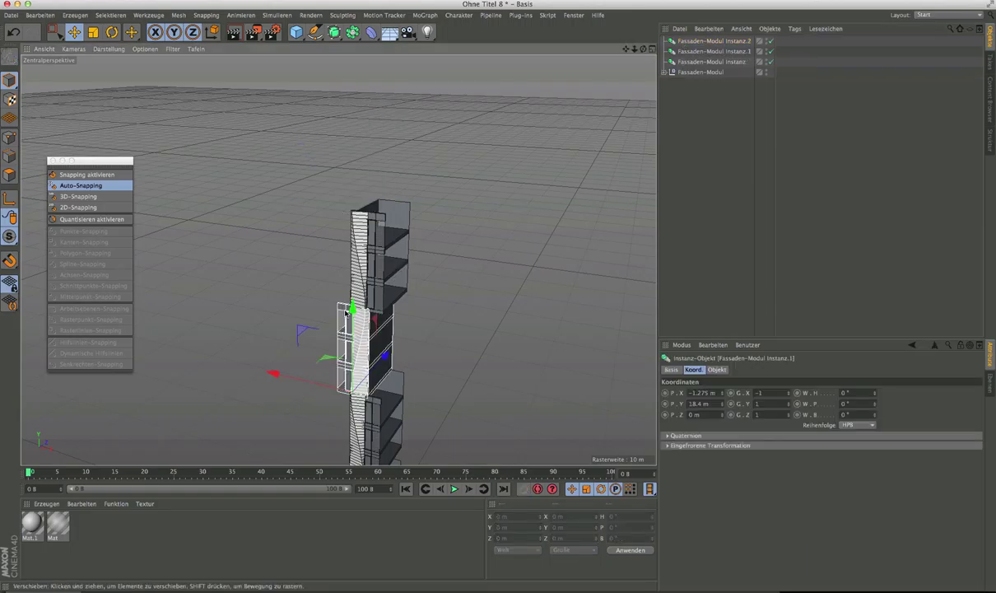
# Duplicate Instanz.1 and add +16.8 to its Y position so the copy sits on top.
pyautogui.click(333, 298)
pyautogui.hotkey('ctrl', 'c')
pyautogui.hotkey('ctrl', 'v')
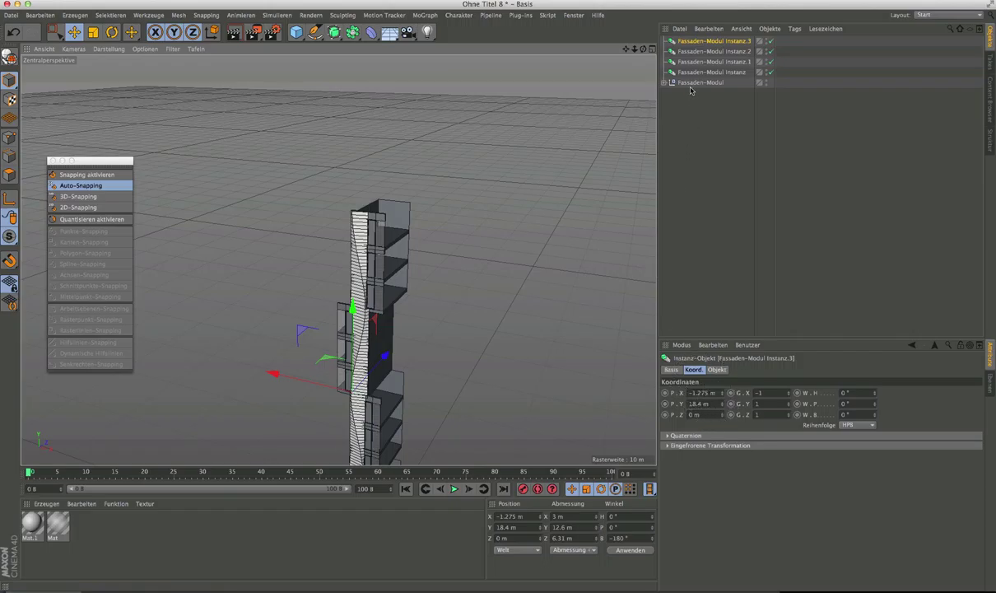
pyautogui.click(716, 404)
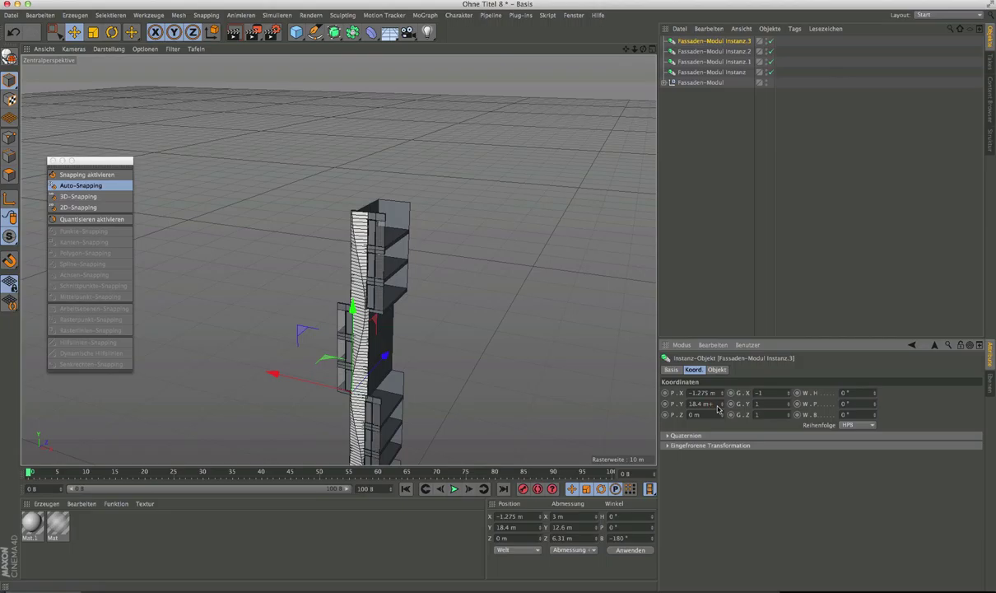
pyautogui.write('+16')
pyautogui.press('Return')
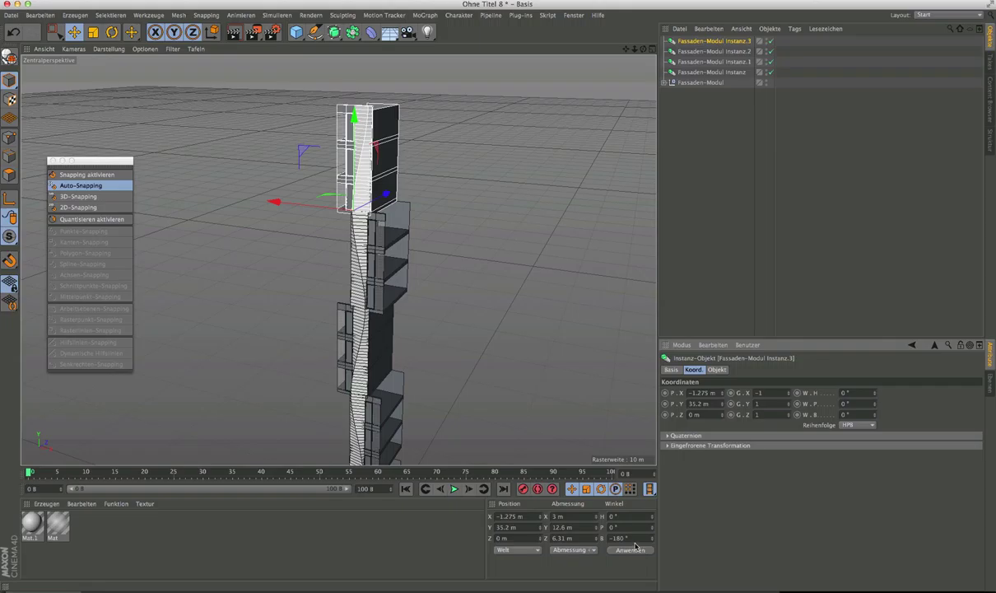
# Add an empty Null object to the scene.
pyautogui.click(716, 140)
pyautogui.moveTo(412, 337)
pyautogui.keyDown('alt'); pyautogui.mouseDown()
pyautogui.moveTo(429, 382)
pyautogui.moveTo(414, 341)
pyautogui.mouseUp(); pyautogui.keyUp('alt')
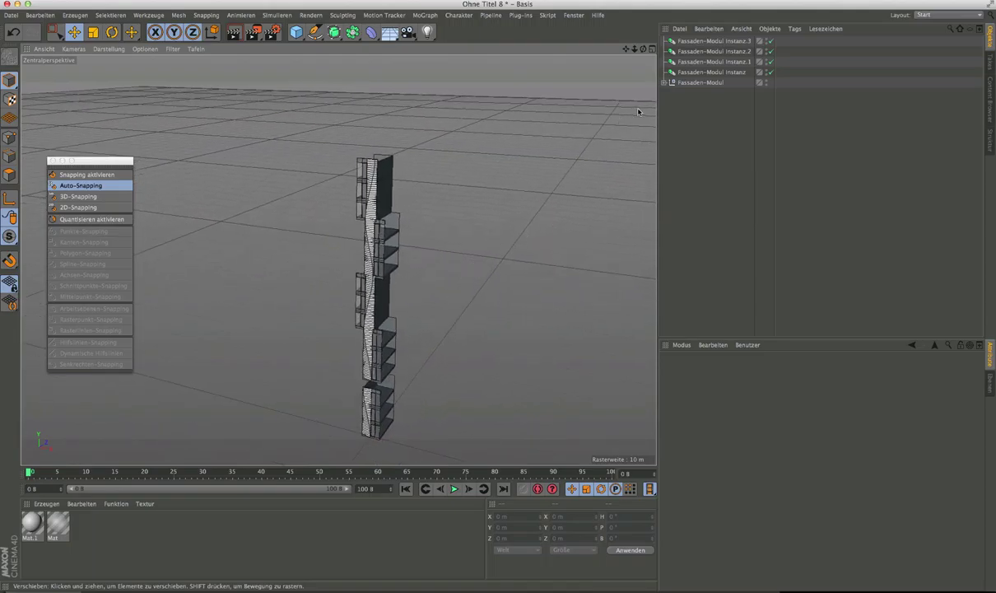
pyautogui.moveTo(701, 36); pyautogui.dragTo(705, 76)
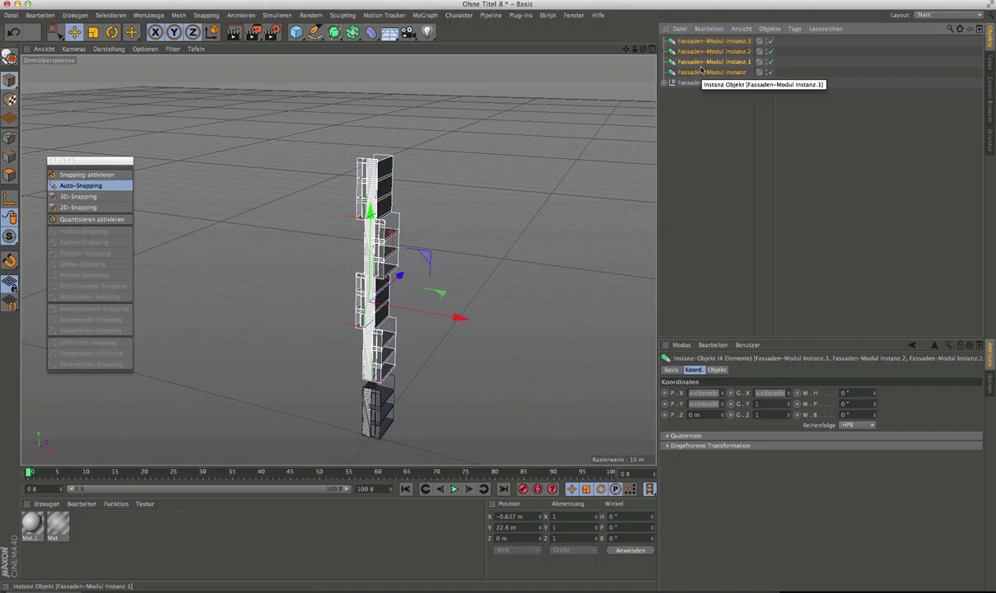
pyautogui.hotkey('ctrl', 'shift', 'a')
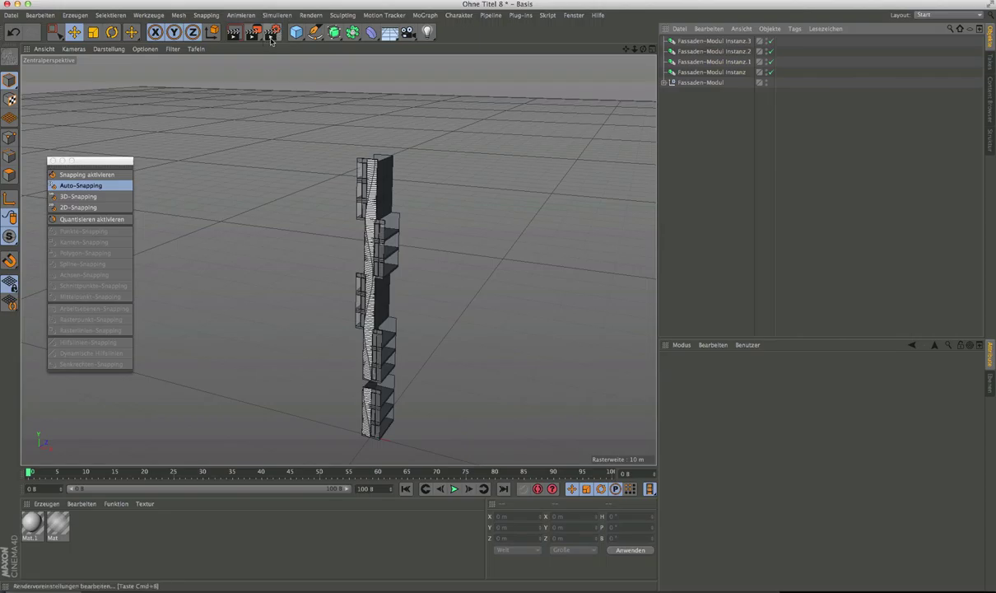
pyautogui.click(295, 33)
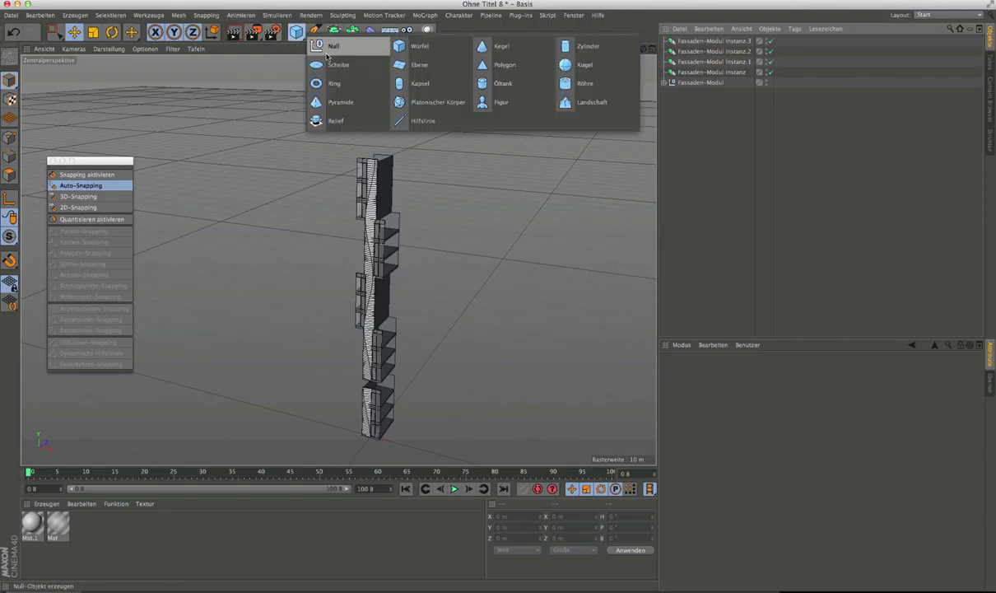
pyautogui.click(327, 51)
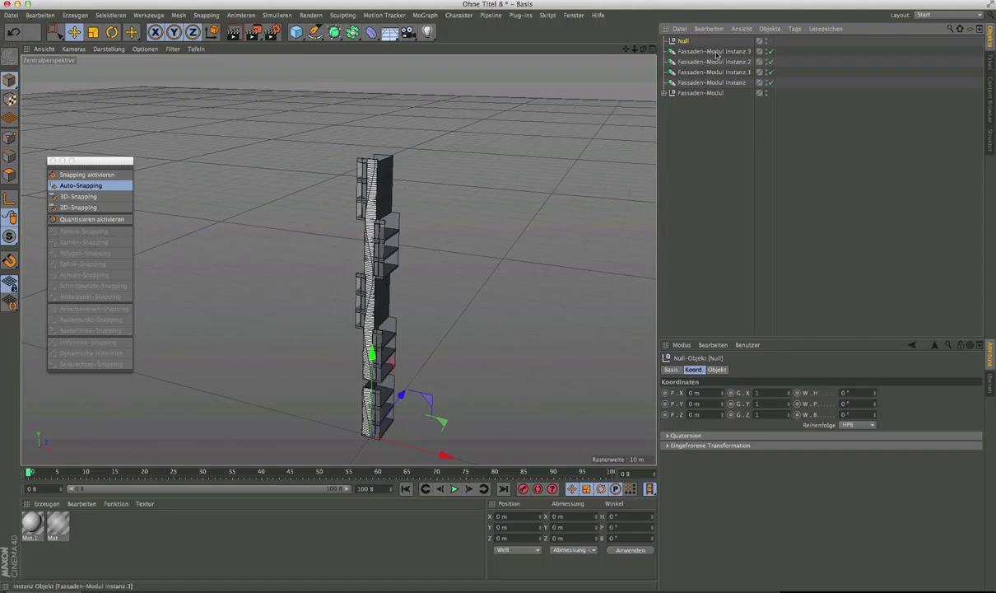
# Place all four Fassaden-Modul instances inside the Null group.
pyautogui.click(716, 52)
pyautogui.keyDown('shift'); pyautogui.click(704, 81); pyautogui.keyUp('shift')
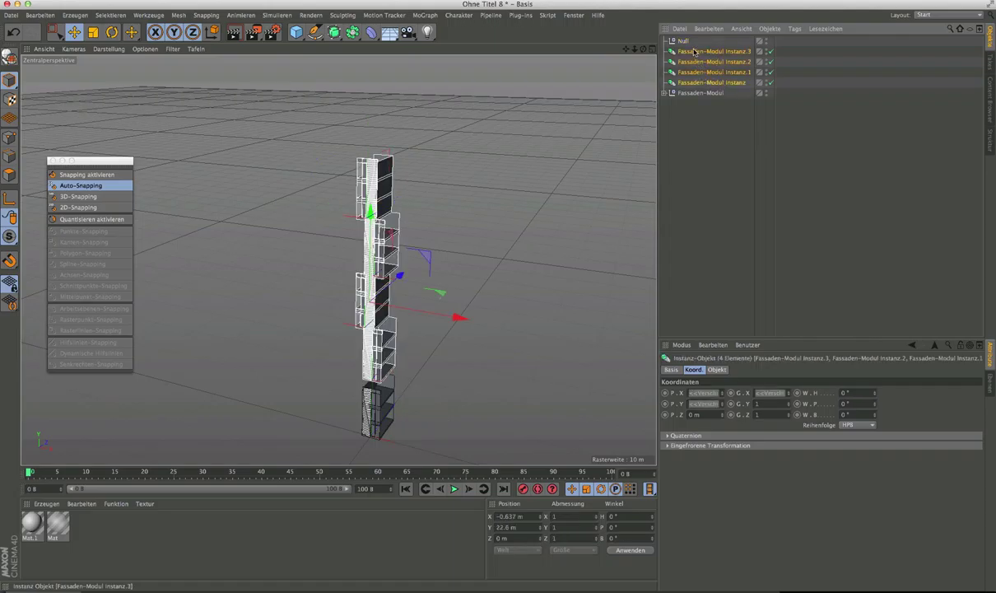
pyautogui.moveTo(685, 41); pyautogui.dragTo(685, 42)
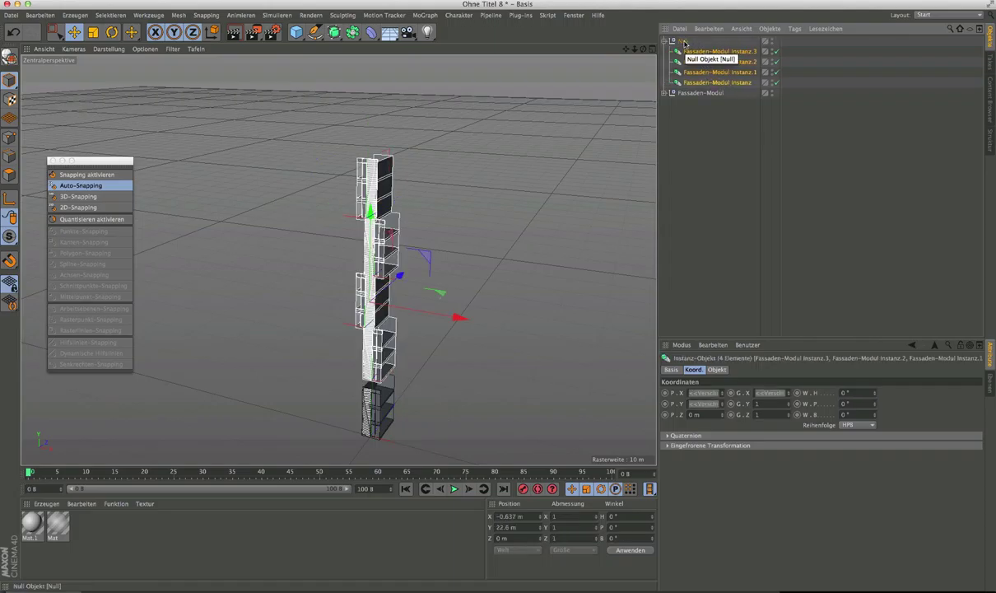
pyautogui.click(685, 41)
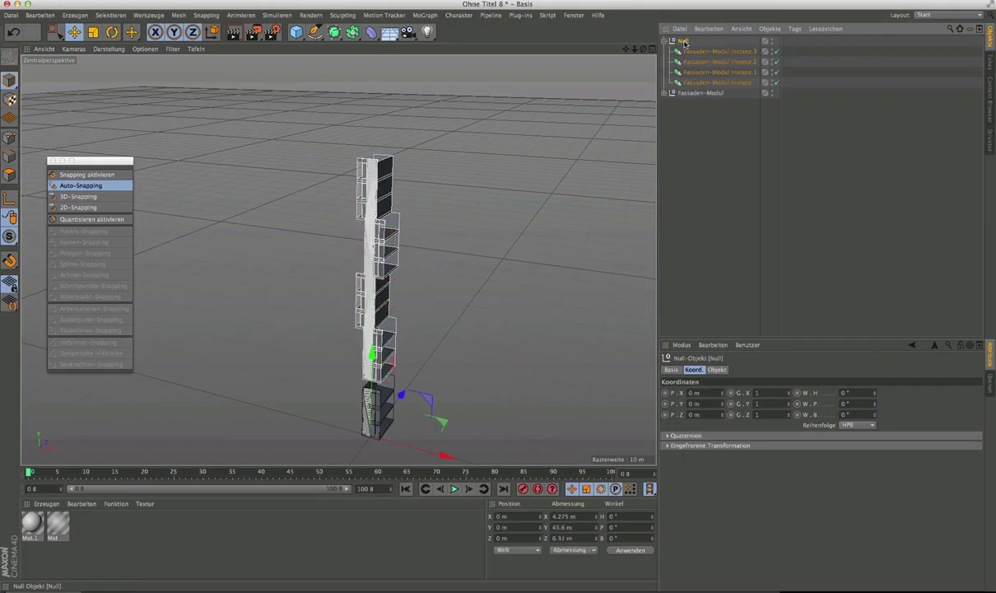
pyautogui.click(710, 136)
pyautogui.click(684, 41)
pyautogui.moveTo(704, 122); pyautogui.dragTo(701, 40)
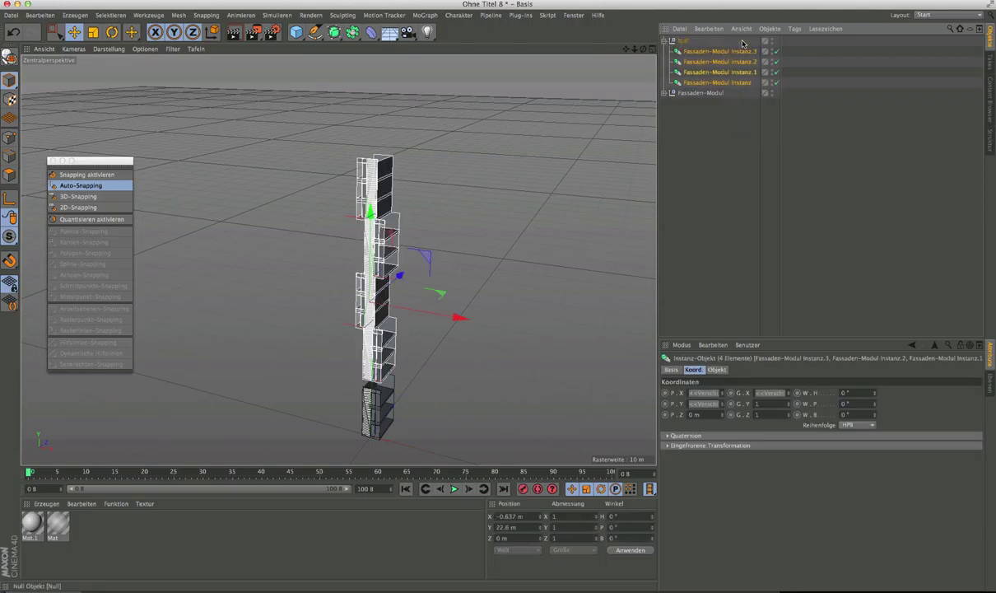
pyautogui.click(682, 43)
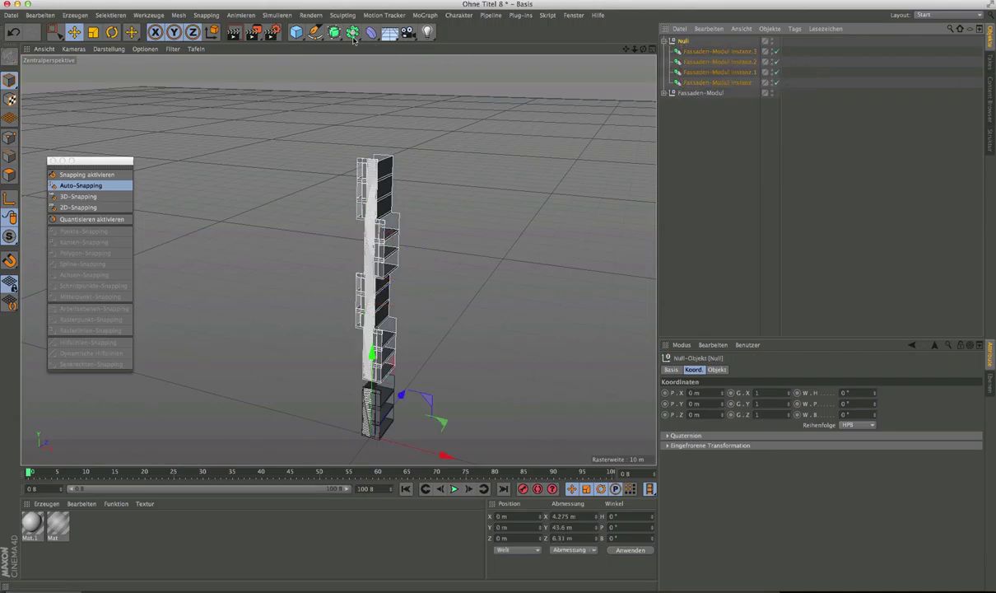
pyautogui.moveTo(297, 32); pyautogui.dragTo(489, 371)
# Add a Klon cloner and nest the Null group of instances under it.
pyautogui.click(425, 16)
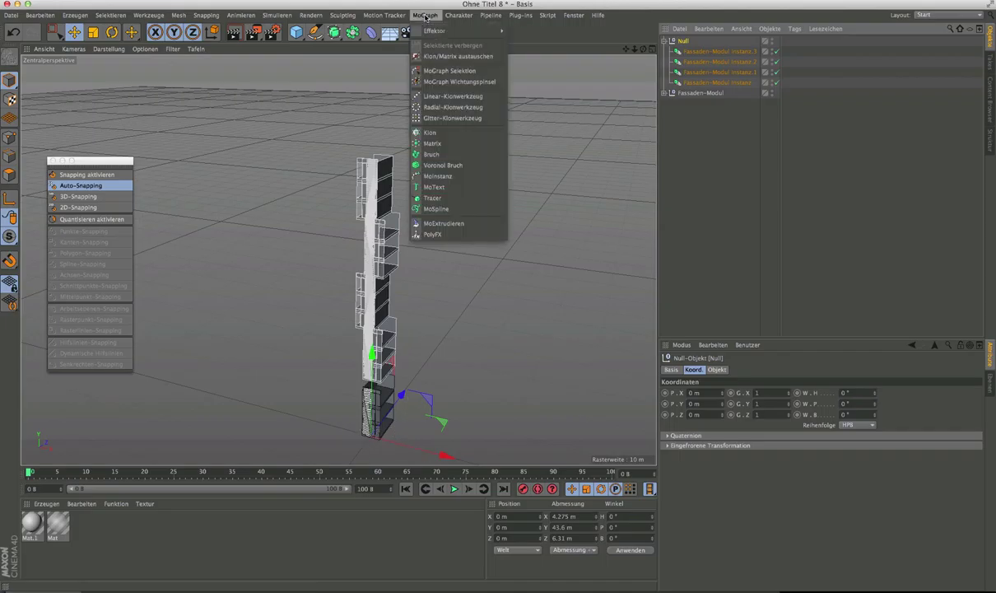
pyautogui.click(426, 133)
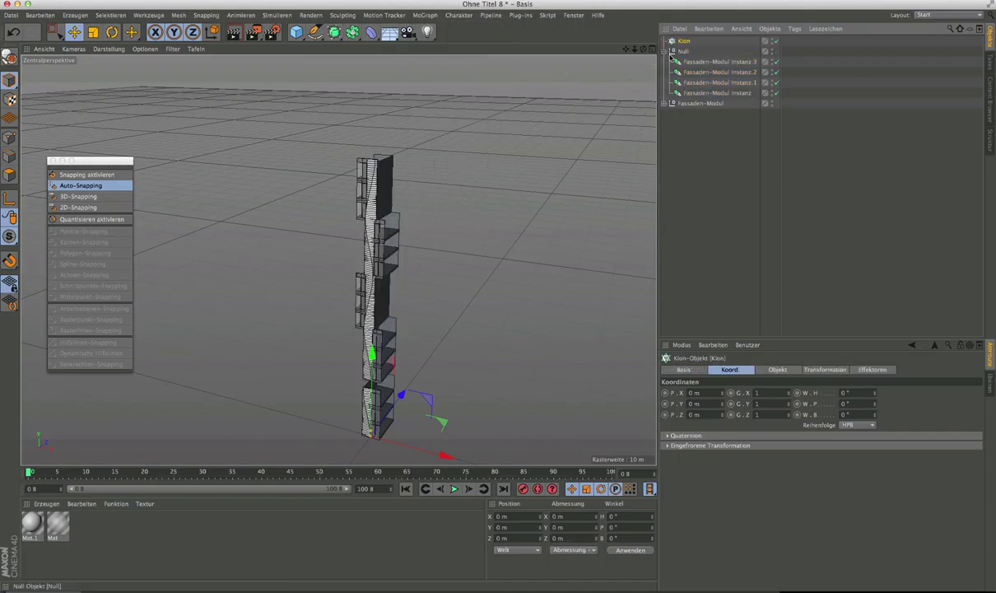
pyautogui.click(678, 51)
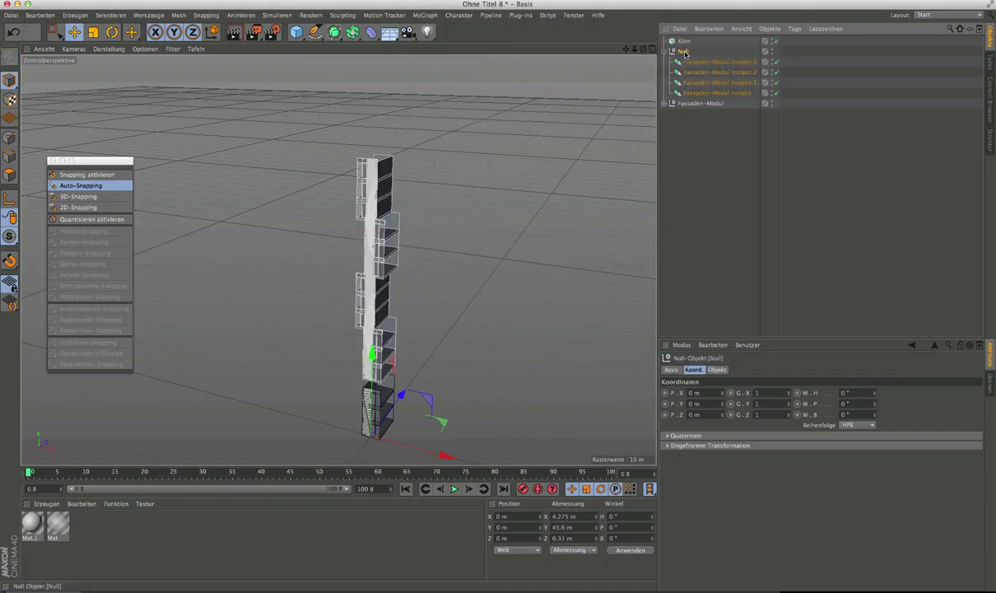
pyautogui.moveTo(686, 43); pyautogui.dragTo(686, 43)
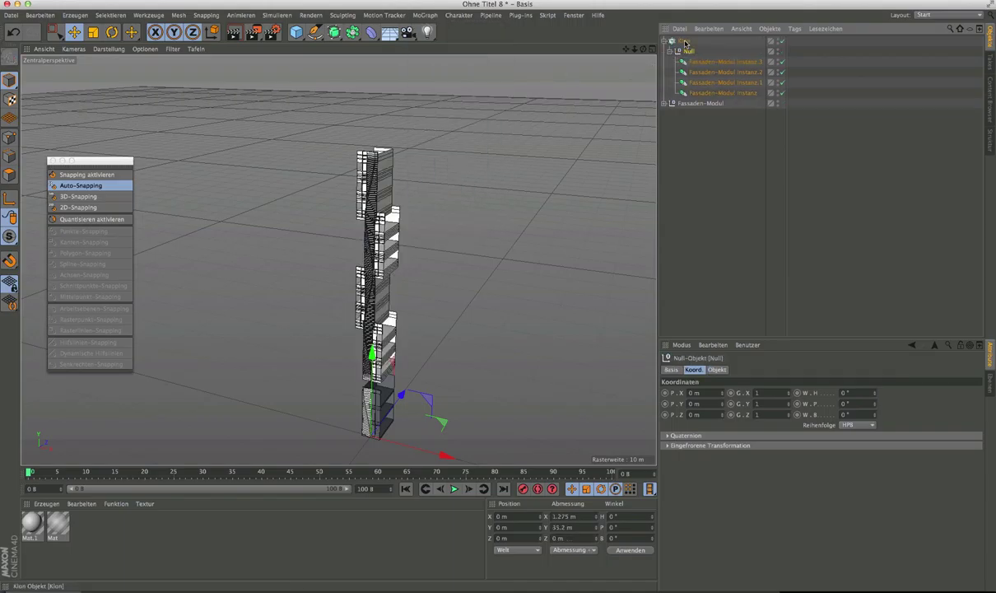
pyautogui.click(686, 43)
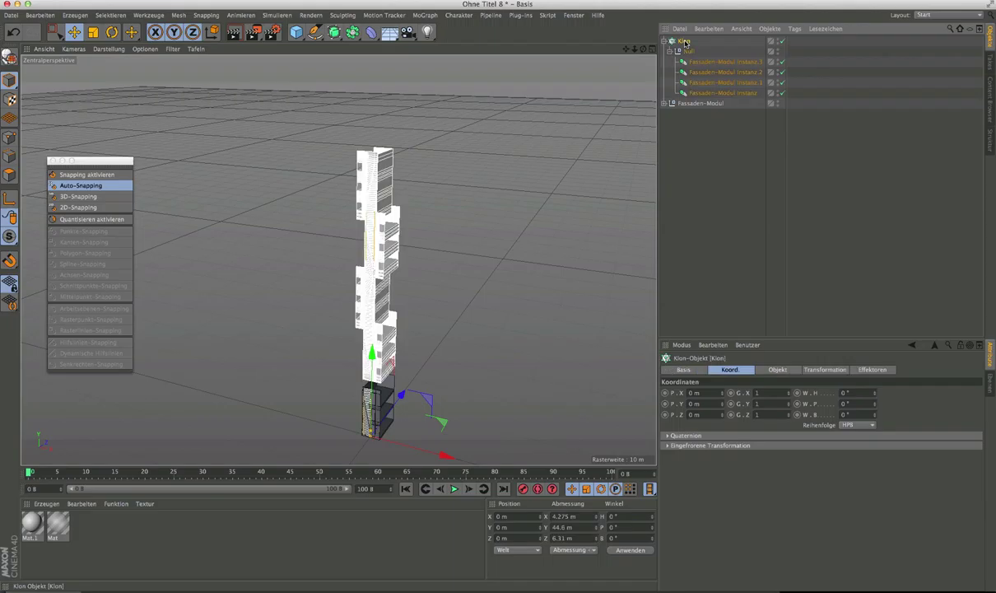
# Set the cloner's offset to P.Y 0 and P.X 3 m with 11 clones.
pyautogui.click(777, 371)
pyautogui.doubleClick(707, 497)
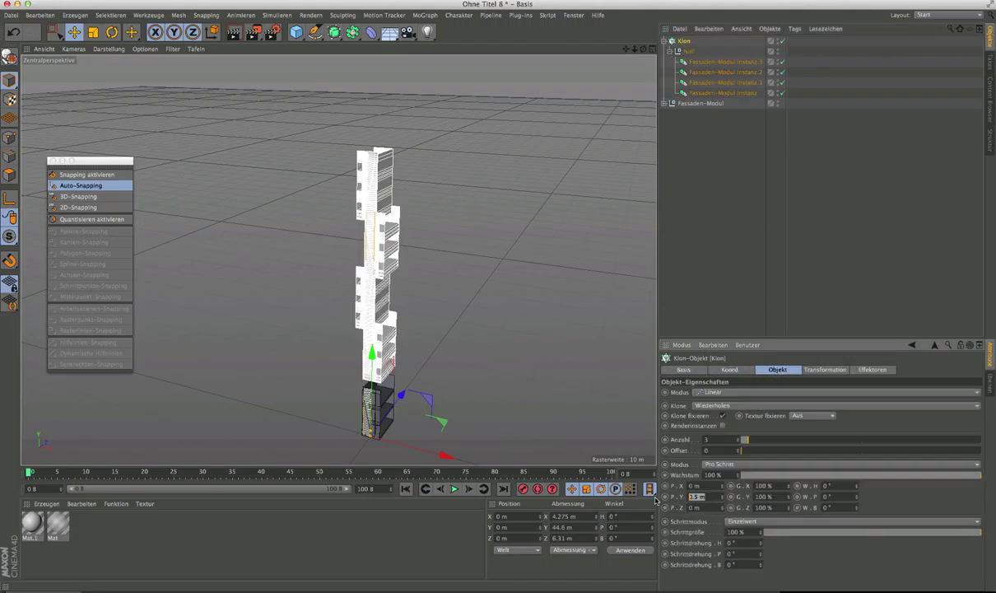
pyautogui.write('0')
pyautogui.press('Return')
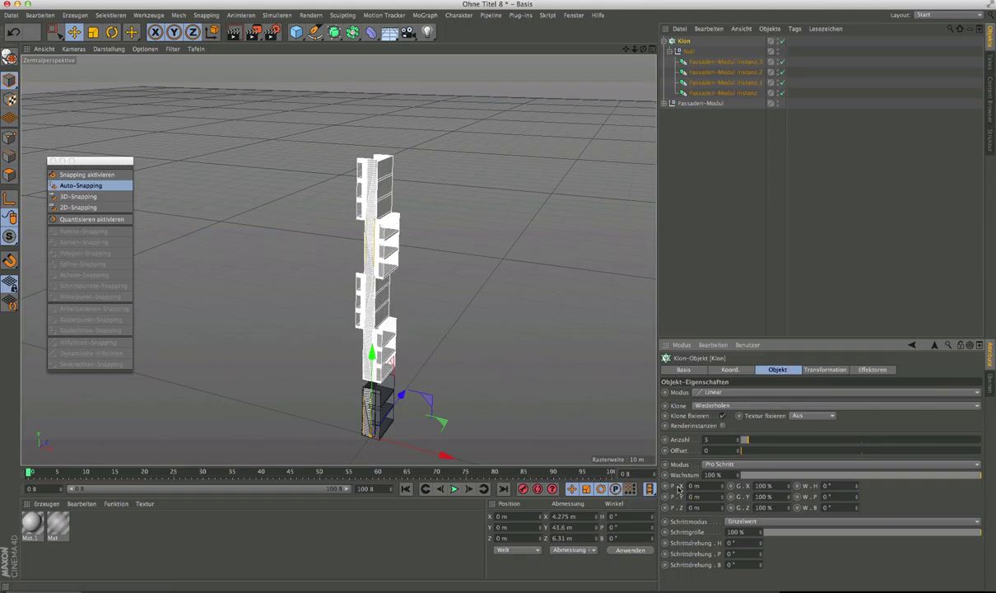
pyautogui.doubleClick(701, 487)
pyautogui.write('3')
pyautogui.press('Return')
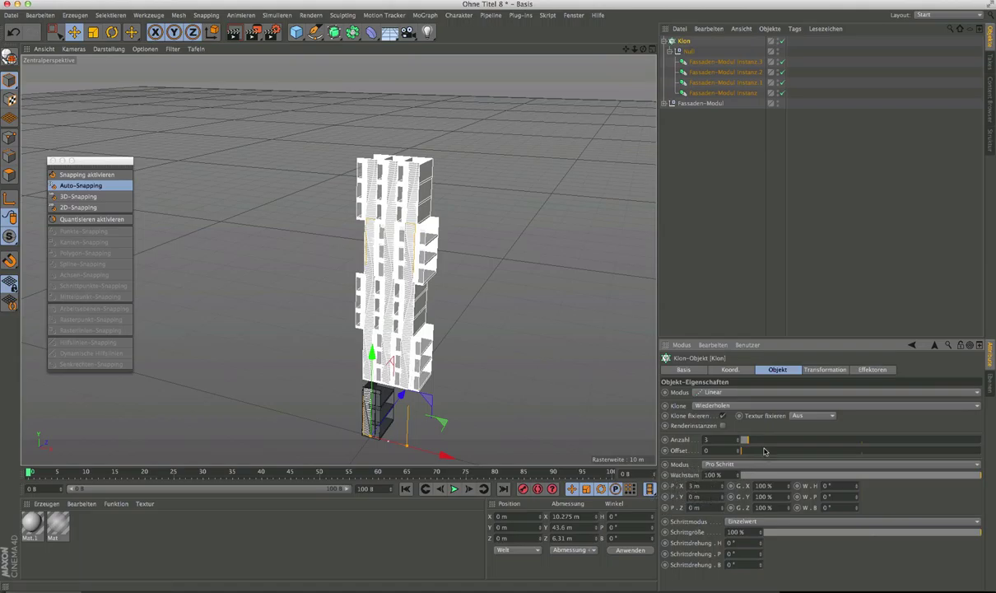
pyautogui.moveTo(745, 440); pyautogui.dragTo(767, 445)
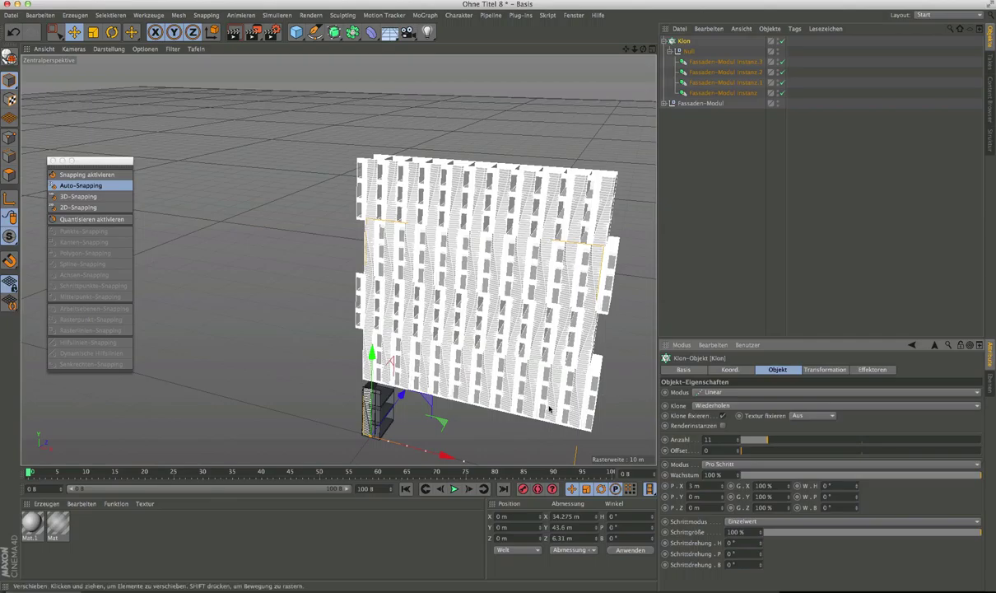
# View the facade wall from the front and collapse the cloner's hierarchy.
pyautogui.scroll(5, 540, 409)
pyautogui.moveTo(528, 390)
pyautogui.keyDown('alt'); pyautogui.mouseDown()
pyautogui.moveTo(485, 394)
pyautogui.moveTo(478, 329)
pyautogui.moveTo(549, 360)
pyautogui.moveTo(502, 345)
pyautogui.mouseUp(); pyautogui.keyUp('alt')
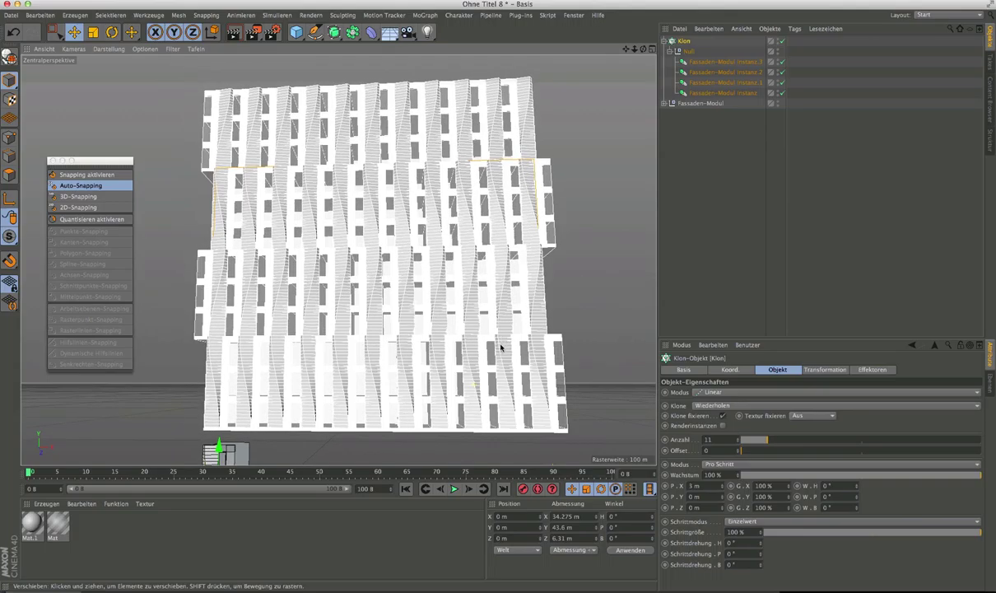
pyautogui.keyDown('alt'); pyautogui.moveTo(333, 341); pyautogui.dragTo(344, 370); pyautogui.keyUp('alt')
pyautogui.click(707, 205)
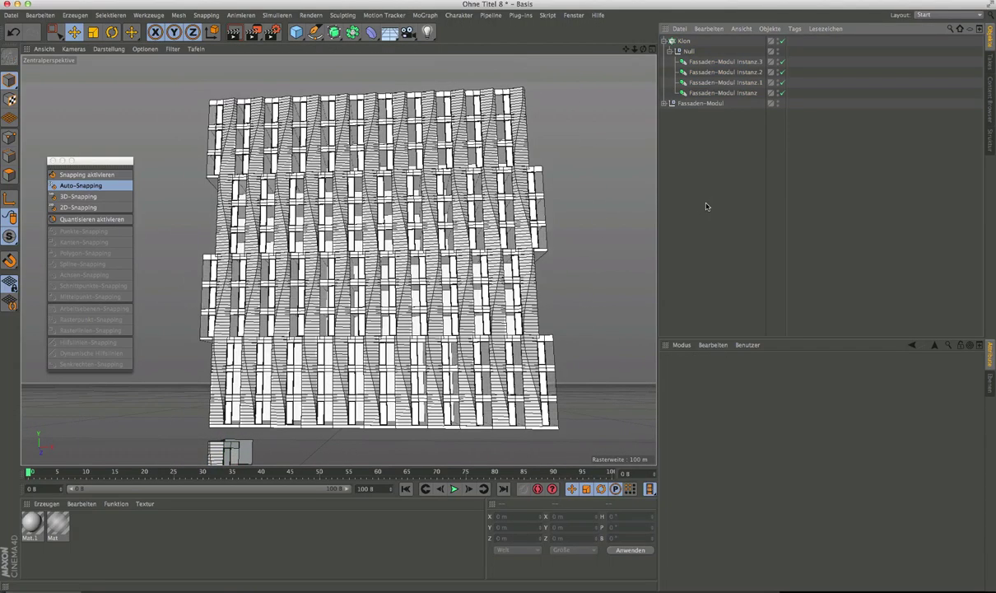
pyautogui.click(665, 41)
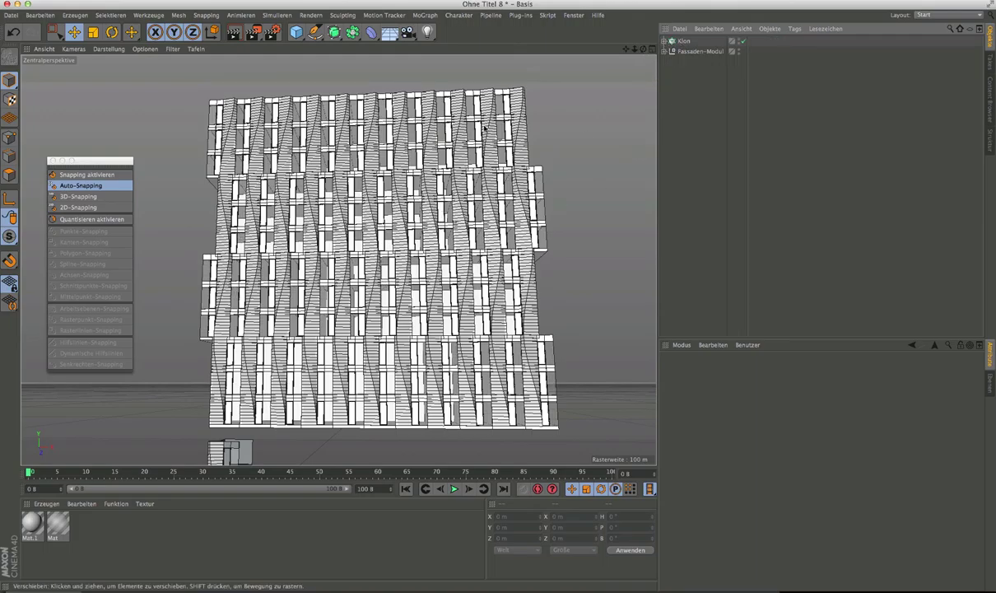
pyautogui.click(701, 51)
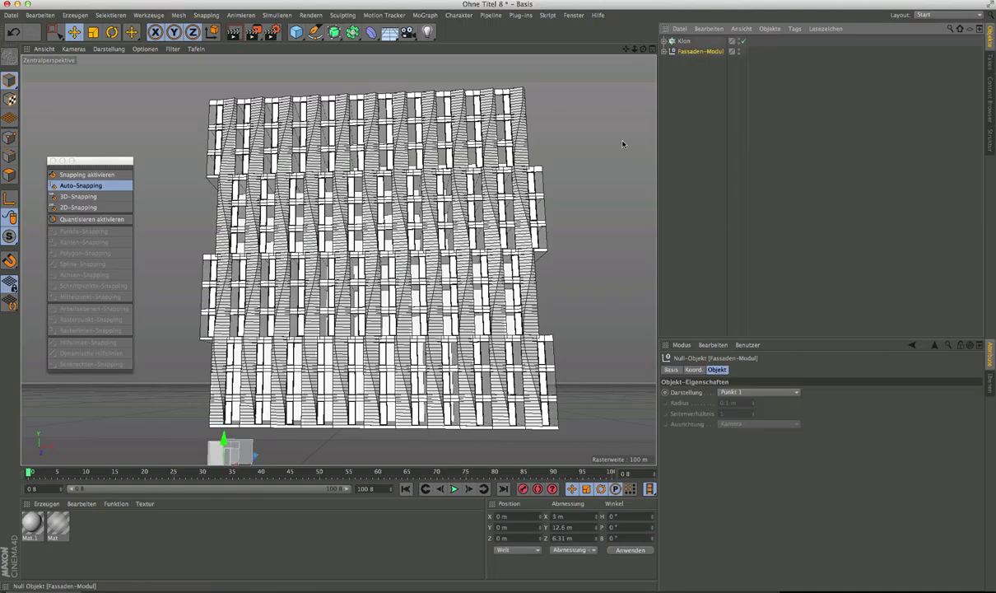
pyautogui.scroll(5, 343, 438)
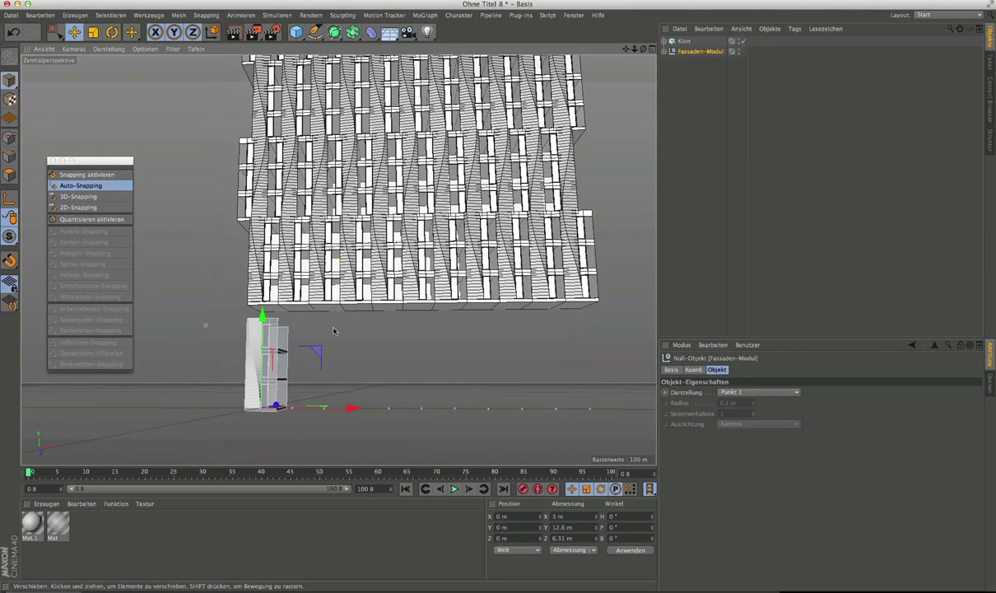
pyautogui.keyDown('alt'); pyautogui.moveTo(310, 368); pyautogui.dragTo(284, 329); pyautogui.keyUp('alt')
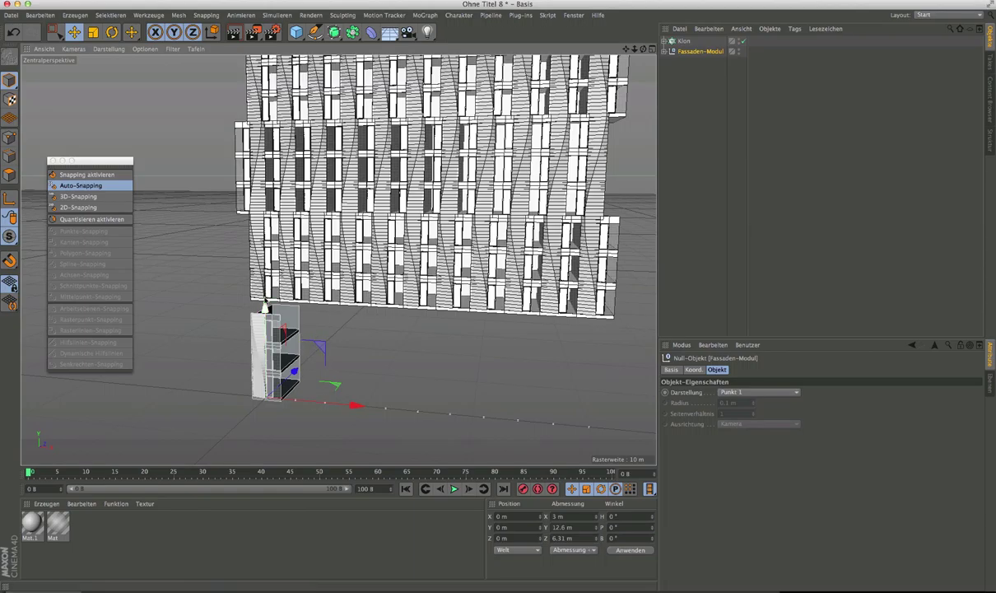
pyautogui.scroll(3, 264, 298)
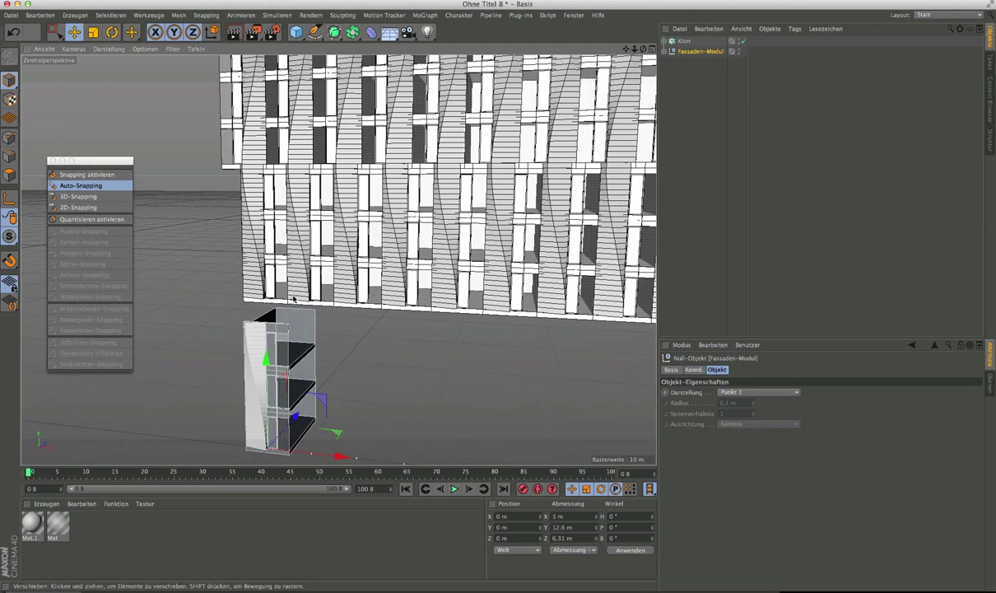
pyautogui.click(742, 40)
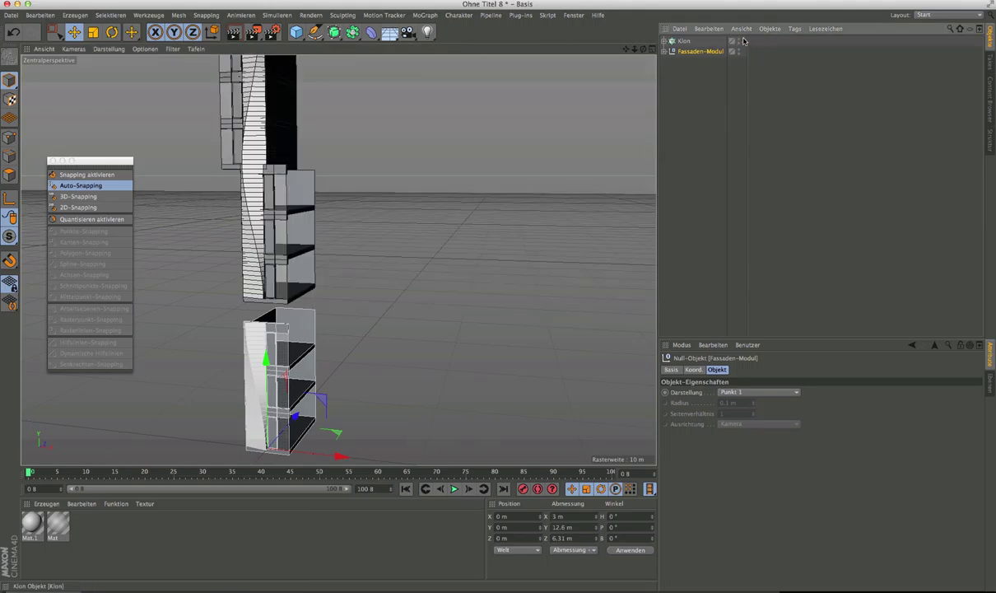
pyautogui.click(743, 40)
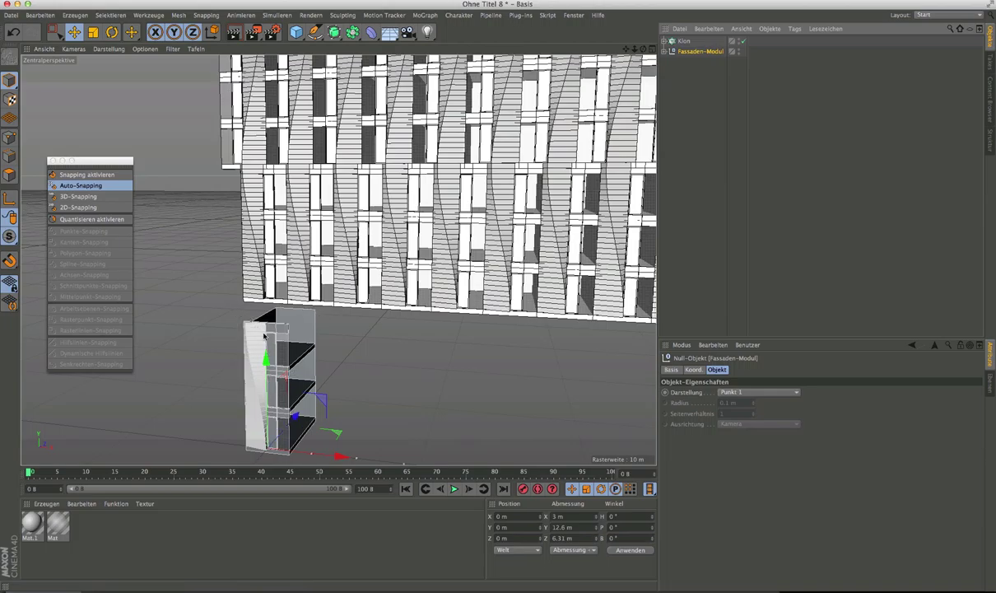
pyautogui.scroll(5, 252, 326)
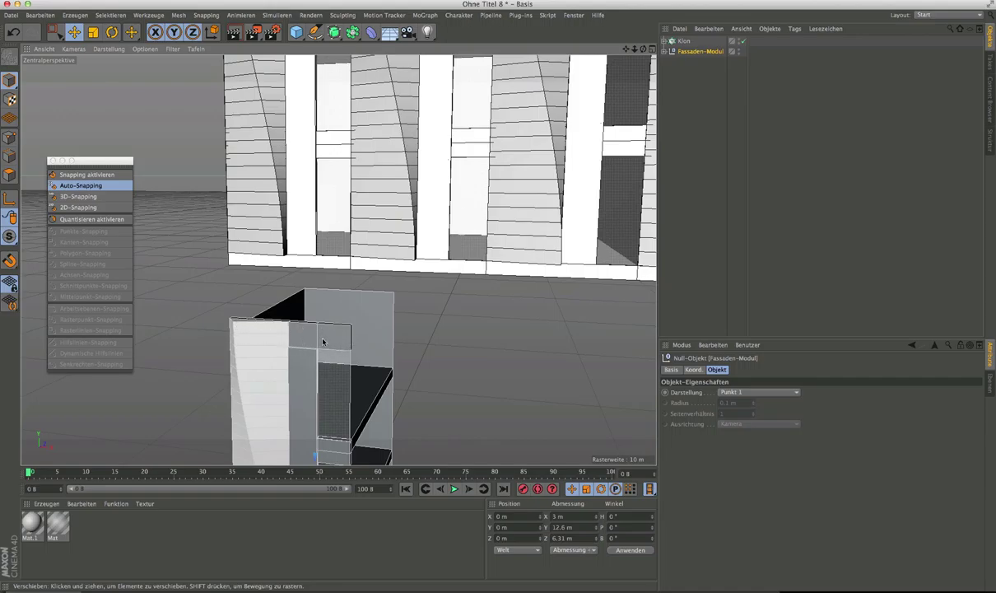
pyautogui.scroll(-5, 323, 341)
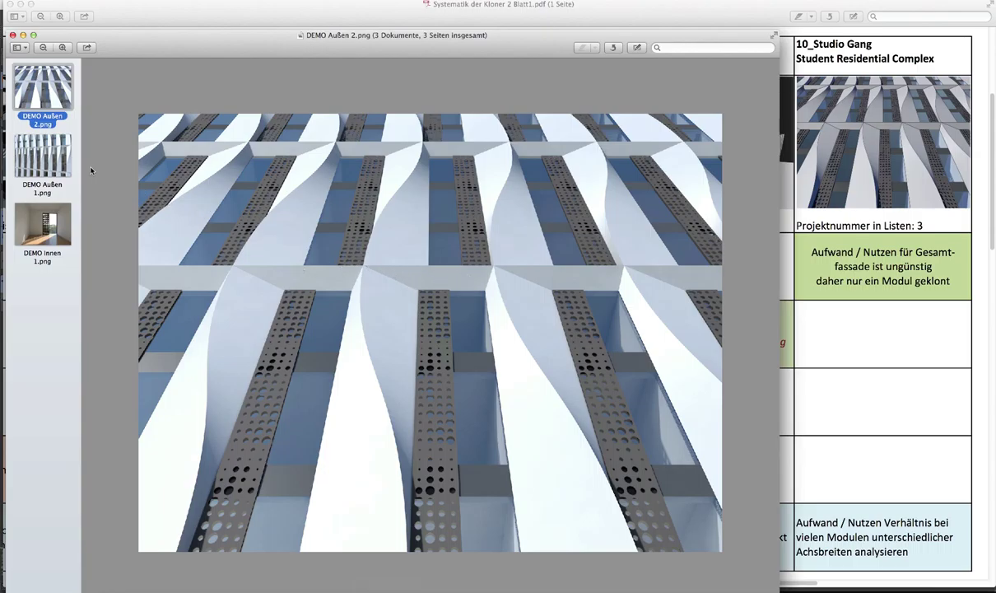
# Look at the DEMO Außen 1.png facade render in Preview, then return to Cinema 4D.
pyautogui.click(60, 167)
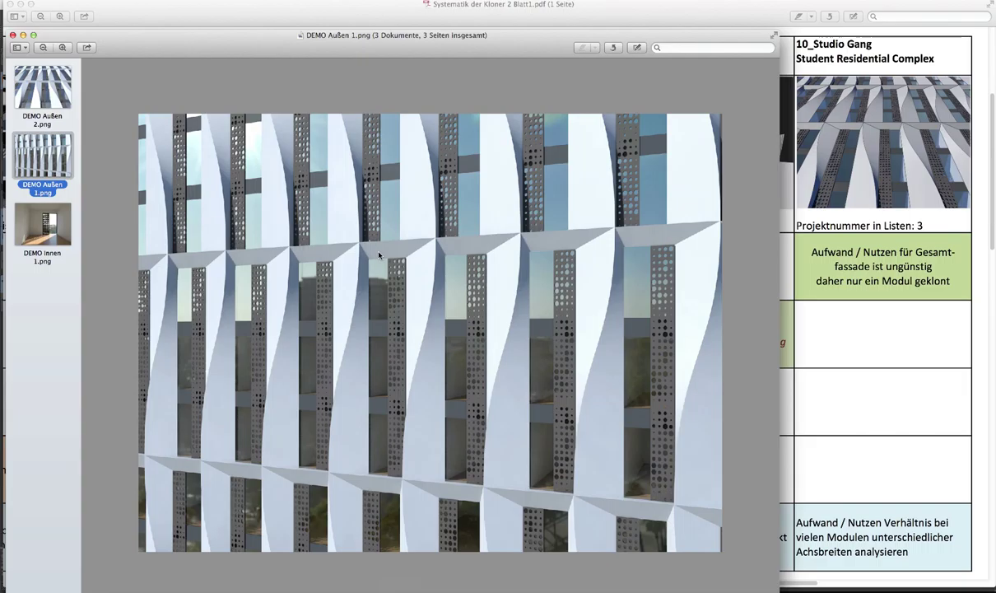
pyautogui.click(350, 588)
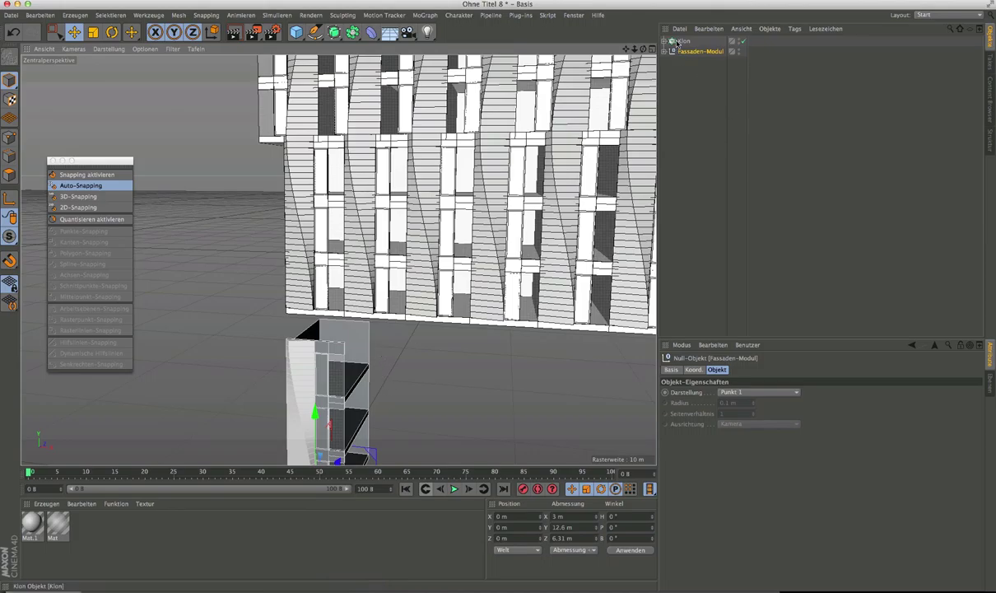
pyautogui.keyDown('alt'); pyautogui.moveTo(333, 424); pyautogui.dragTo(353, 436); pyautogui.keyUp('alt')
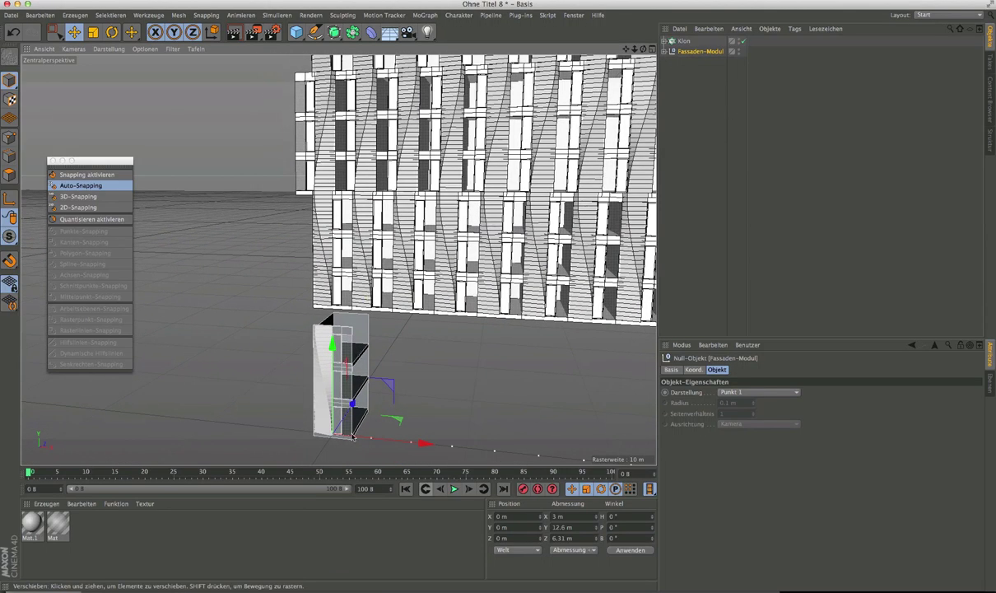
pyautogui.scroll(5, 352, 445)
pyautogui.scroll(4, 352, 411)
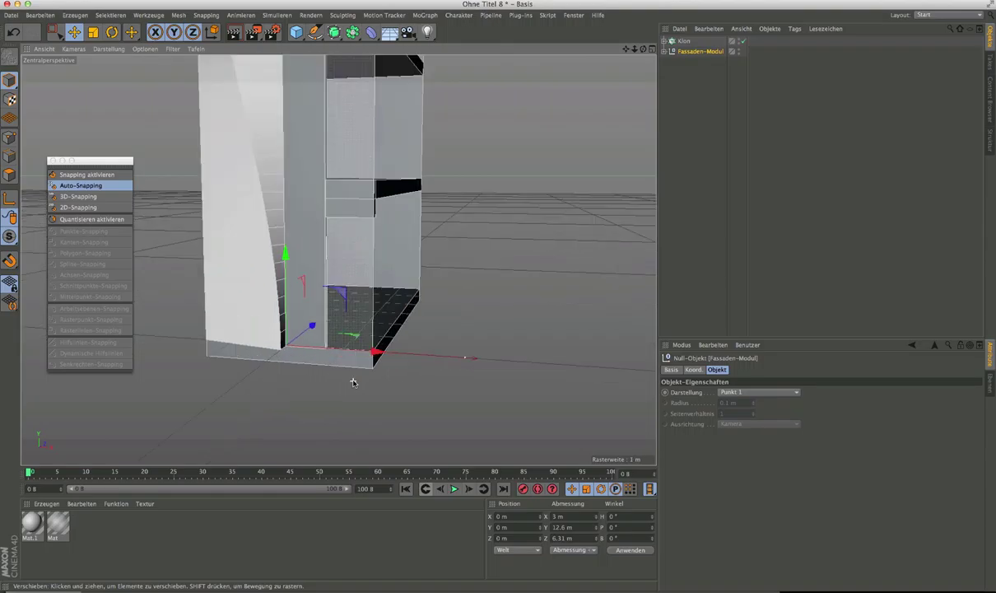
pyautogui.scroll(5, 354, 362)
pyautogui.scroll(-4, 354, 358)
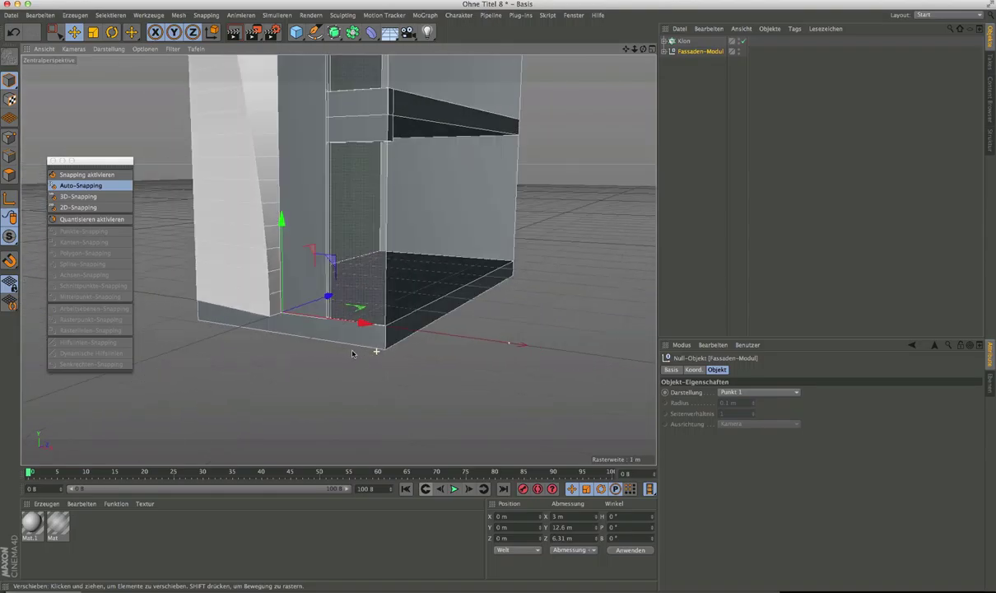
pyautogui.keyDown('alt'); pyautogui.moveTo(352, 353); pyautogui.dragTo(350, 347); pyautogui.keyUp('alt')
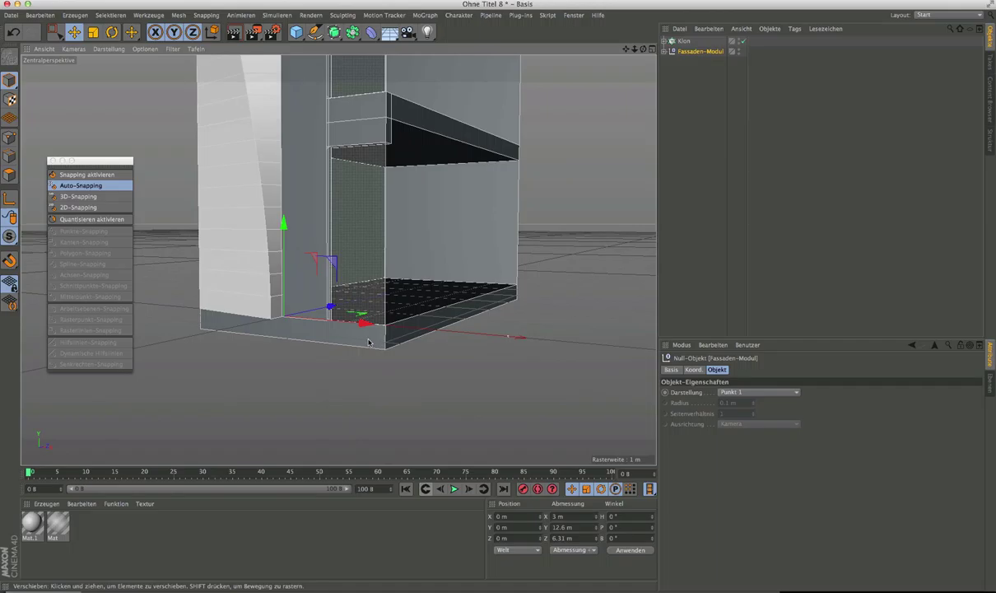
pyautogui.click(672, 51)
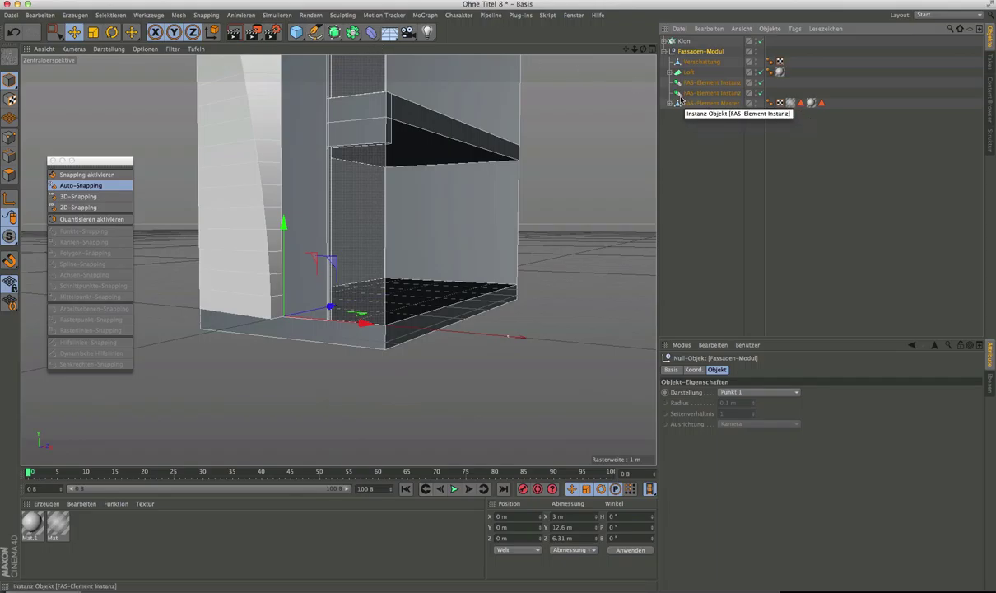
pyautogui.click(674, 51)
pyautogui.hotkey('ctrl', 'z')
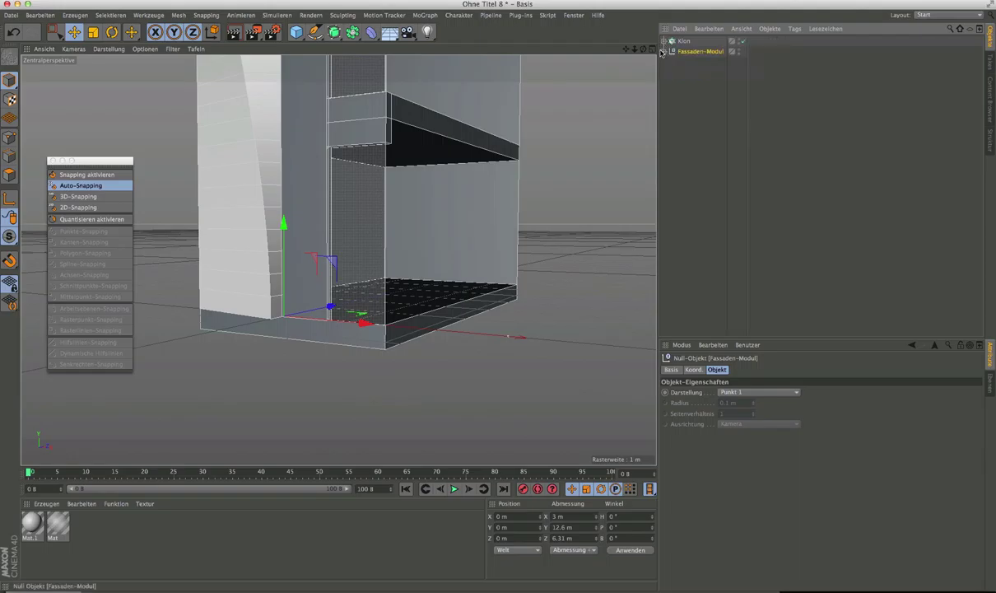
# Select Decke + Wand's front slab-edge polygons and split them off with Abtrennen into Decke + Wand.1.
pyautogui.click(668, 51)
pyautogui.click(669, 103)
pyautogui.click(703, 114)
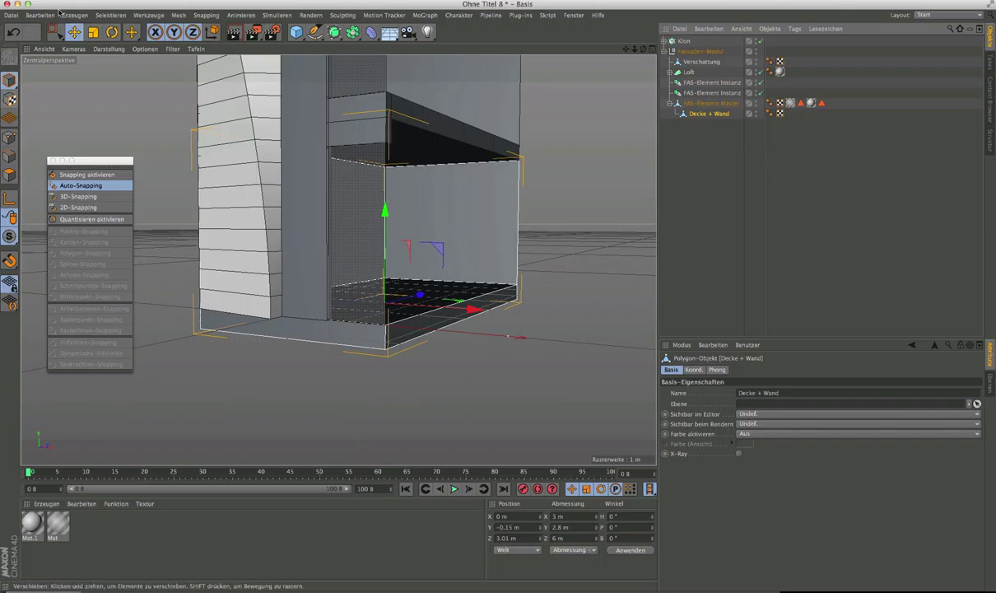
pyautogui.moveTo(54, 31); pyautogui.dragTo(90, 46)
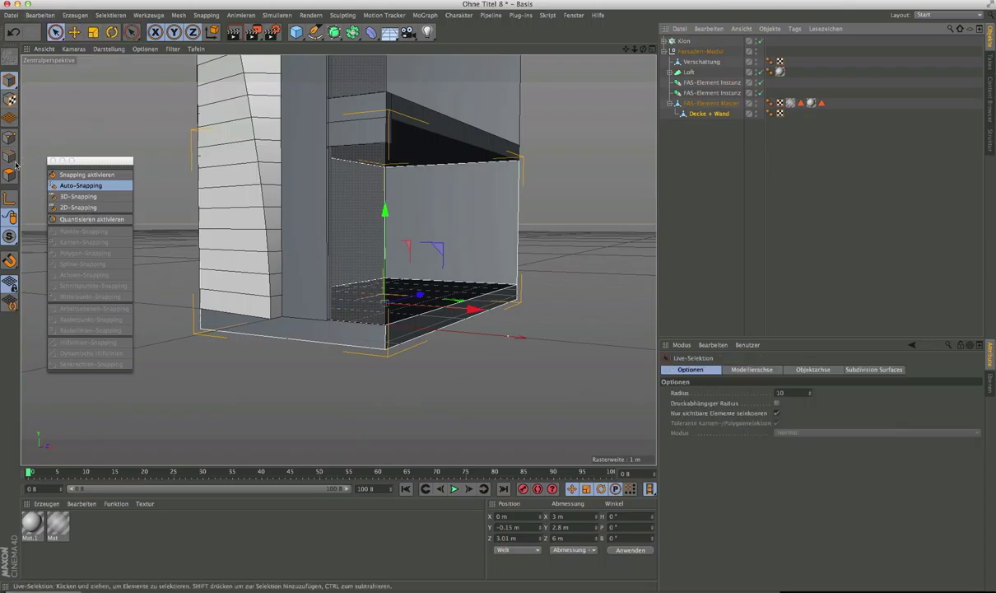
pyautogui.click(345, 346)
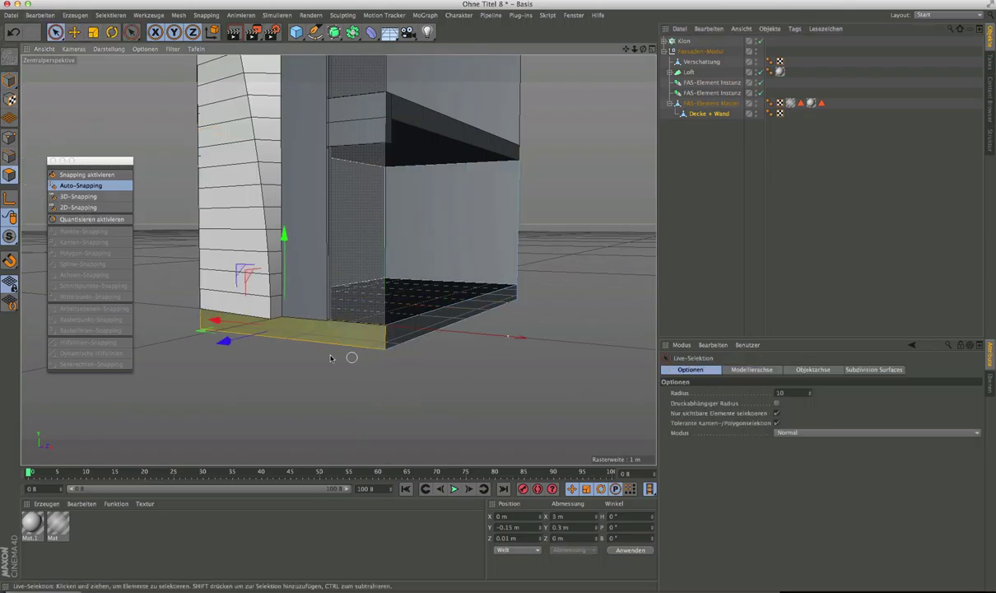
pyautogui.scroll(5, 333, 342)
pyautogui.moveTo(324, 337)
pyautogui.keyDown('alt'); pyautogui.mouseDown()
pyautogui.moveTo(340, 342)
pyautogui.moveTo(305, 332)
pyautogui.moveTo(317, 344)
pyautogui.mouseUp(); pyautogui.keyUp('alt')
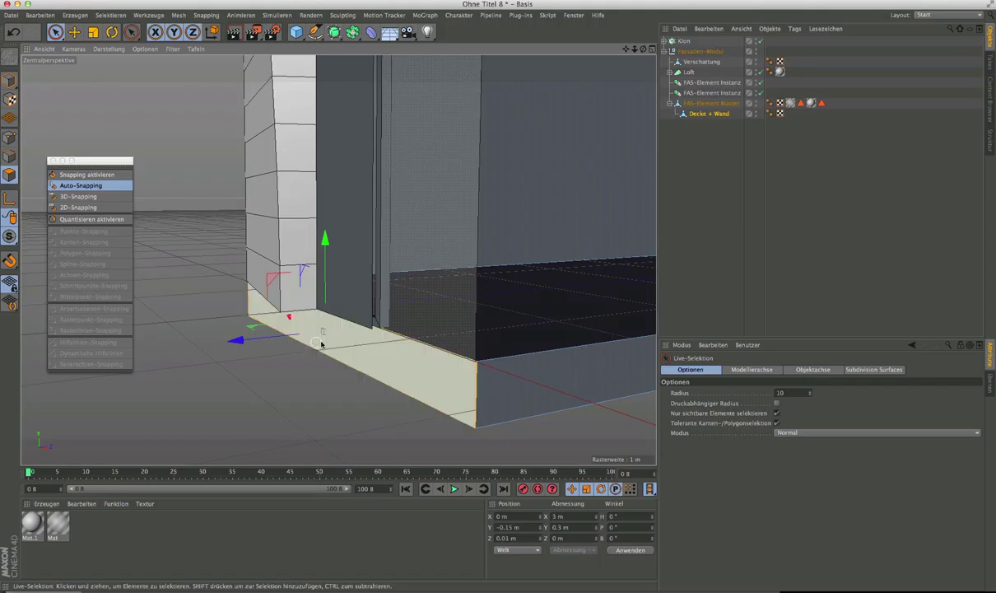
pyautogui.rightClick(378, 346)
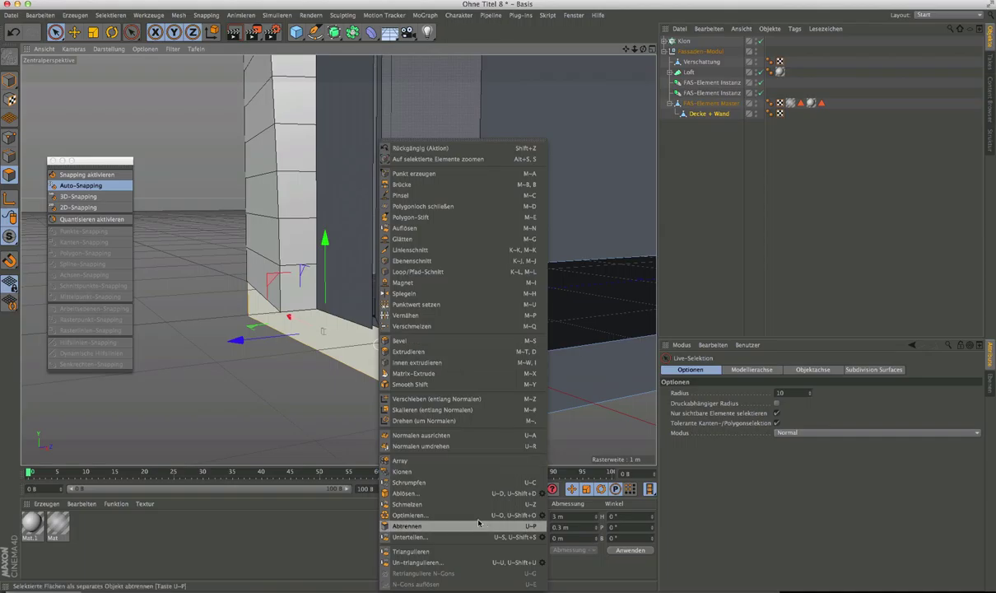
pyautogui.click(406, 527)
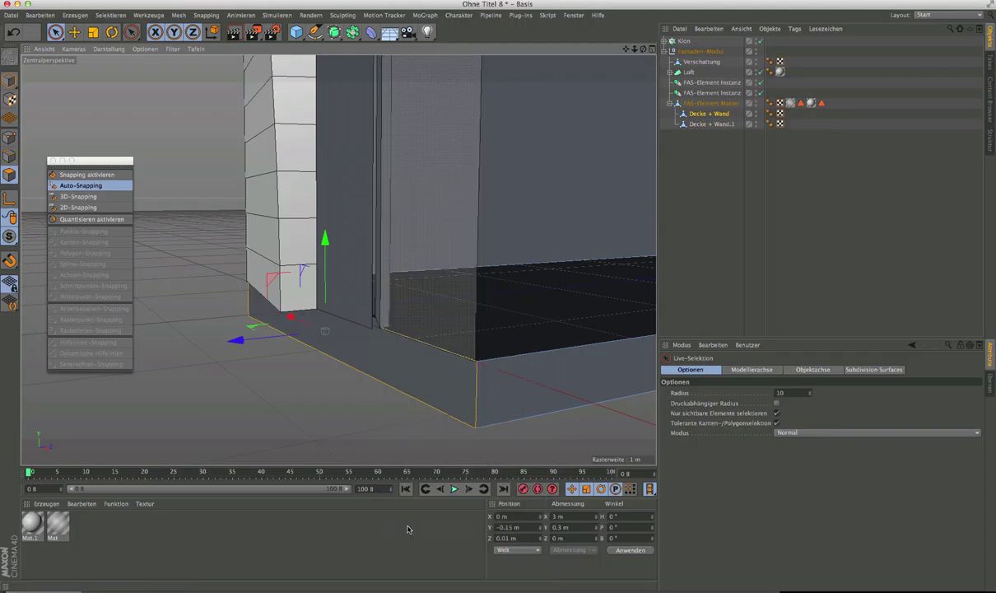
# Toggle visibility of Decke + Wand and Decke + Wand.1 to compare the original and split-off pieces.
pyautogui.click(757, 112)
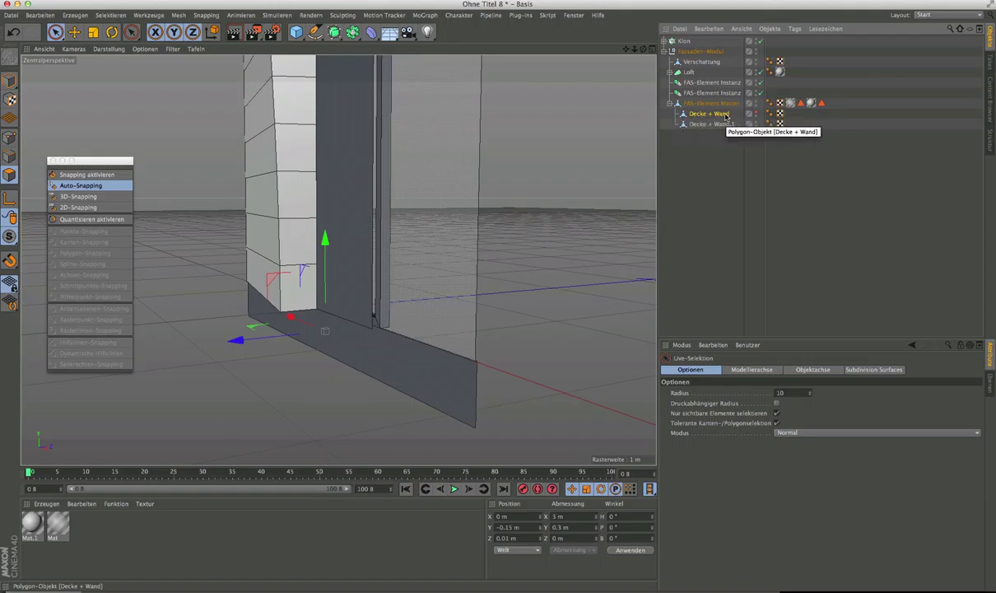
pyautogui.click(721, 124)
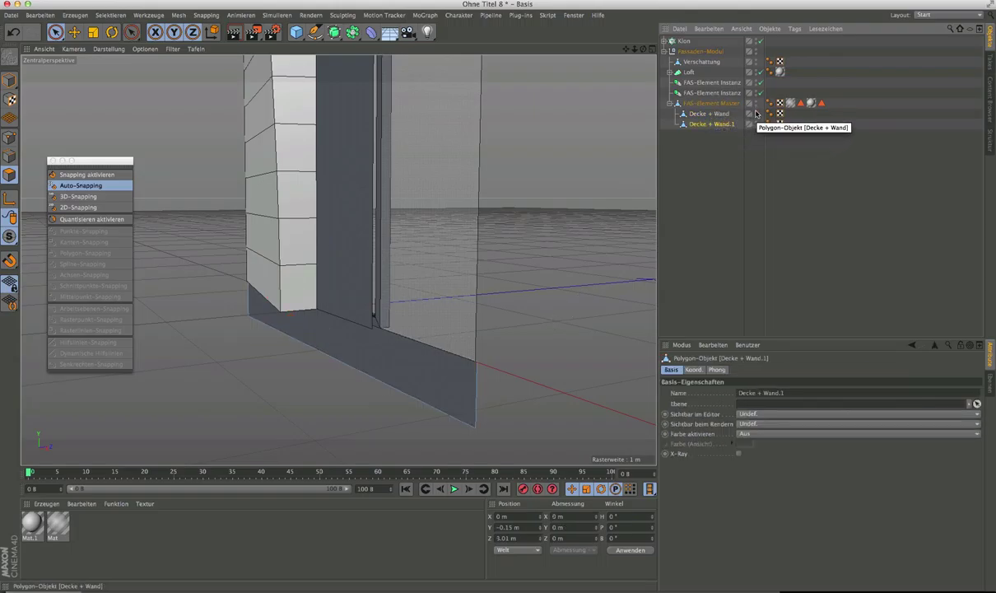
pyautogui.doubleClick(756, 122)
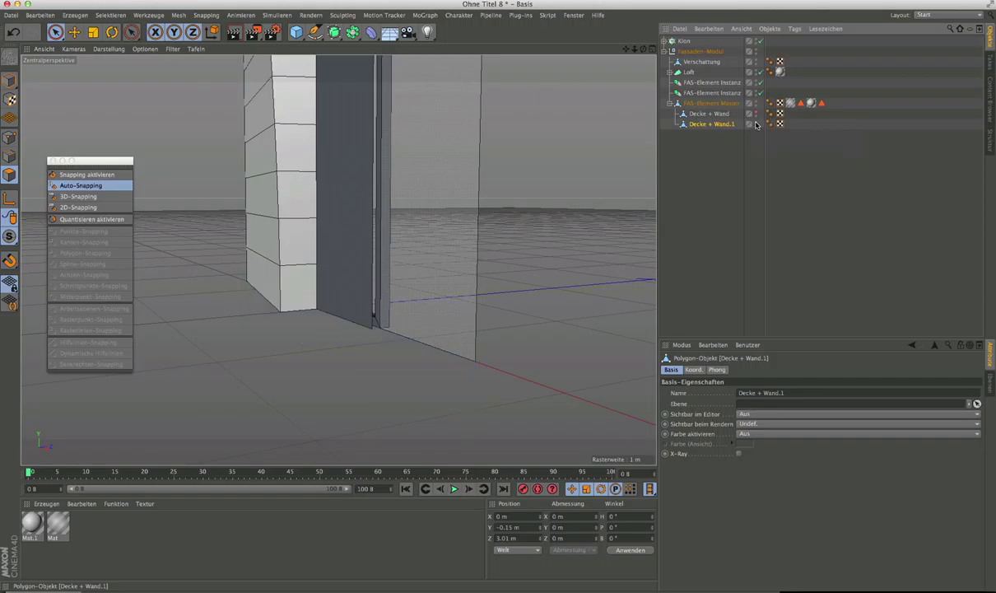
pyautogui.click(755, 115)
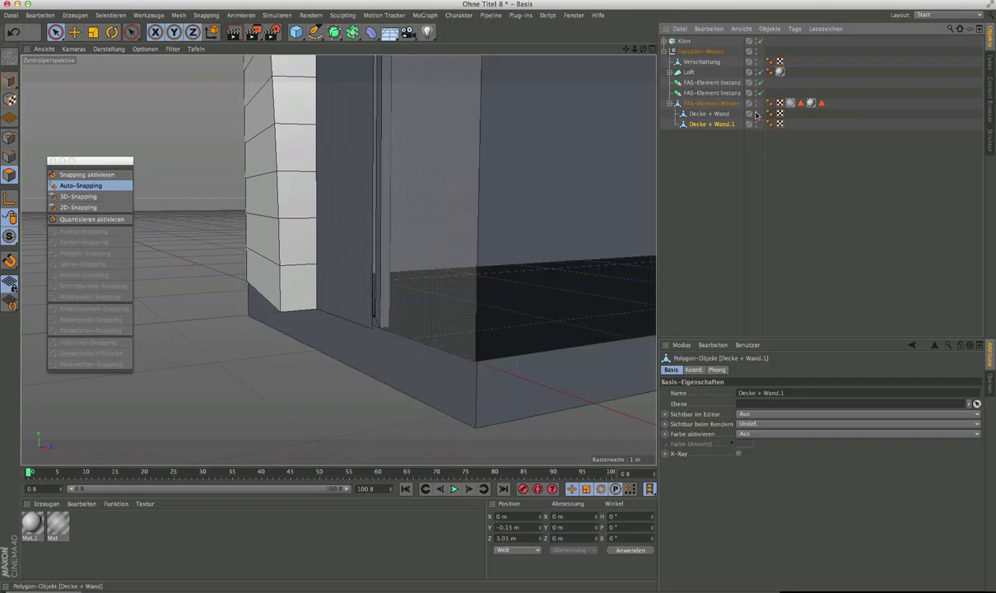
pyautogui.click(700, 113)
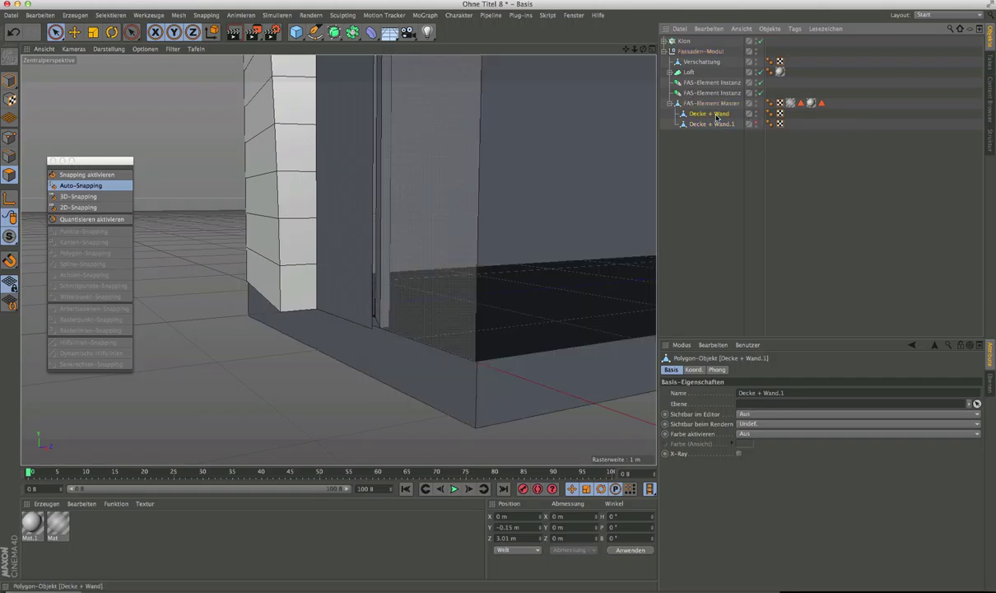
# Select Decke + Wand.1's floor strip polygon and set its Position Z to 0 m.
pyautogui.click(431, 363)
pyautogui.click(716, 123)
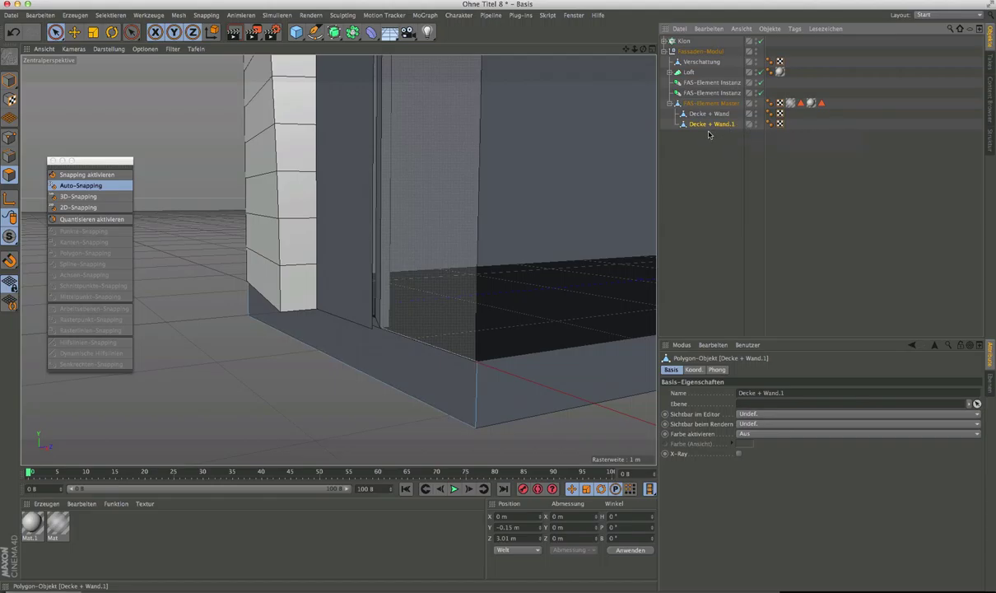
pyautogui.click(411, 380)
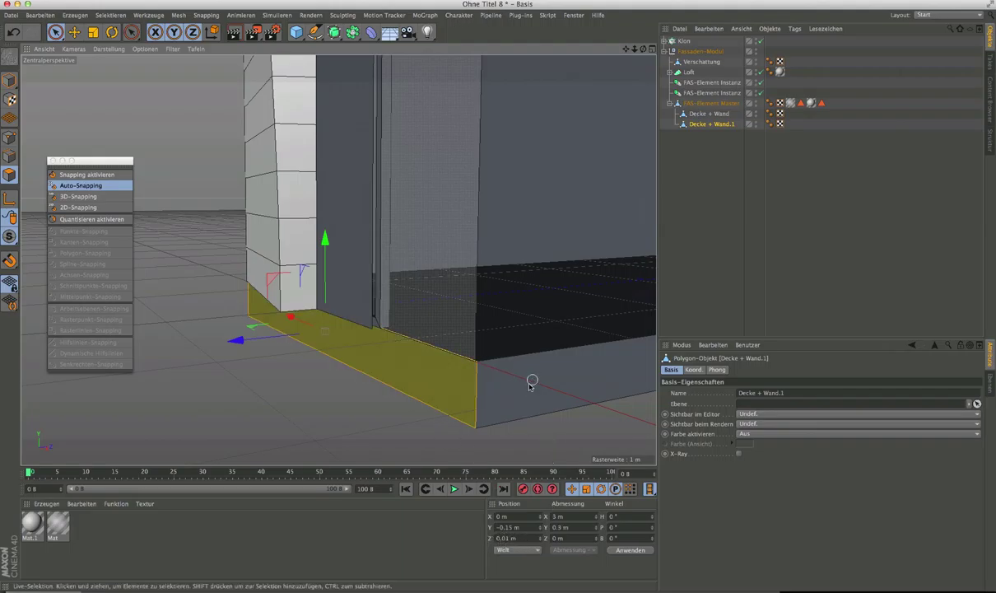
pyautogui.click(524, 541)
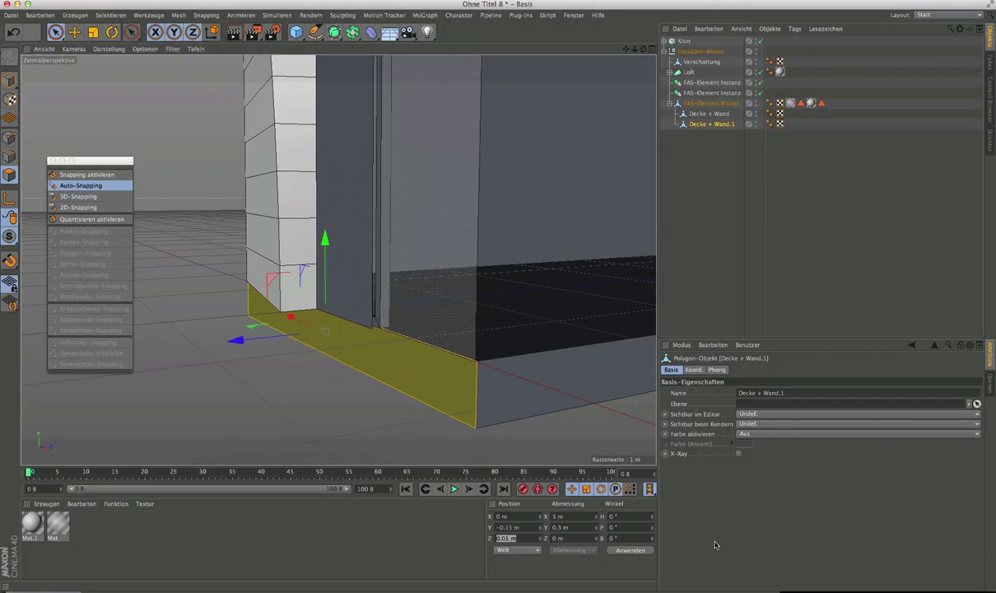
pyautogui.write('0')
pyautogui.press('Return')
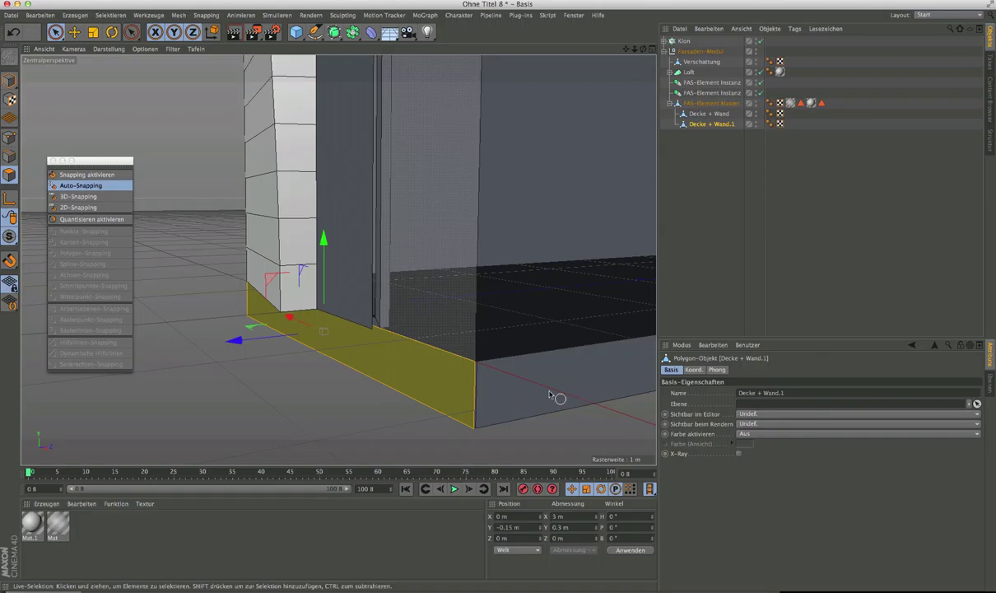
pyautogui.click(445, 348)
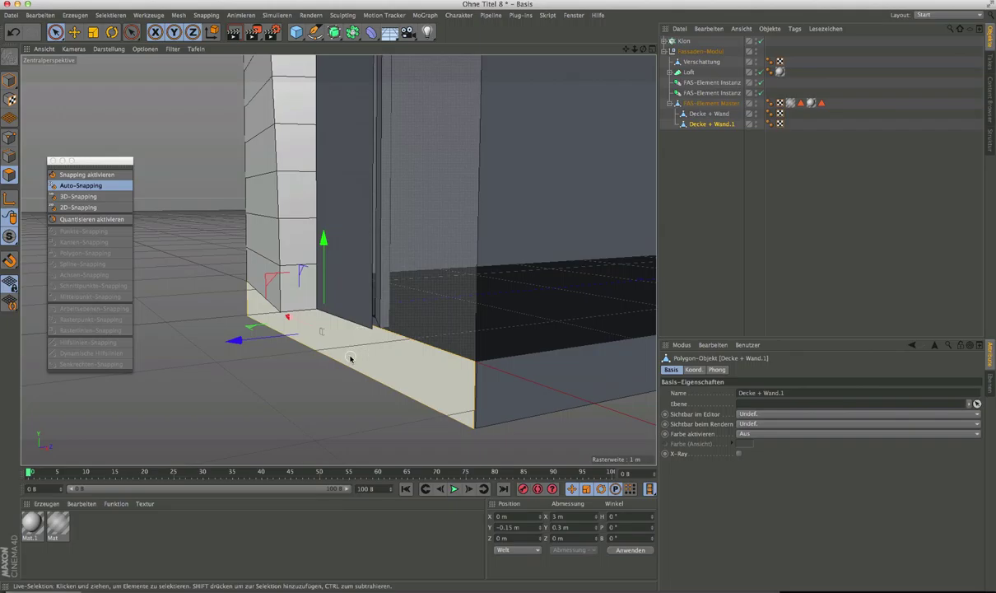
pyautogui.rightClick(376, 363)
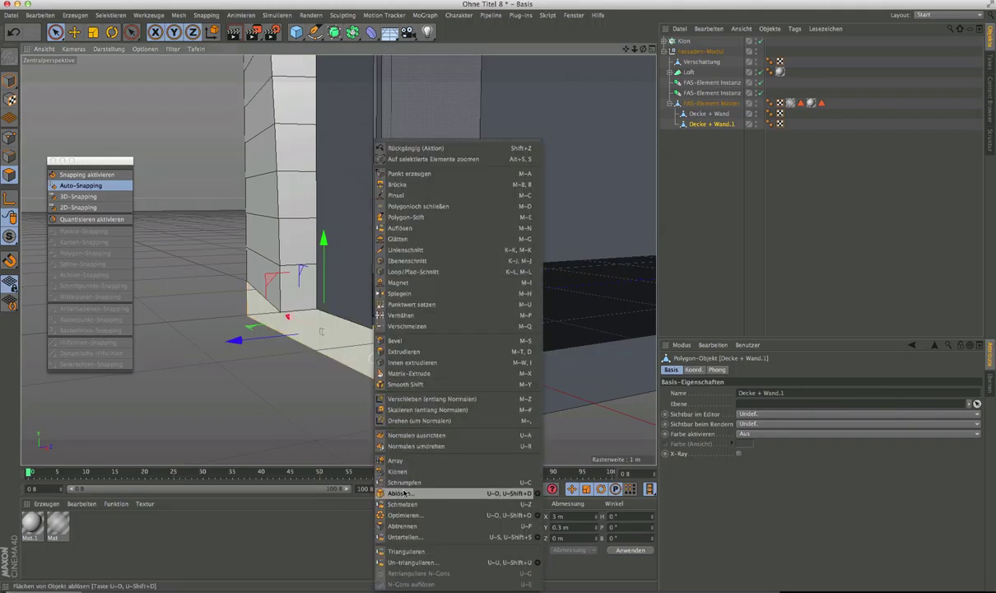
# Extrude the floor strip face outward by 0.3 m, redoing an inward -0.3 m attempt.
pyautogui.click(402, 351)
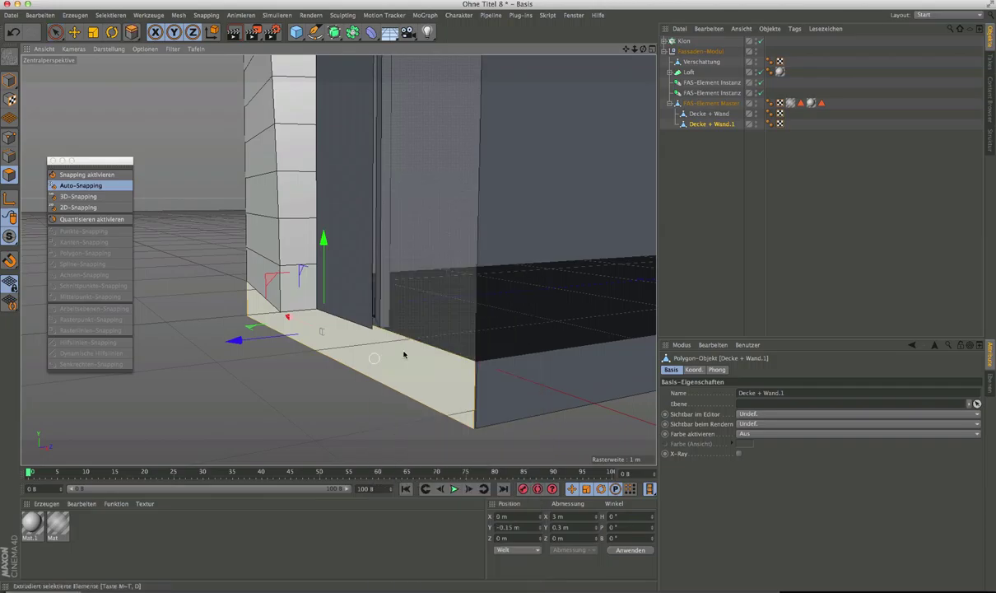
pyautogui.click(740, 404)
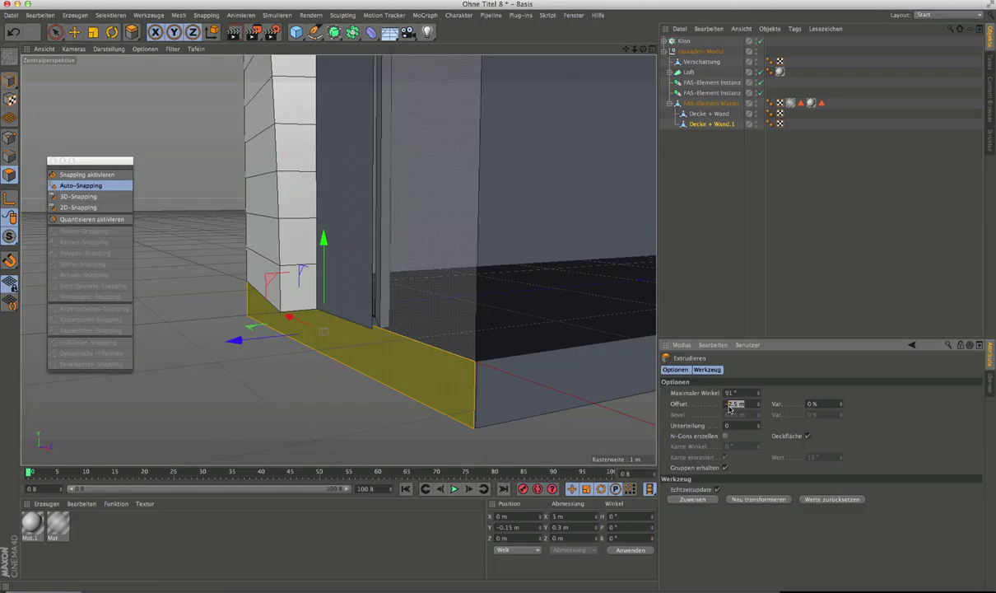
pyautogui.press('BackSpace')
pyautogui.click(766, 500)
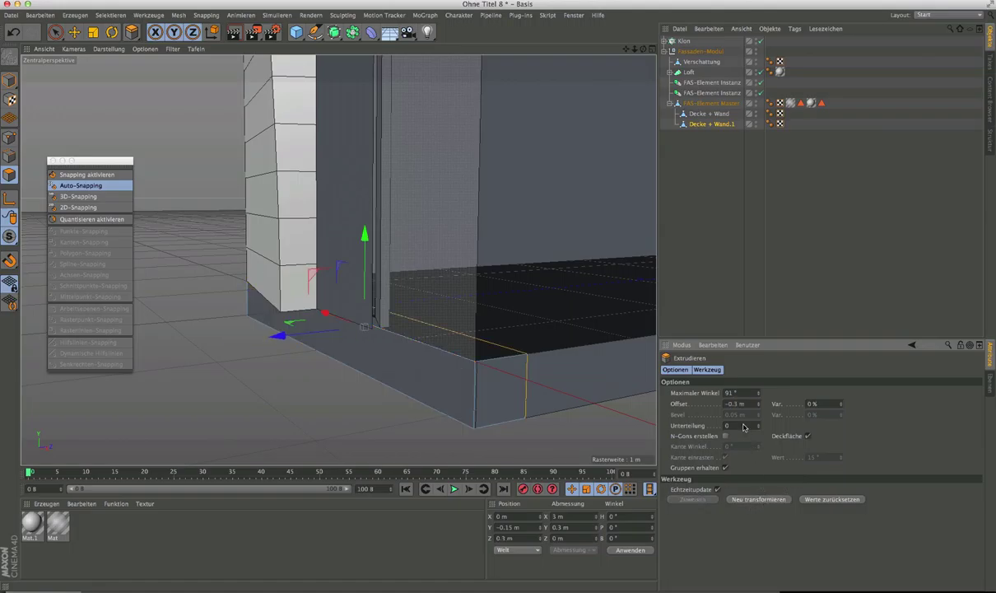
pyautogui.press('super+z')
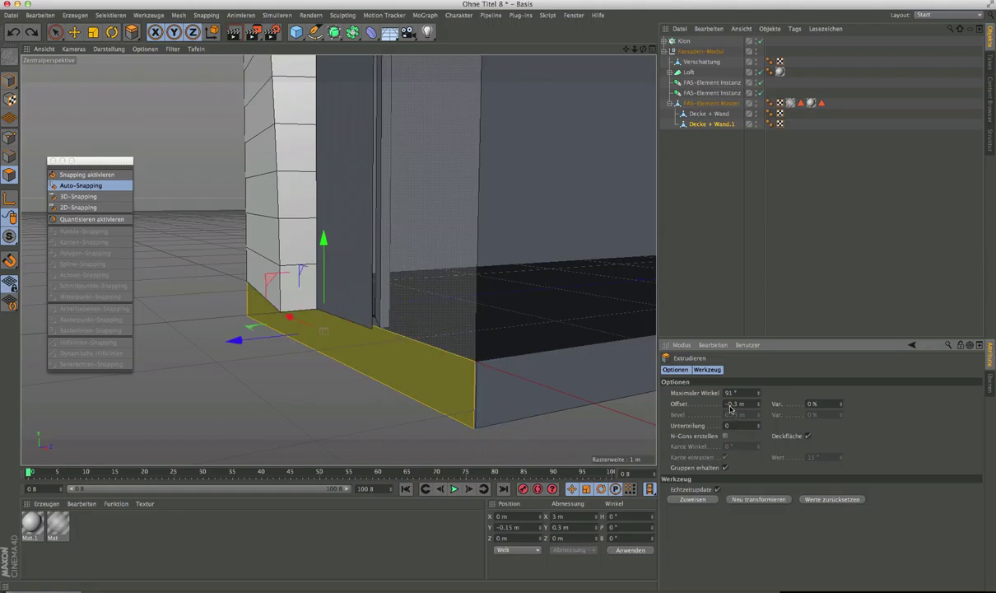
pyautogui.press('Return')
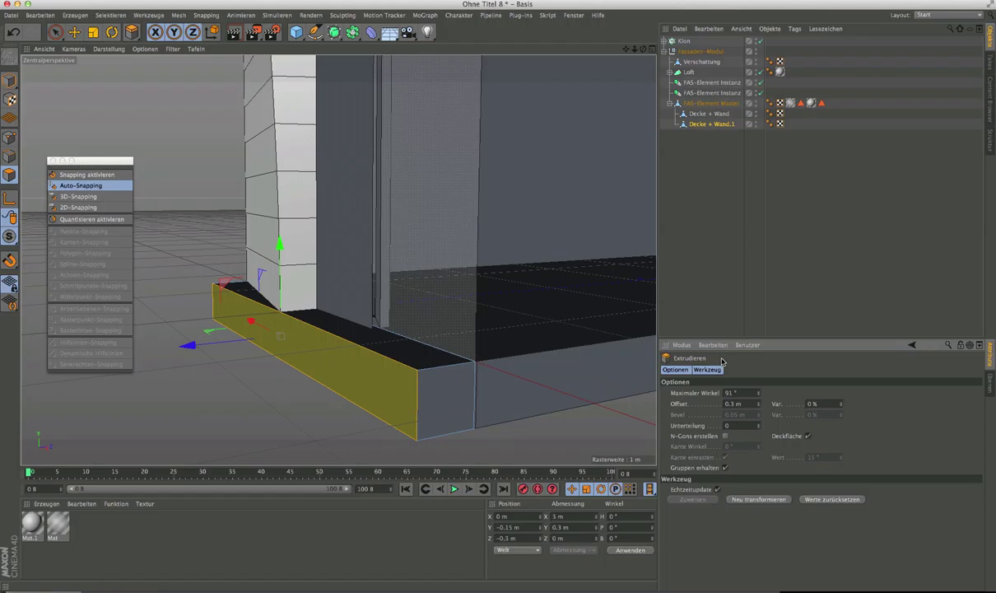
# In Points mode, live-select the two lower front points of the new ledge block.
pyautogui.click(56, 33)
pyautogui.scroll(-1, 419, 314)
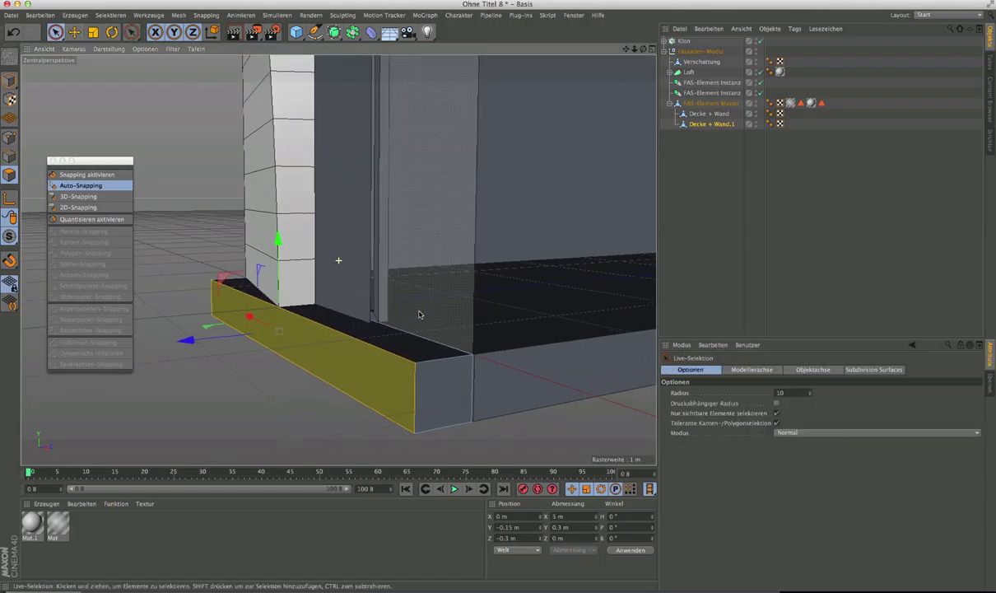
pyautogui.scroll(-3, 420, 314)
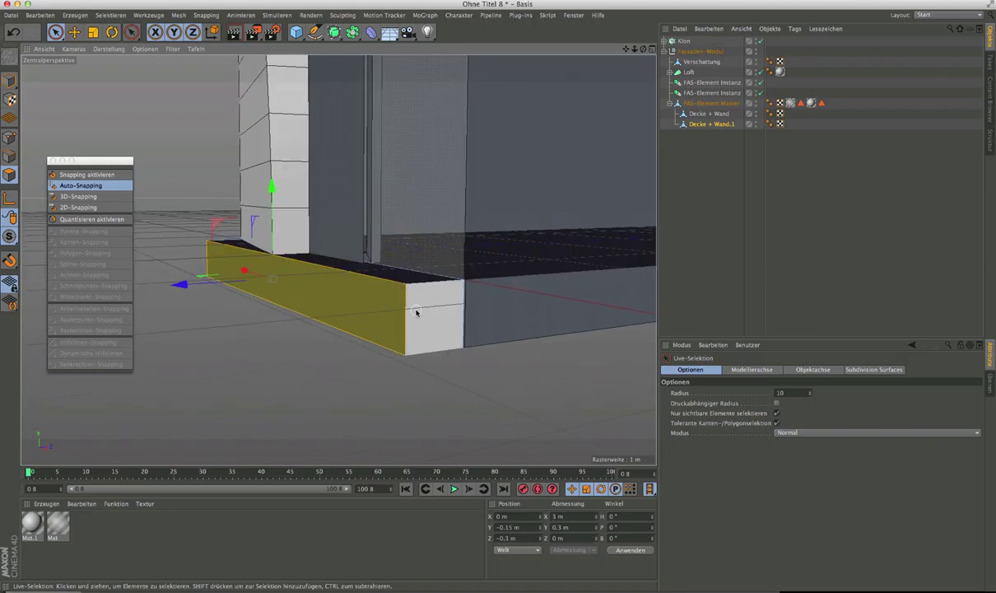
pyautogui.keyDown('alt'); pyautogui.moveTo(416, 313); pyautogui.dragTo(409, 244); pyautogui.keyUp('alt')
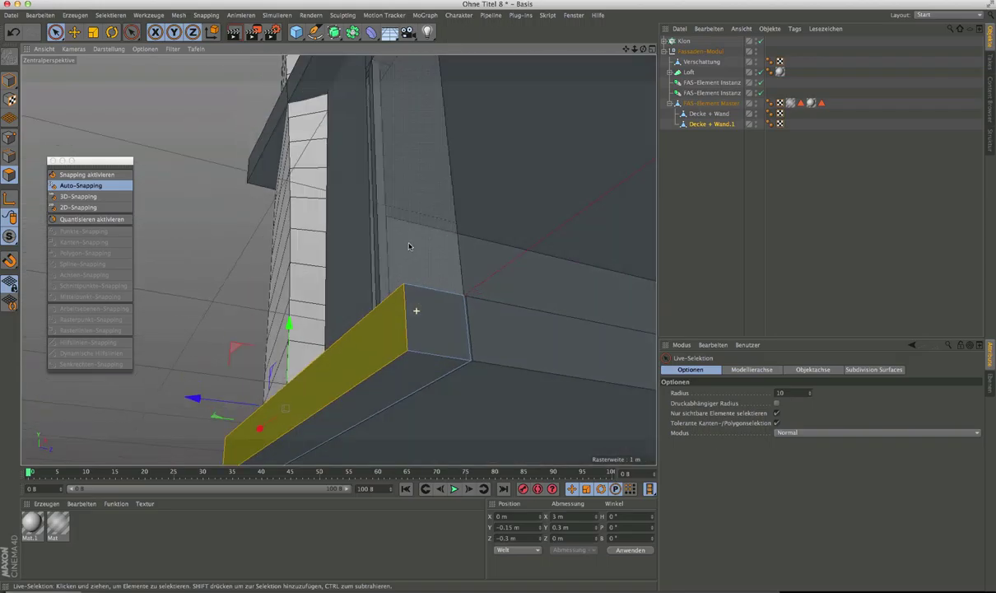
pyautogui.click(8, 138)
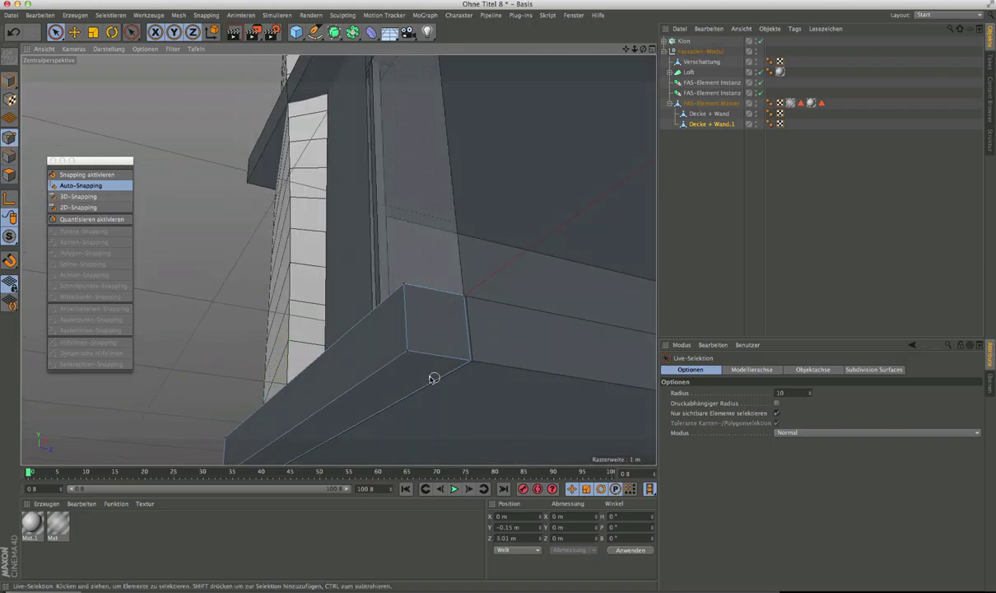
pyautogui.moveTo(402, 356); pyautogui.dragTo(471, 363)
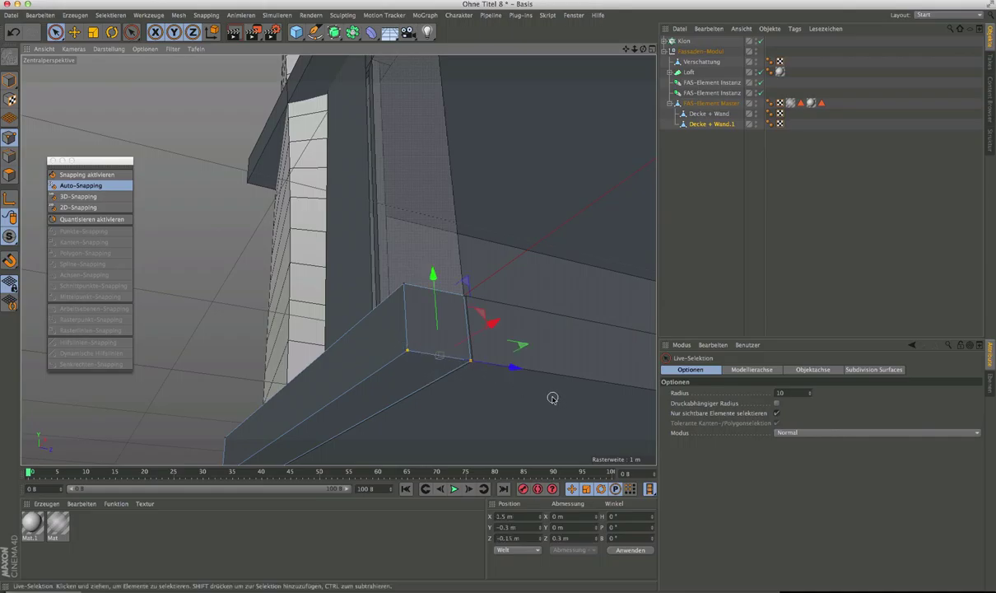
# Weld the selected lower front points onto the upper corner vertex with Verschmelzen, slanting that end.
pyautogui.rightClick(436, 377)
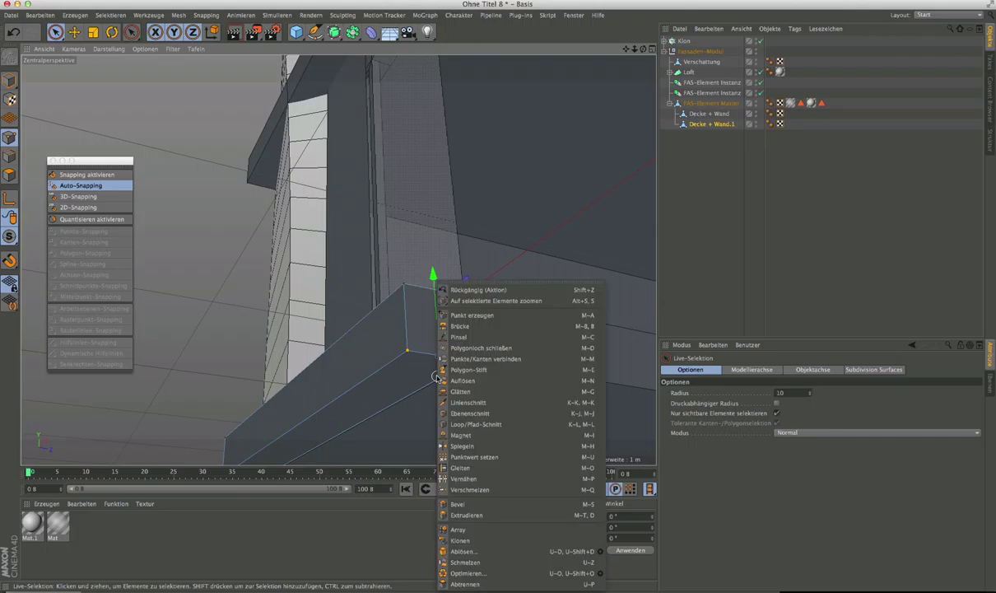
pyautogui.click(471, 490)
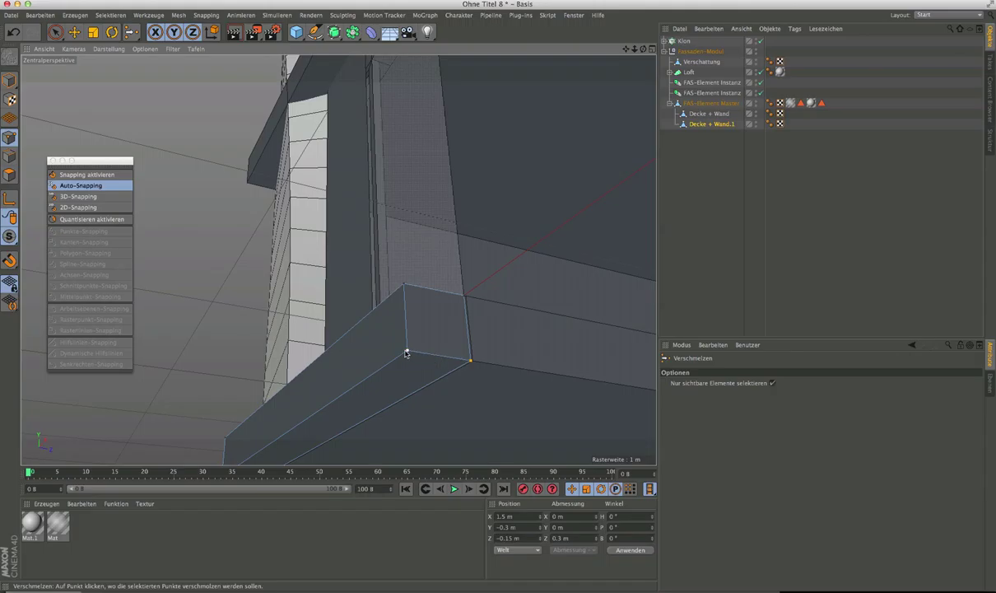
pyautogui.click(471, 362)
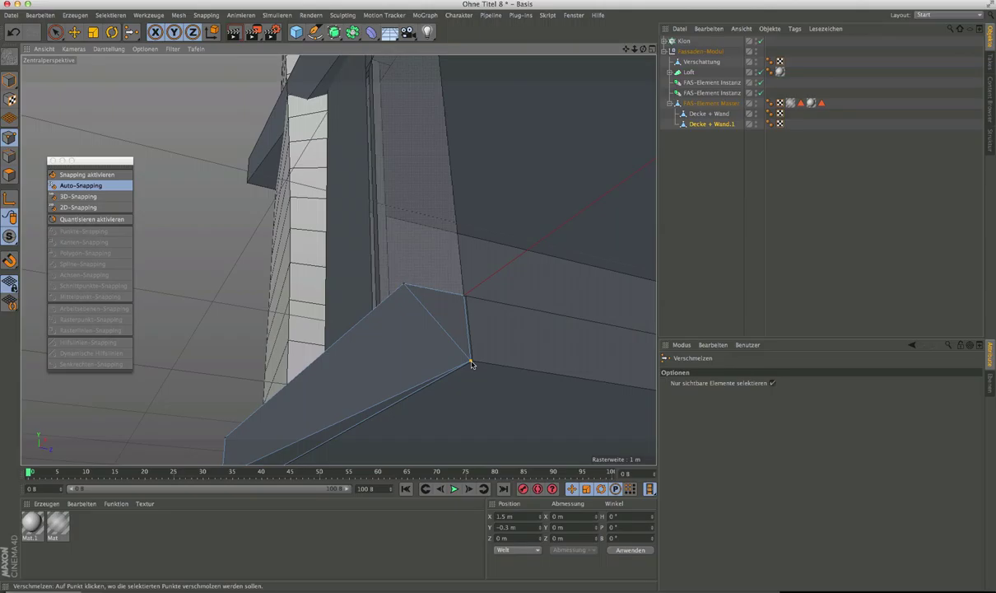
pyautogui.keyDown('alt'); pyautogui.moveTo(472, 362); pyautogui.dragTo(472, 359); pyautogui.keyUp('alt')
pyautogui.keyDown('alt'); pyautogui.moveTo(343, 418); pyautogui.dragTo(339, 374); pyautogui.keyUp('alt')
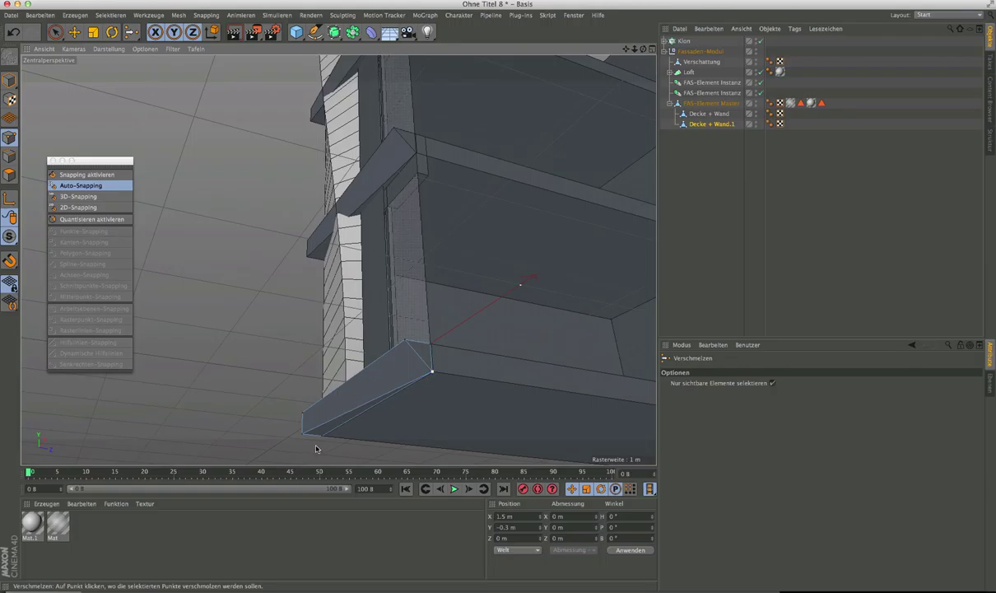
pyautogui.keyDown('alt'); pyautogui.moveTo(298, 428); pyautogui.dragTo(316, 449); pyautogui.keyUp('alt')
pyautogui.scroll(2, 316, 450)
pyautogui.scroll(-2, 316, 449)
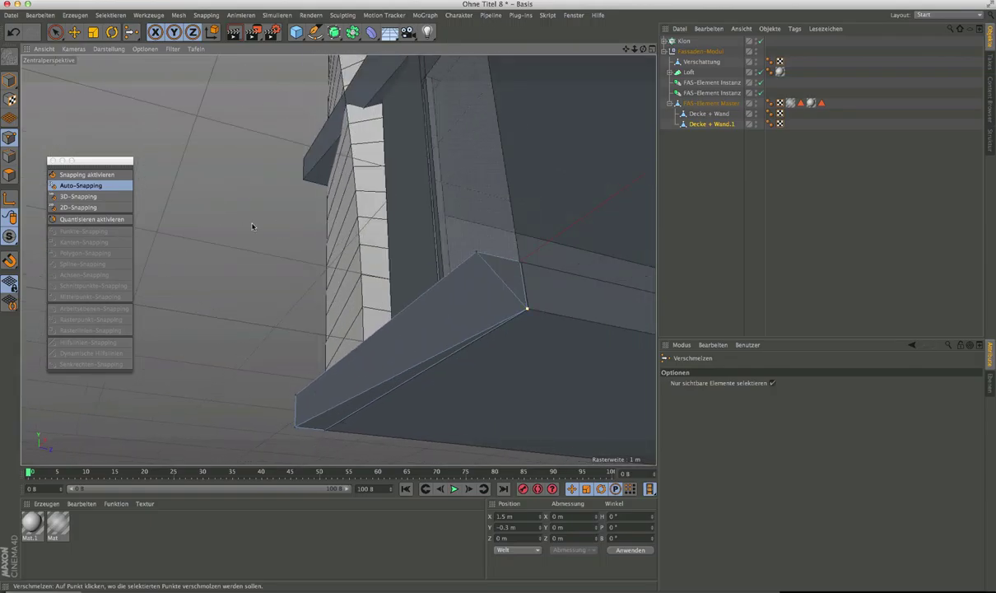
# Select the corner points at the ledge's other end and weld them onto its corner point.
pyautogui.click(56, 32)
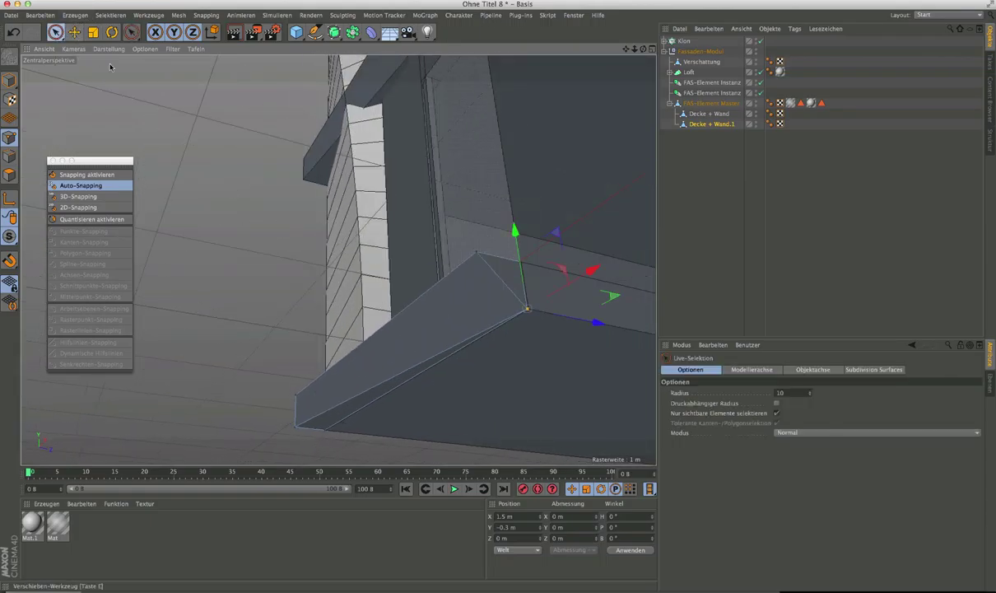
pyautogui.moveTo(327, 419); pyautogui.dragTo(299, 421)
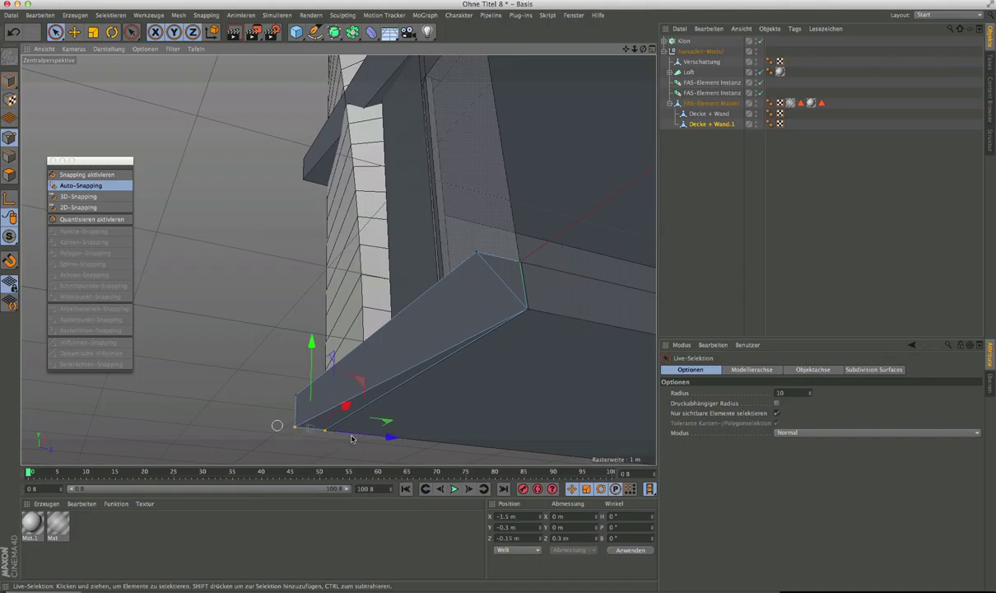
pyautogui.click(131, 33)
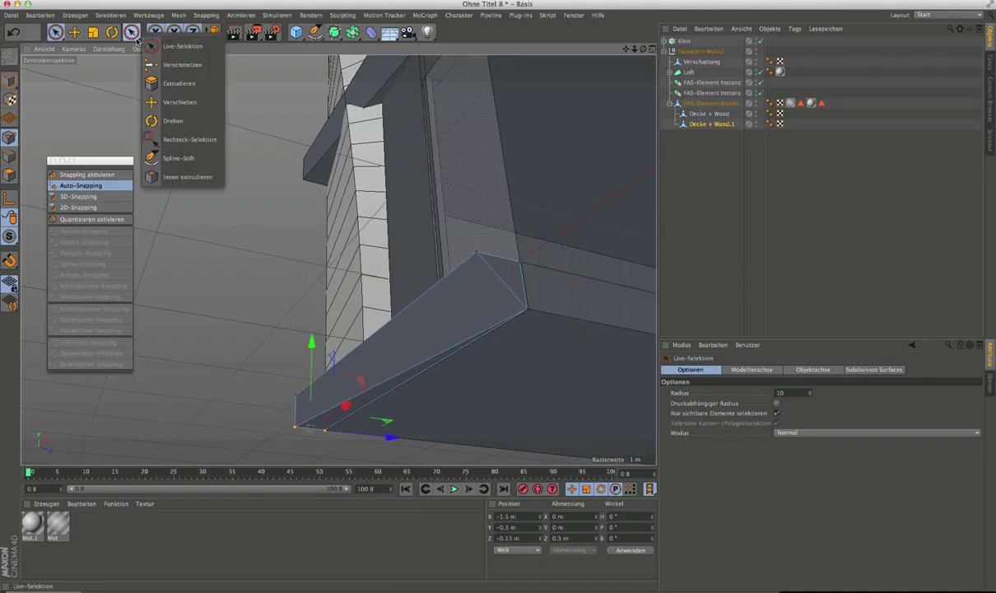
pyautogui.click(182, 65)
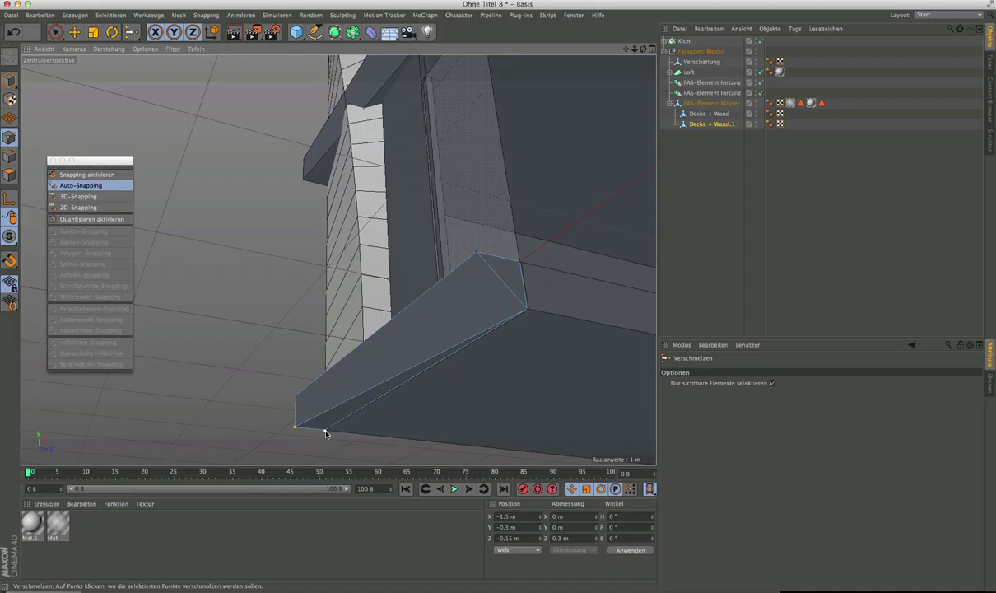
pyautogui.click(325, 432)
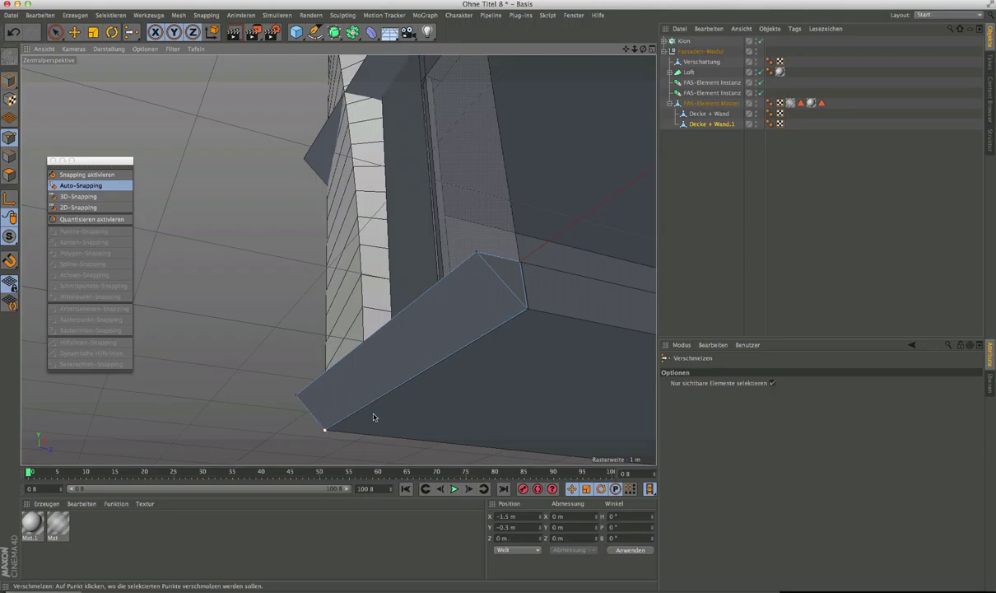
pyautogui.keyDown('alt'); pyautogui.moveTo(358, 381); pyautogui.dragTo(342, 357); pyautogui.keyUp('alt')
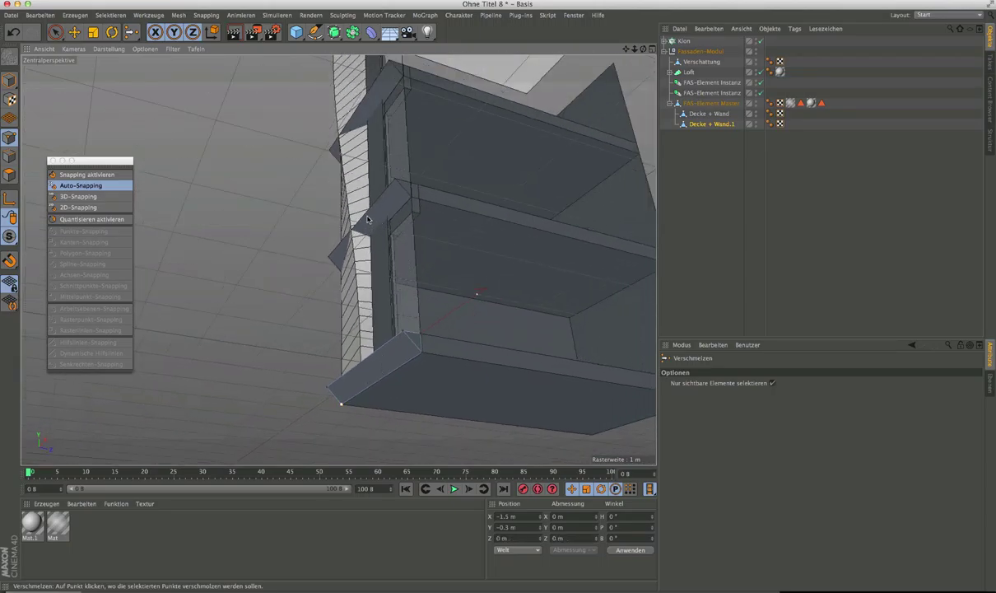
pyautogui.keyDown('alt'); pyautogui.moveTo(354, 216); pyautogui.dragTo(390, 284); pyautogui.keyUp('alt')
pyautogui.keyDown('alt'); pyautogui.moveTo(396, 247); pyautogui.dragTo(354, 281); pyautogui.keyUp('alt')
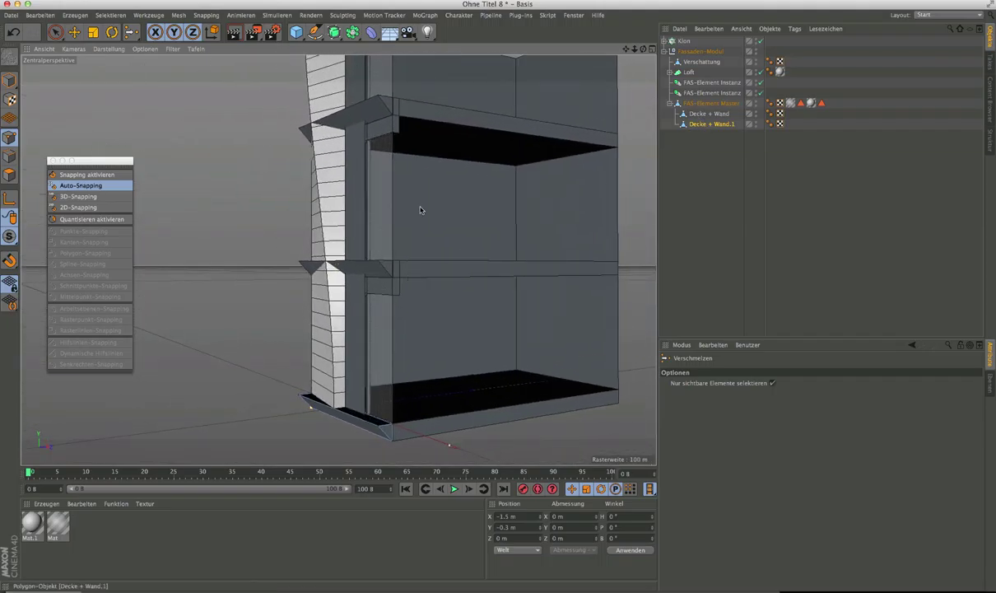
pyautogui.scroll(-5, 387, 222)
# Move Decke + Wand.1 to the top of the Fassaden-Modul group in the Object Manager.
pyautogui.keyDown('alt'); pyautogui.moveTo(329, 237); pyautogui.dragTo(342, 308, button='middle'); pyautogui.keyUp('alt')
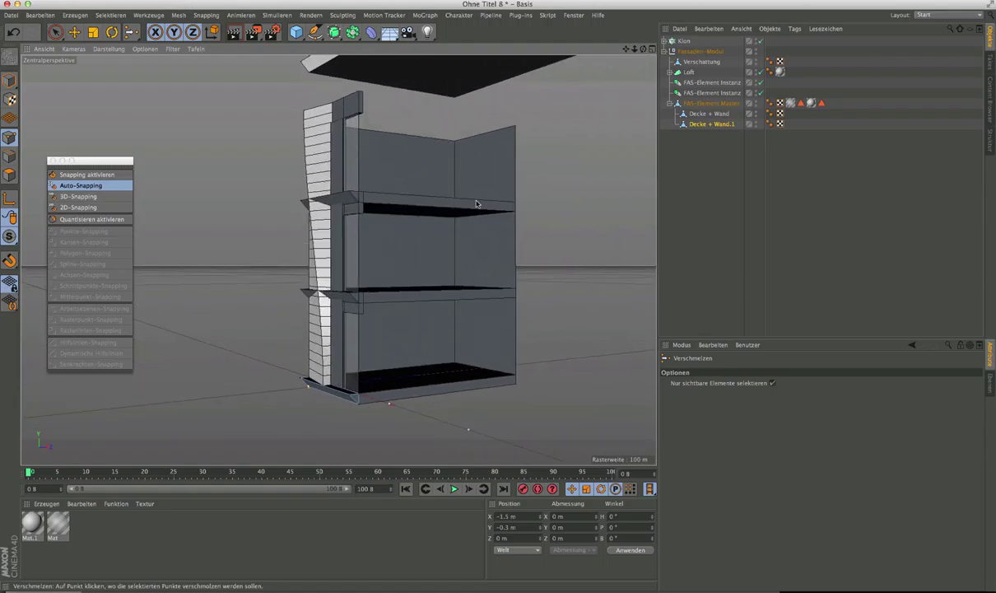
pyautogui.click(9, 80)
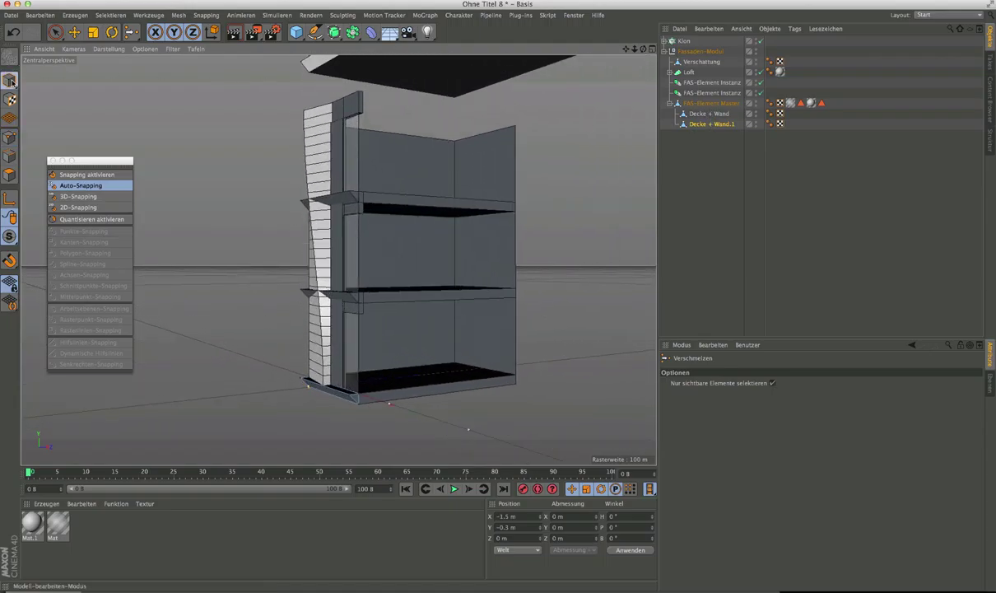
pyautogui.click(713, 123)
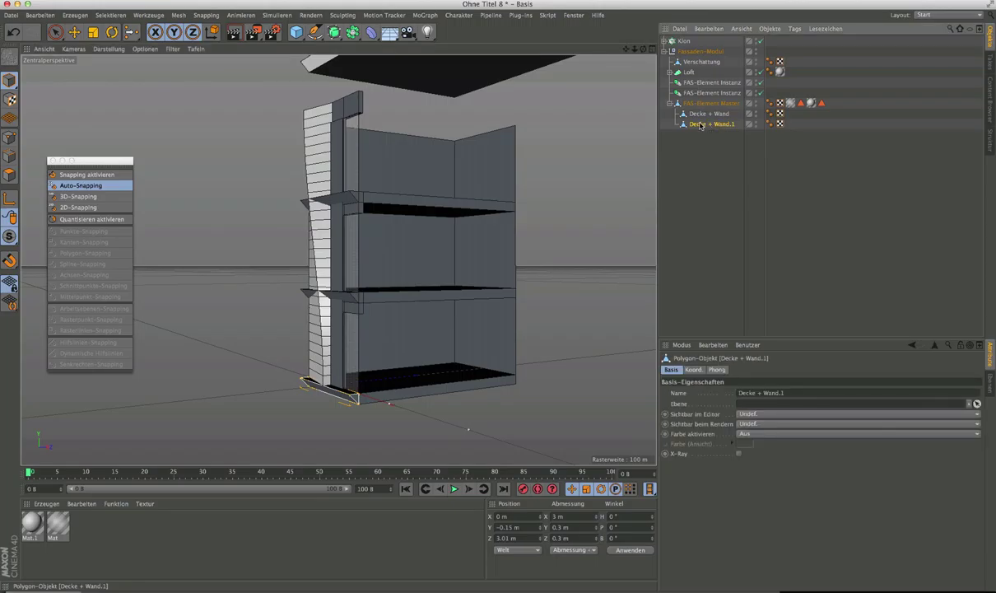
pyautogui.moveTo(694, 59); pyautogui.dragTo(692, 55)
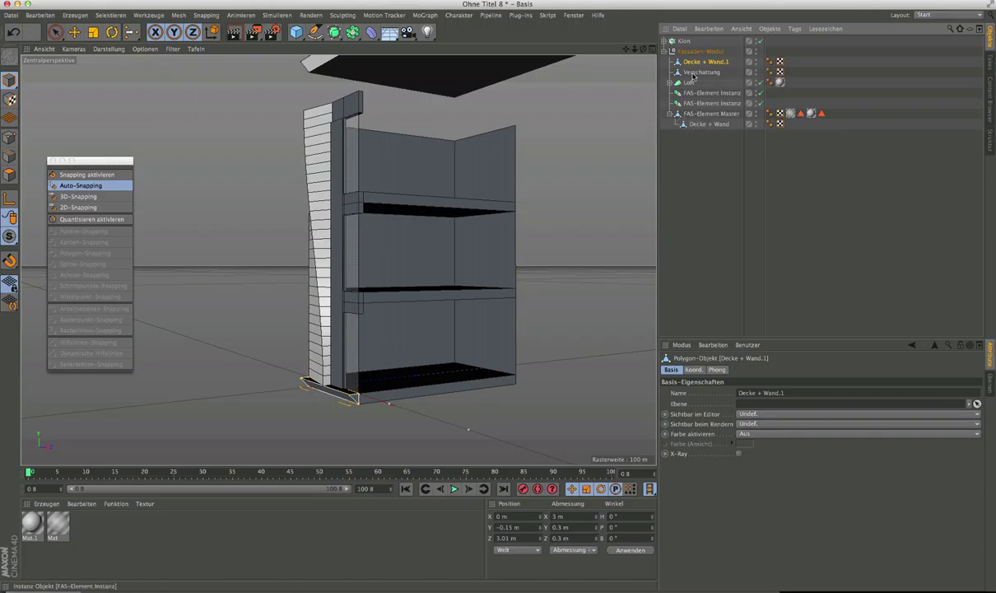
pyautogui.moveTo(696, 131); pyautogui.dragTo(696, 132)
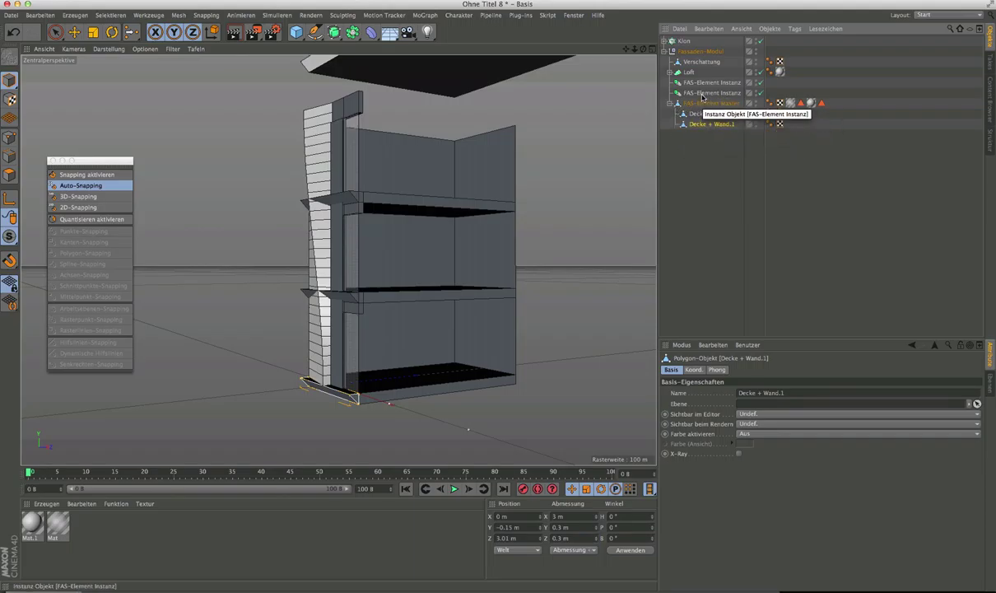
pyautogui.click(704, 92)
pyautogui.click(704, 84)
pyautogui.click(704, 95)
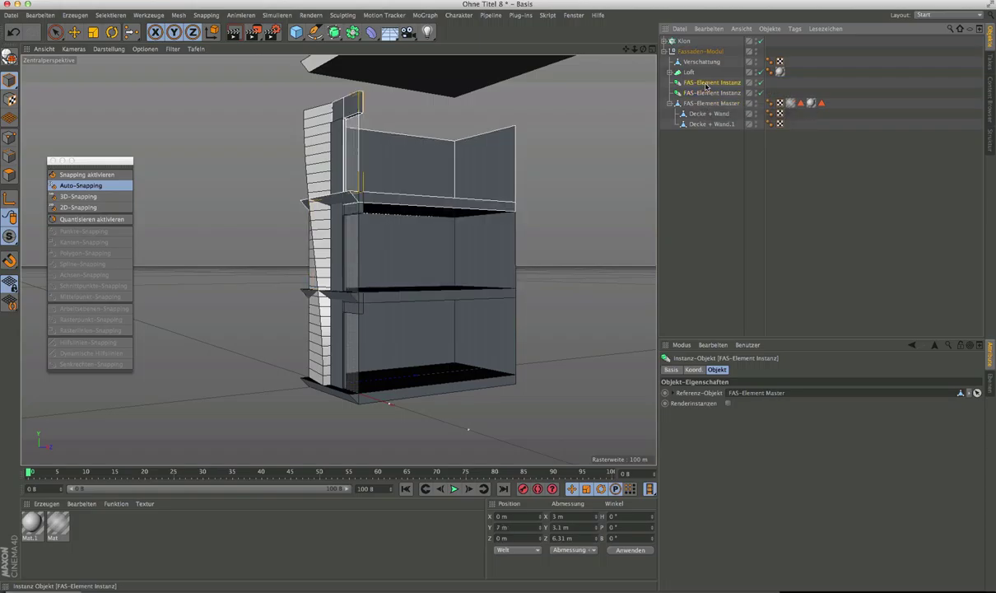
pyautogui.click(682, 125)
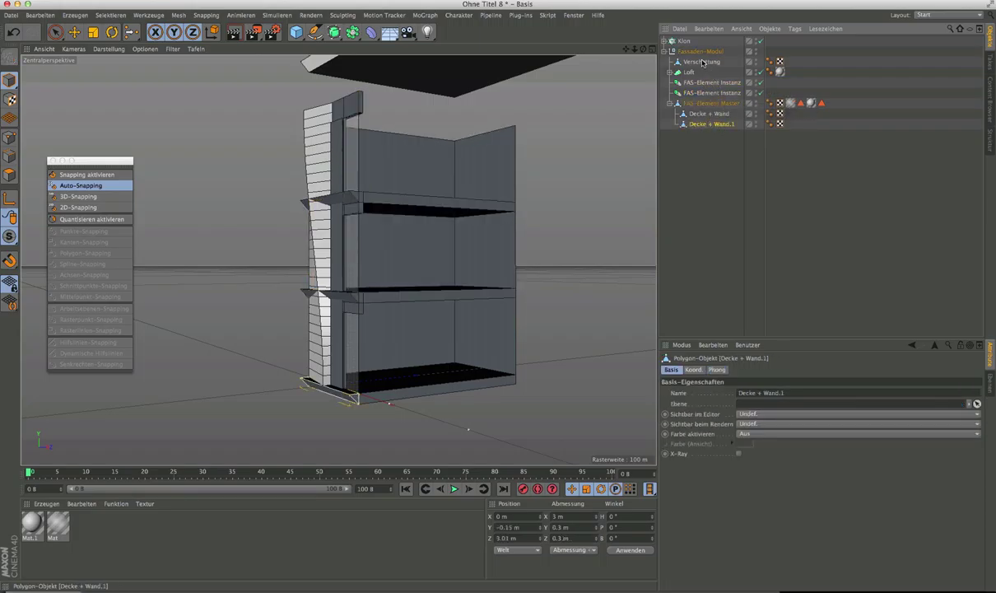
pyautogui.moveTo(692, 61); pyautogui.dragTo(691, 63)
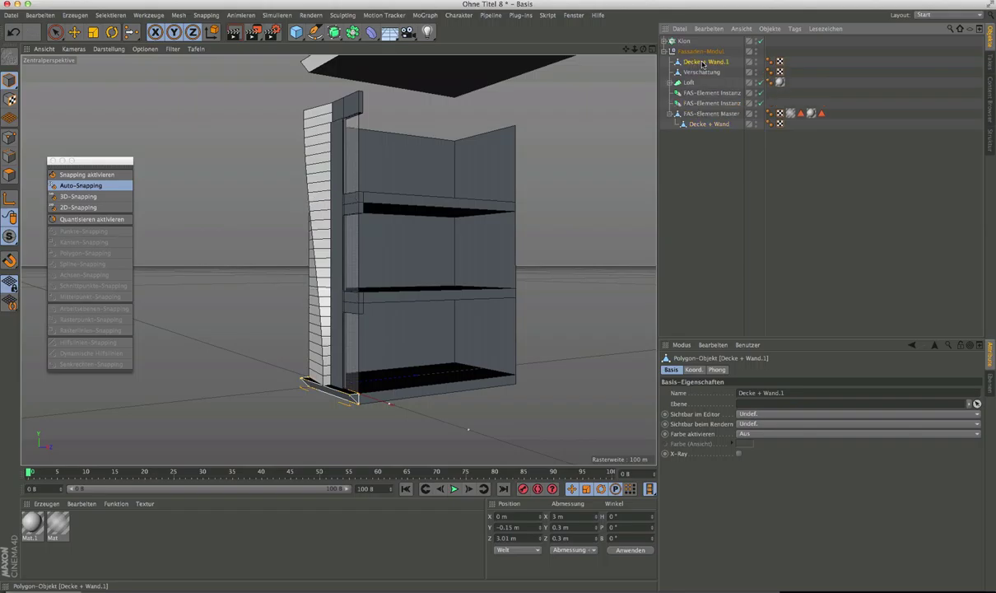
# Rename the slab piece to Decke + and apply the Mat.1 material to it.
pyautogui.doubleClick(702, 63)
pyautogui.click(710, 64)
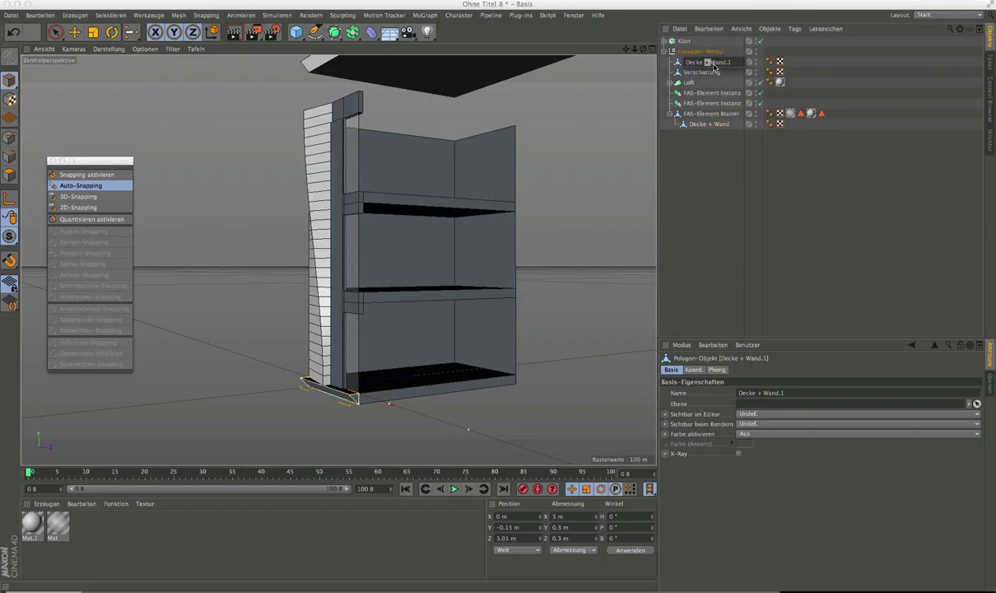
pyautogui.press('Delete')
pyautogui.press('Delete')
pyautogui.press('Delete')
pyautogui.press('Delete')
pyautogui.press('Delete')
pyautogui.press('Delete')
pyautogui.press('Return')
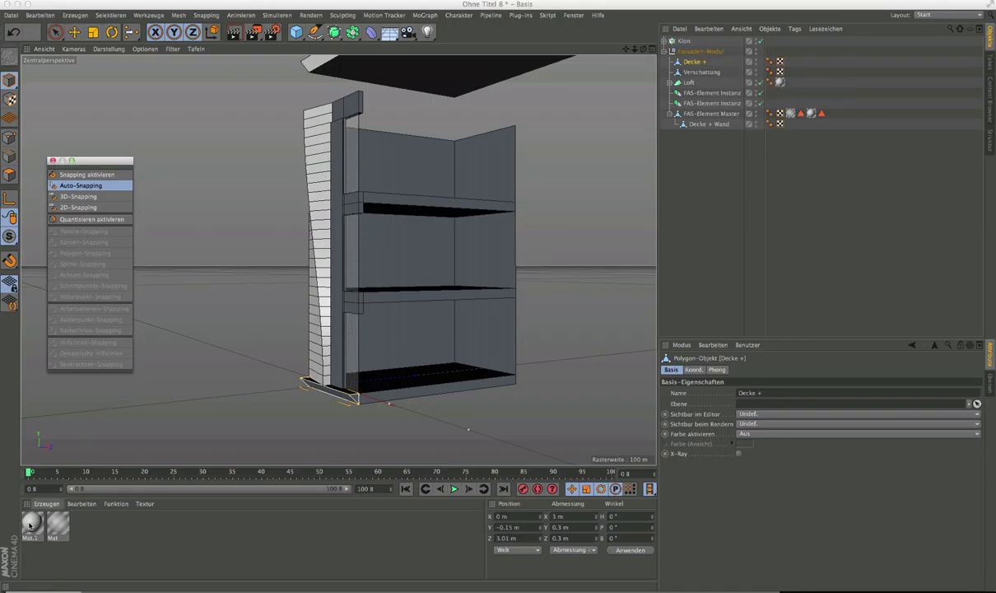
pyautogui.moveTo(701, 65); pyautogui.dragTo(694, 65)
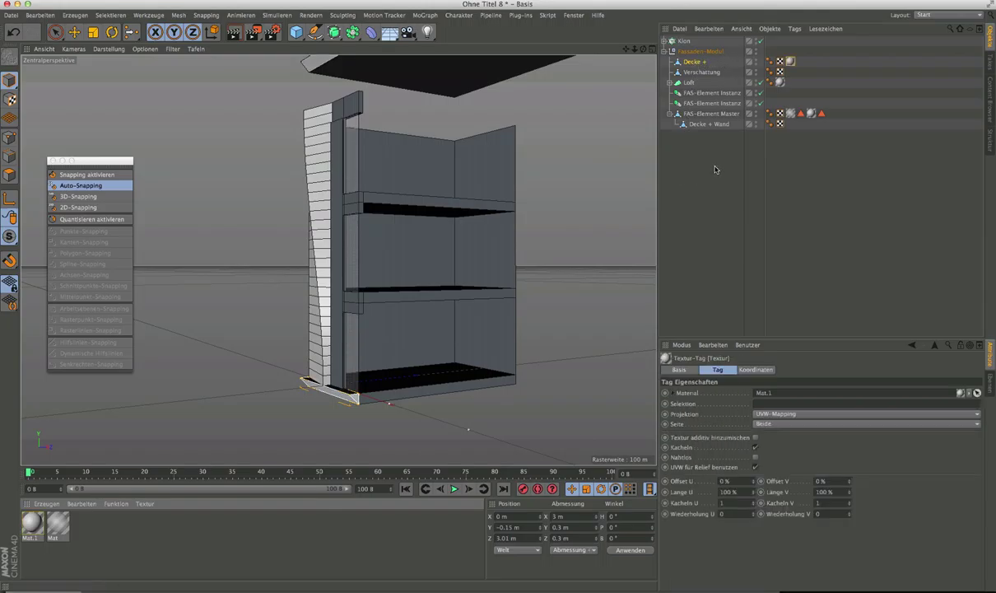
pyautogui.click(702, 51)
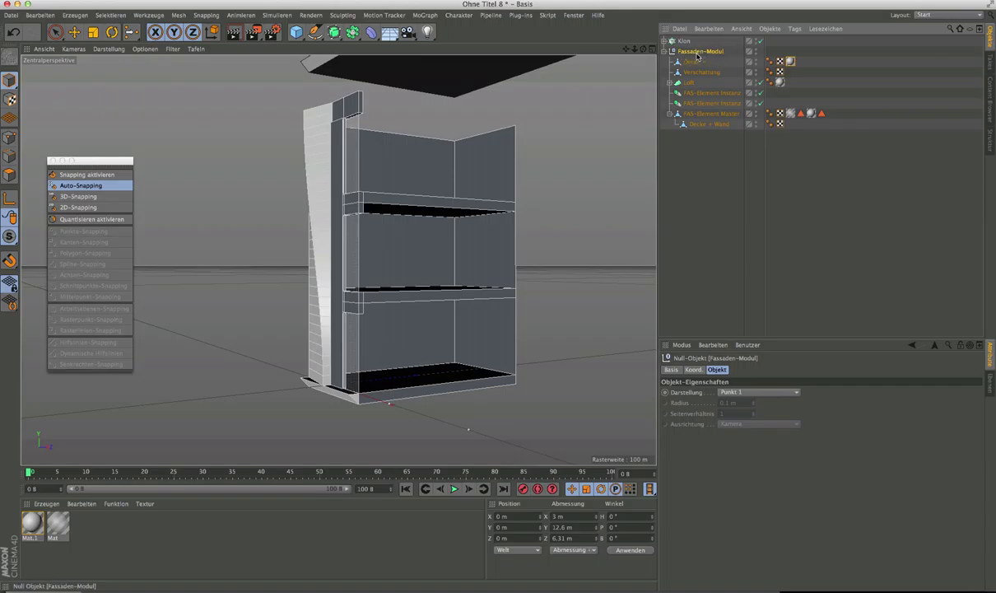
# Orbit and zoom the viewport to check the base of the facade wall.
pyautogui.scroll(-5, 528, 175)
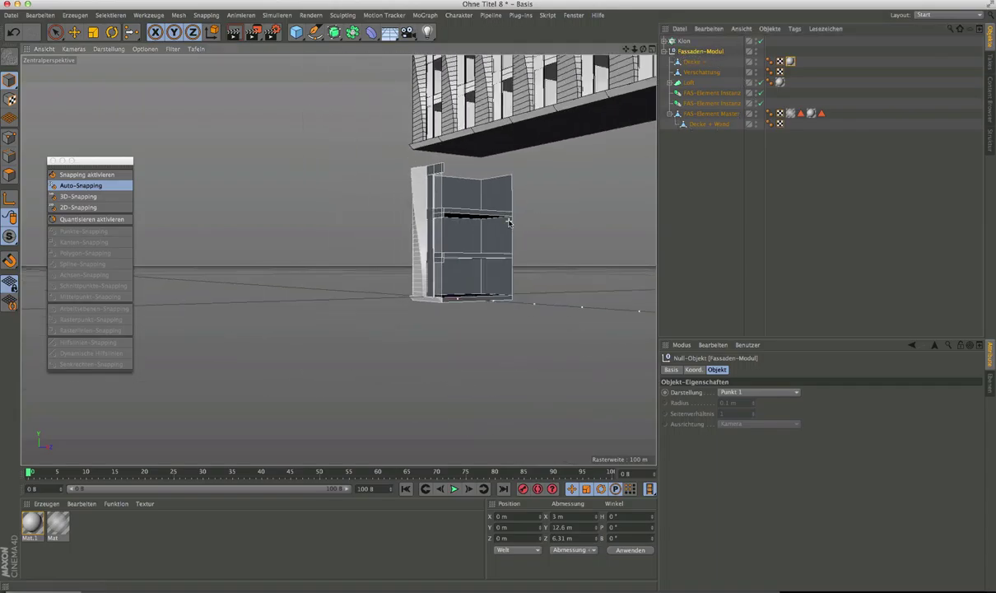
pyautogui.scroll(10, 452, 215)
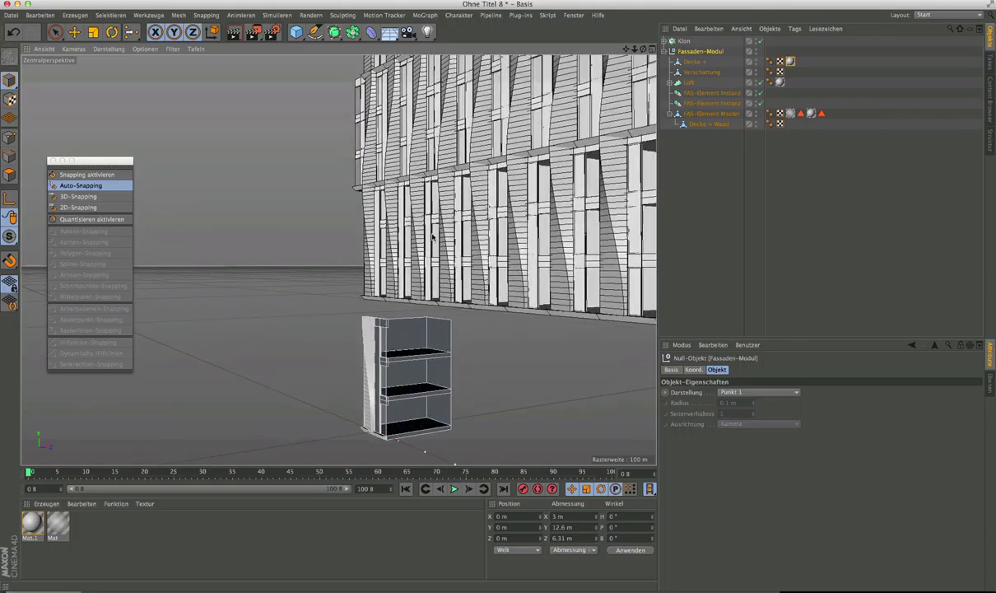
pyautogui.keyDown('alt'); pyautogui.moveTo(478, 130); pyautogui.dragTo(539, 181); pyautogui.keyUp('alt')
pyautogui.scroll(-5, 529, 184)
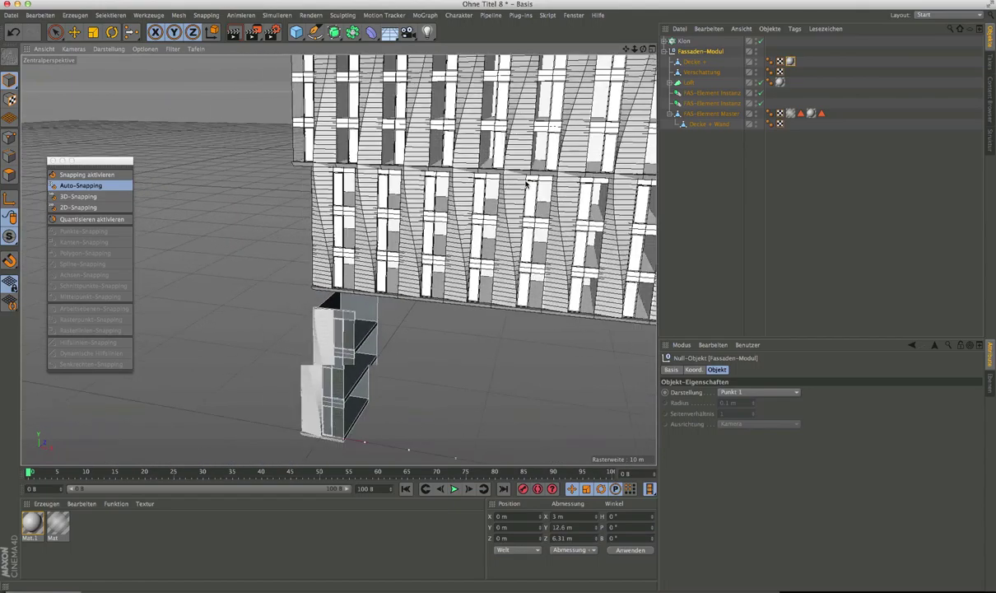
pyautogui.scroll(4, 384, 283)
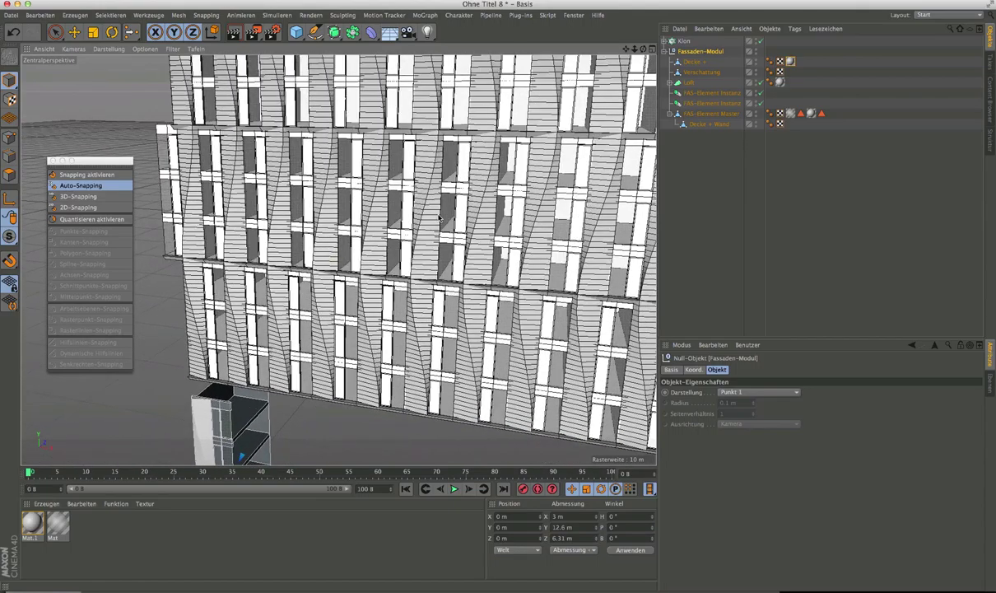
pyautogui.keyDown('alt'); pyautogui.moveTo(470, 233); pyautogui.dragTo(449, 228); pyautogui.keyUp('alt')
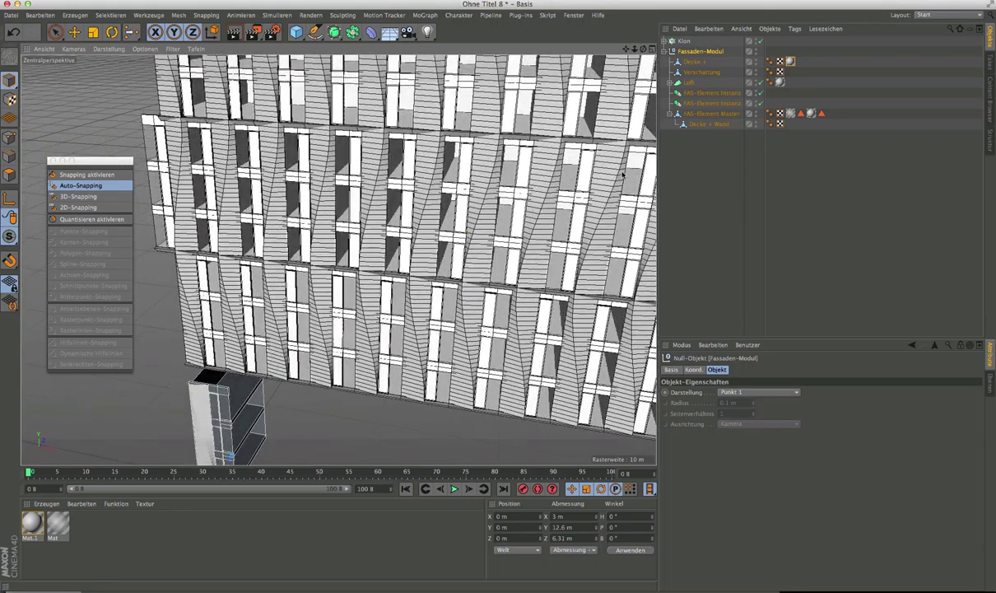
# Collapse Fassaden-Modul, turn the facade toward the camera, and select Klon and Fassaden-Modul together.
pyautogui.click(672, 51)
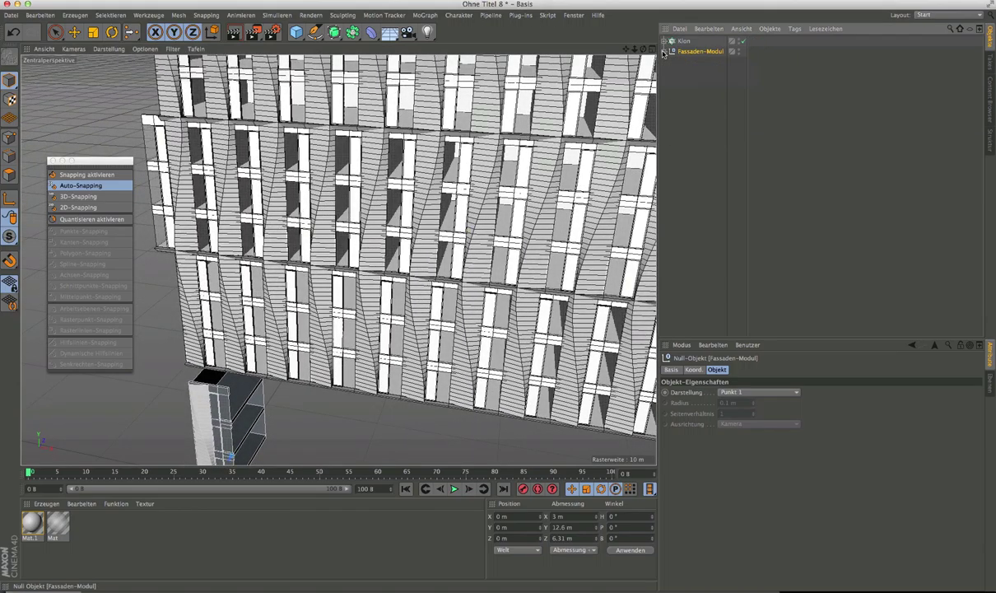
pyautogui.click(711, 104)
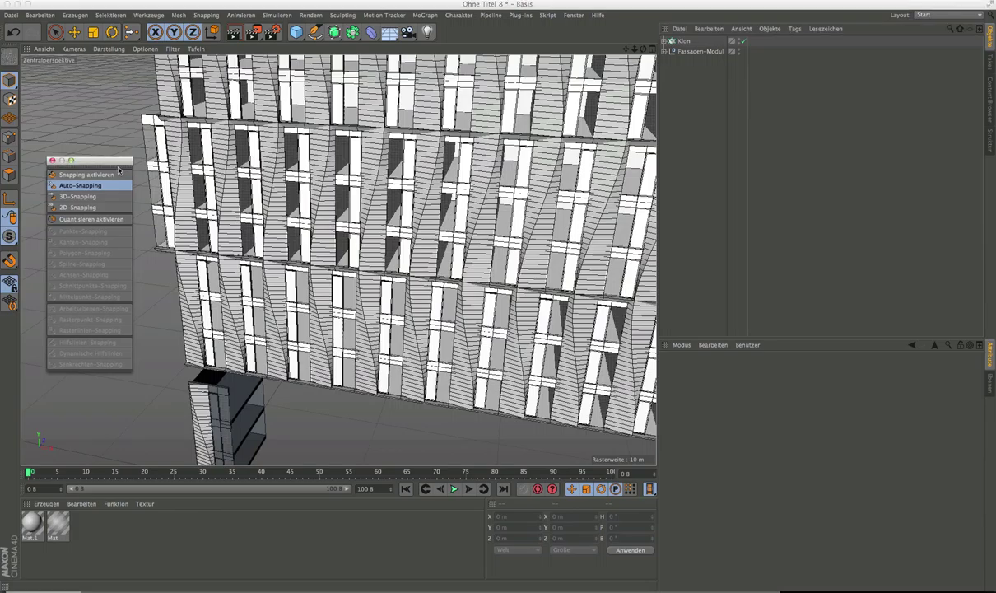
pyautogui.moveTo(124, 166); pyautogui.dragTo(112, 164)
pyautogui.keyDown('alt'); pyautogui.moveTo(240, 174); pyautogui.dragTo(468, 222); pyautogui.keyUp('alt')
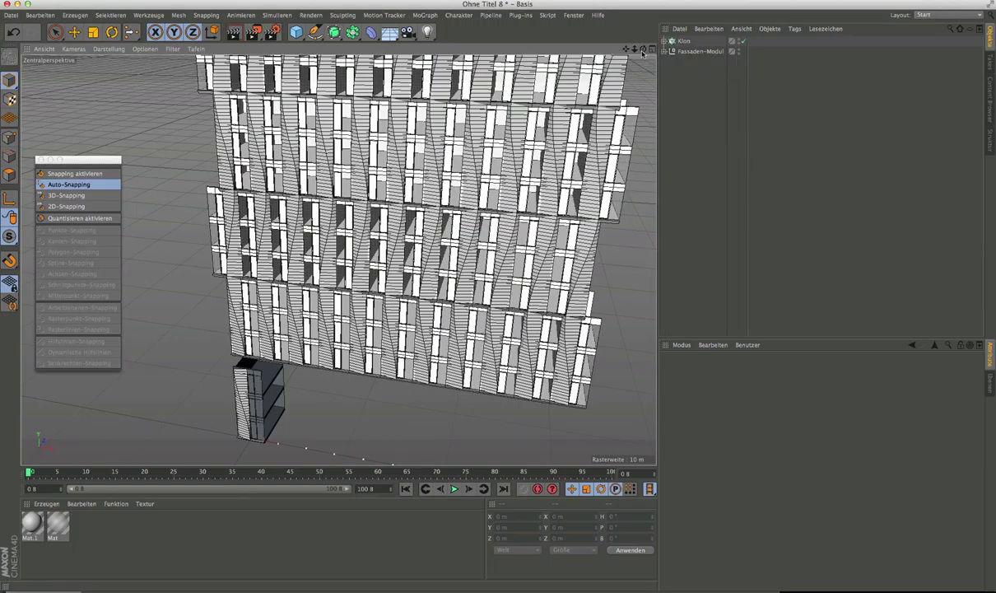
pyautogui.keyDown('alt'); pyautogui.moveTo(577, 247); pyautogui.dragTo(644, 51); pyautogui.keyUp('alt')
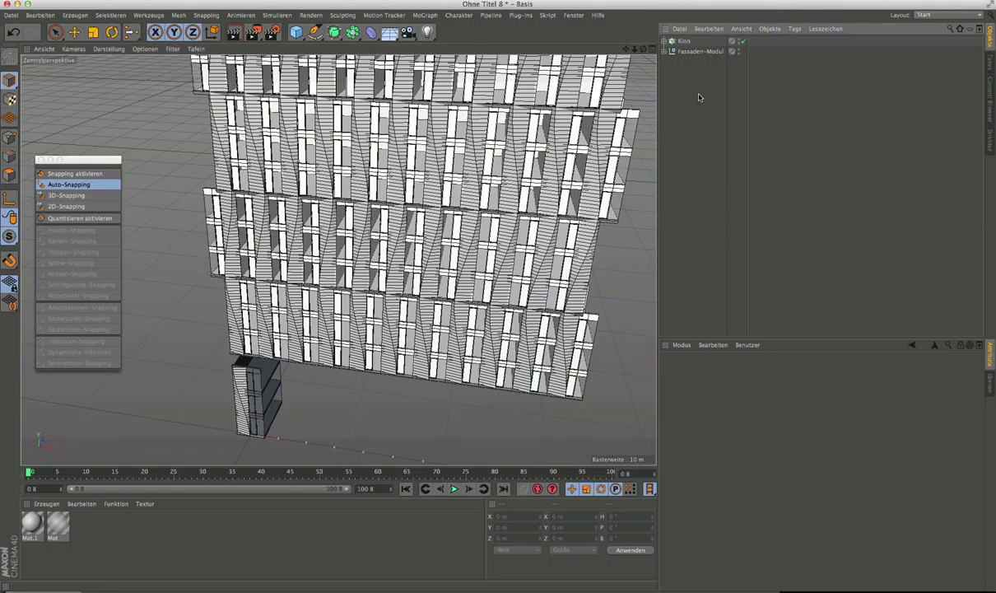
pyautogui.moveTo(702, 84); pyautogui.dragTo(673, 40)
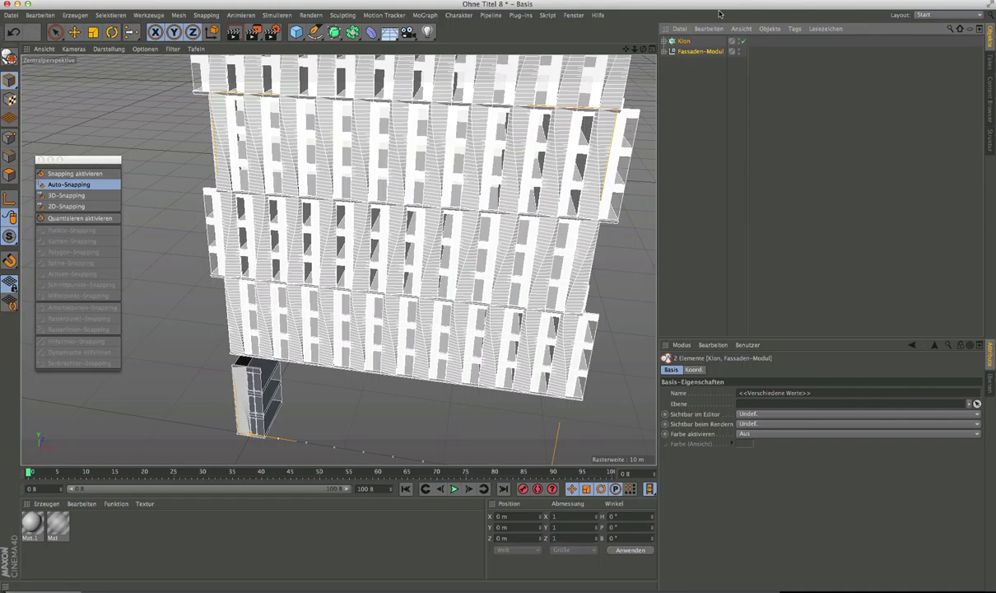
# Paste the facade wall into the AUSSEN-SETTING_DEMO NEU 2.c4d exterior scene.
pyautogui.click(578, 16)
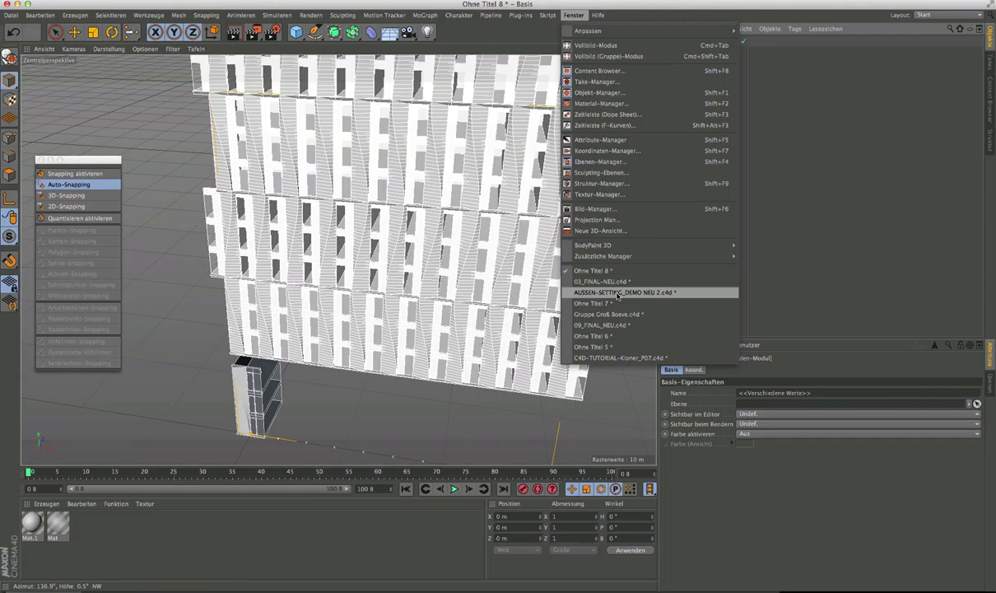
pyautogui.click(618, 293)
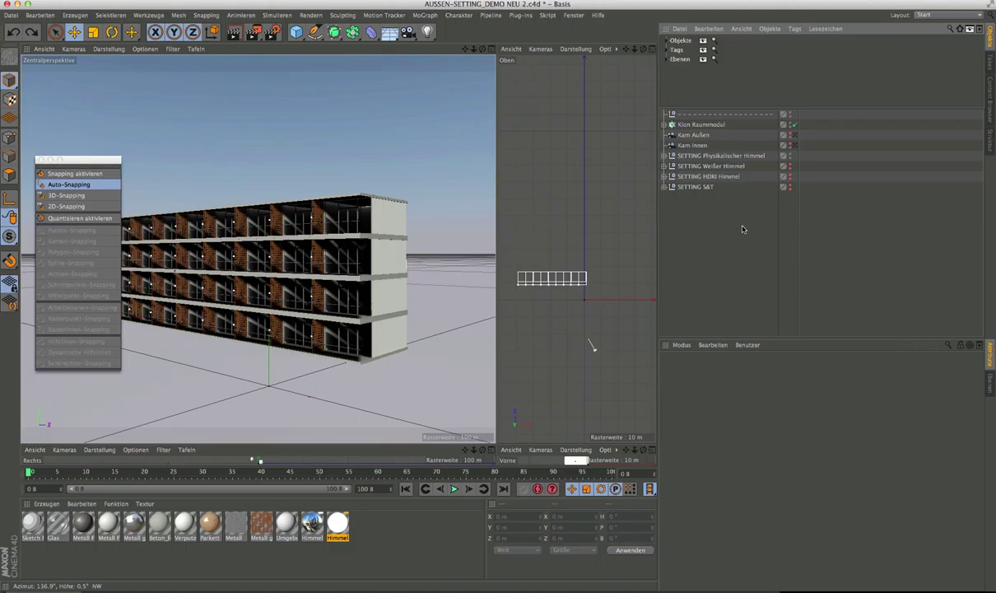
pyautogui.press('super+v')
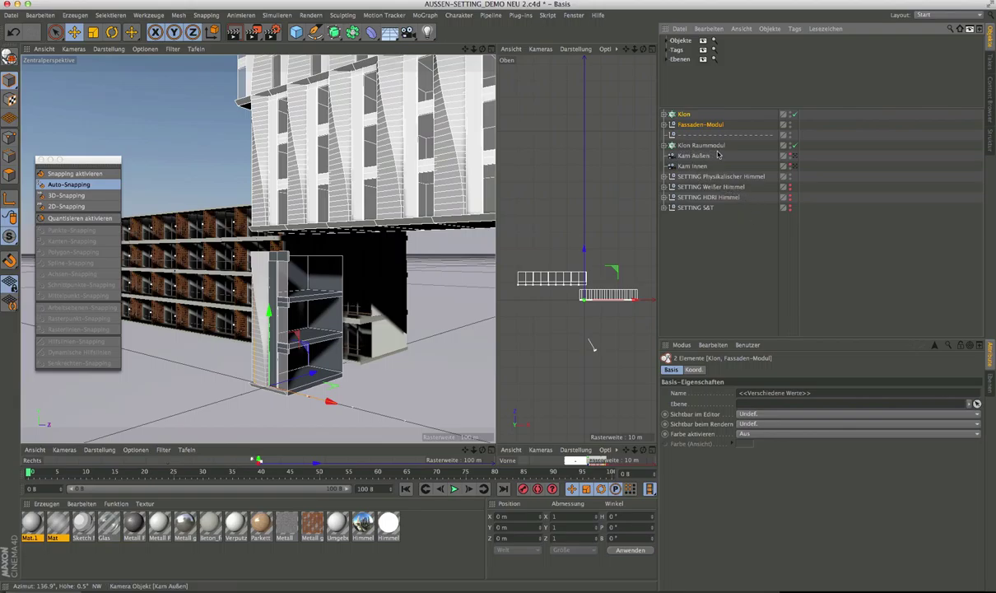
# Hide Klon Raummodul and reorder the tags on FAS-Element Master.
pyautogui.click(792, 145)
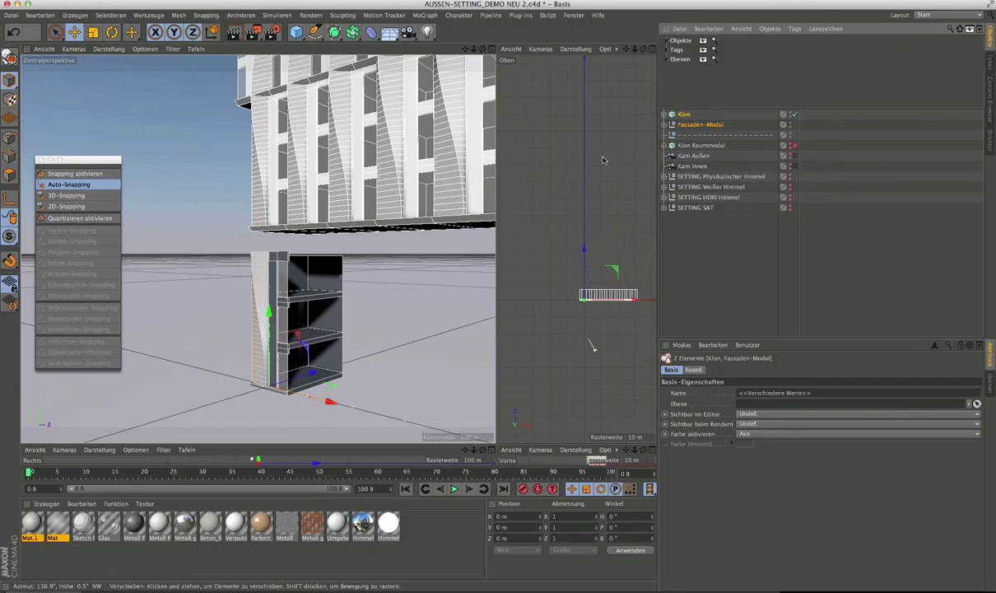
pyautogui.click(664, 124)
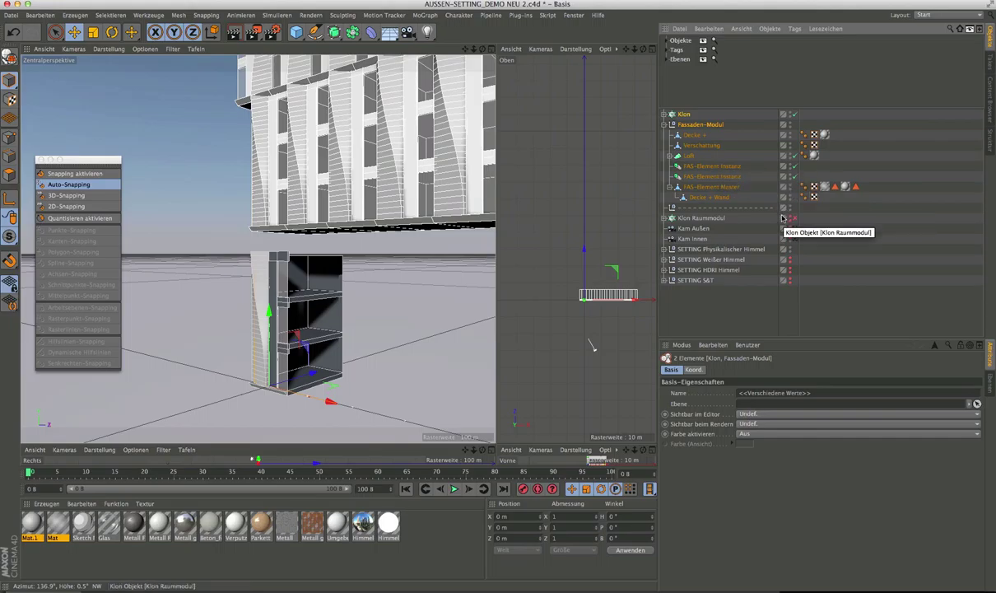
pyautogui.click(690, 188)
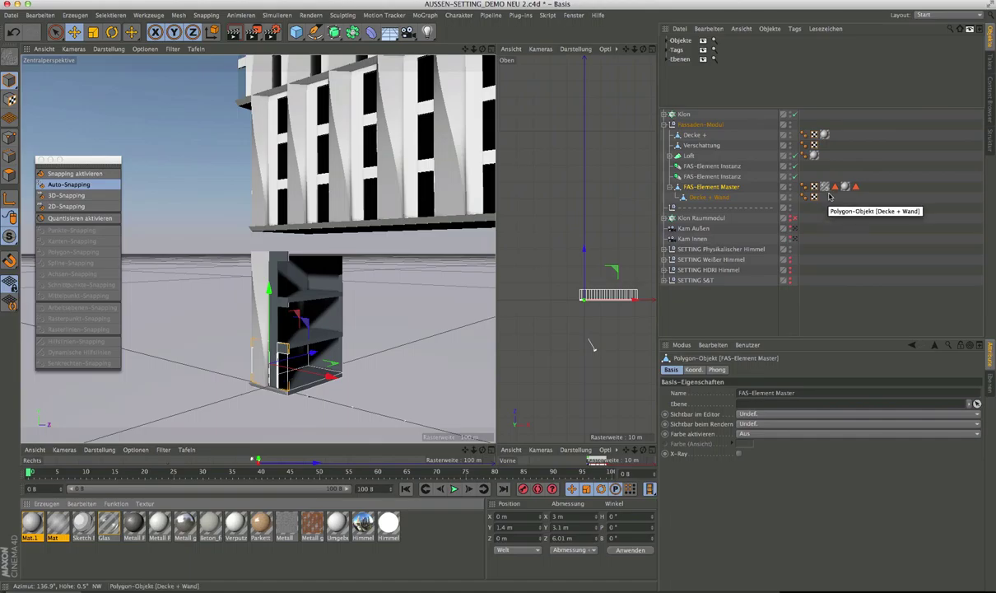
pyautogui.moveTo(834, 188); pyautogui.dragTo(856, 189)
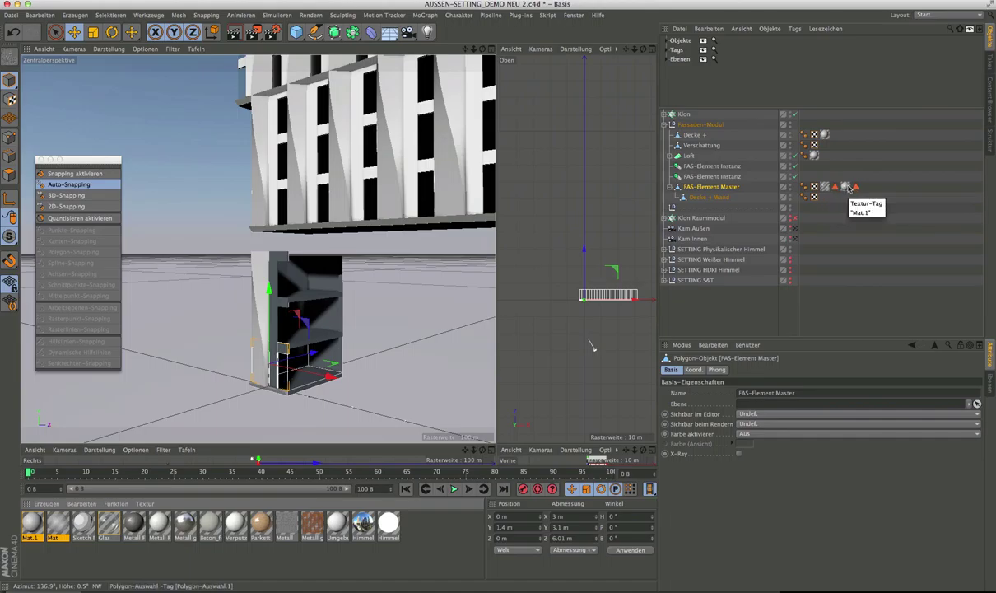
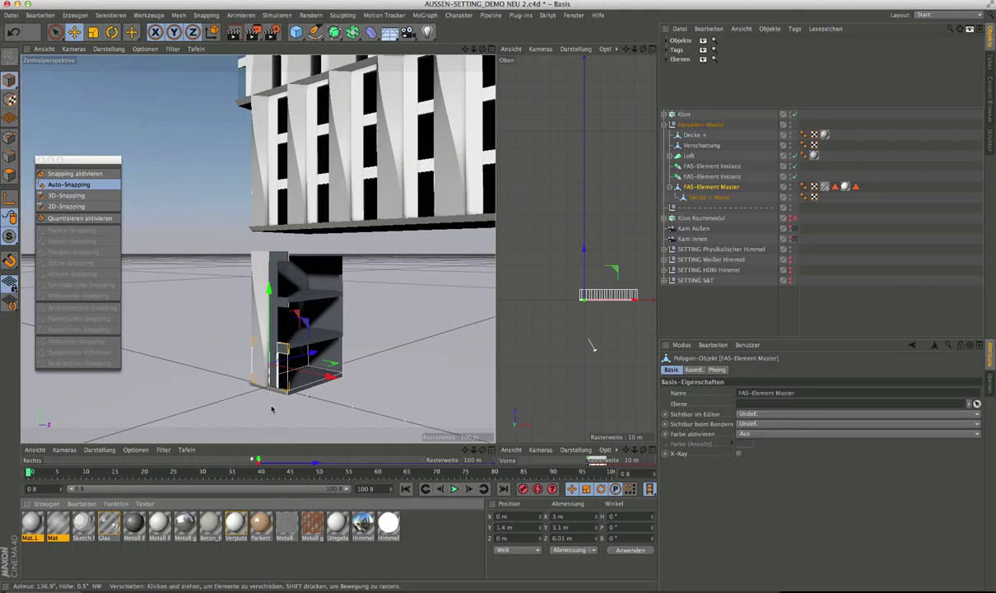
# Apply the Metall Farbe, matt material to FAS-Element Master and reorder its texture tags.
pyautogui.scroll(4, 281, 396)
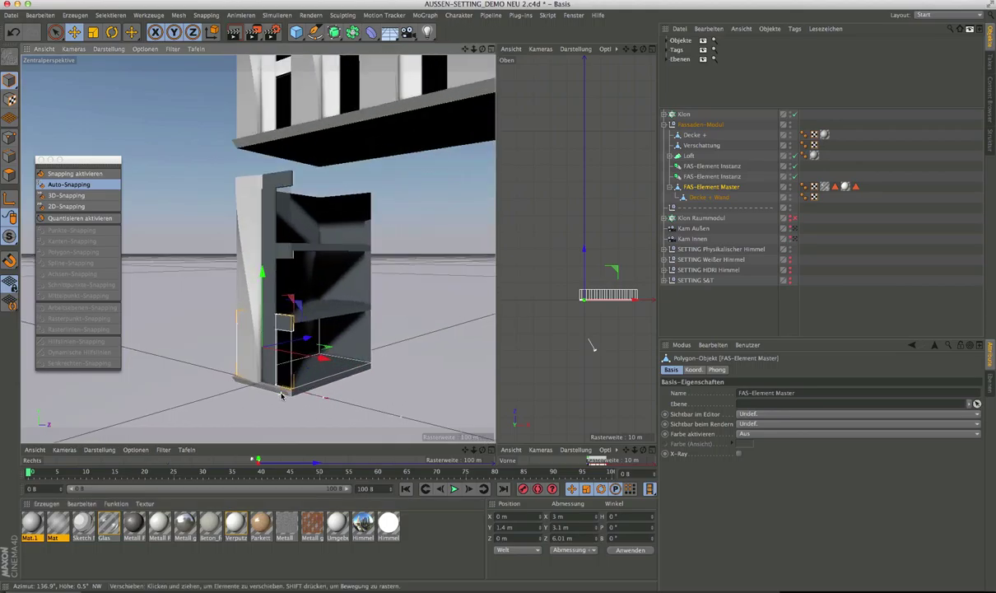
pyautogui.scroll(3, 280, 396)
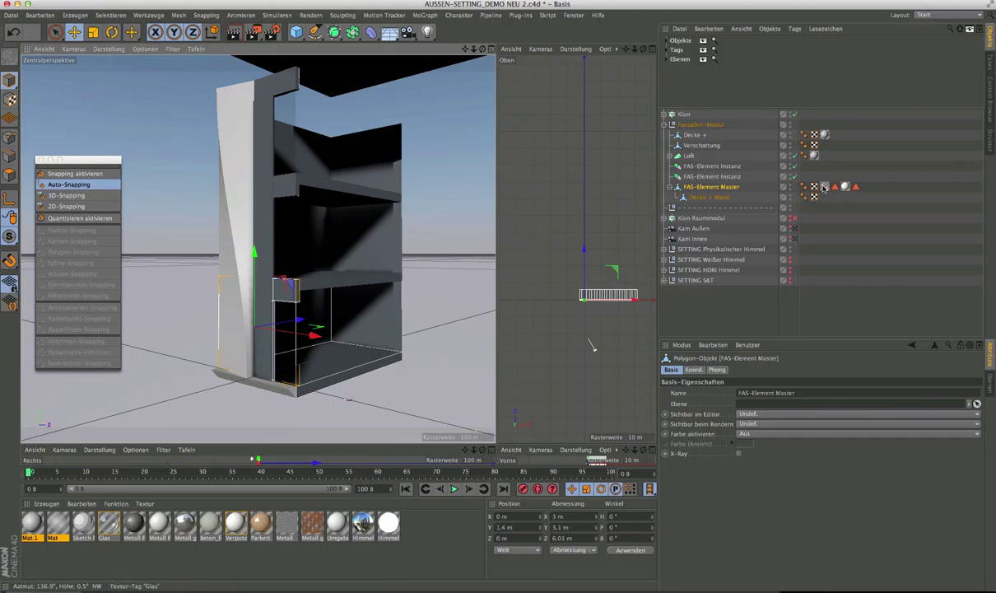
pyautogui.click(134, 523)
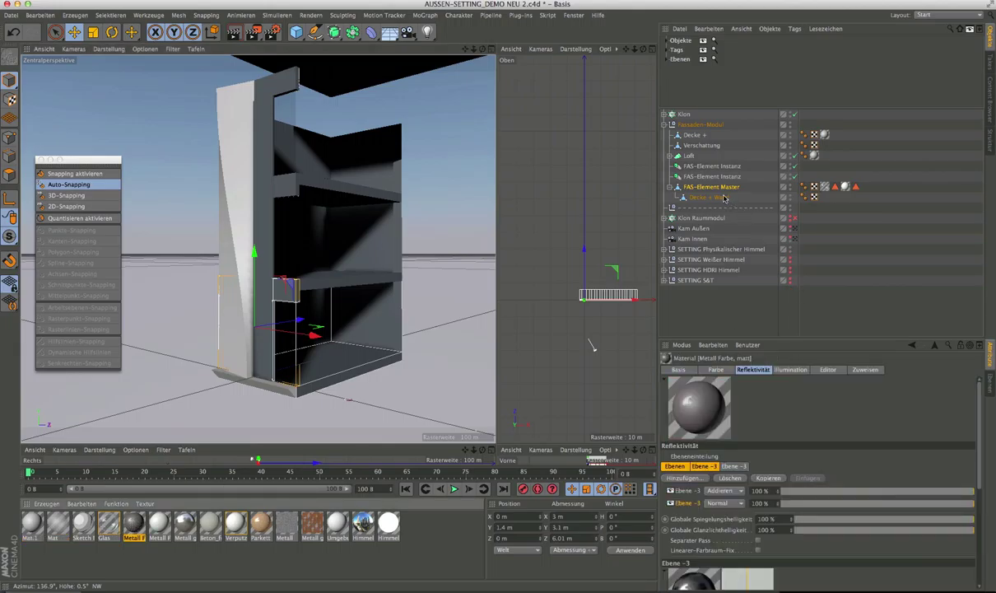
pyautogui.moveTo(721, 190); pyautogui.dragTo(719, 191)
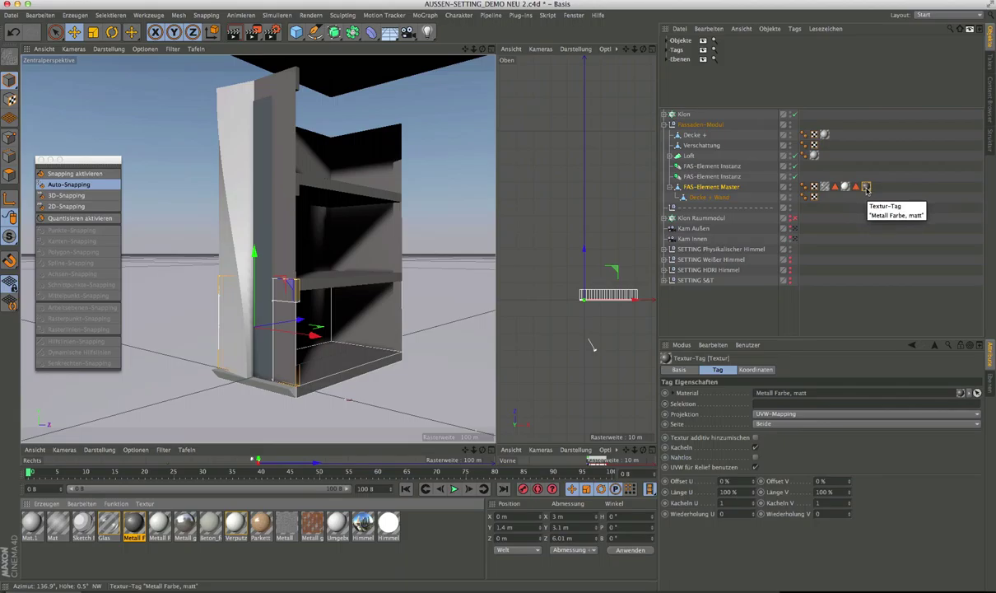
pyautogui.moveTo(867, 190); pyautogui.dragTo(320, 337)
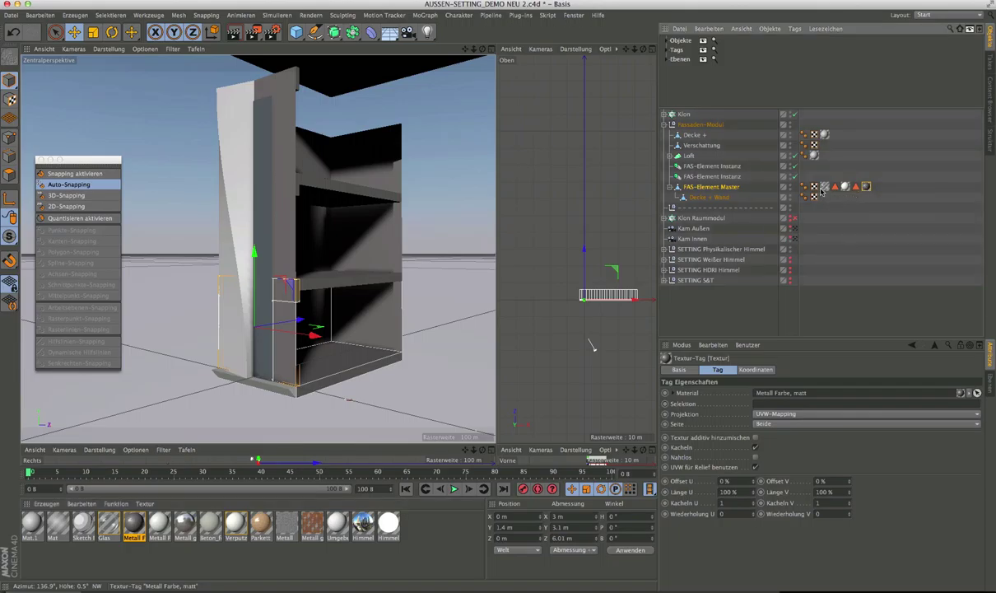
pyautogui.moveTo(821, 188); pyautogui.dragTo(821, 188)
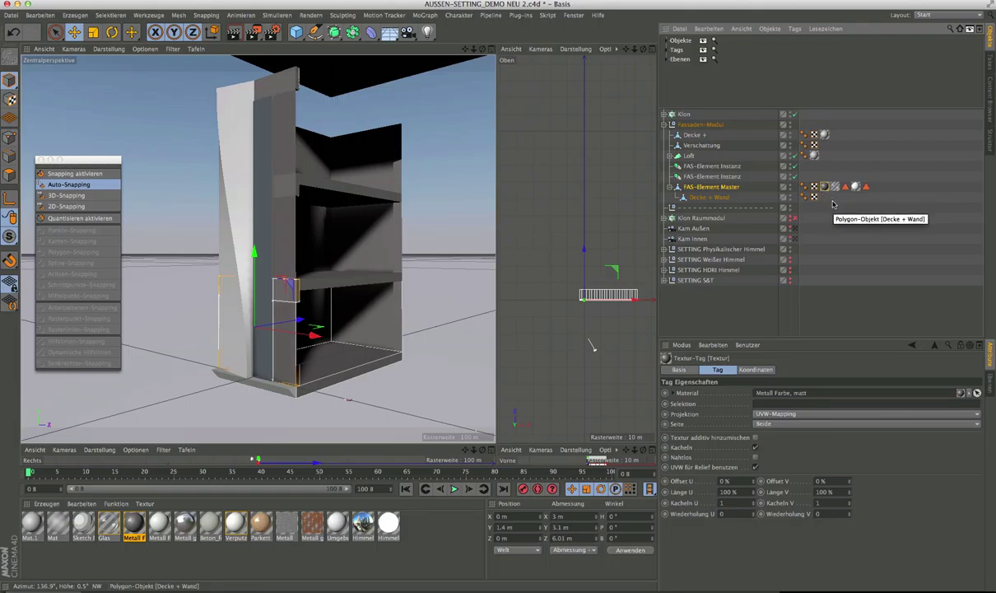
pyautogui.click(834, 204)
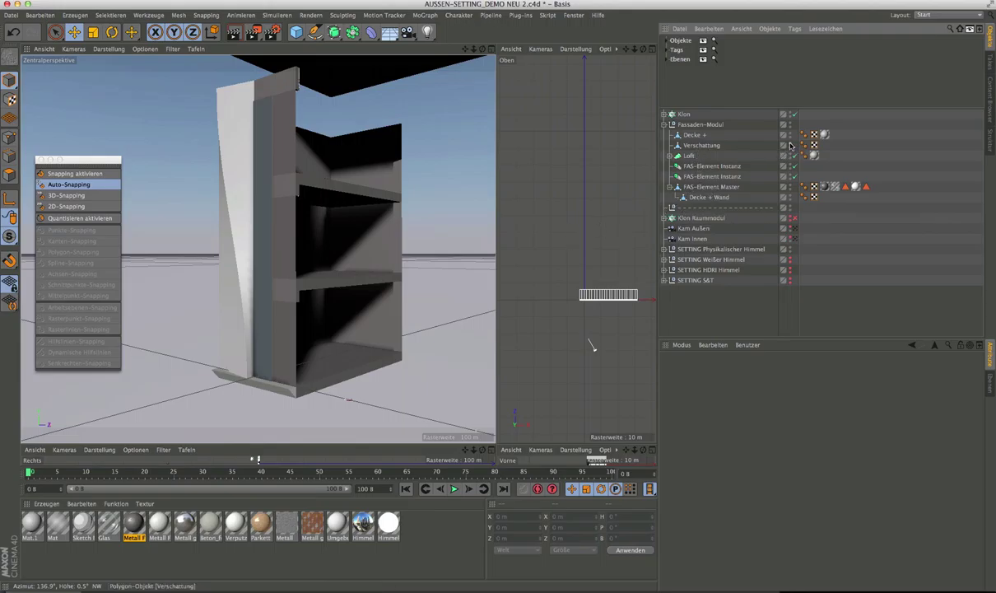
# Hide the Klon Raummodul clones in the editor and select the Decke + Wand object.
pyautogui.scroll(5, 272, 316)
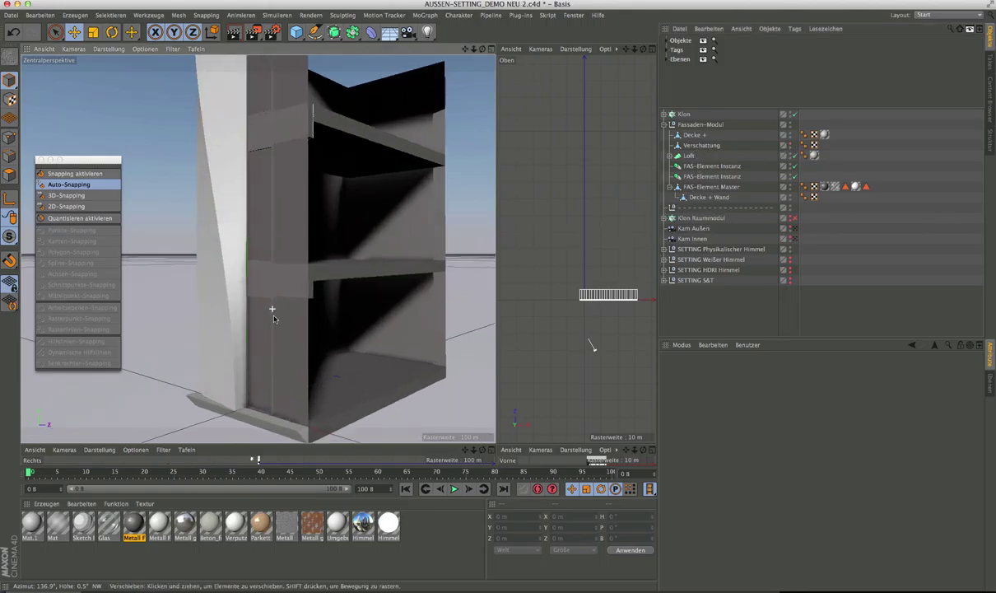
pyautogui.keyDown('alt'); pyautogui.moveTo(274, 319); pyautogui.dragTo(320, 371); pyautogui.keyUp('alt')
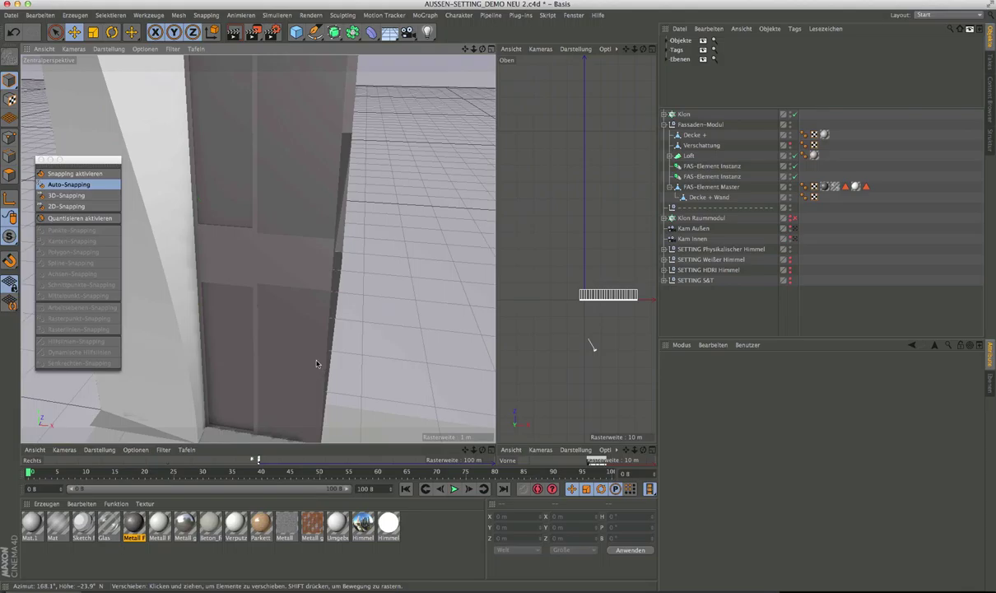
pyautogui.keyDown('alt'); pyautogui.moveTo(316, 363); pyautogui.dragTo(334, 313, button='right'); pyautogui.keyUp('alt')
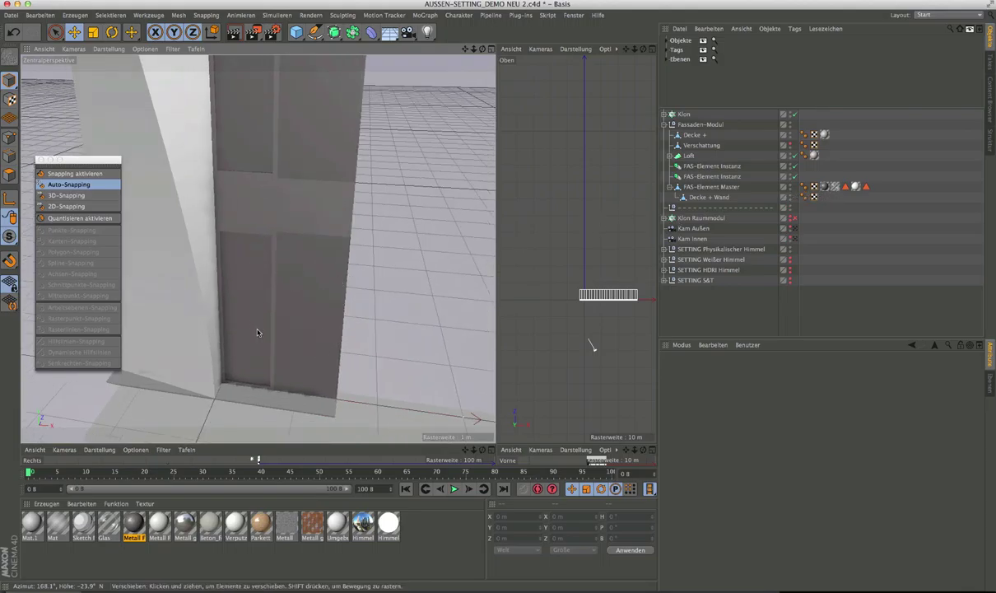
pyautogui.keyDown('alt'); pyautogui.moveTo(257, 333); pyautogui.dragTo(273, 296); pyautogui.keyUp('alt')
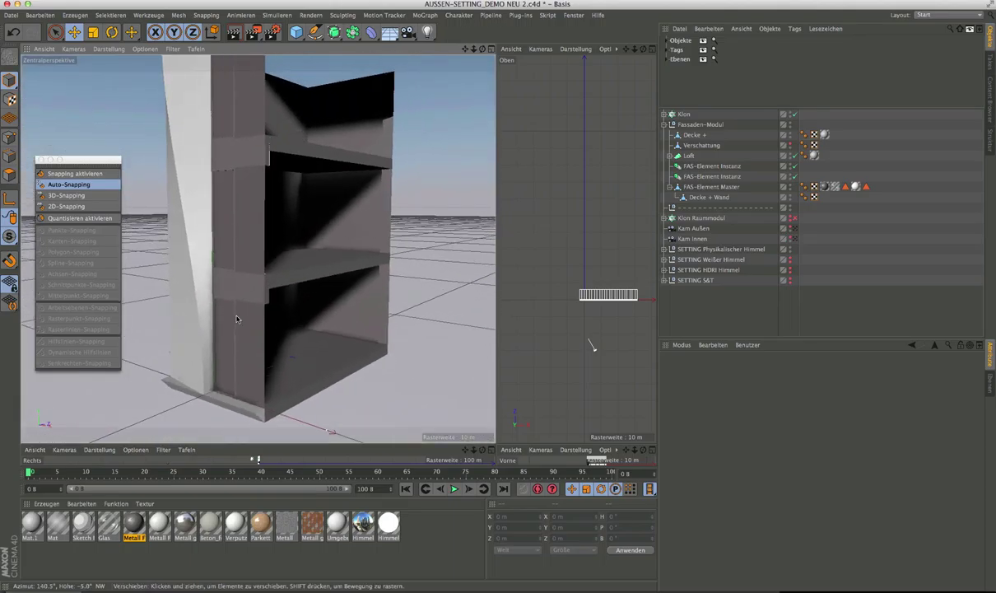
pyautogui.click(791, 217)
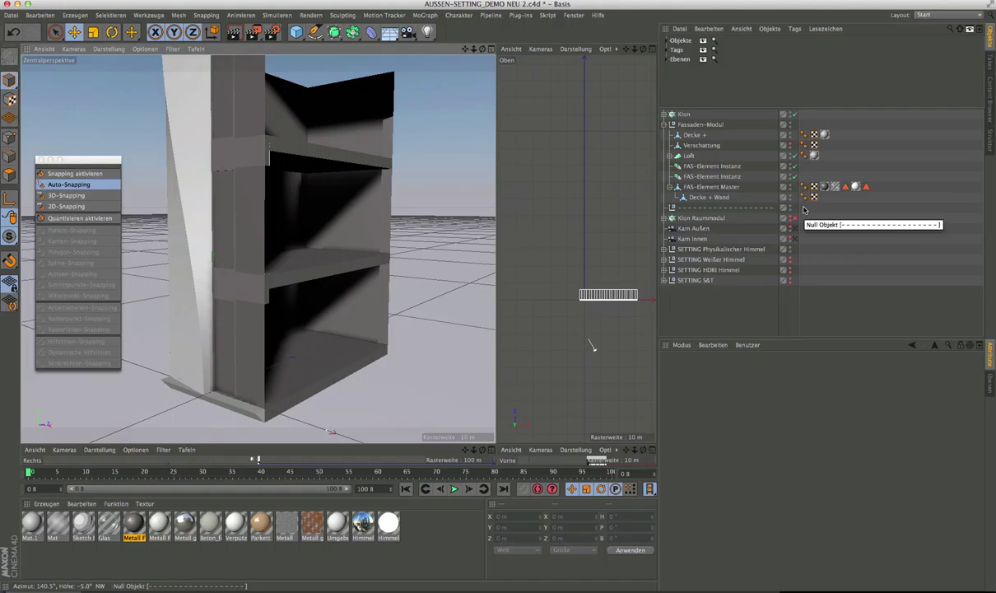
pyautogui.click(706, 197)
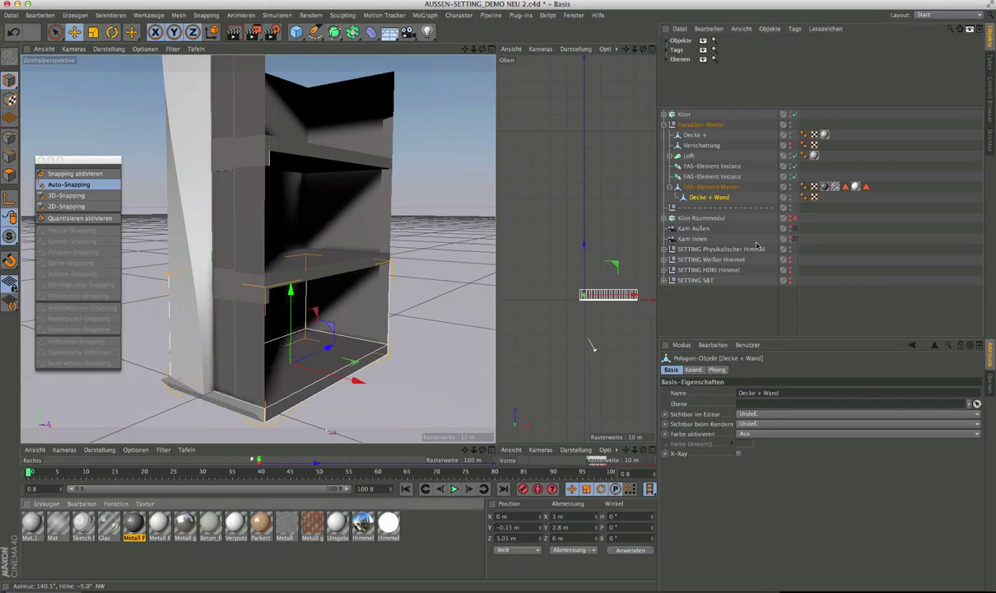
# Give Decke + Wand the Verputz_weiß plaster and put the Parkett material on its floor polygons.
pyautogui.moveTo(714, 200); pyautogui.dragTo(715, 199)
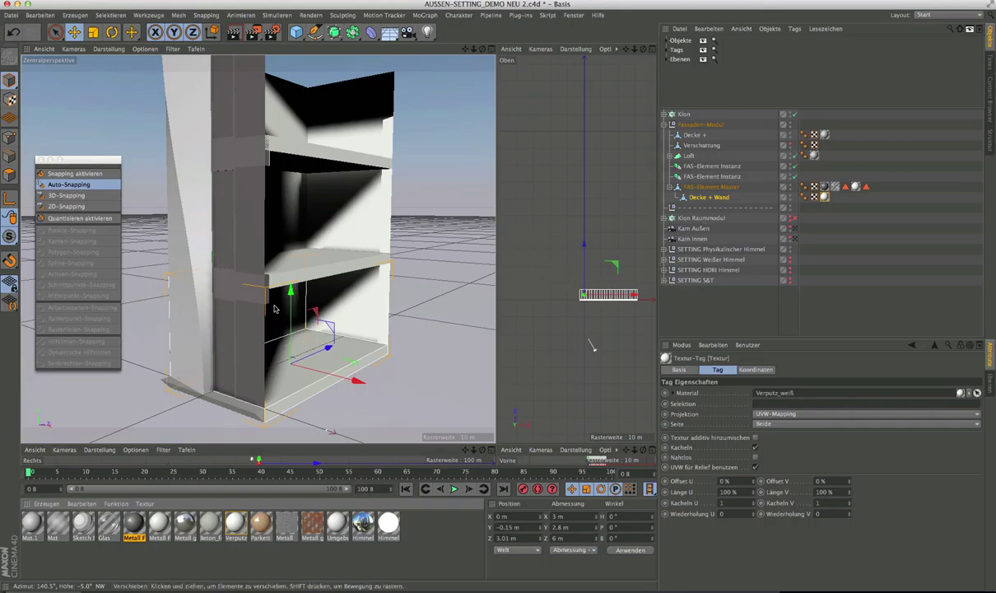
pyautogui.keyDown('alt'); pyautogui.moveTo(272, 313); pyautogui.dragTo(138, 298); pyautogui.keyUp('alt')
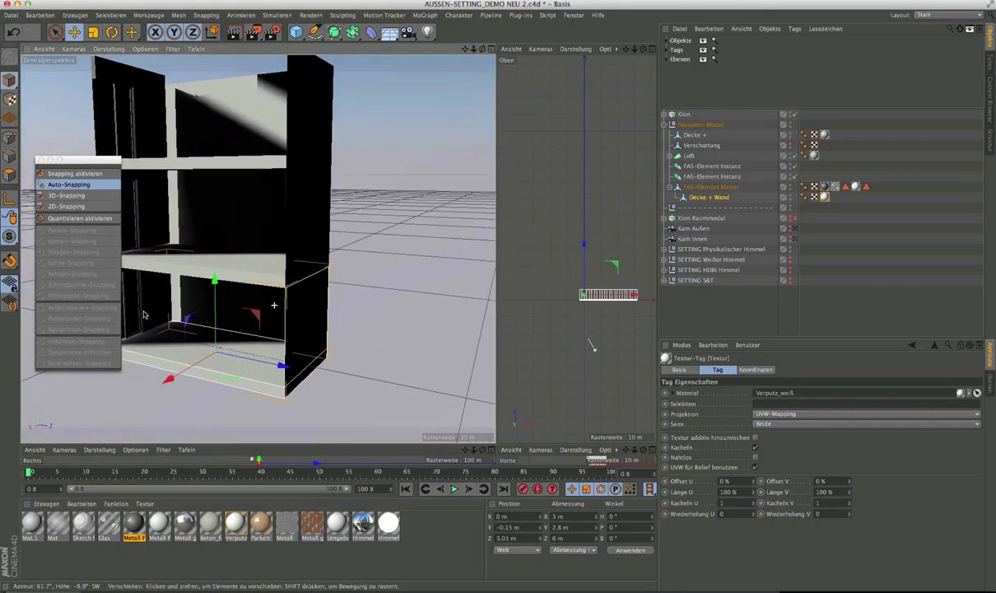
pyautogui.moveTo(233, 283)
pyautogui.keyDown('alt'); pyautogui.mouseDown()
pyautogui.moveTo(361, 307)
pyautogui.moveTo(355, 314)
pyautogui.mouseUp(); pyautogui.keyUp('alt')
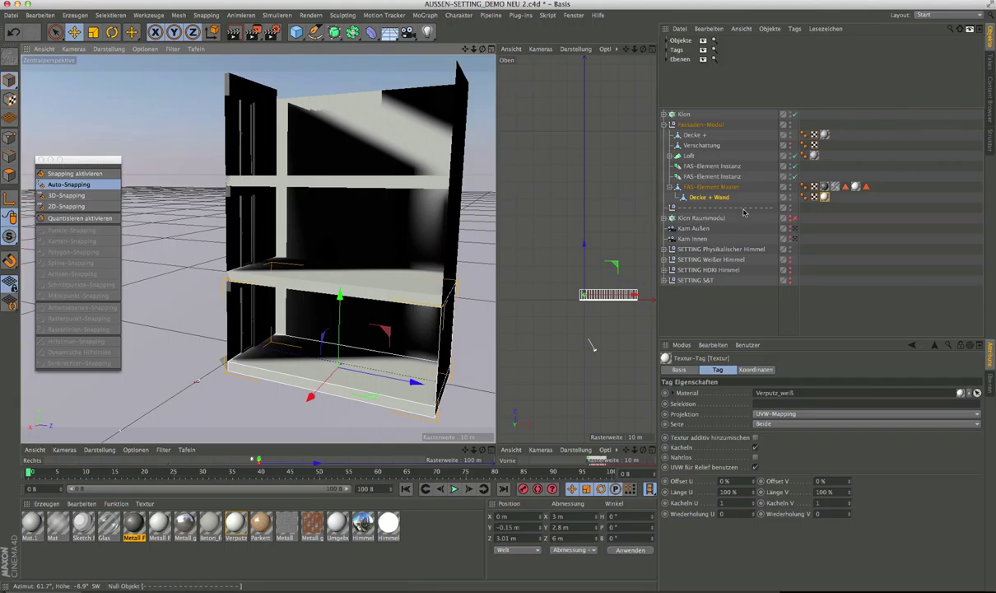
pyautogui.click(307, 372)
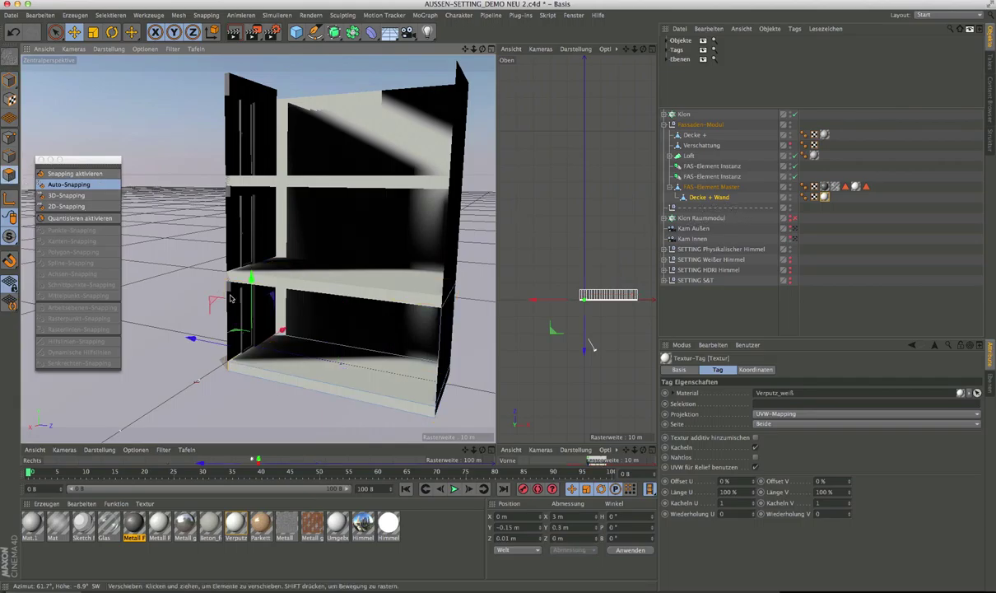
pyautogui.click(308, 373)
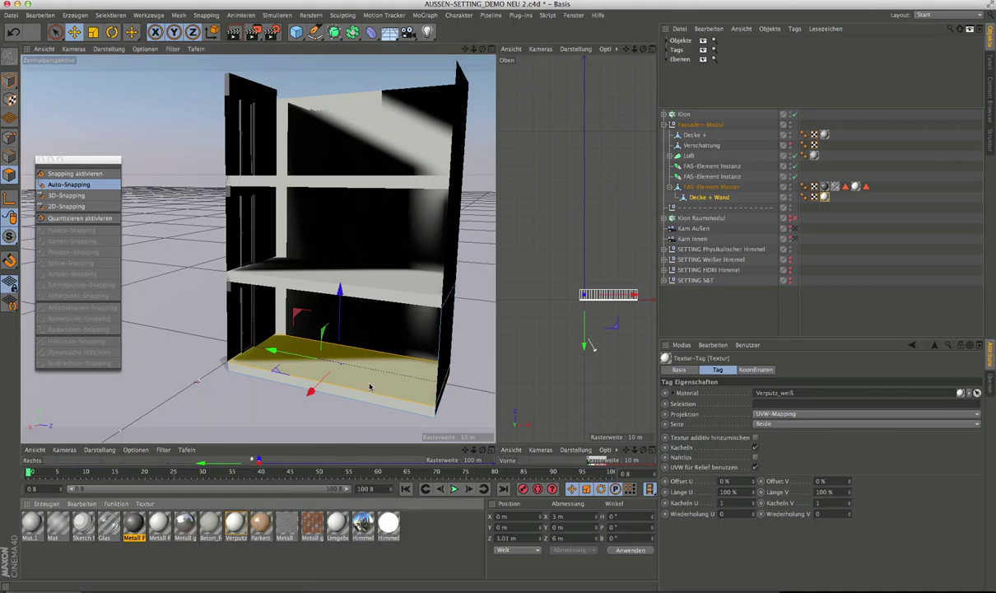
pyautogui.moveTo(369, 387); pyautogui.dragTo(362, 414)
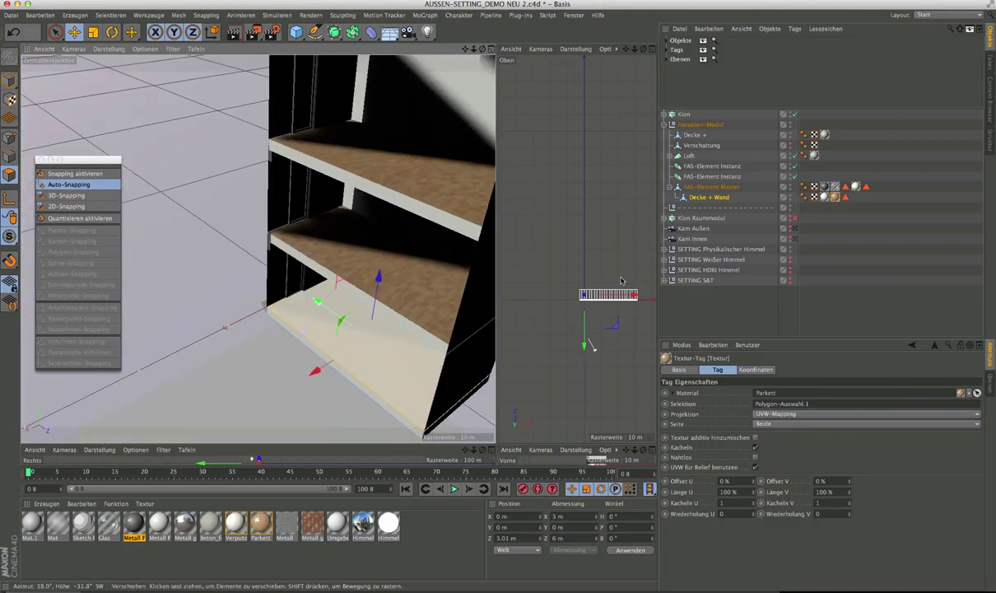
# Switch the Parkett floor texture's projection to Quader-Mapping, then deselect.
pyautogui.click(340, 394)
pyautogui.keyDown('alt'); pyautogui.moveTo(333, 378); pyautogui.dragTo(379, 378, button='right'); pyautogui.keyUp('alt')
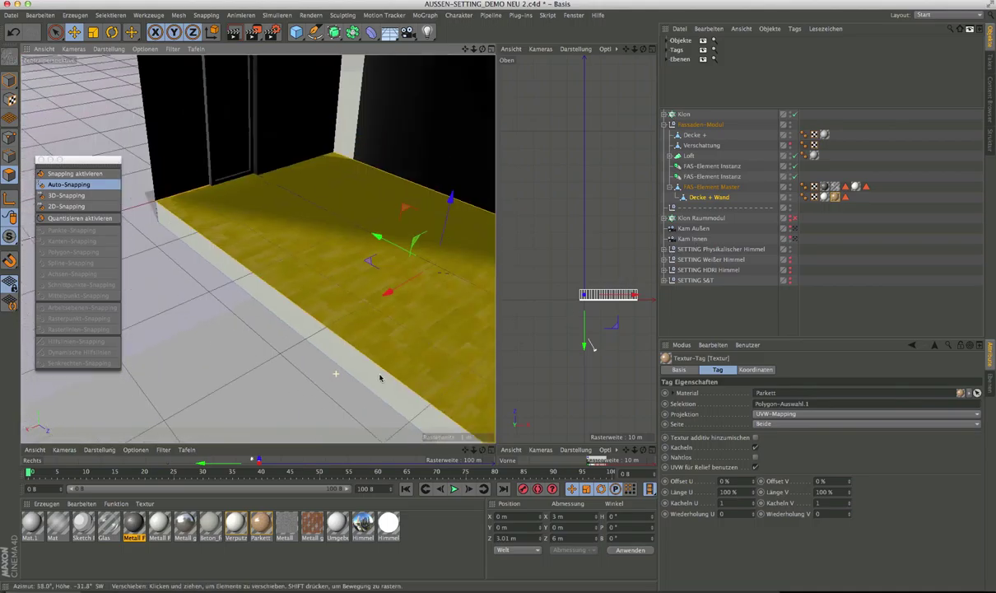
pyautogui.keyDown('alt'); pyautogui.moveTo(379, 378); pyautogui.dragTo(436, 338); pyautogui.keyUp('alt')
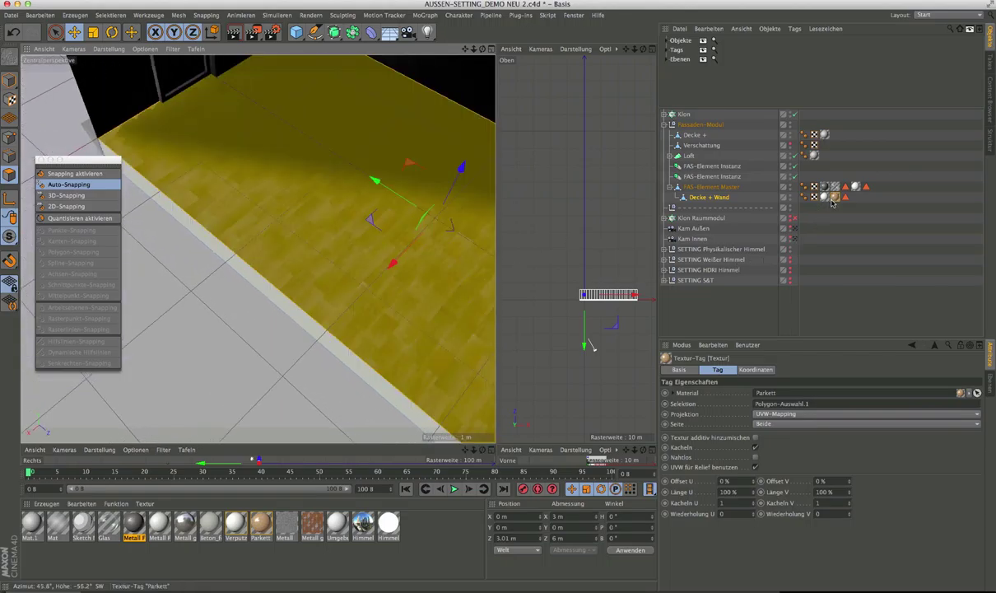
pyautogui.click(795, 414)
pyautogui.click(796, 461)
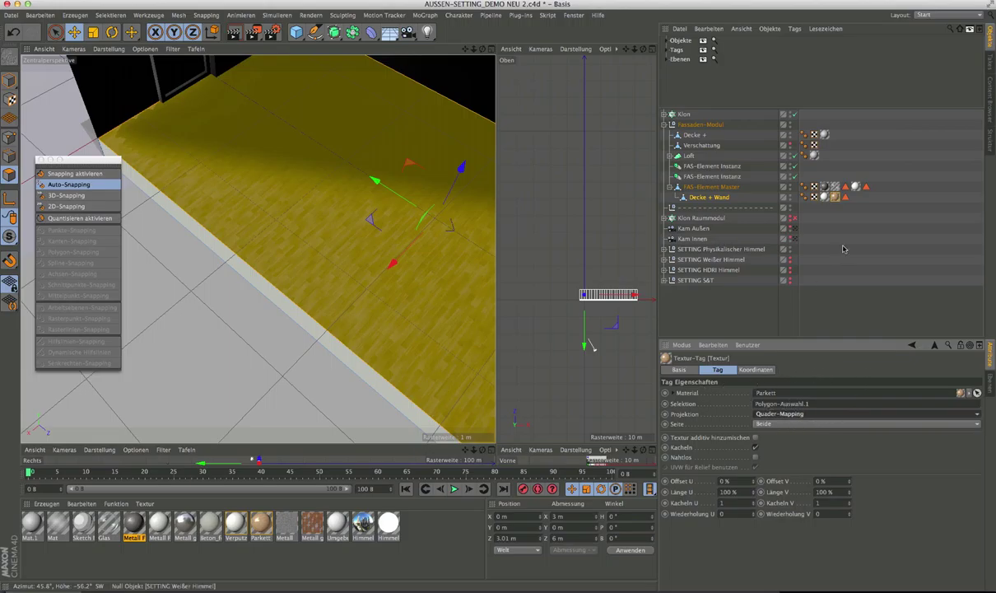
pyautogui.scroll(-5, 434, 316)
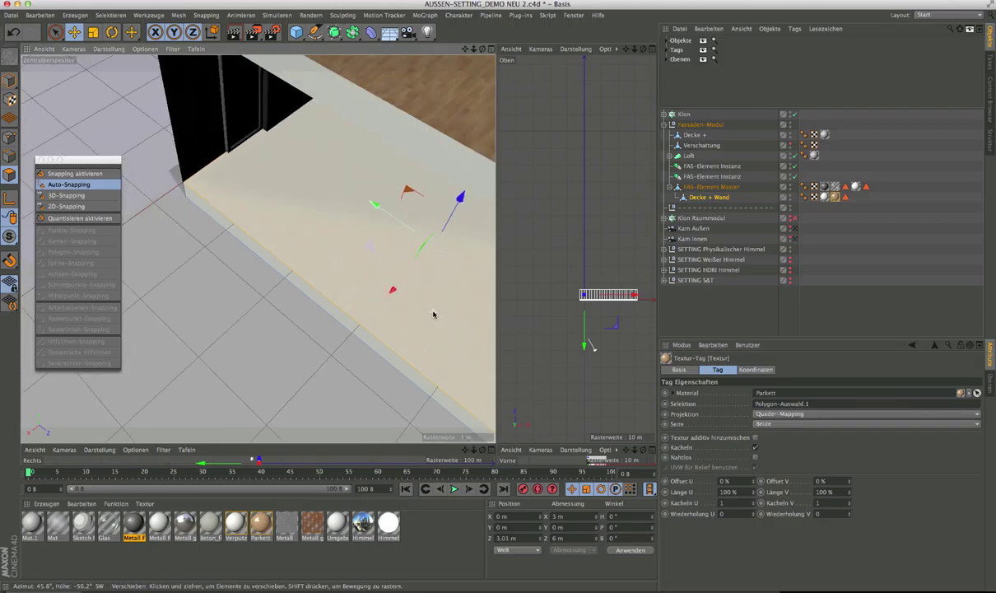
pyautogui.scroll(3, 323, 280)
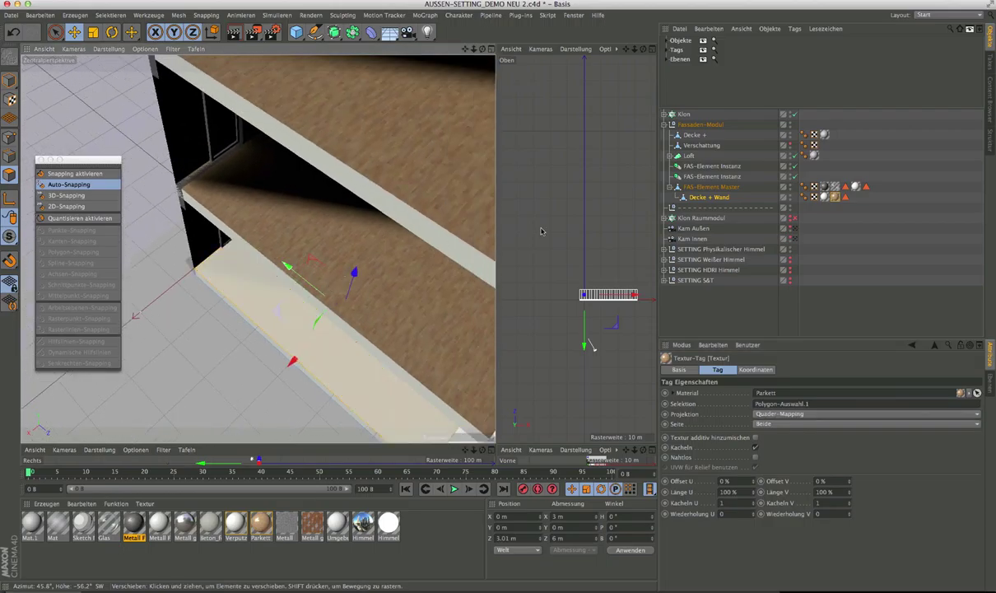
pyautogui.click(431, 340)
# Start a viewport render, then cancel it and orbit out to view the module and facade.
pyautogui.hotkey('ctrl', 'r')
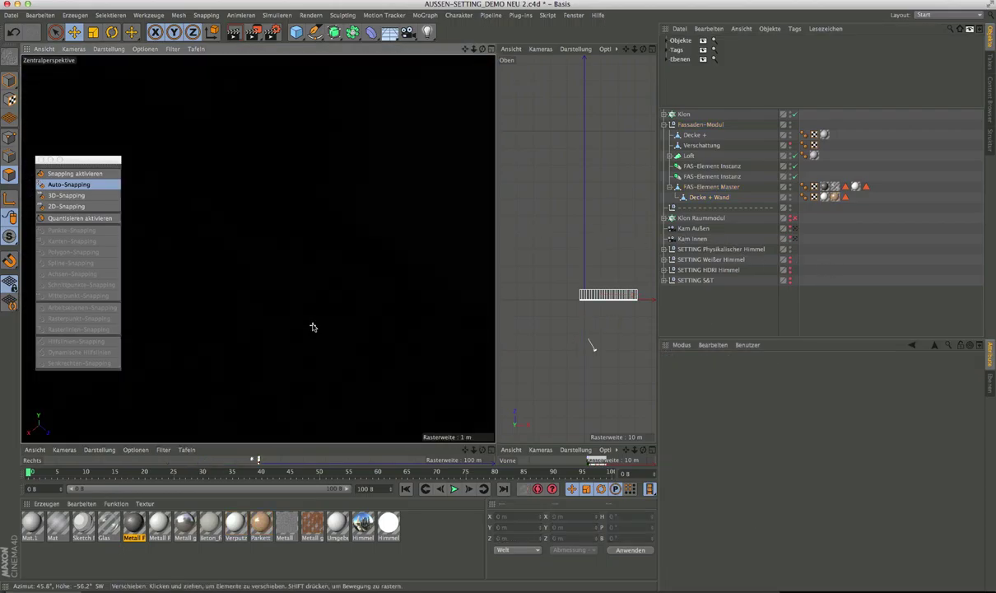
pyautogui.keyDown('alt'); pyautogui.moveTo(312, 327); pyautogui.dragTo(403, 300); pyautogui.keyUp('alt')
pyautogui.scroll(-6, 403, 300)
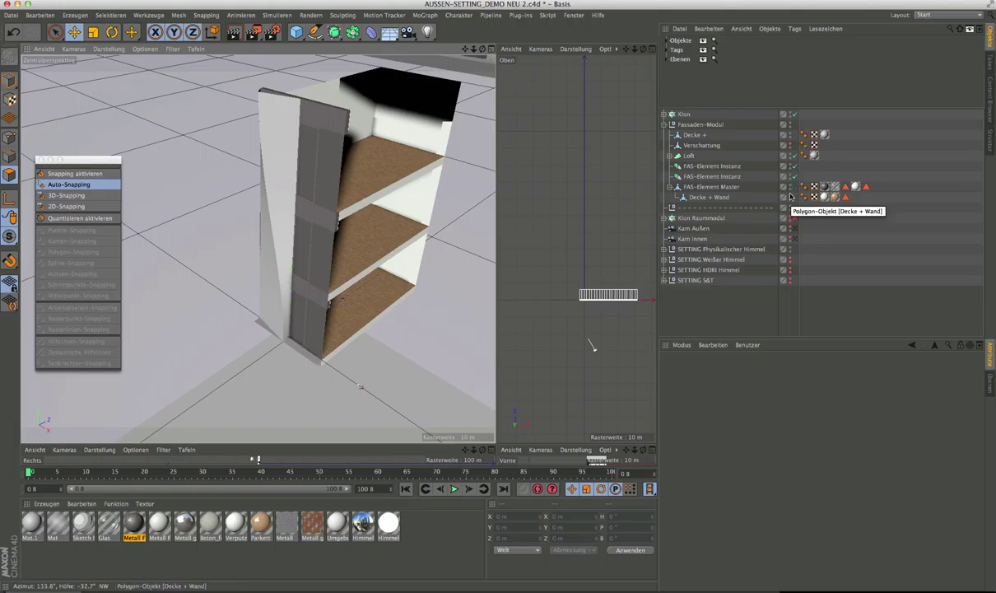
pyautogui.scroll(-5, 314, 228)
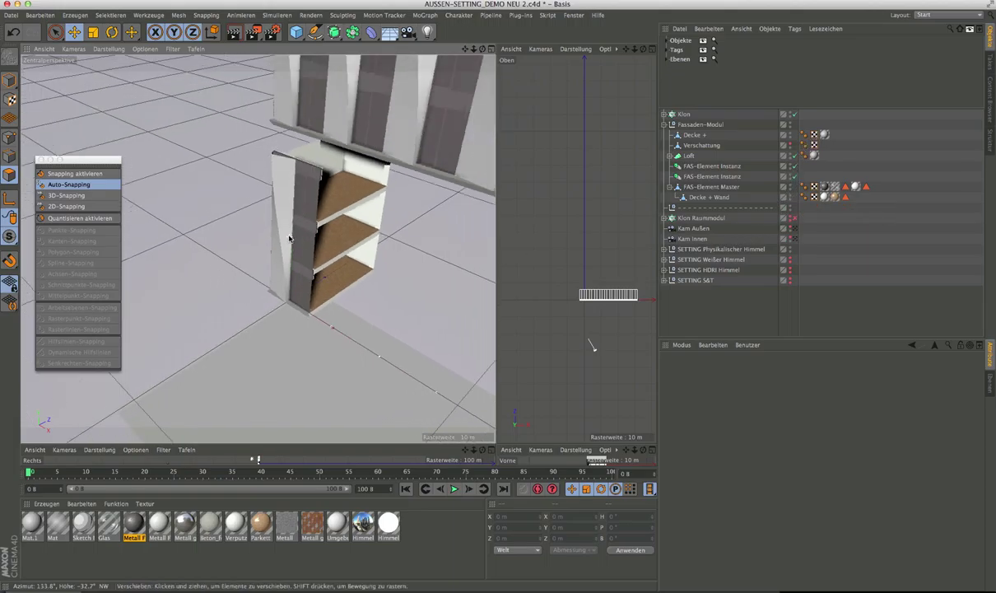
pyautogui.keyDown('alt'); pyautogui.moveTo(314, 227); pyautogui.dragTo(367, 219); pyautogui.keyUp('alt')
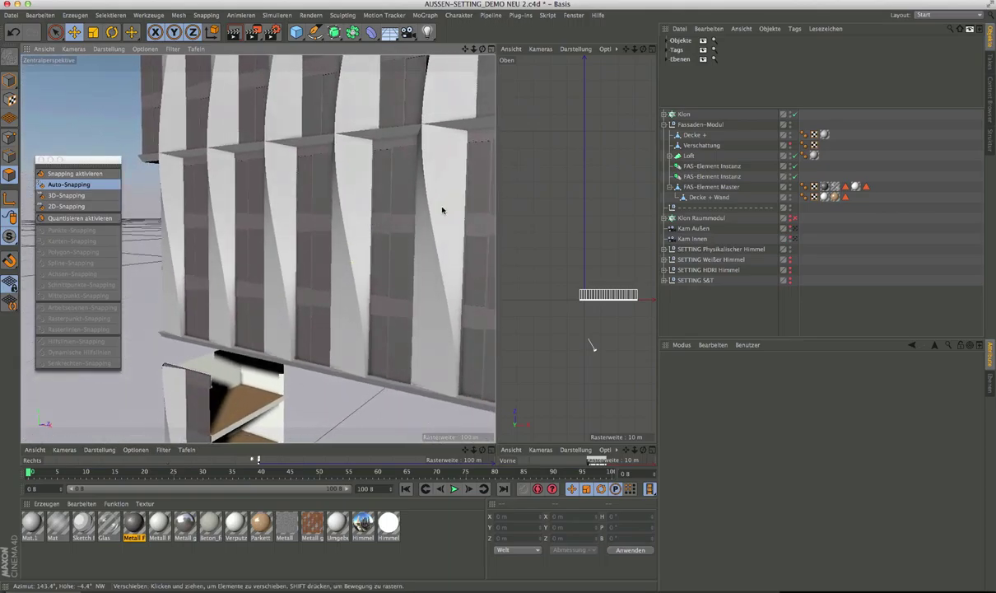
pyautogui.keyDown('alt'); pyautogui.moveTo(322, 328); pyautogui.dragTo(216, 379); pyautogui.keyUp('alt')
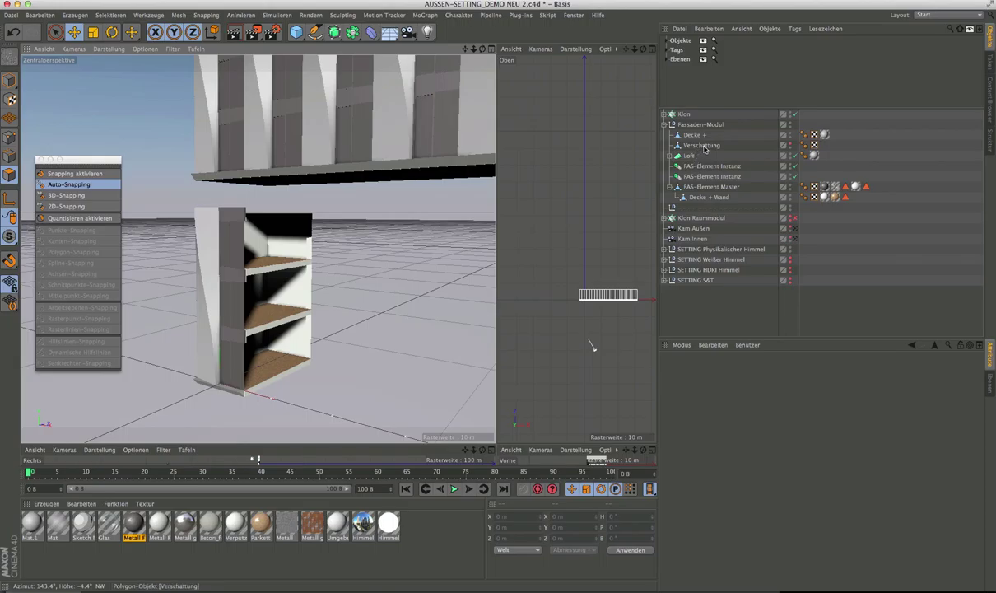
# Select Decke + in object mode and inspect its Mat.1 material, then deselect.
pyautogui.click(693, 135)
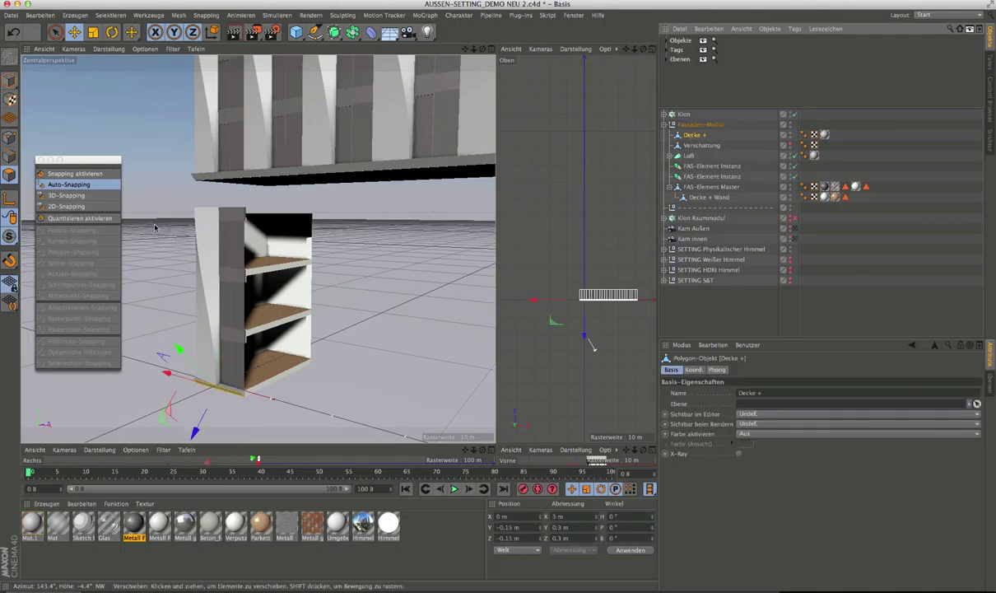
pyautogui.click(8, 79)
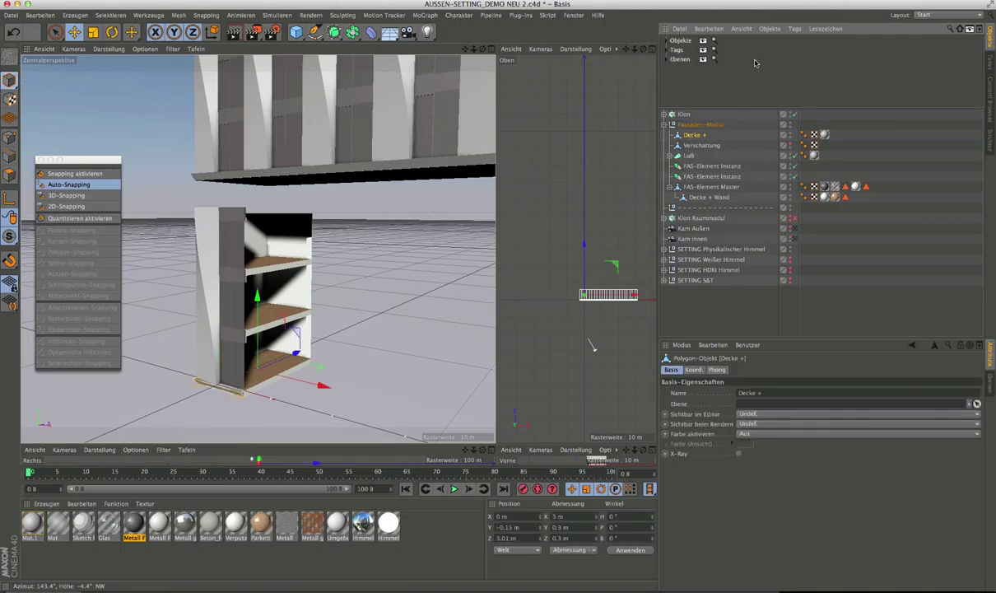
pyautogui.click(824, 134)
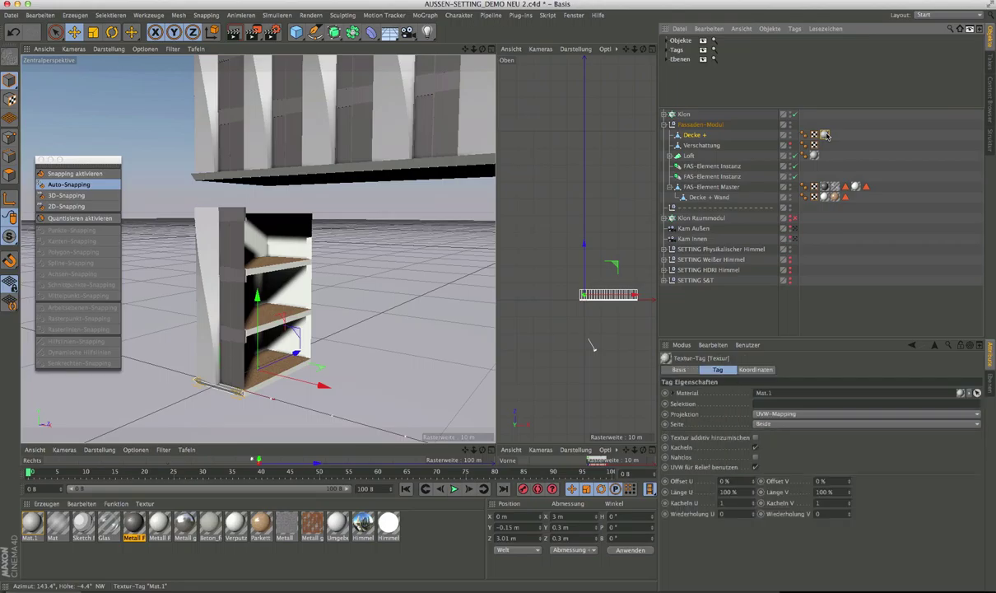
pyautogui.click(695, 135)
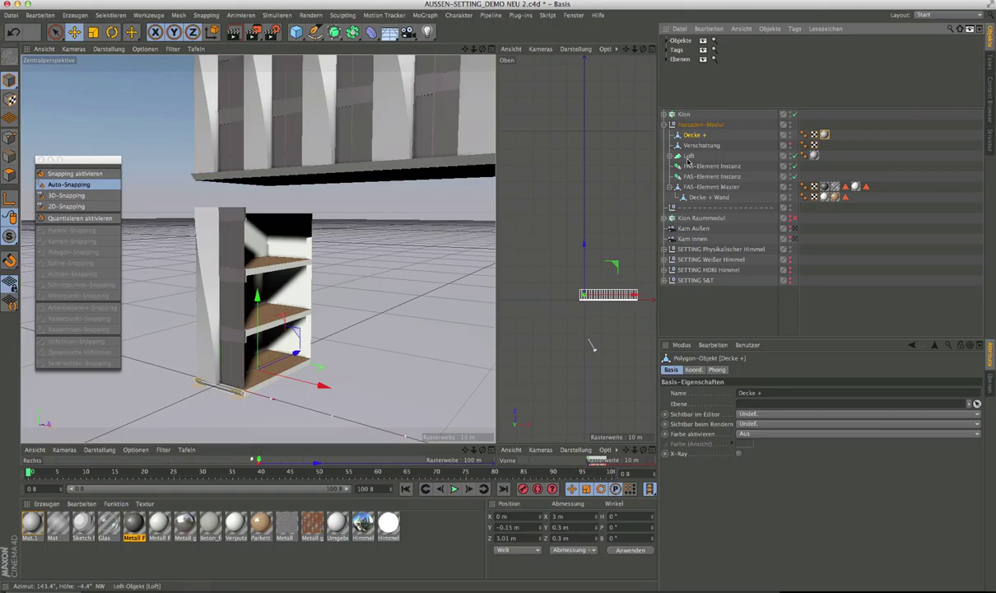
pyautogui.click(825, 136)
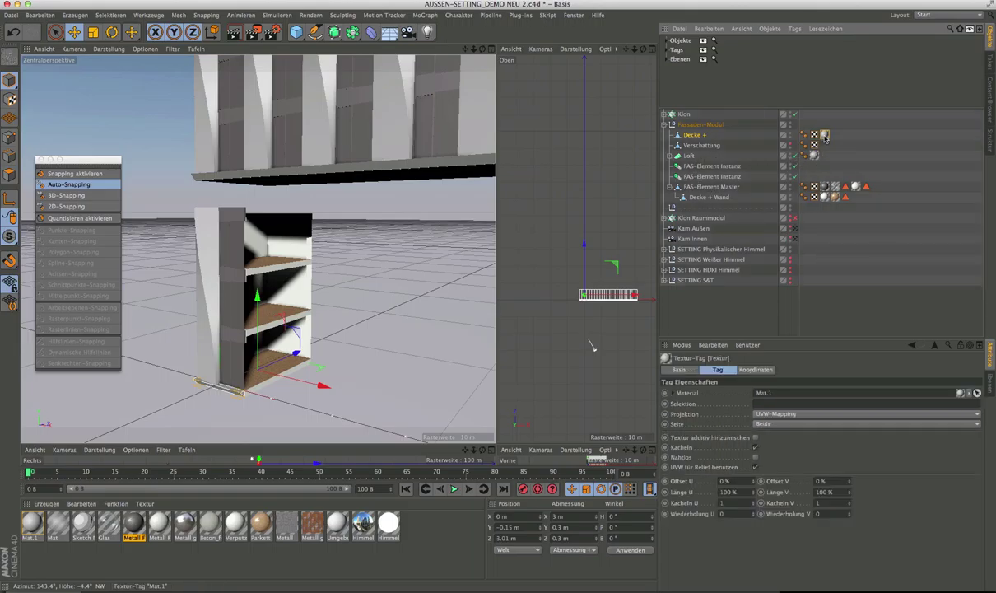
pyautogui.doubleClick(825, 136)
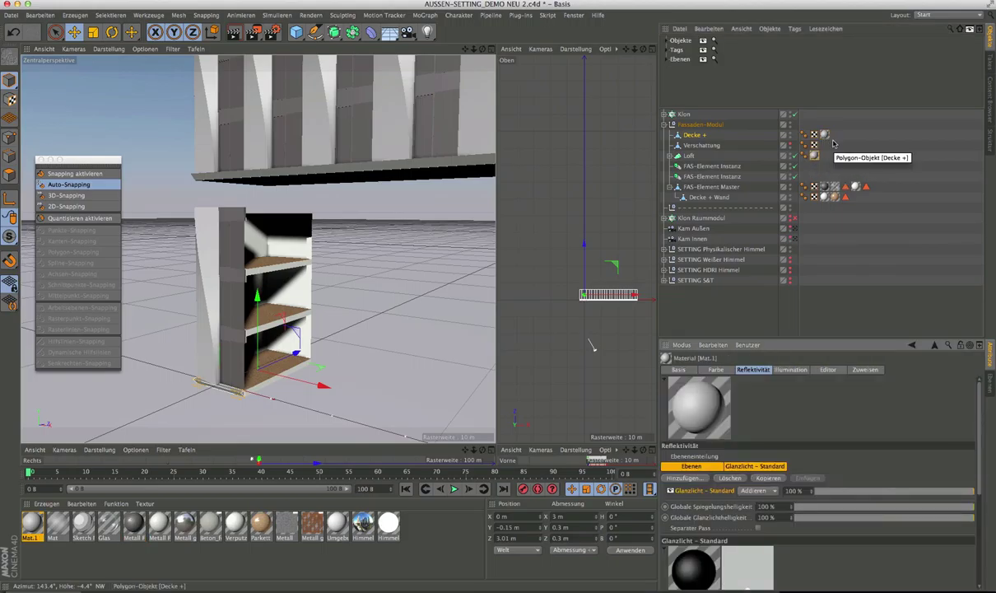
pyautogui.click(834, 144)
pyautogui.keyDown('alt'); pyautogui.moveTo(233, 322); pyautogui.dragTo(239, 345); pyautogui.keyUp('alt')
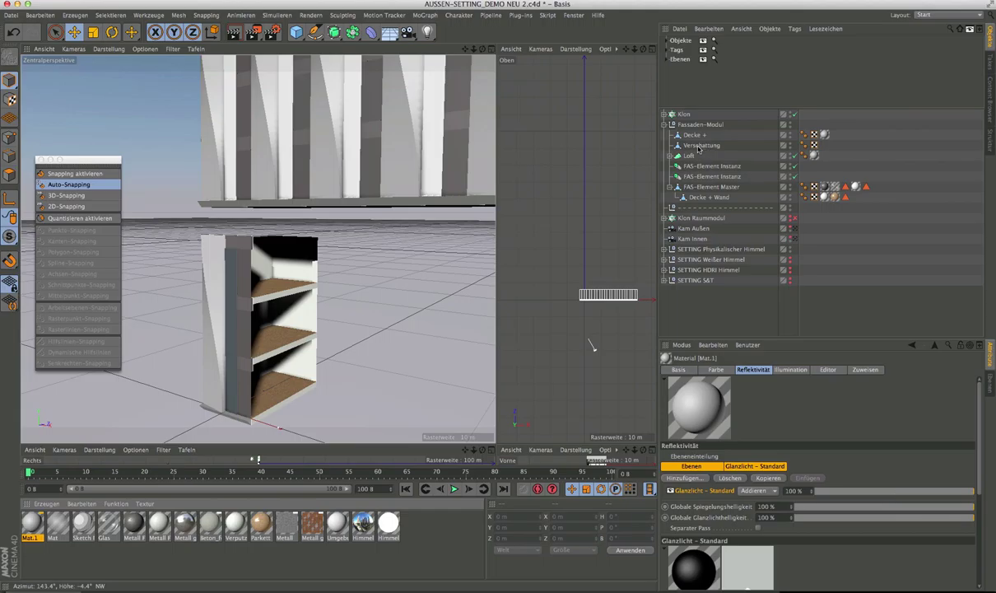
# Apply the Metall gelocht material to Verschattung and set vertical tiling Kacheln V to 3.
pyautogui.moveTo(698, 149); pyautogui.dragTo(700, 145)
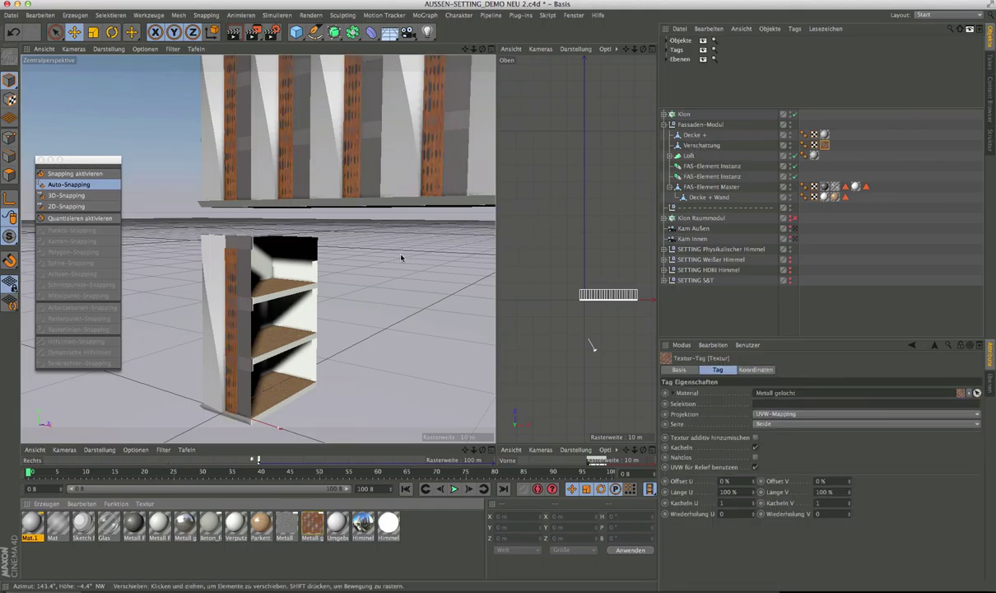
pyautogui.scroll(8, 238, 412)
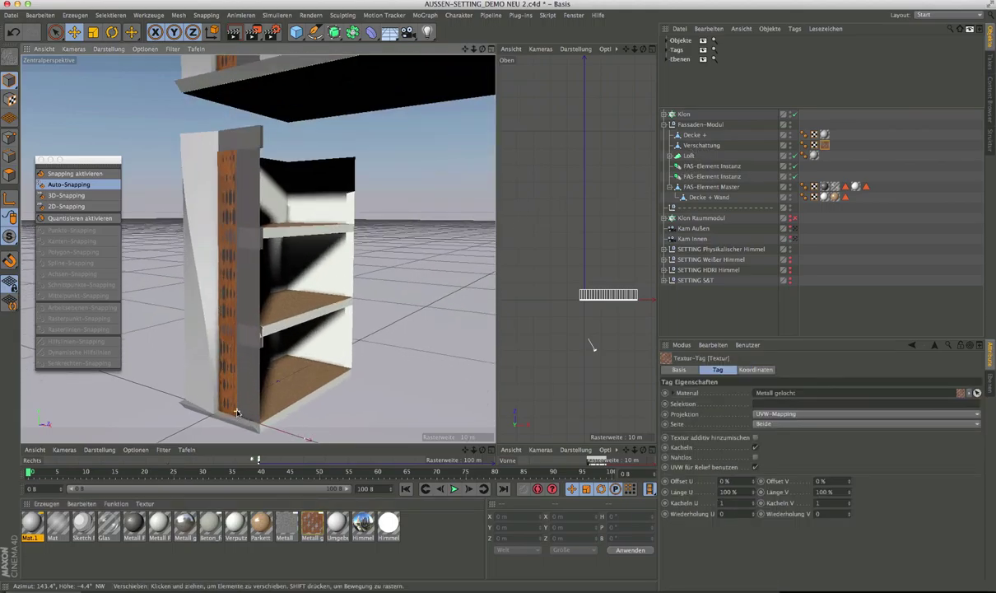
pyautogui.scroll(5, 222, 345)
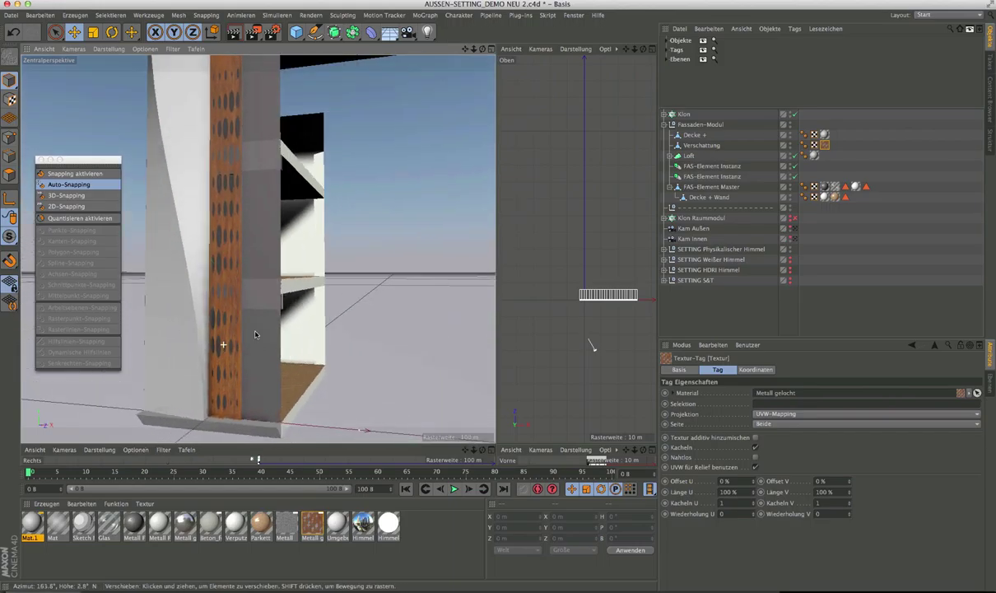
pyautogui.scroll(-5, 266, 328)
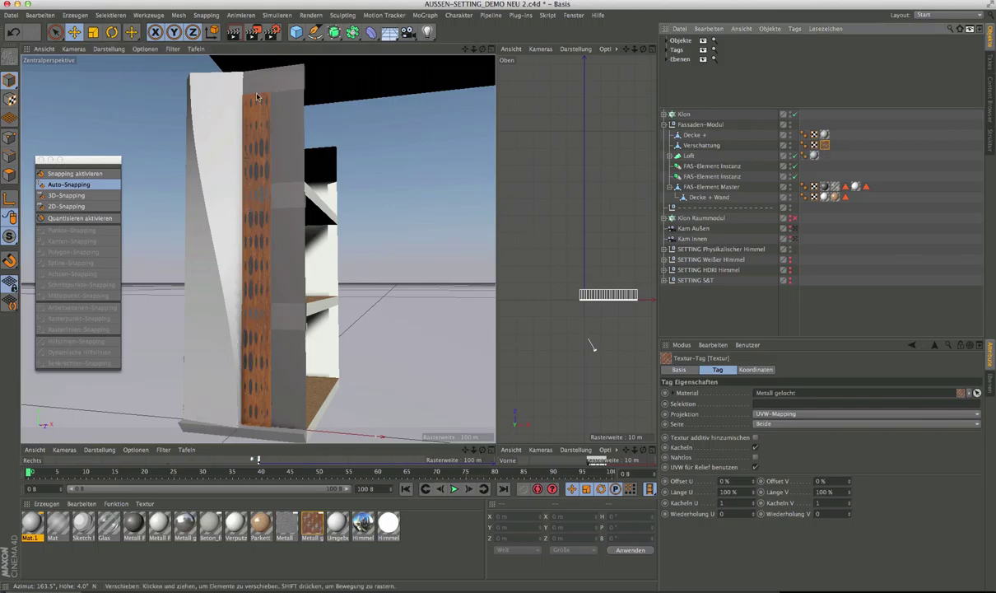
pyautogui.click(818, 503)
pyautogui.write('3')
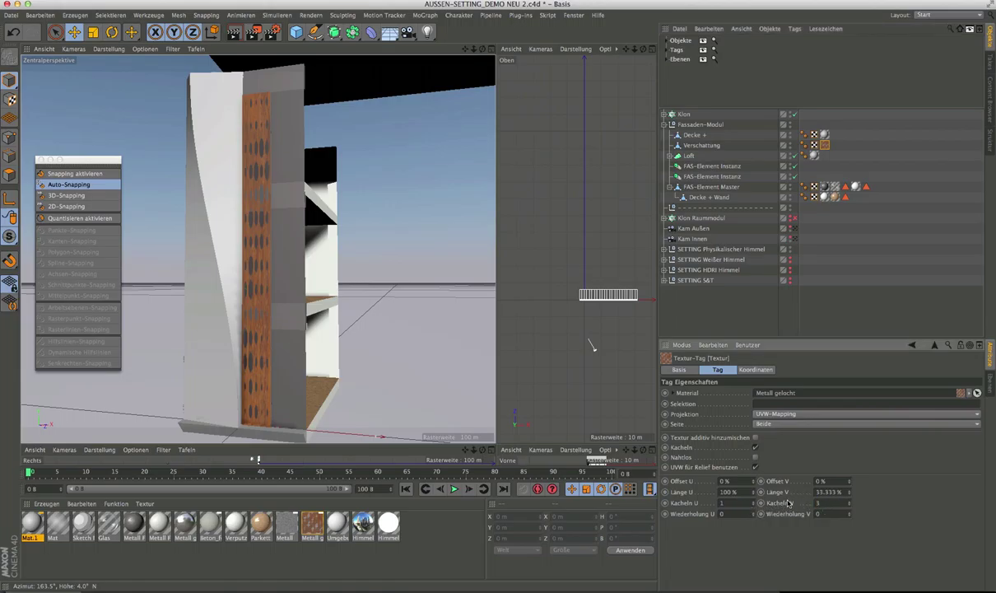
pyautogui.press('Return')
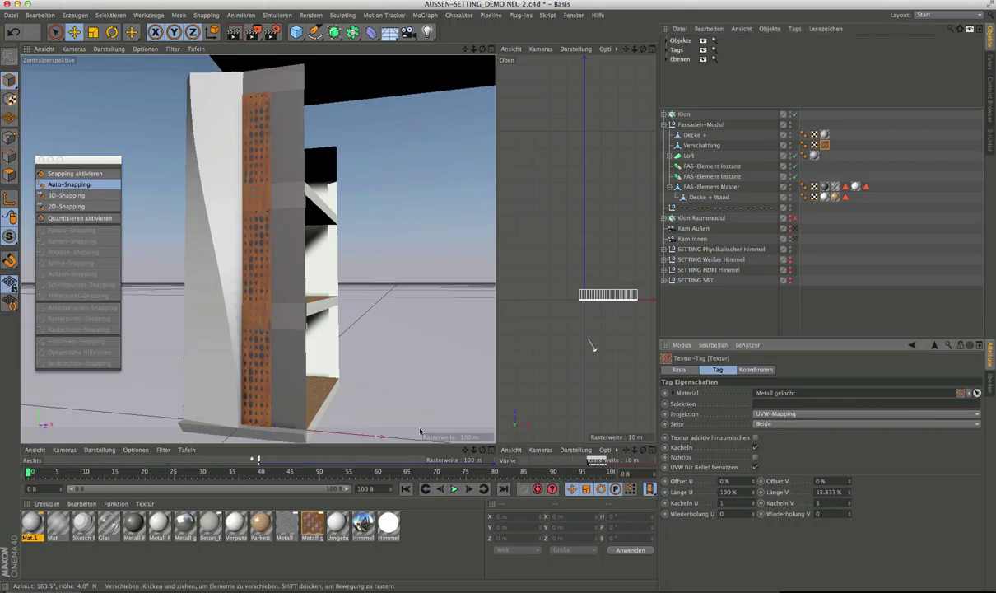
# Set horizontal tiling Kacheln U to 1.4 and review the perforated facade strips.
pyautogui.scroll(5, 257, 362)
pyautogui.moveTo(257, 366)
pyautogui.keyDown('alt'); pyautogui.mouseDown()
pyautogui.moveTo(290, 323)
pyautogui.moveTo(255, 381)
pyautogui.mouseUp(); pyautogui.keyUp('alt')
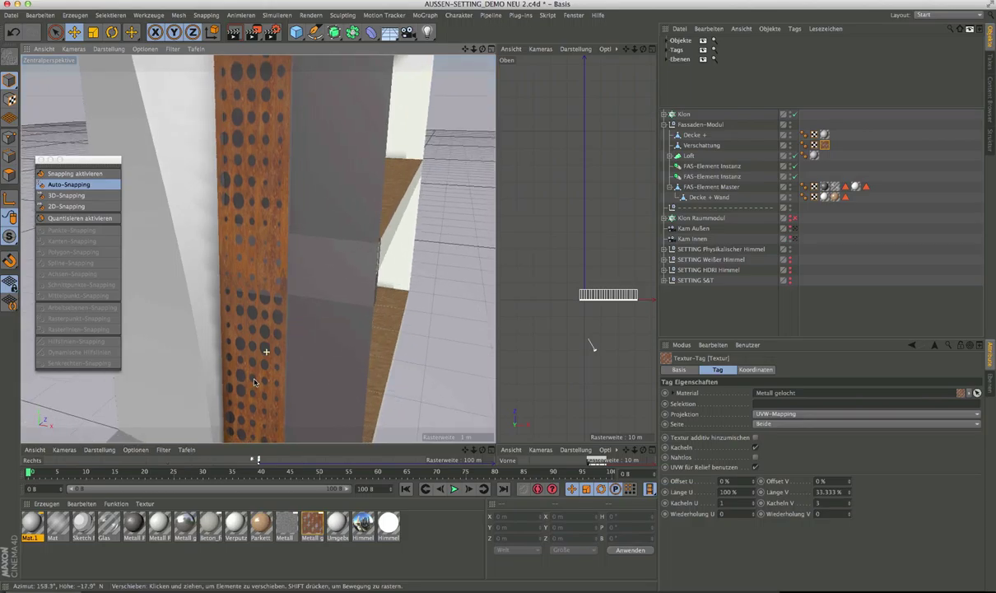
pyautogui.scroll(-5, 259, 354)
pyautogui.scroll(-3, 258, 354)
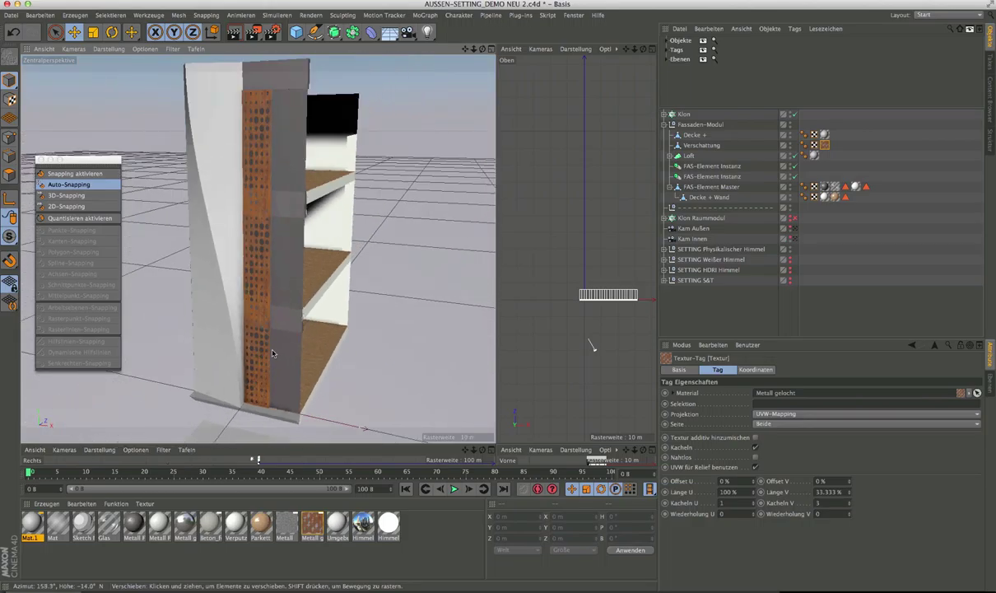
pyautogui.keyDown('alt'); pyautogui.moveTo(282, 353); pyautogui.dragTo(295, 348); pyautogui.keyUp('alt')
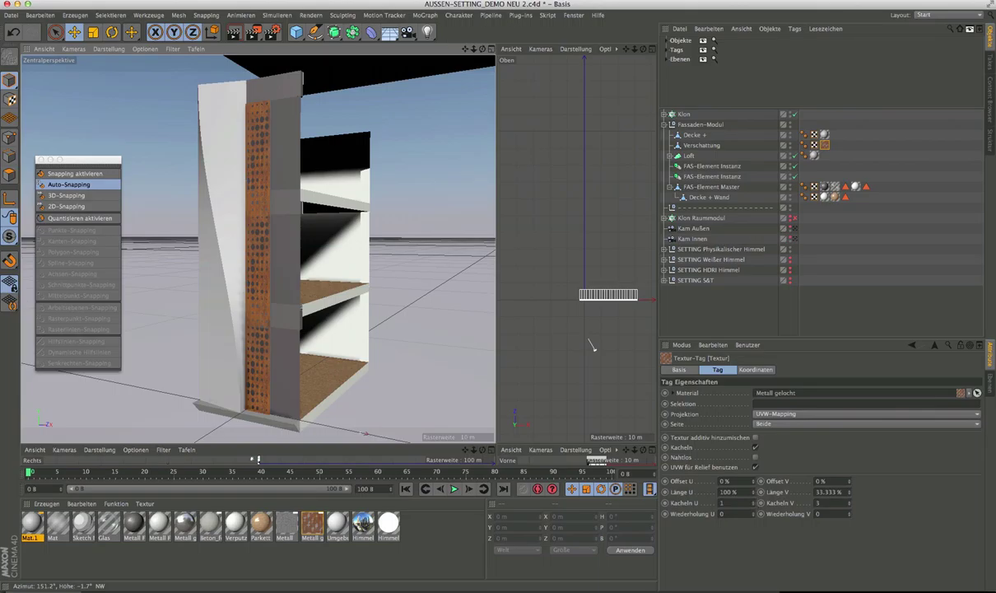
pyautogui.write('1.4')
pyautogui.press('Return')
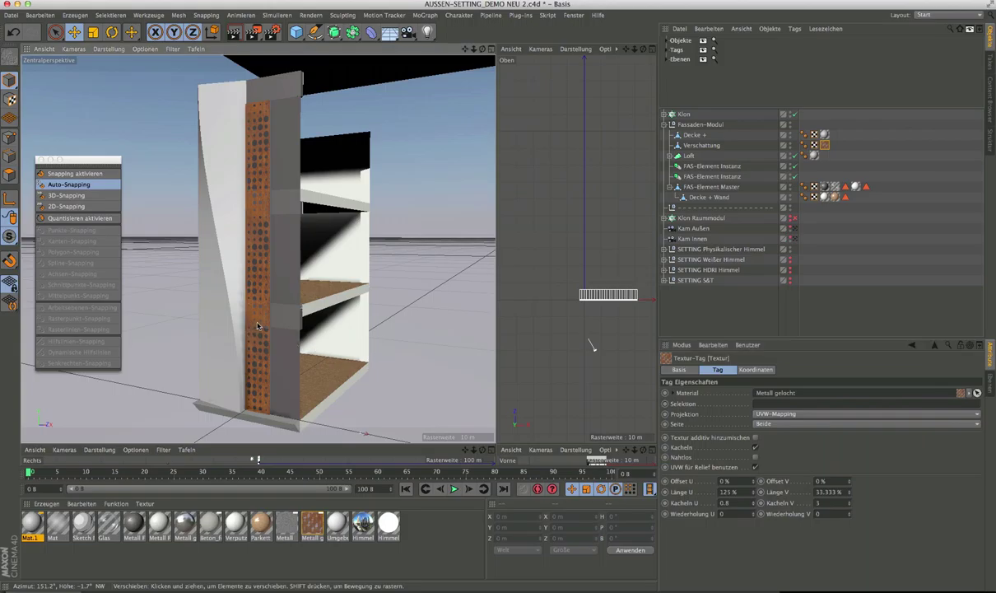
pyautogui.scroll(5, 370, 328)
pyautogui.scroll(2, 369, 328)
pyautogui.scroll(-8, 346, 346)
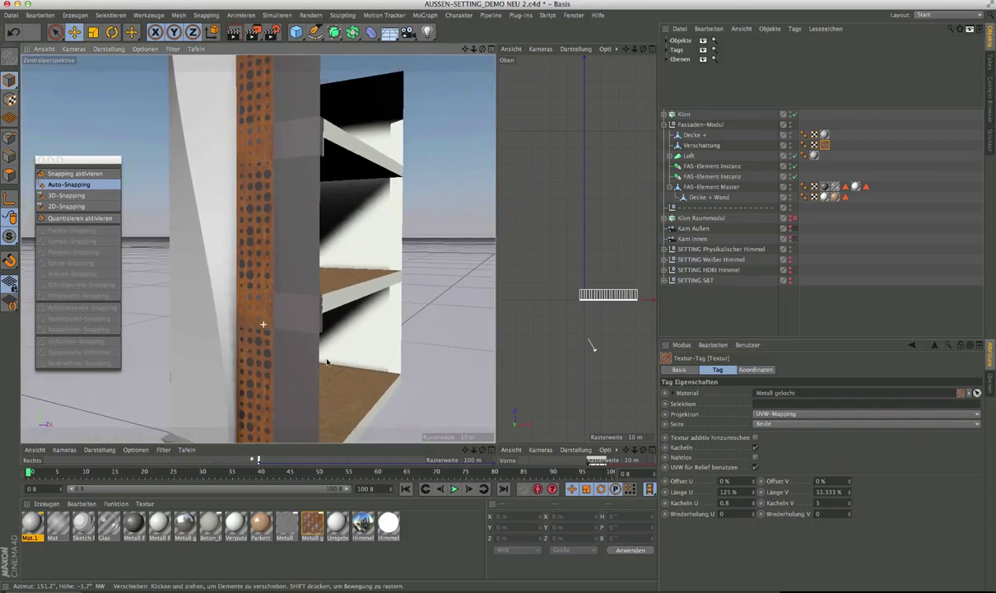
pyautogui.scroll(-1, 310, 370)
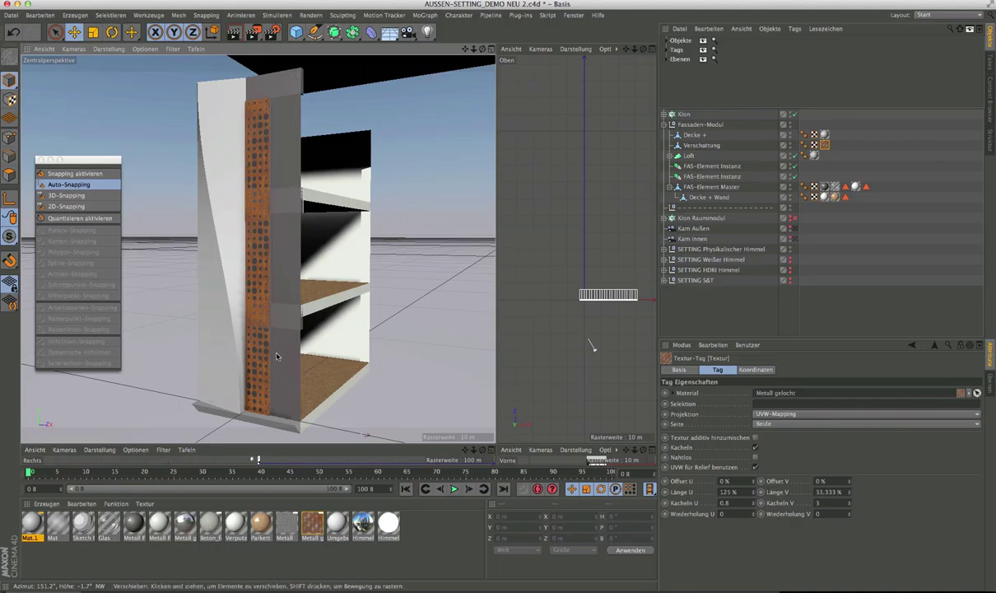
pyautogui.keyDown('alt'); pyautogui.moveTo(262, 261); pyautogui.dragTo(268, 293); pyautogui.keyUp('alt')
pyautogui.scroll(-5, 267, 293)
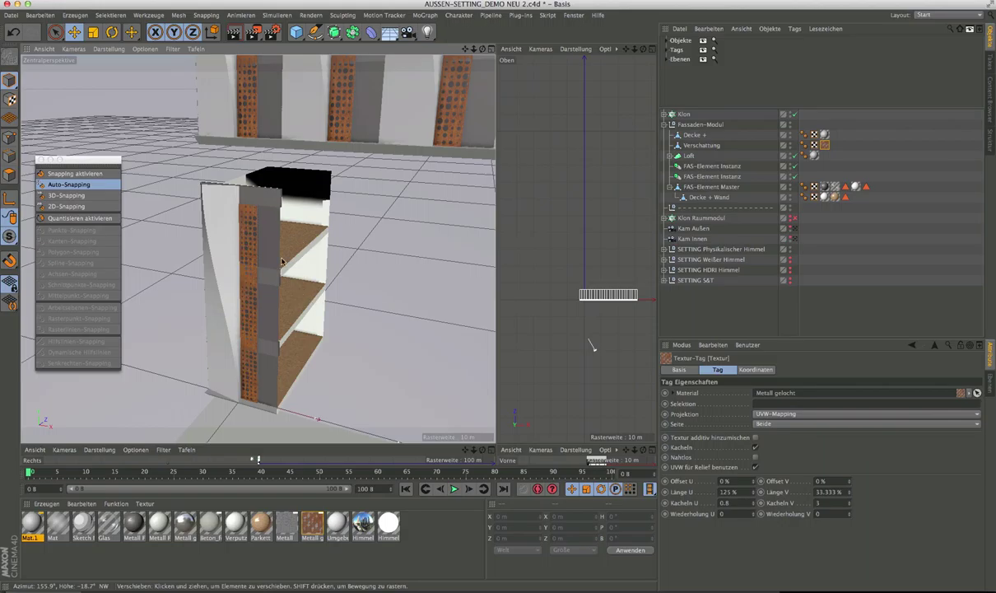
# Navigate to the shelf module and select its bottom floor slab, Decke +.
pyautogui.keyDown('alt'); pyautogui.moveTo(280, 261); pyautogui.dragTo(234, 387); pyautogui.keyUp('alt')
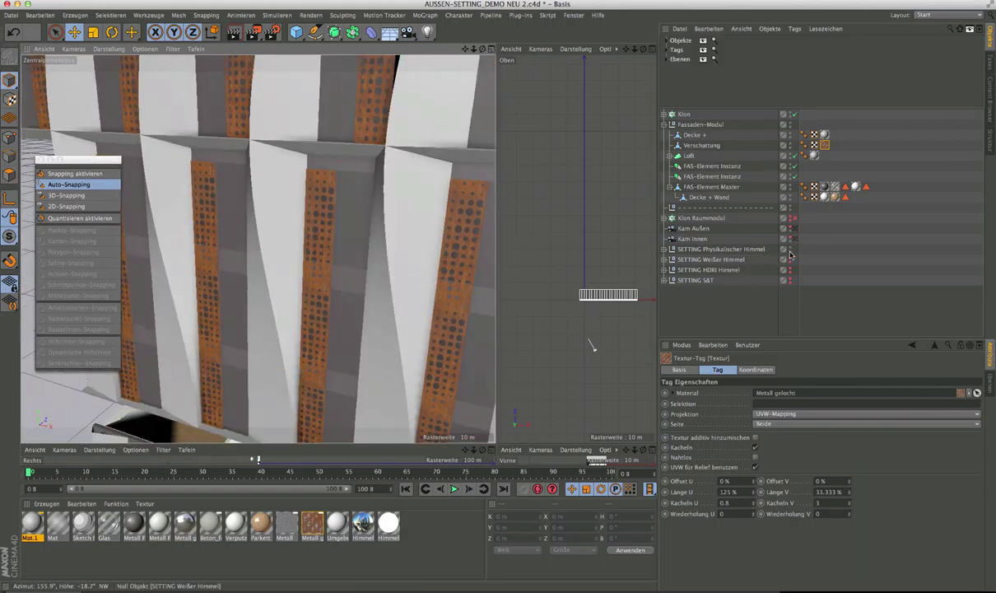
pyautogui.keyDown('alt'); pyautogui.moveTo(349, 273); pyautogui.dragTo(352, 254); pyautogui.keyUp('alt')
pyautogui.scroll(-5, 344, 248)
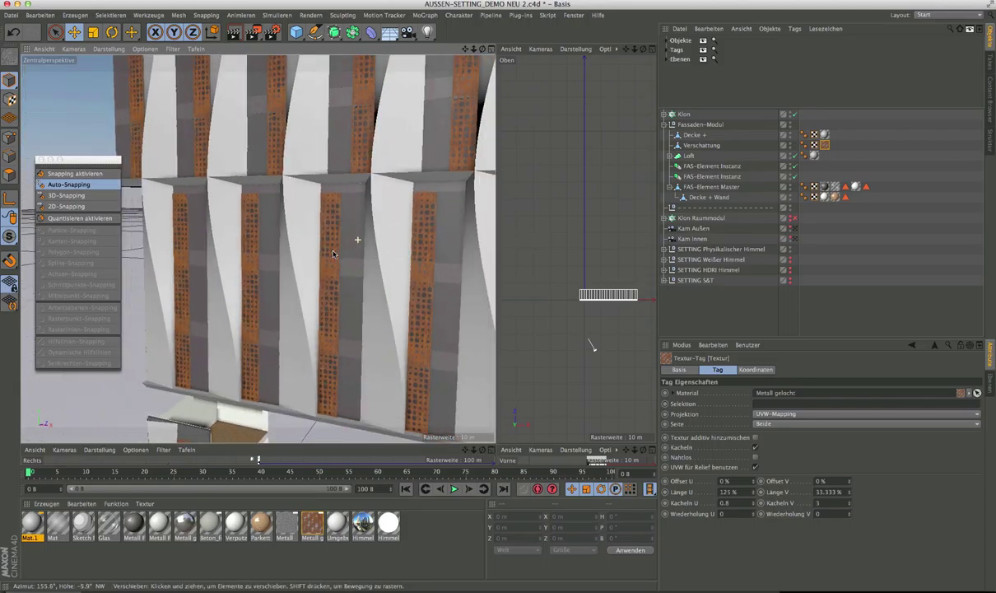
pyautogui.keyDown('alt'); pyautogui.moveTo(328, 239); pyautogui.dragTo(328, 71, button='middle'); pyautogui.keyUp('alt')
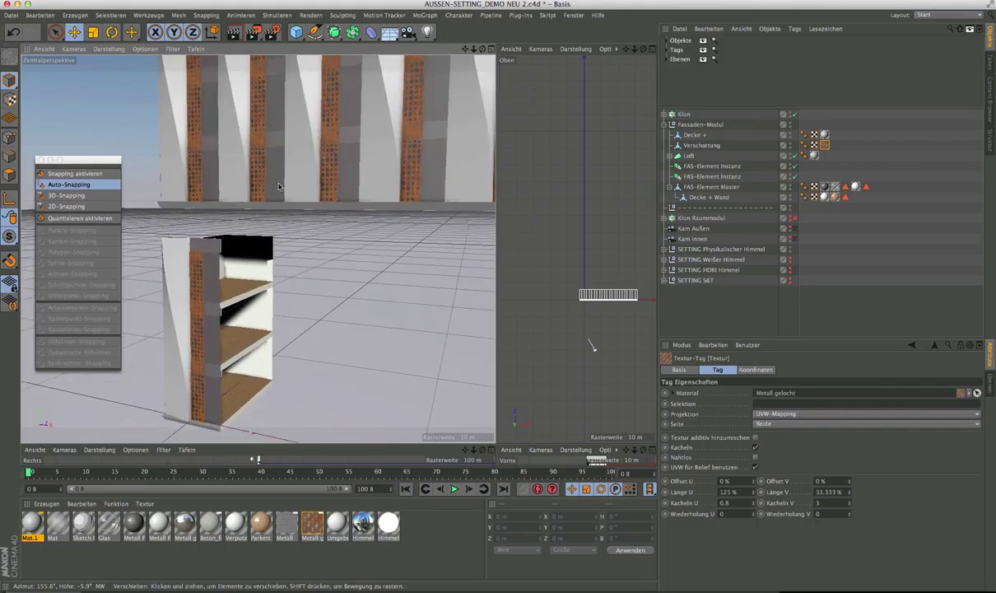
pyautogui.keyDown('alt'); pyautogui.moveTo(252, 209); pyautogui.dragTo(231, 209); pyautogui.keyUp('alt')
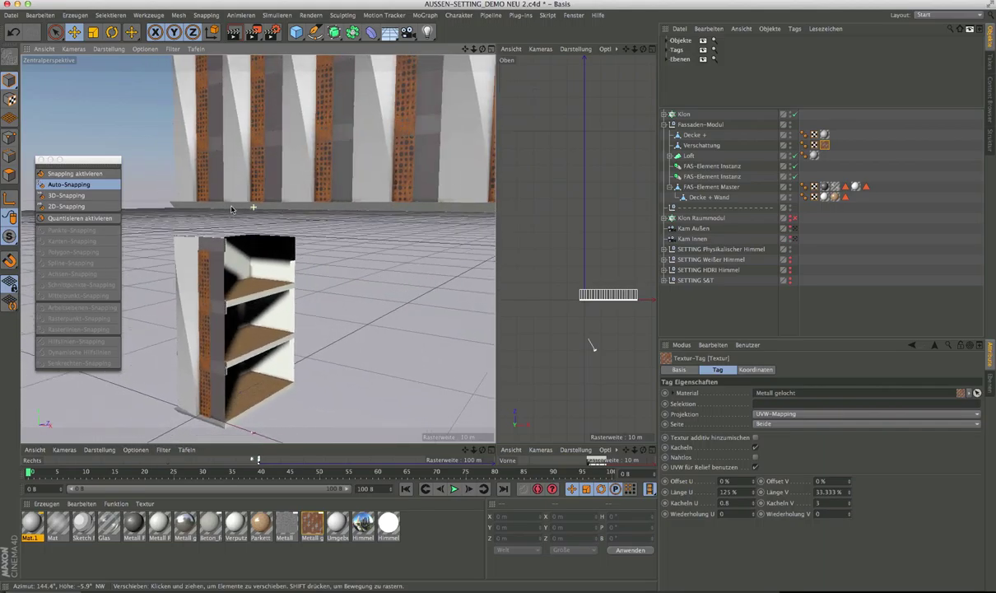
pyautogui.keyDown('alt'); pyautogui.moveTo(264, 191); pyautogui.dragTo(298, 274, button='right'); pyautogui.keyUp('alt')
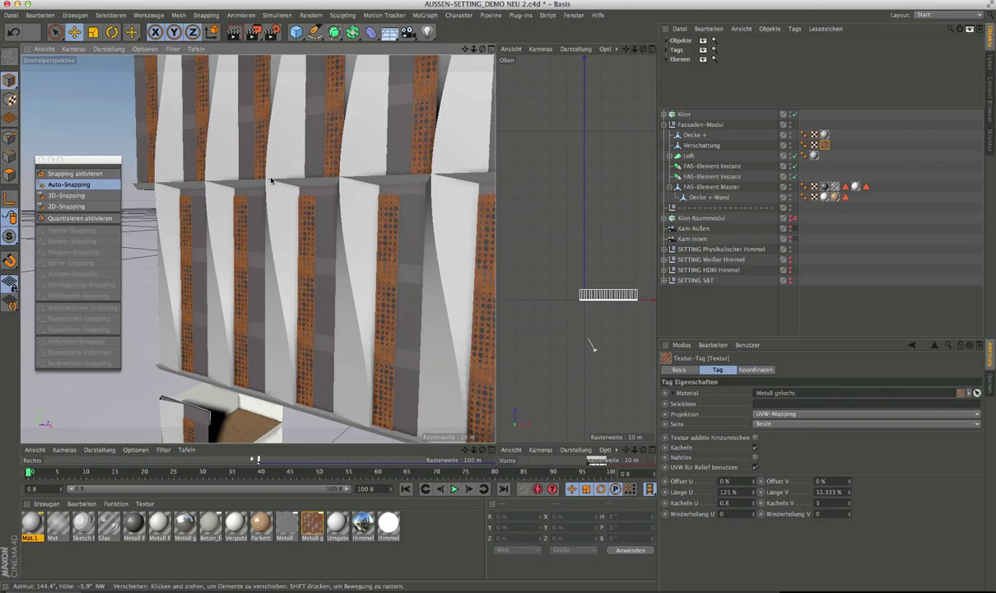
pyautogui.keyDown('alt'); pyautogui.moveTo(270, 180); pyautogui.dragTo(341, 175, button='right'); pyautogui.keyUp('alt')
pyautogui.keyDown('alt'); pyautogui.moveTo(330, 185); pyautogui.dragTo(367, 184); pyautogui.keyUp('alt')
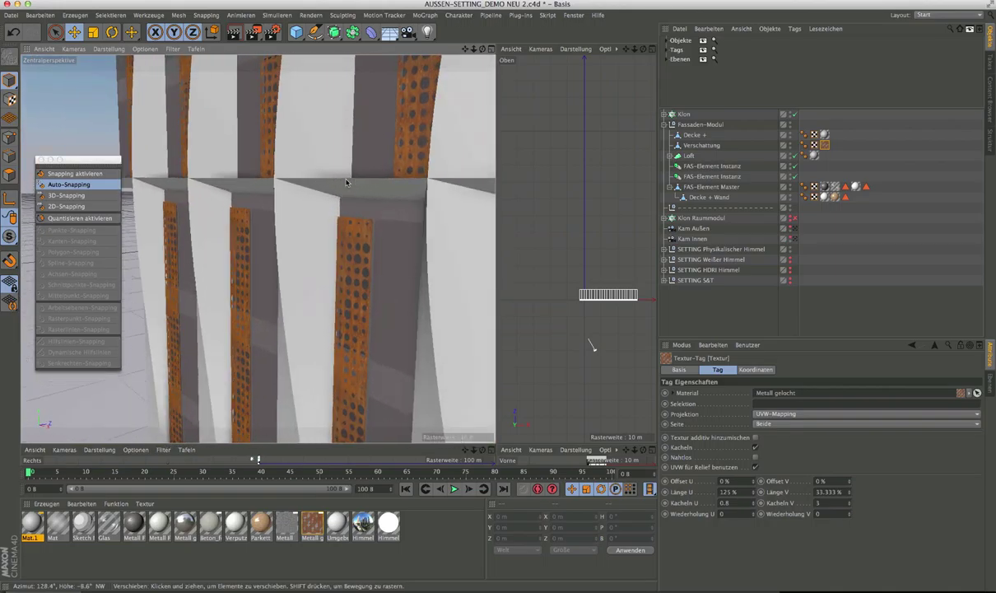
pyautogui.keyDown('alt'); pyautogui.moveTo(353, 193); pyautogui.dragTo(317, 206, button='right'); pyautogui.keyUp('alt')
pyautogui.keyDown('alt'); pyautogui.moveTo(358, 298); pyautogui.dragTo(351, 102, button='middle'); pyautogui.keyUp('alt')
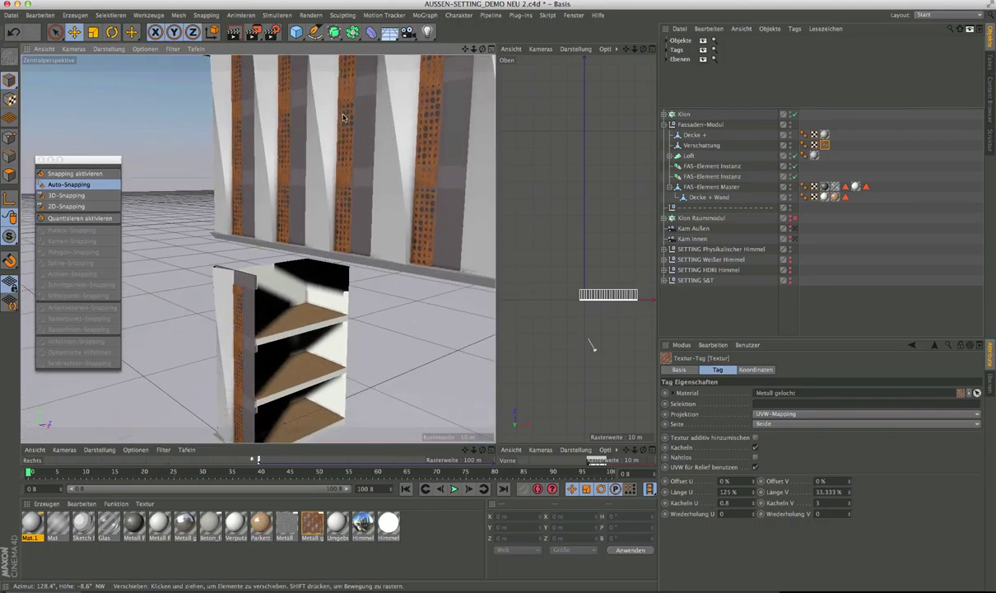
pyautogui.keyDown('alt'); pyautogui.moveTo(341, 221); pyautogui.dragTo(334, 171, button='middle'); pyautogui.keyUp('alt')
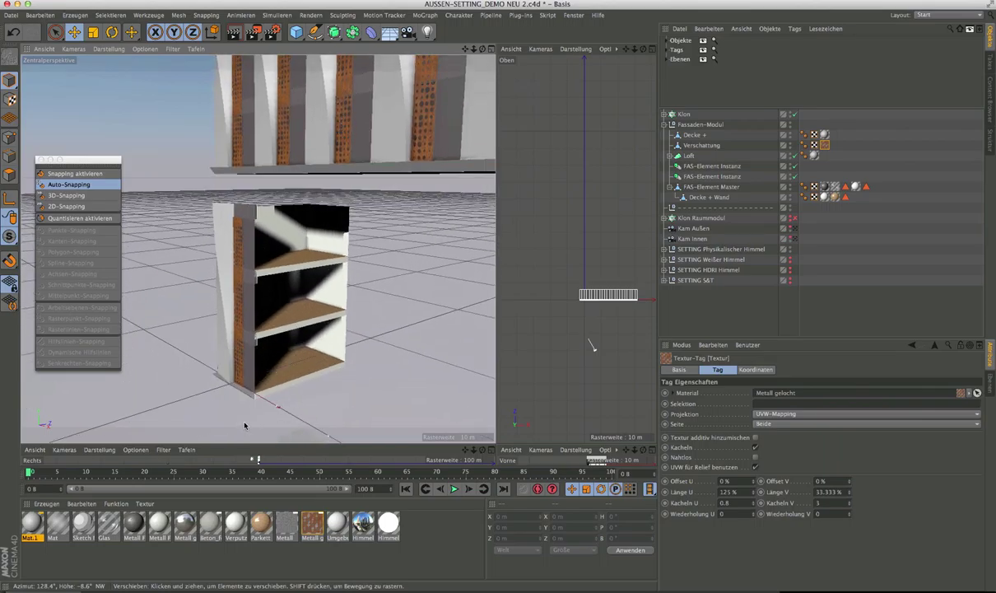
pyautogui.scroll(10, 244, 424)
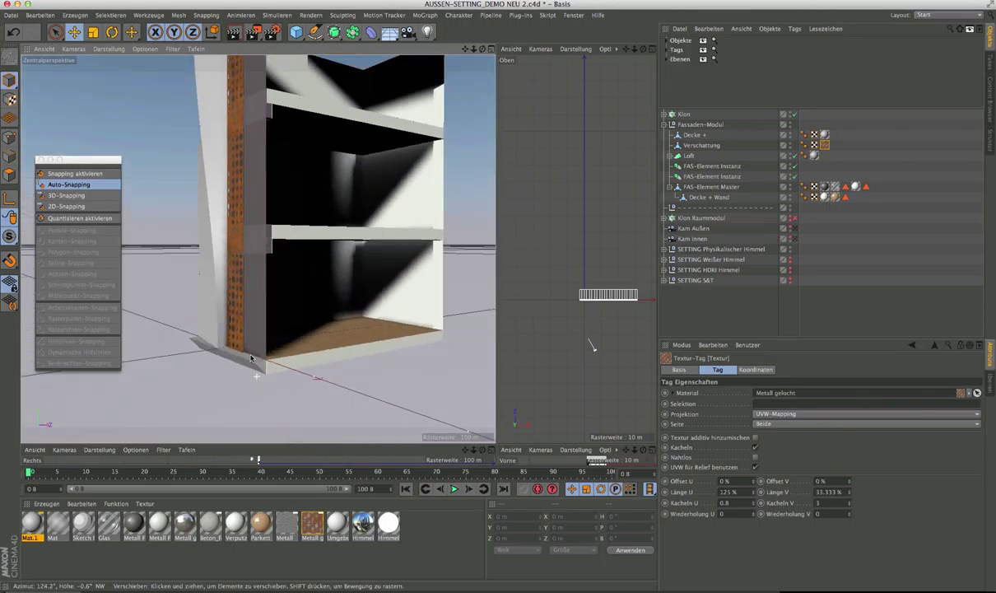
pyautogui.click(249, 359)
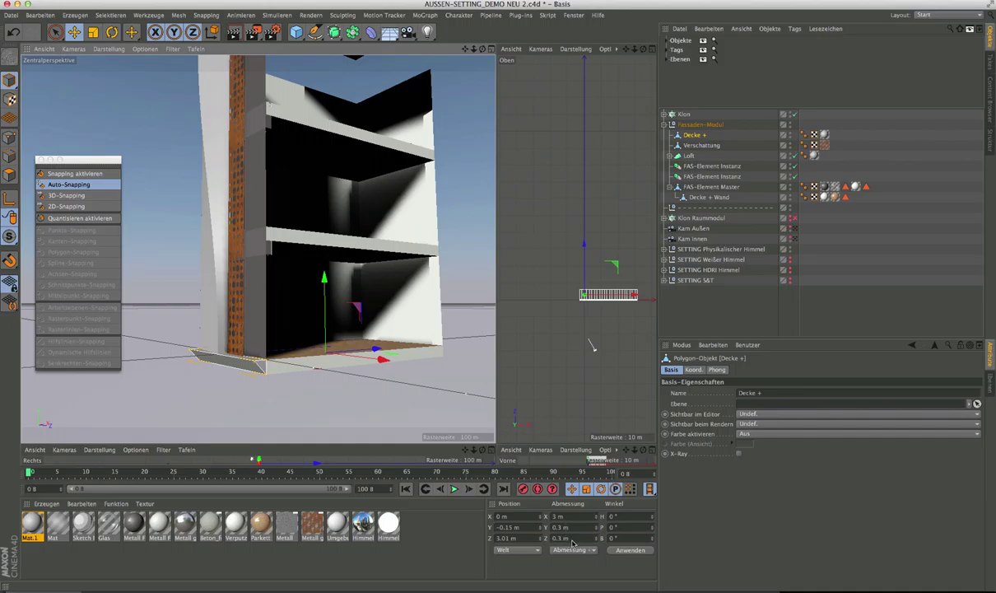
# Resize the Decke + slab to 0.6 m in Y and move it to Y −0.3 m.
pyautogui.click(566, 528)
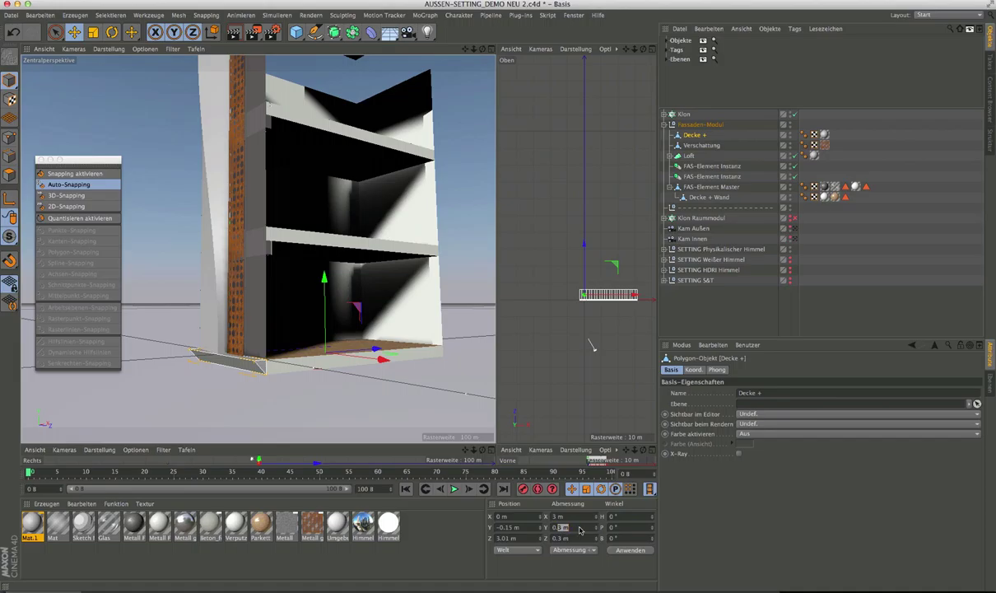
pyautogui.write('0.8')
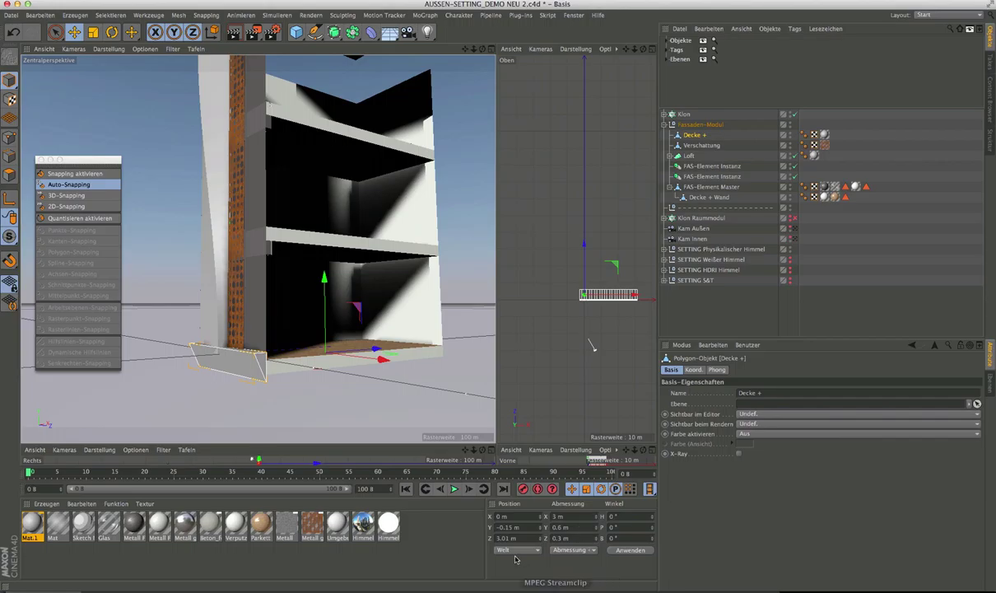
pyautogui.moveTo(507, 530); pyautogui.dragTo(527, 530)
pyautogui.press('BackSpace')
pyautogui.press('Return')
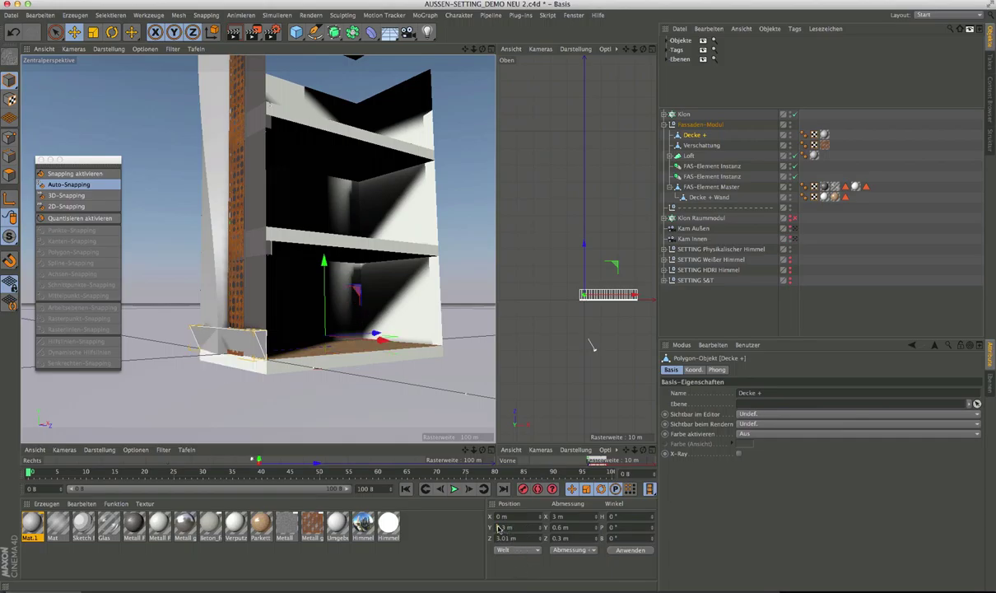
pyautogui.scroll(-2, 499, 529)
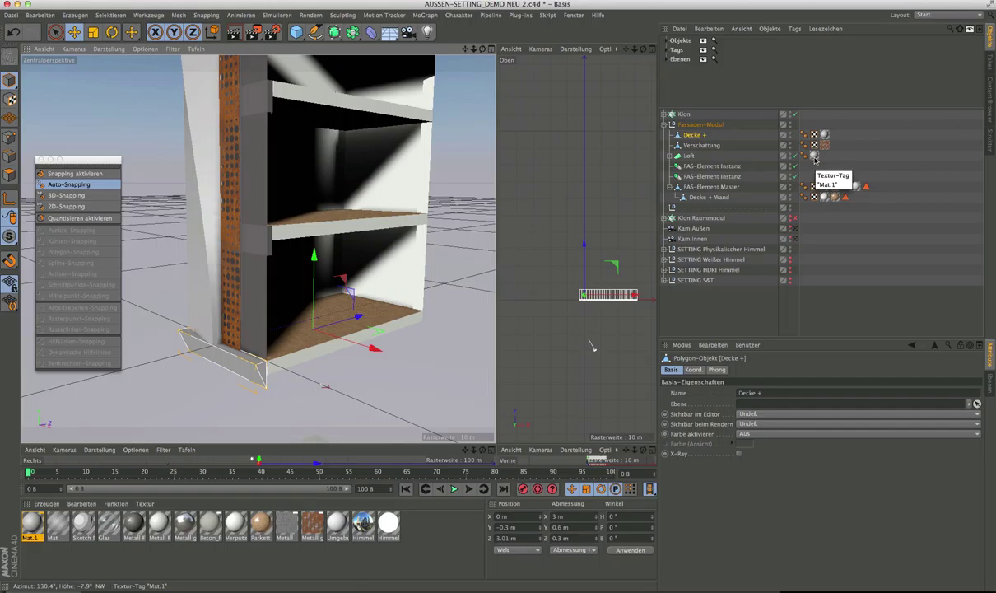
# Orbit across the cloned facade rows and close the floating Snapping palette.
pyautogui.keyDown('alt'); pyautogui.moveTo(288, 313); pyautogui.dragTo(258, 315); pyautogui.keyUp('alt')
pyautogui.keyDown('alt'); pyautogui.moveTo(258, 316); pyautogui.dragTo(238, 319, button='right'); pyautogui.keyUp('alt')
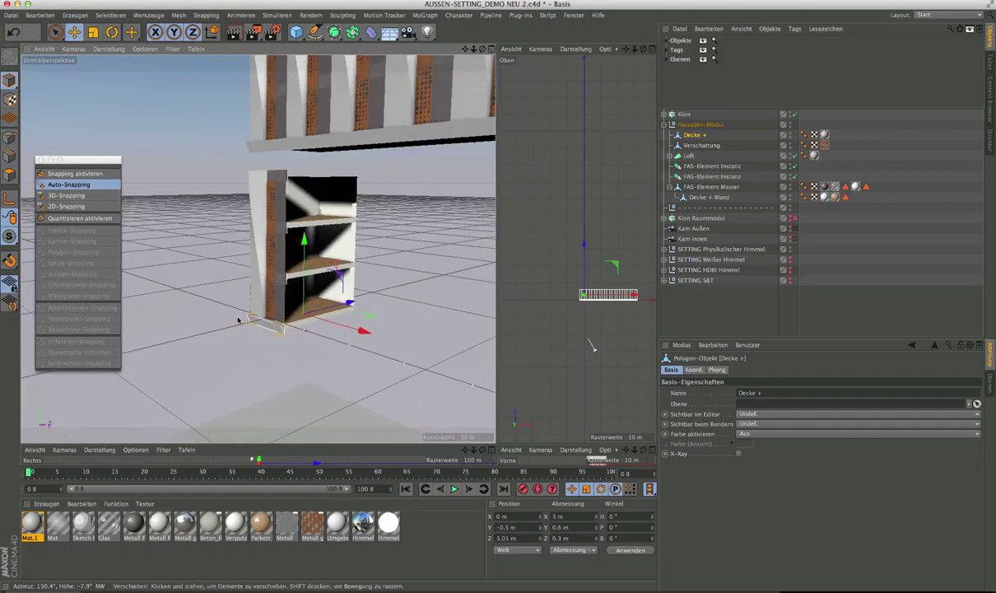
pyautogui.keyDown('alt'); pyautogui.moveTo(334, 142); pyautogui.dragTo(283, 381, button='middle'); pyautogui.keyUp('alt')
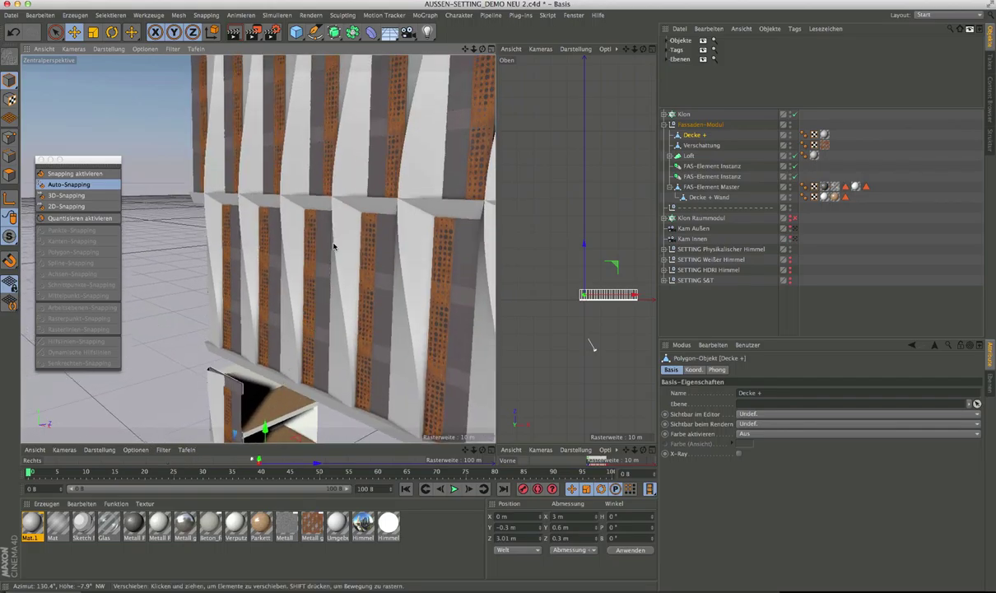
pyautogui.keyDown('alt'); pyautogui.moveTo(334, 245); pyautogui.dragTo(418, 197); pyautogui.keyUp('alt')
pyautogui.keyDown('alt'); pyautogui.moveTo(311, 281); pyautogui.dragTo(342, 254, button='middle'); pyautogui.keyUp('alt')
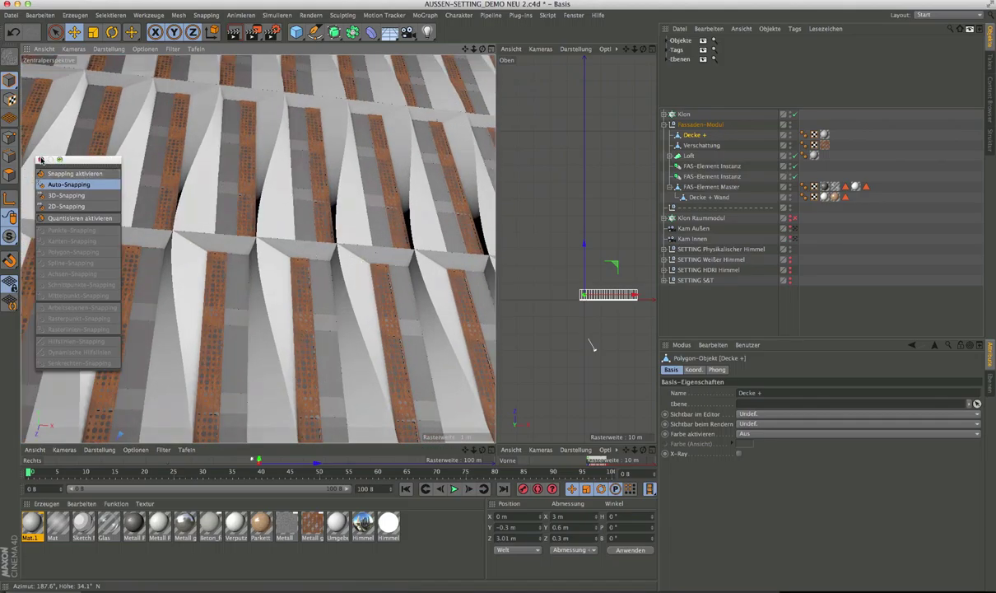
pyautogui.click(67, 160)
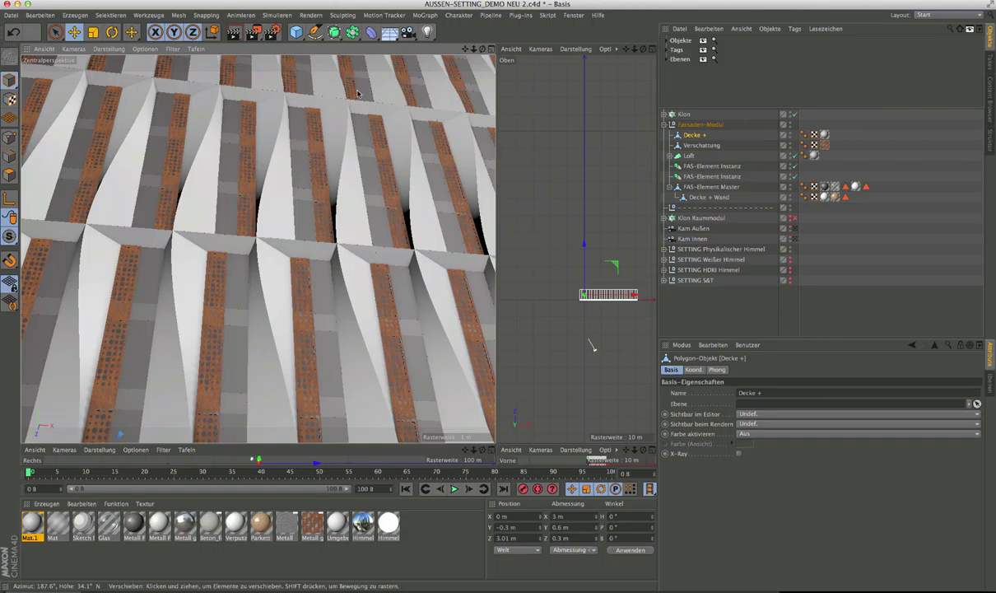
pyautogui.click(275, 35)
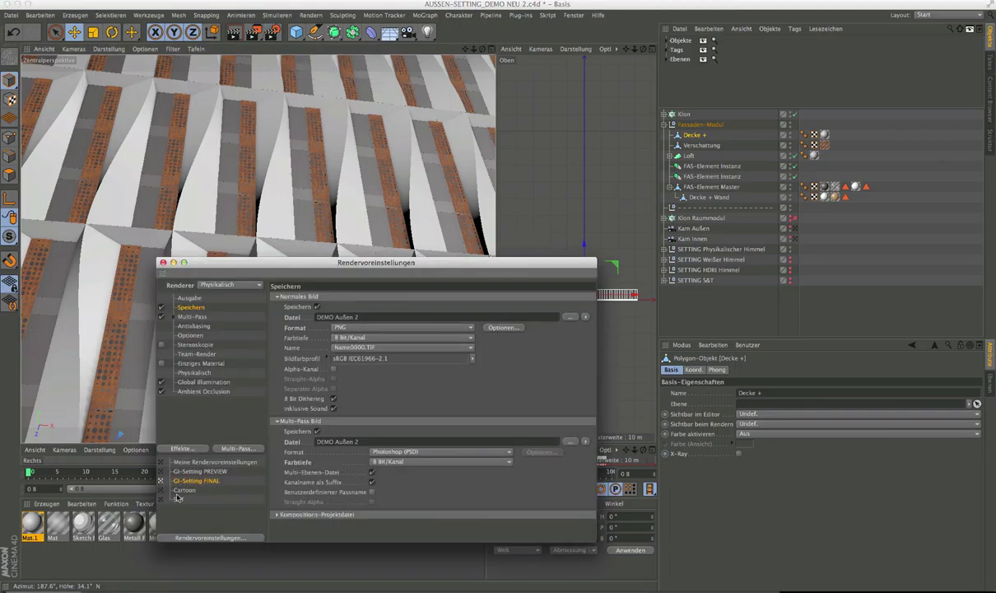
# Activate the GI-Setting PREVIEW preset, render a preview, and check the camera's physical settings.
pyautogui.click(162, 471)
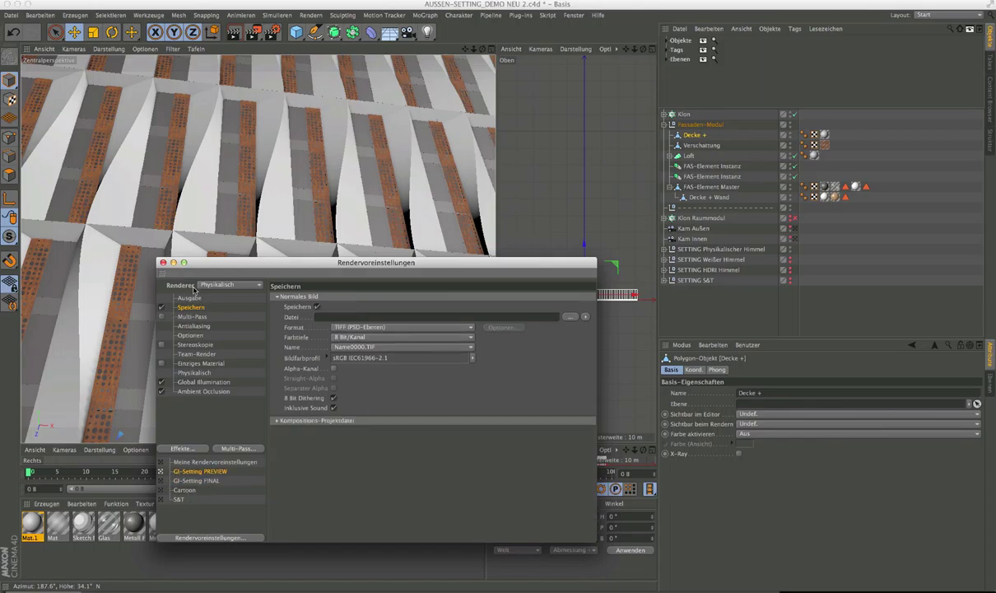
pyautogui.click(163, 263)
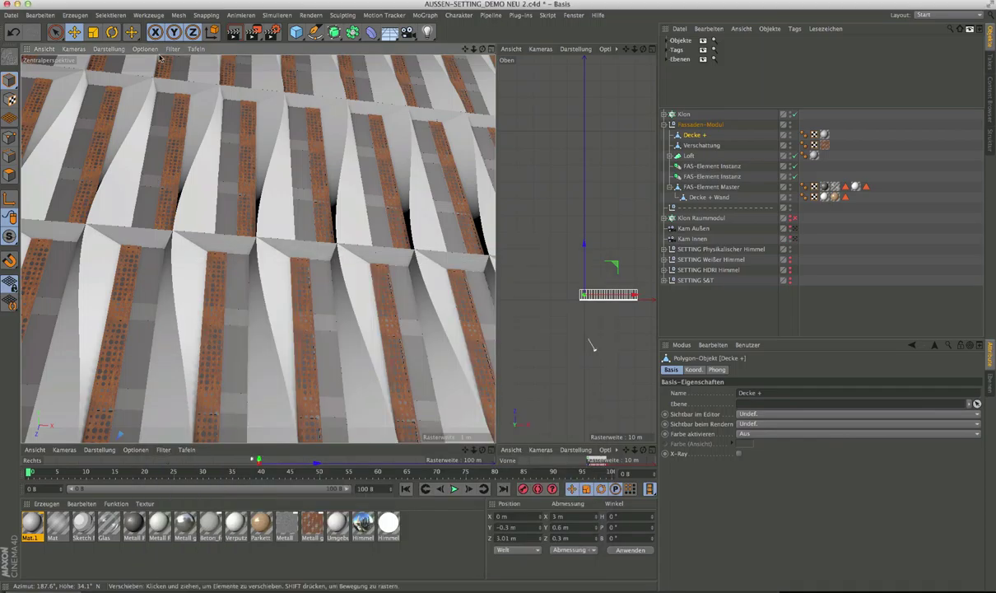
pyautogui.click(233, 38)
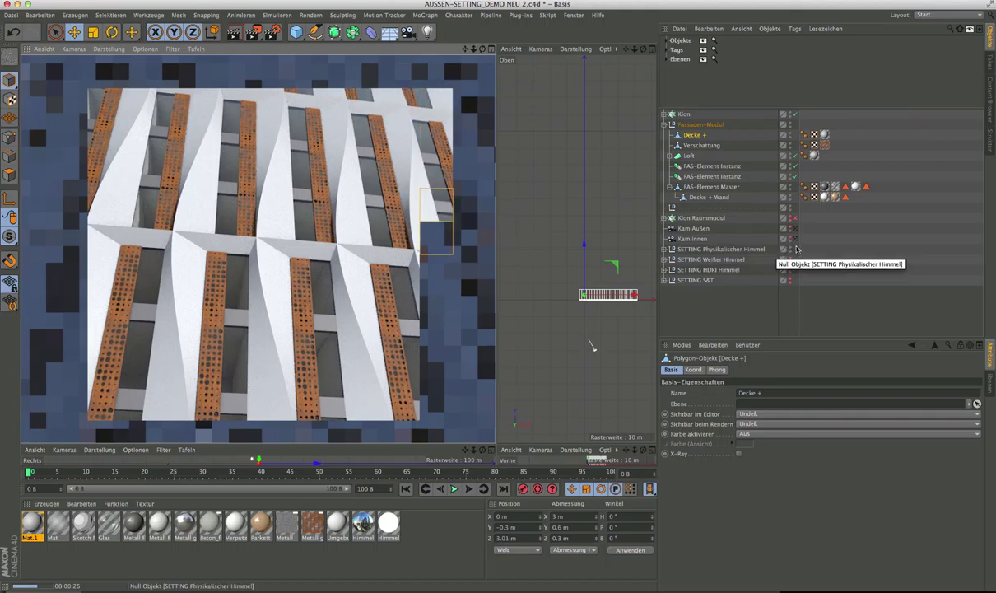
pyautogui.click(700, 239)
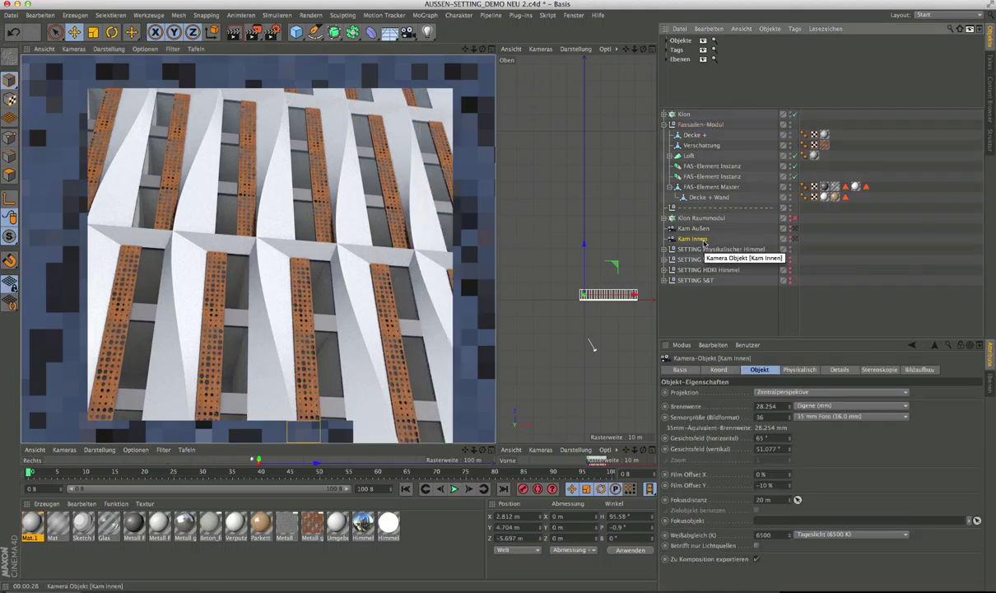
pyautogui.click(811, 371)
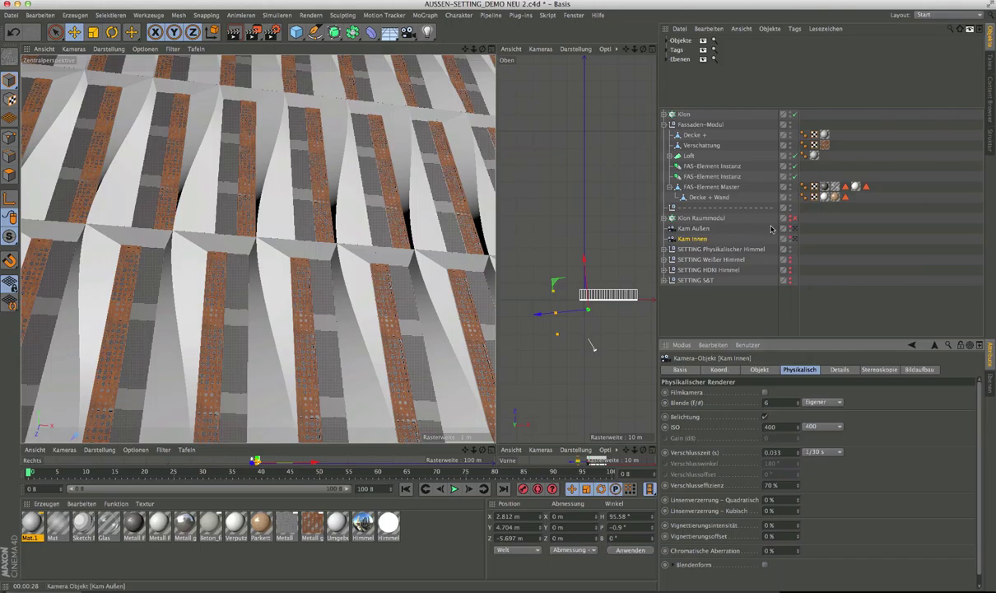
# Review the Kam Außen and Kam Innen cameras (f/6, ISO 400), then open the render settings.
pyautogui.click(701, 230)
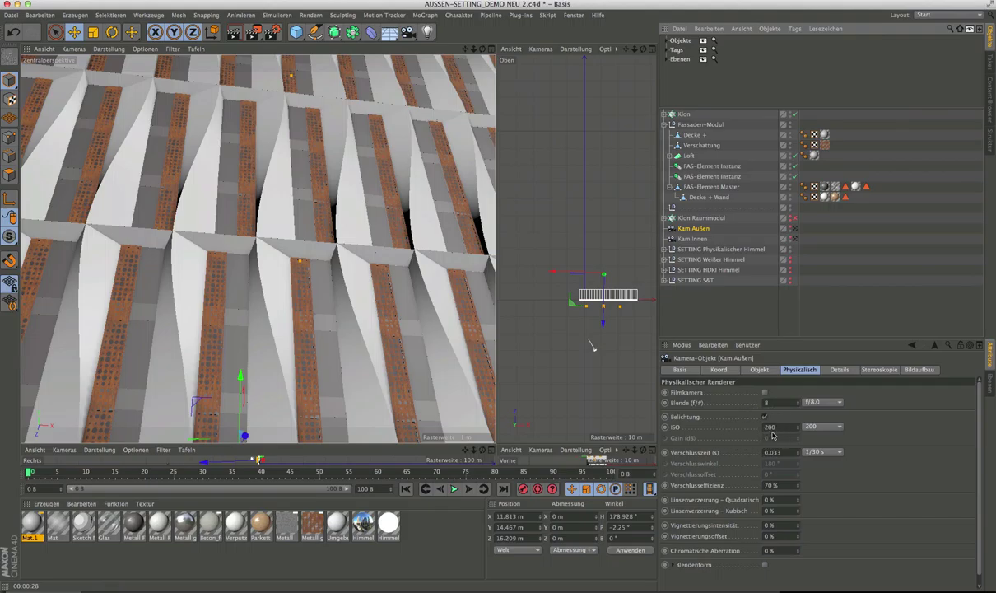
pyautogui.click(692, 238)
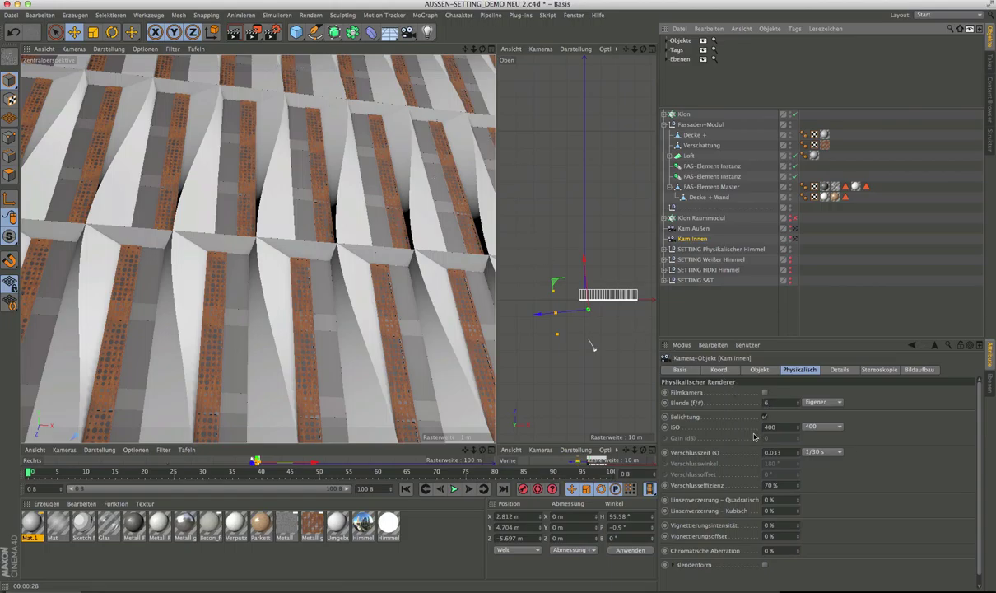
pyautogui.click(272, 33)
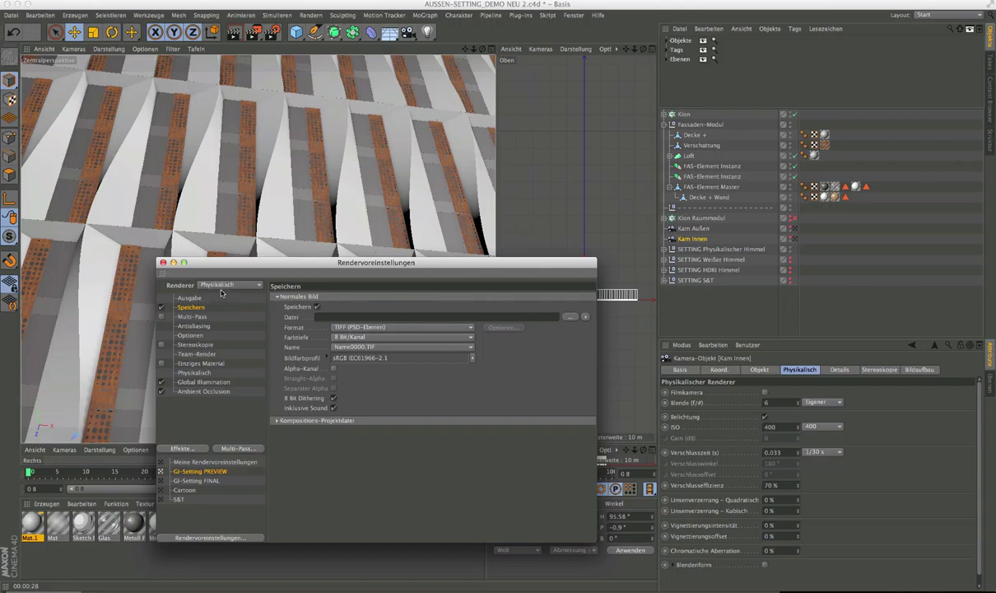
# Make GI-Setting FINAL the active render preset and view DEMO Innen 1.png in Preview.
pyautogui.click(191, 480)
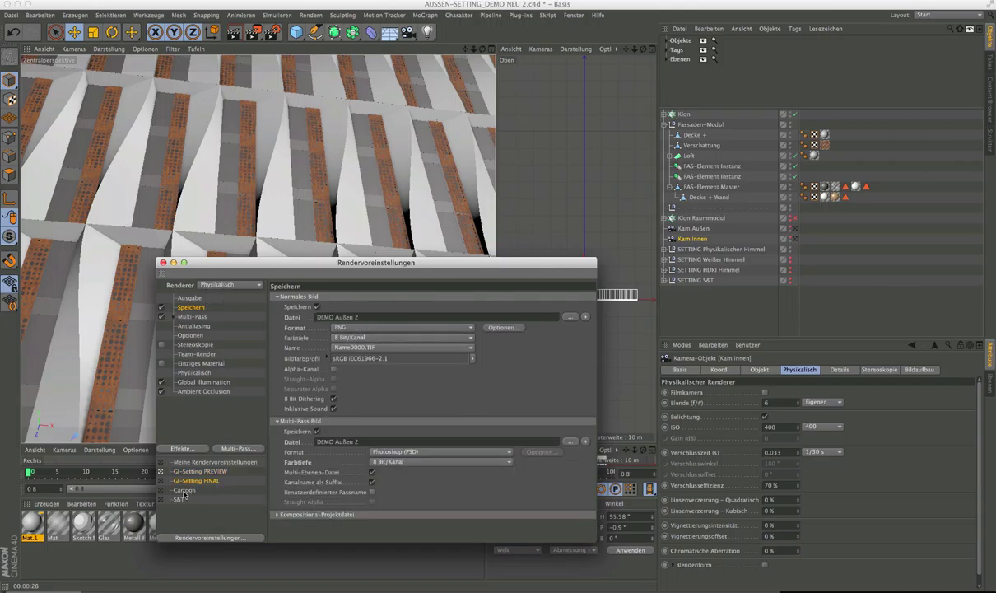
pyautogui.click(163, 262)
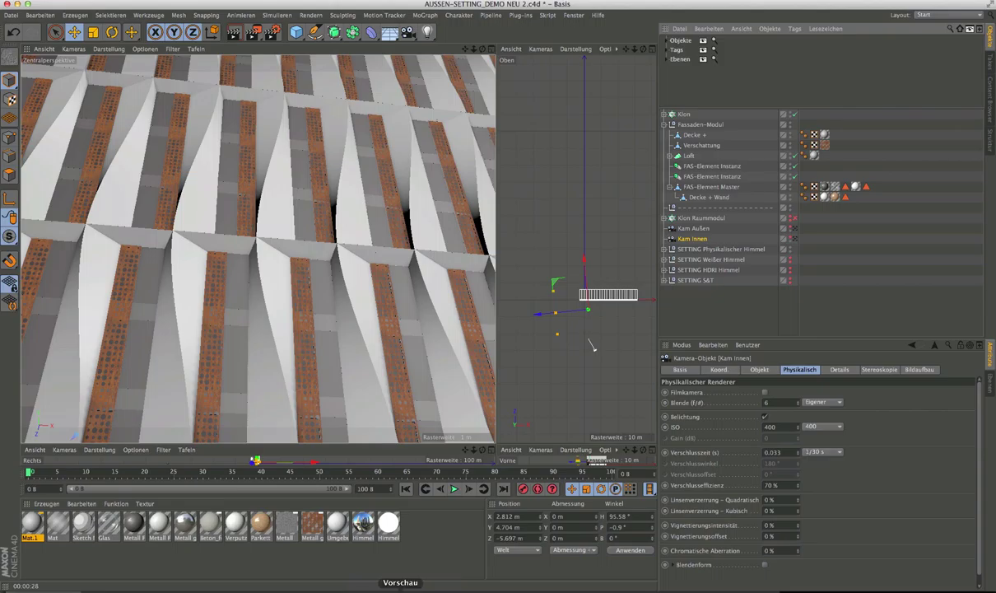
pyautogui.click(401, 589)
pyautogui.click(46, 223)
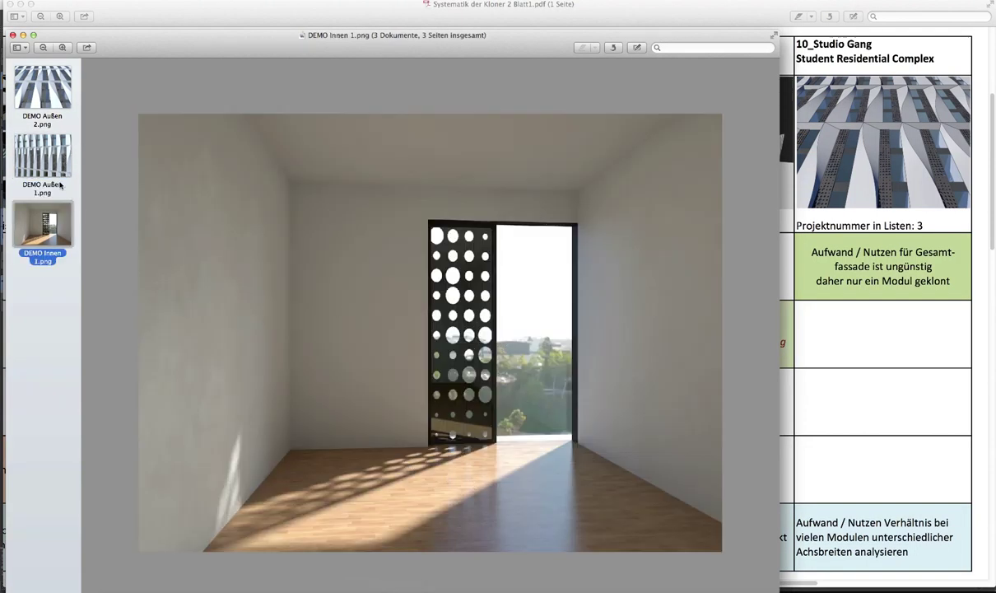
# Compare the DEMO Außen 1.png and DEMO Innen 1.png renders in Preview.
pyautogui.click(48, 161)
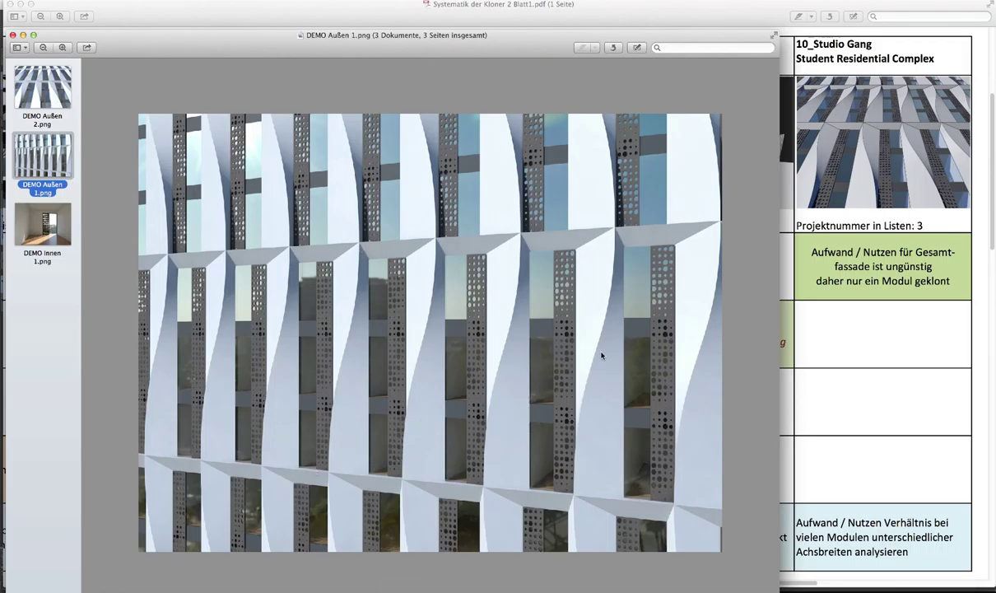
pyautogui.click(46, 233)
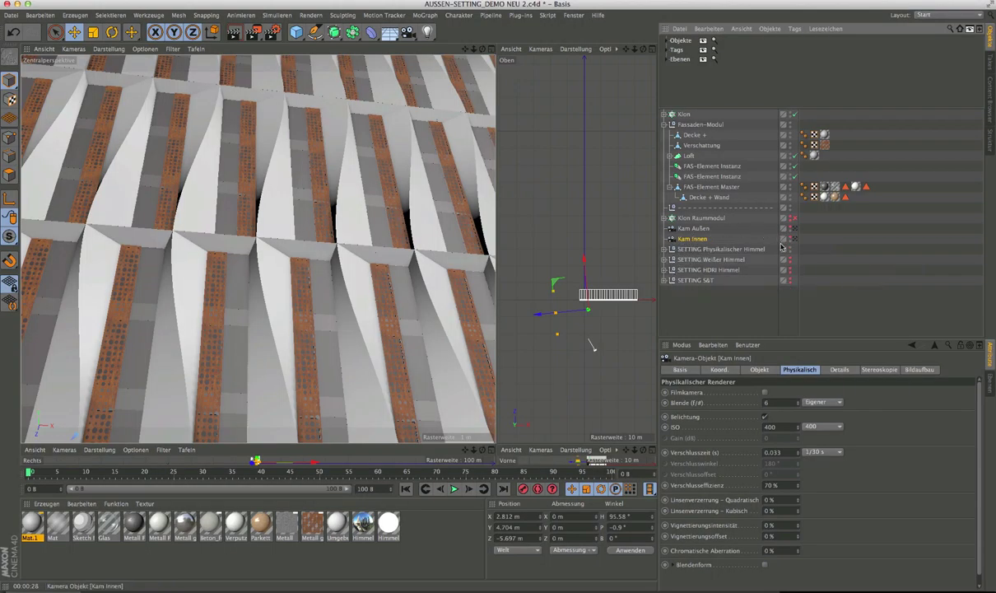
# Move the Kam Innen camera up to Y 19.16 m, framing the dark room interior.
pyautogui.click(794, 239)
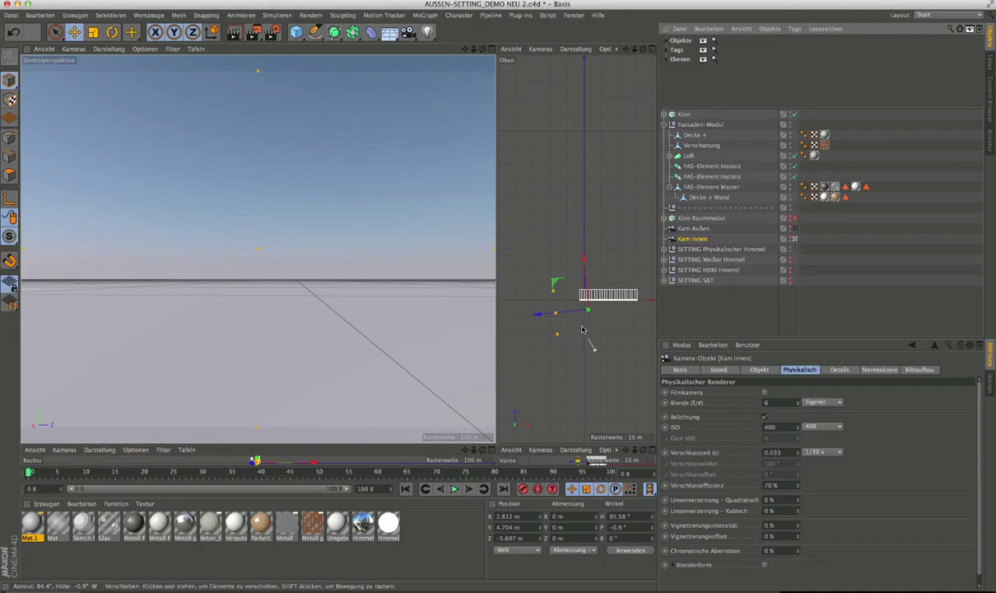
pyautogui.scroll(2, 593, 321)
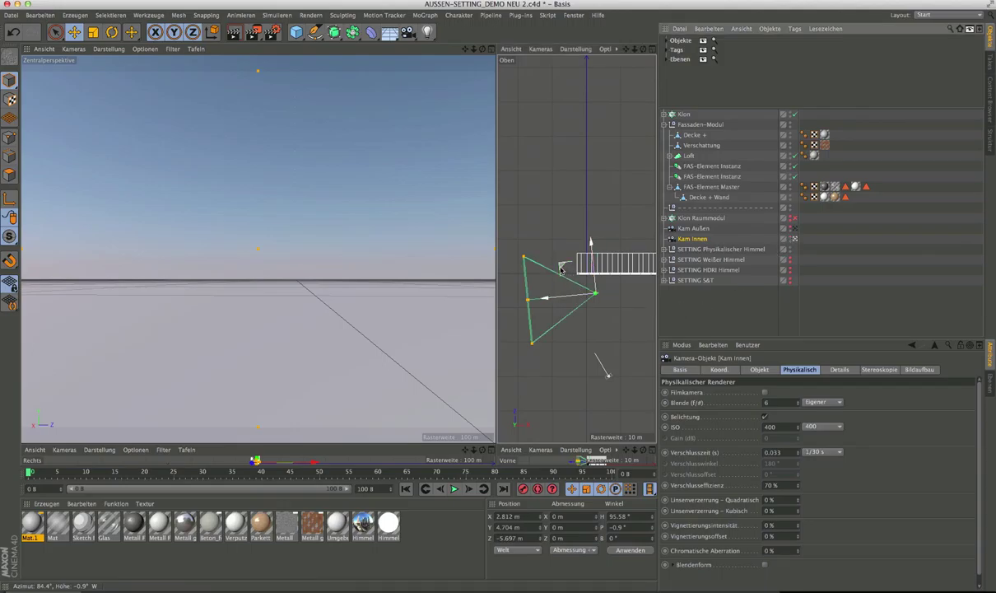
pyautogui.moveTo(531, 252); pyautogui.dragTo(605, 234)
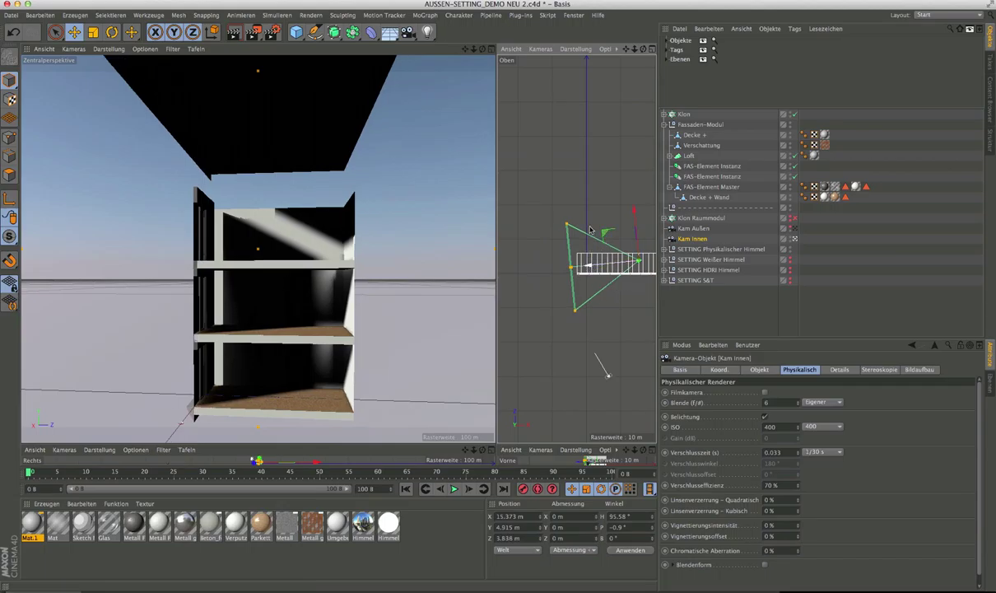
pyautogui.moveTo(484, 50); pyautogui.dragTo(394, 52)
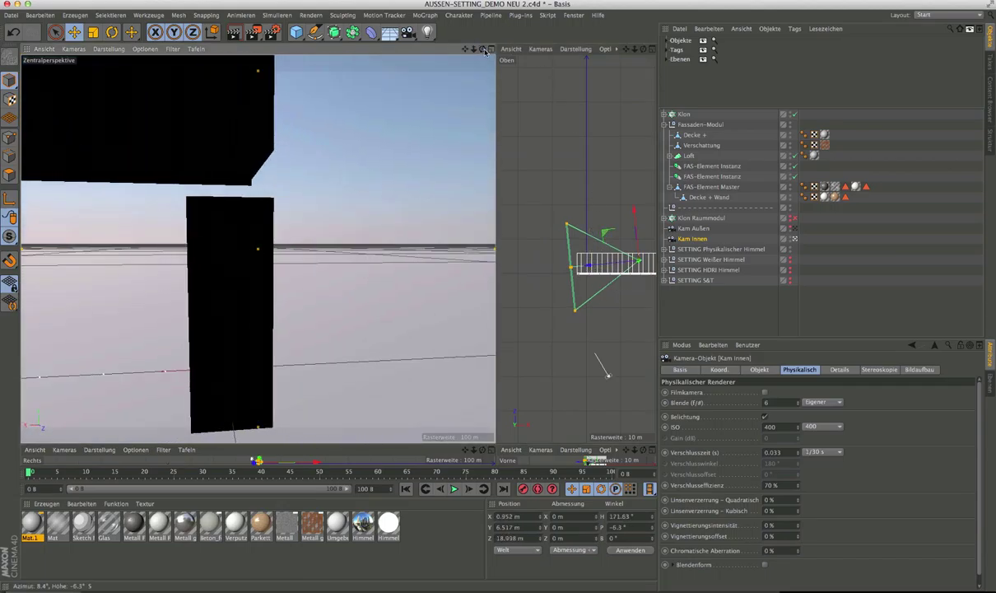
pyautogui.moveTo(543, 239); pyautogui.dragTo(596, 284)
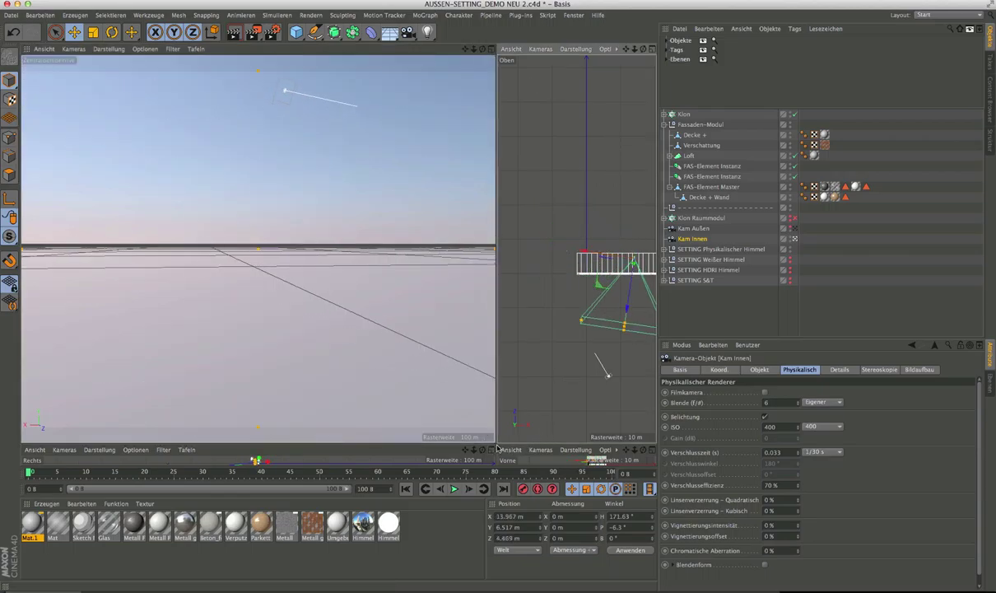
pyautogui.moveTo(498, 445); pyautogui.dragTo(480, 308)
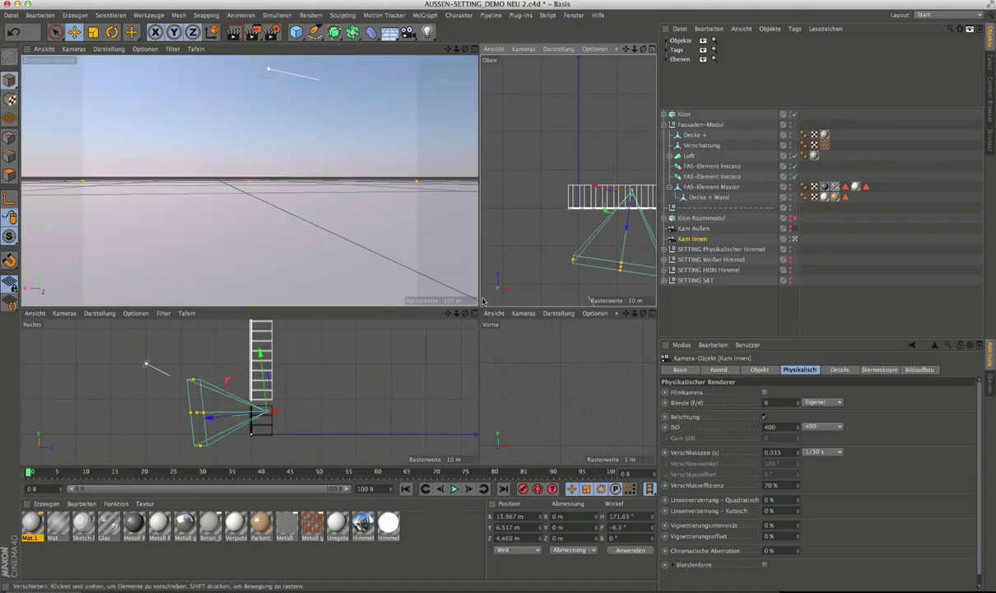
pyautogui.moveTo(243, 419); pyautogui.dragTo(245, 382)
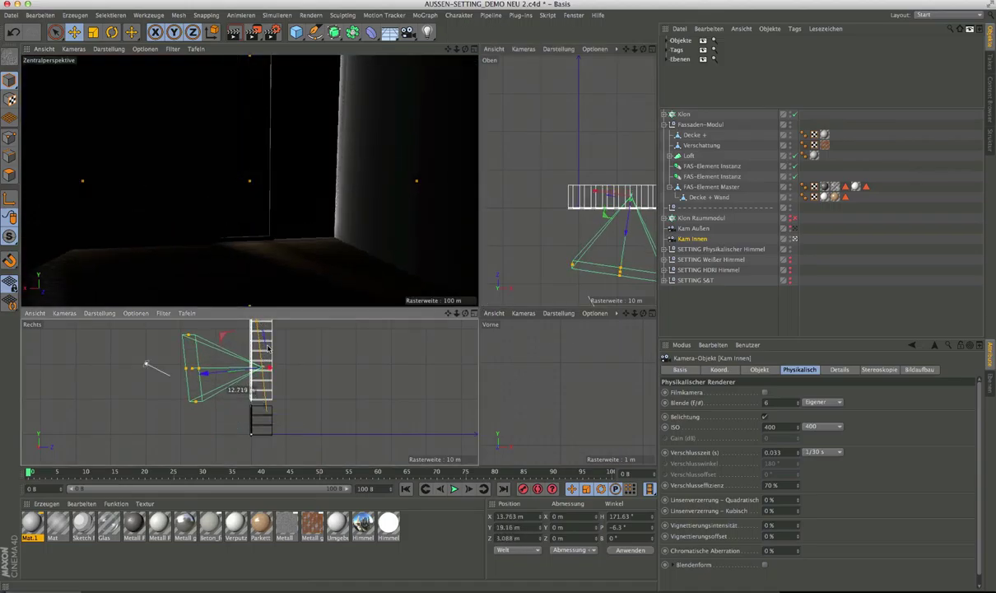
# Enable Enhanced OpenGL and change the perspective view's shading to show textures and lighting.
pyautogui.click(105, 49)
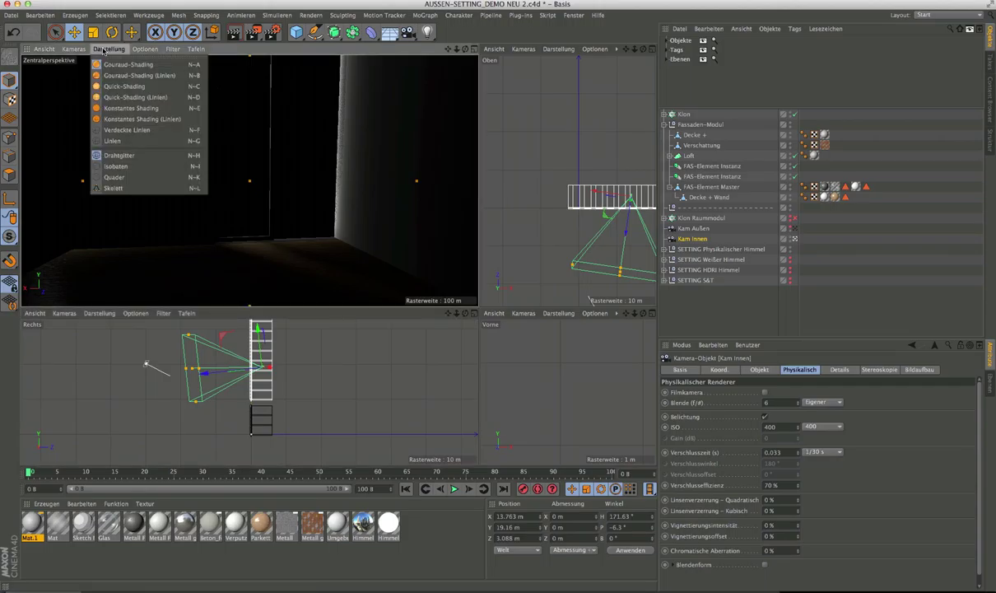
pyautogui.moveTo(145, 48)
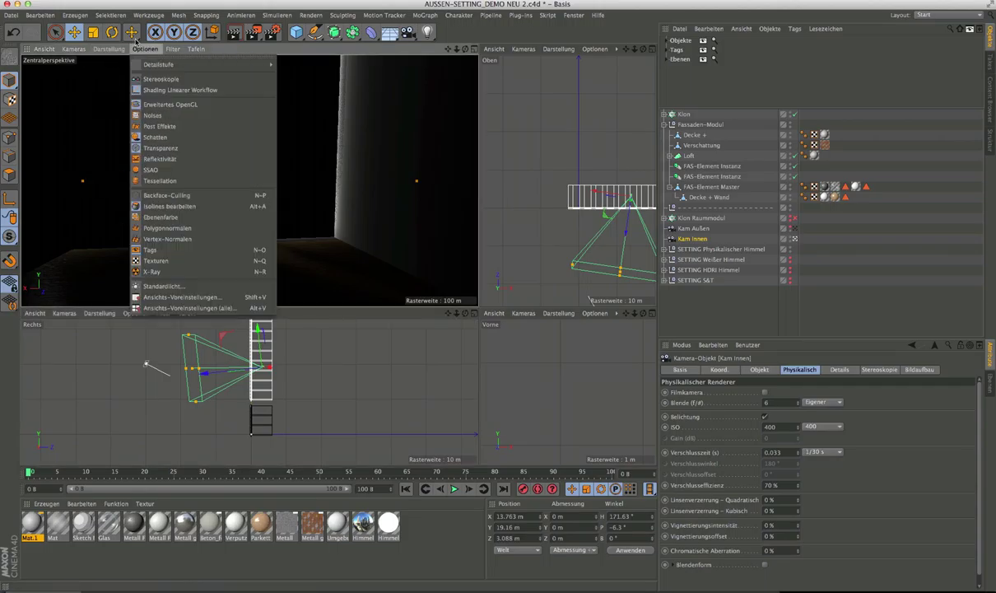
pyautogui.click(147, 105)
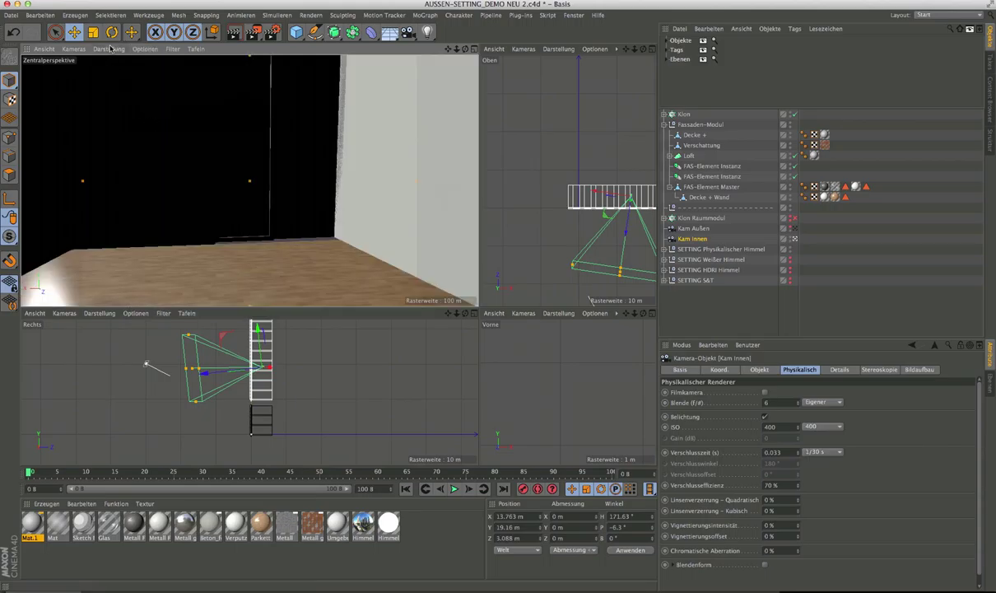
pyautogui.click(111, 48)
pyautogui.click(121, 122)
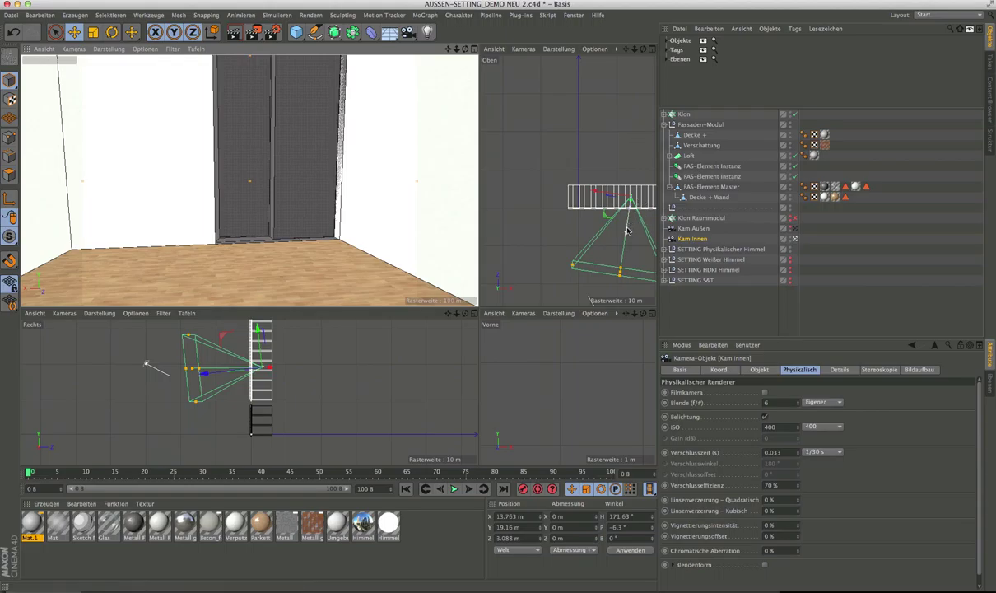
# Level the Kam Innen camera pitch to 0° and make the perspective viewport taller.
pyautogui.moveTo(628, 231); pyautogui.dragTo(623, 226)
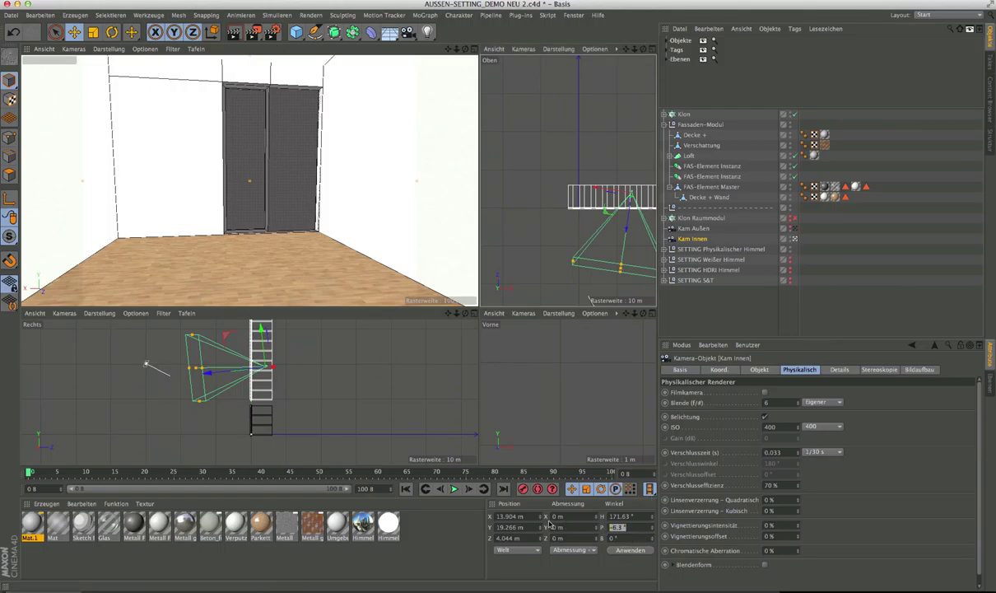
pyautogui.write('0')
pyautogui.press('Return')
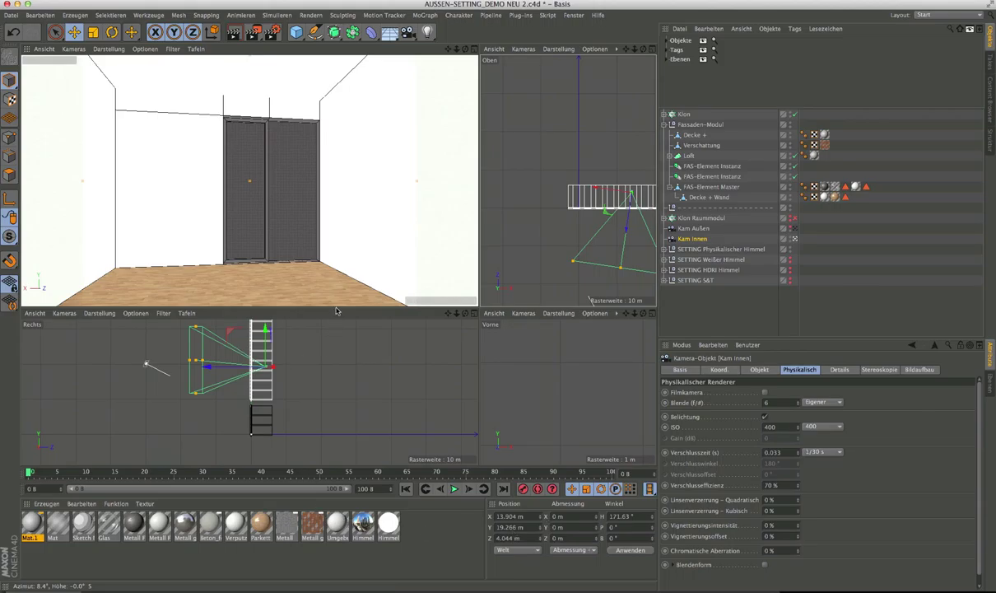
pyautogui.moveTo(337, 313); pyautogui.dragTo(360, 356)
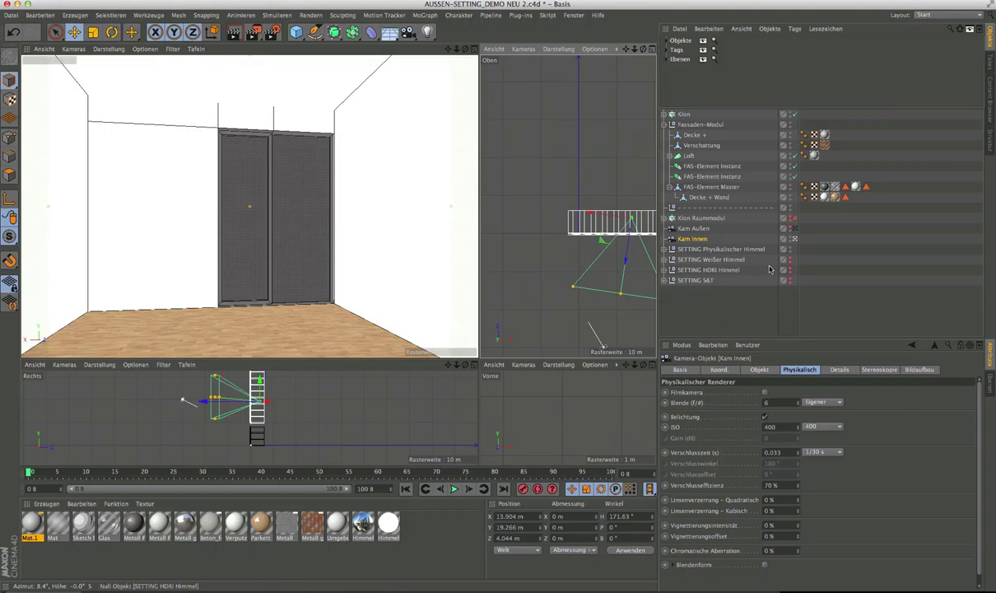
pyautogui.click(234, 33)
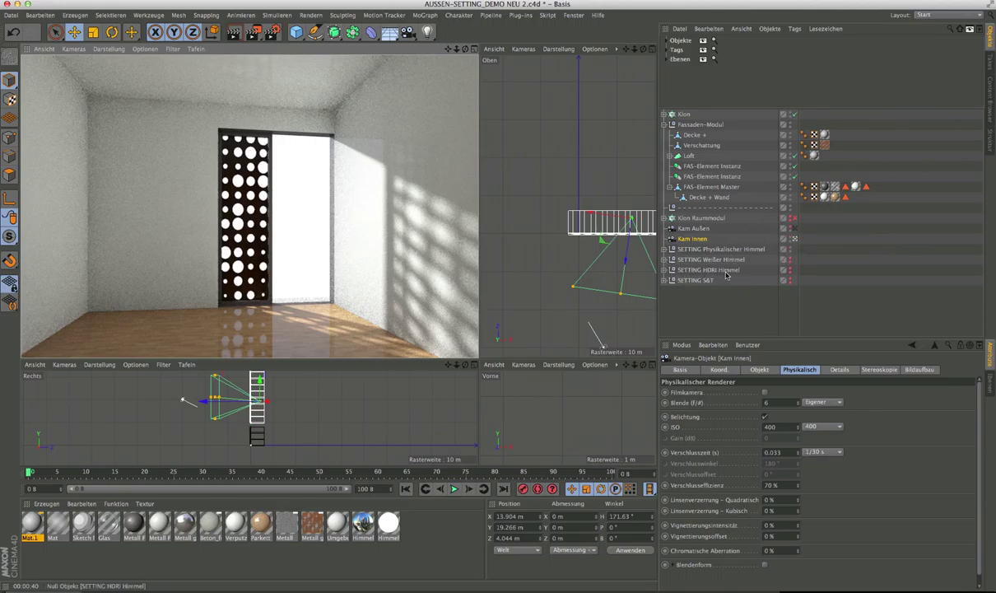
pyautogui.click(791, 248)
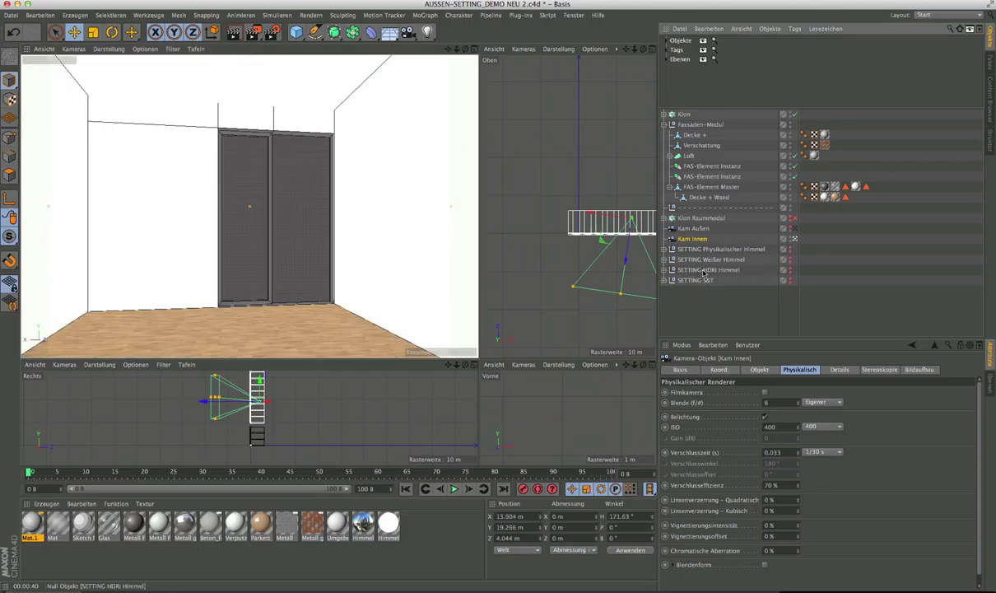
# Expand the SETTING HDRI Himmel group and select its Himmel sky object.
pyautogui.click(665, 270)
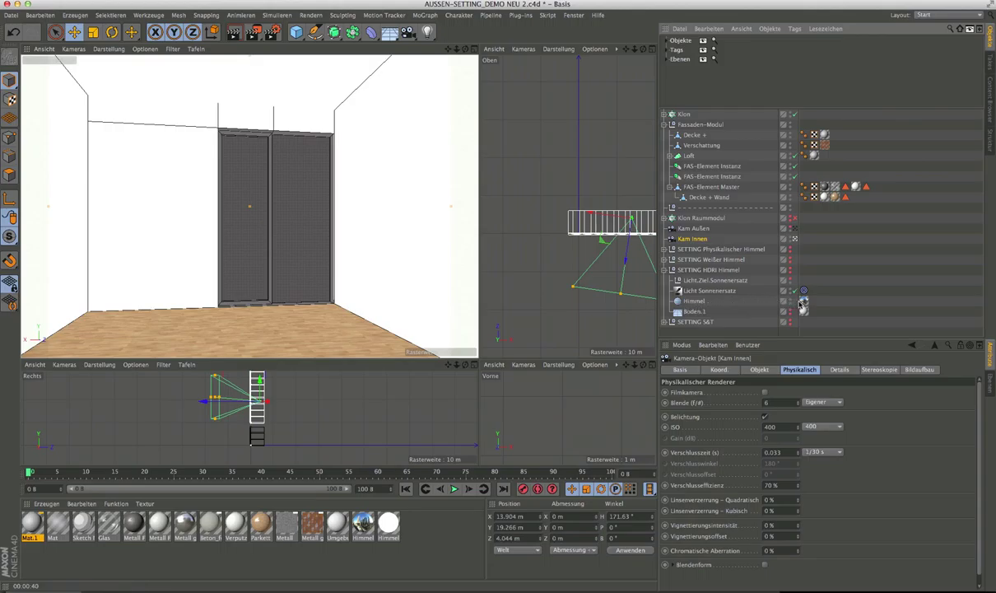
pyautogui.click(695, 303)
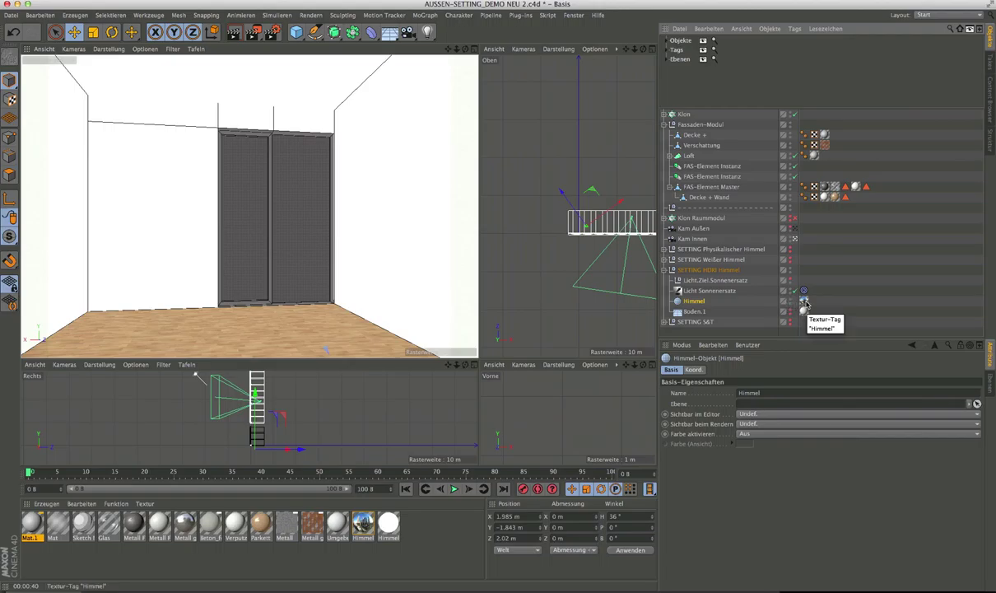
# Open the Himmel material and inspect LA_Downtown_Afternoon_Fishing_3k.hdr at 100% in Photoshop.
pyautogui.doubleClick(363, 524)
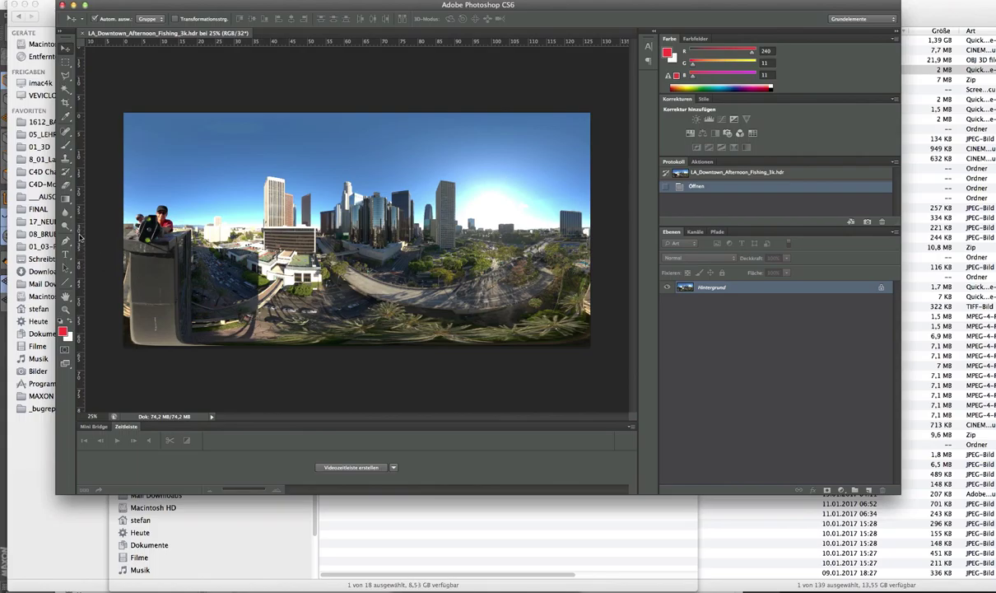
pyautogui.click(66, 311)
pyautogui.doubleClick(65, 311)
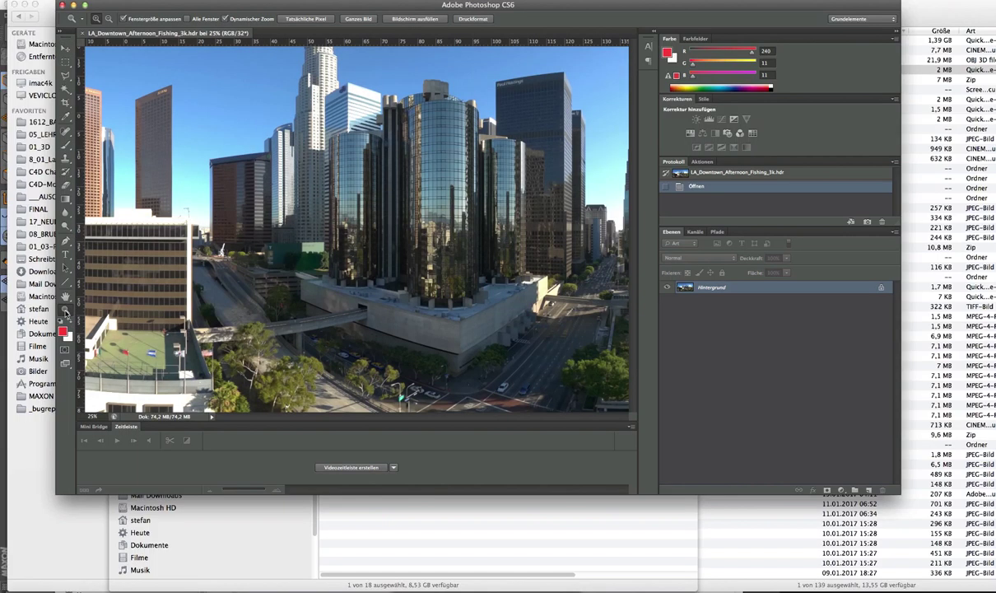
pyautogui.scroll(-3, 346, 239)
pyautogui.scroll(-5, 363, 247)
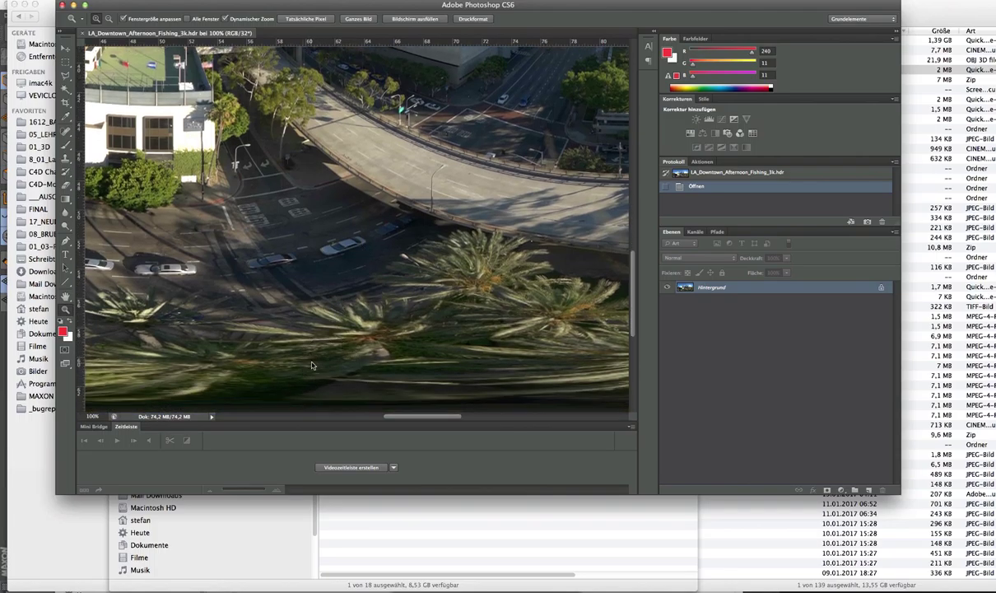
pyautogui.scroll(10, 313, 282)
pyautogui.scroll(10, 333, 294)
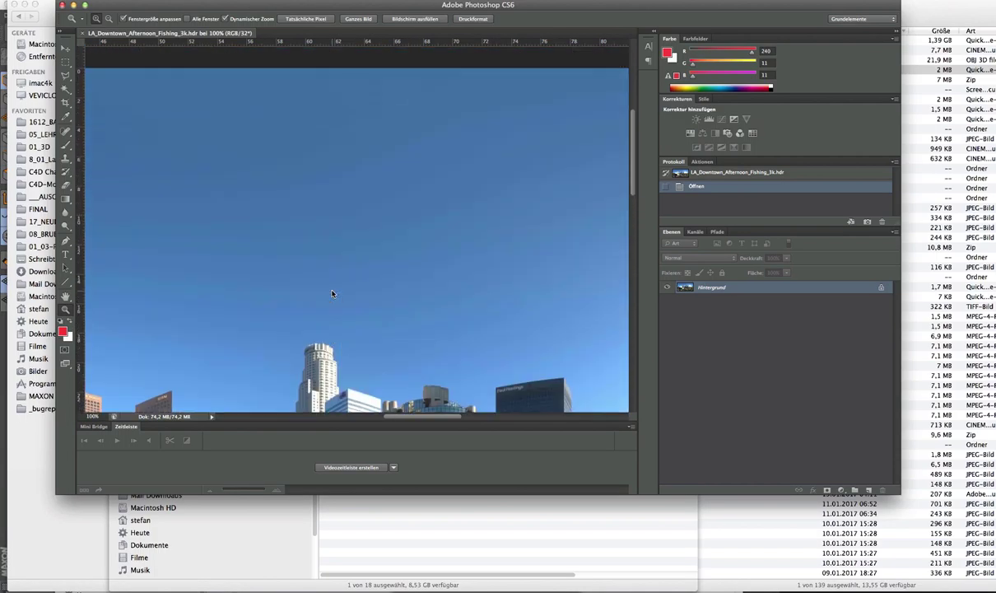
pyautogui.scroll(-15, 323, 141)
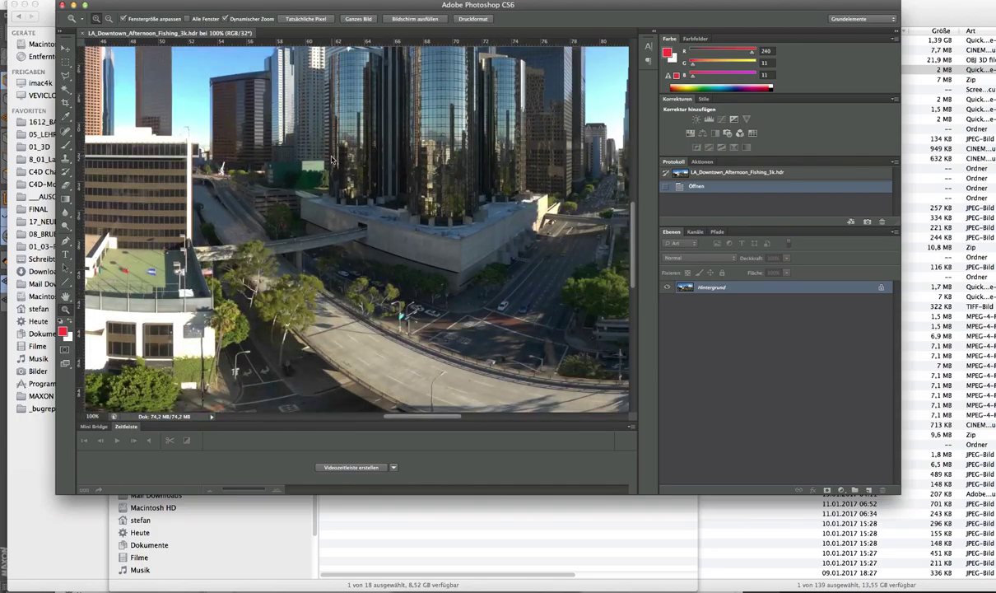
pyautogui.moveTo(406, 420); pyautogui.dragTo(448, 418)
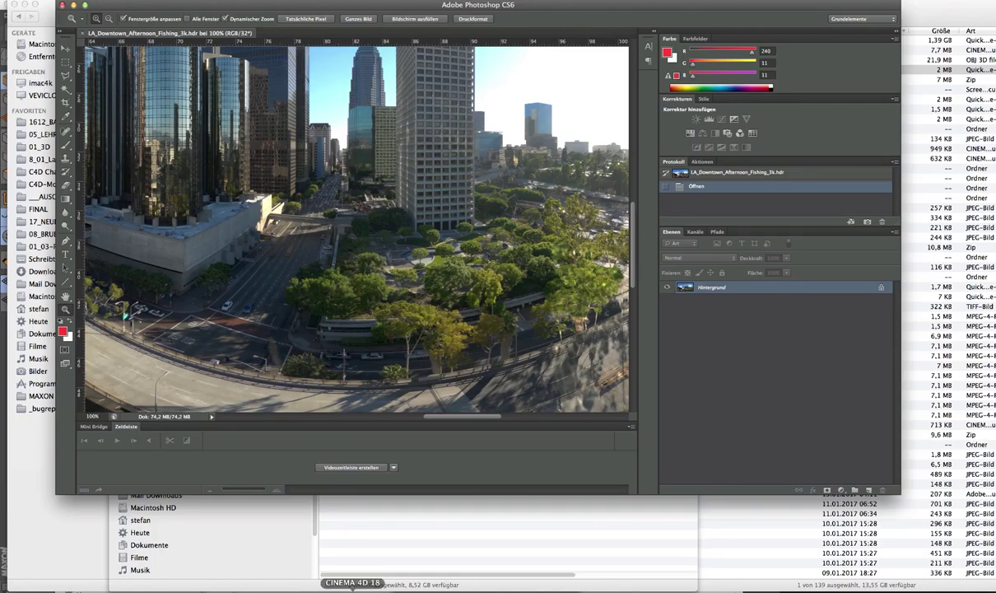
pyautogui.click(353, 589)
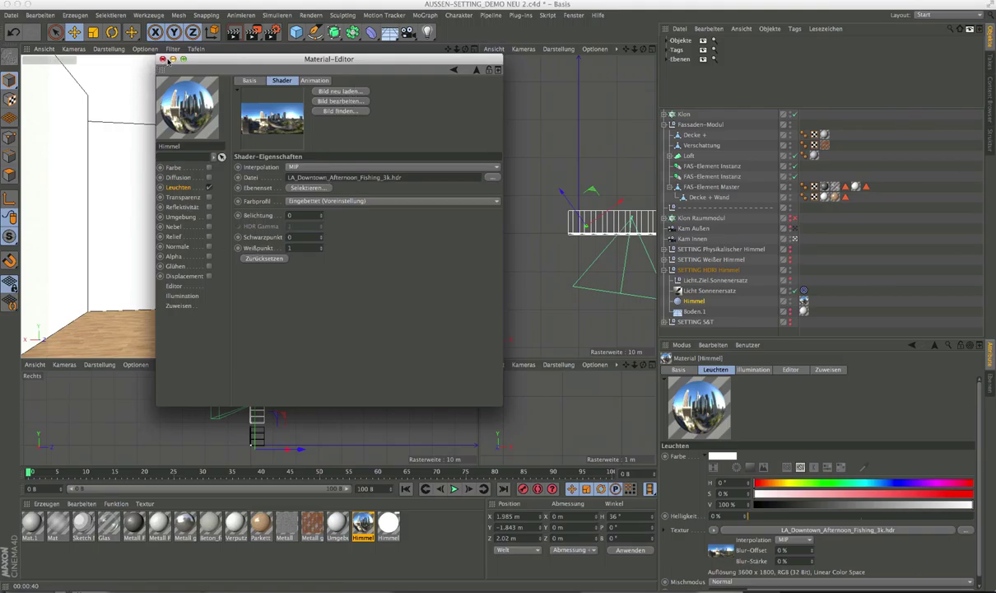
# Close the Material-Editor to show the Himmel luminance channel with its HDR texture.
pyautogui.click(162, 59)
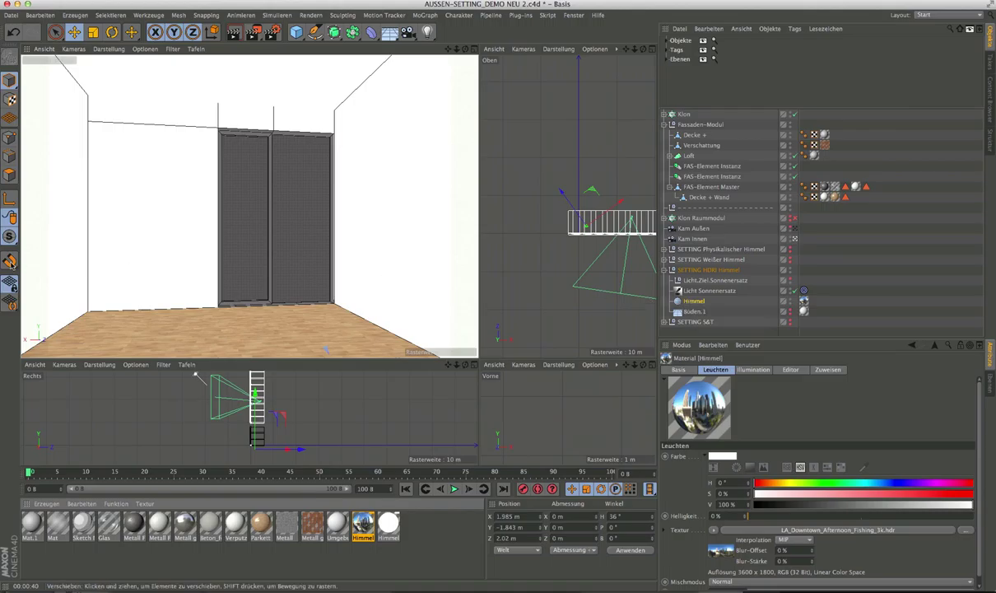
# Render the interior with the HDRI city skyline, then look through the Kam Außen camera.
pyautogui.click(233, 34)
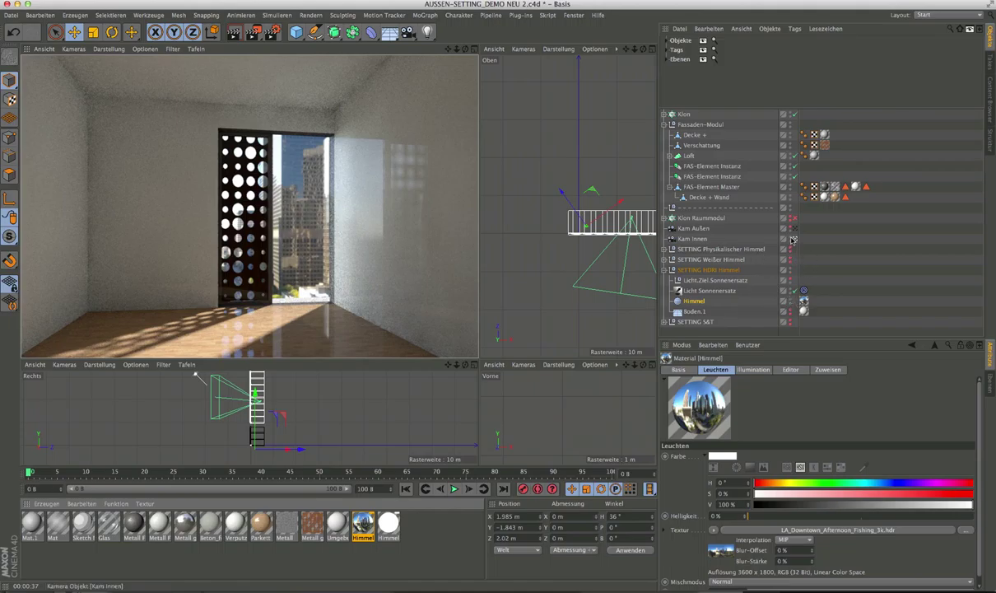
pyautogui.click(793, 239)
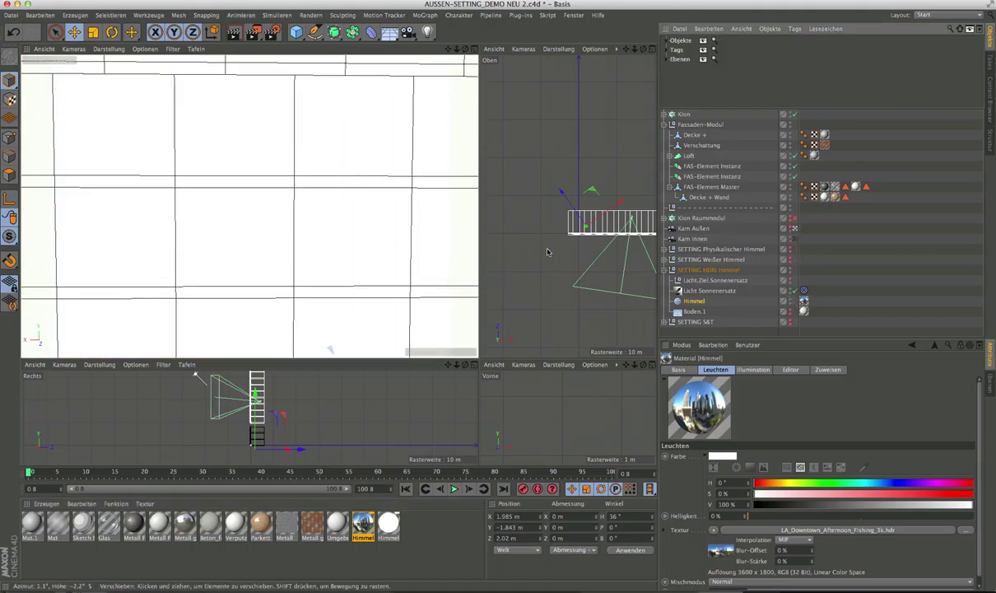
# Frame the twisted facade through Kam Außen and start a render of the exterior view.
pyautogui.click(696, 229)
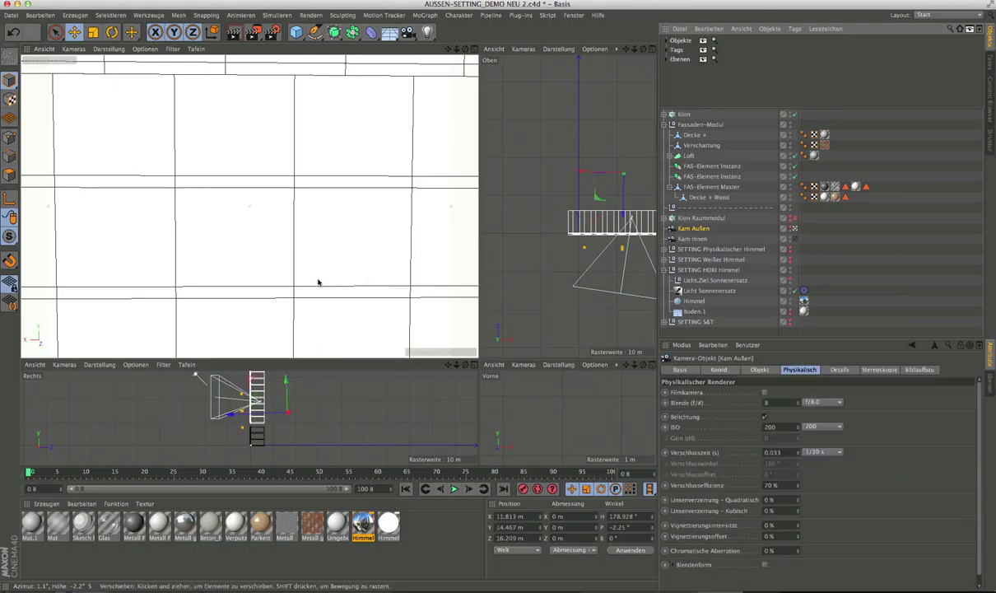
pyautogui.scroll(-3, 318, 282)
pyautogui.keyDown('alt'); pyautogui.moveTo(248, 253); pyautogui.dragTo(262, 140); pyautogui.keyUp('alt')
pyautogui.keyDown('alt'); pyautogui.moveTo(261, 140); pyautogui.dragTo(245, 258, button='middle'); pyautogui.keyUp('alt')
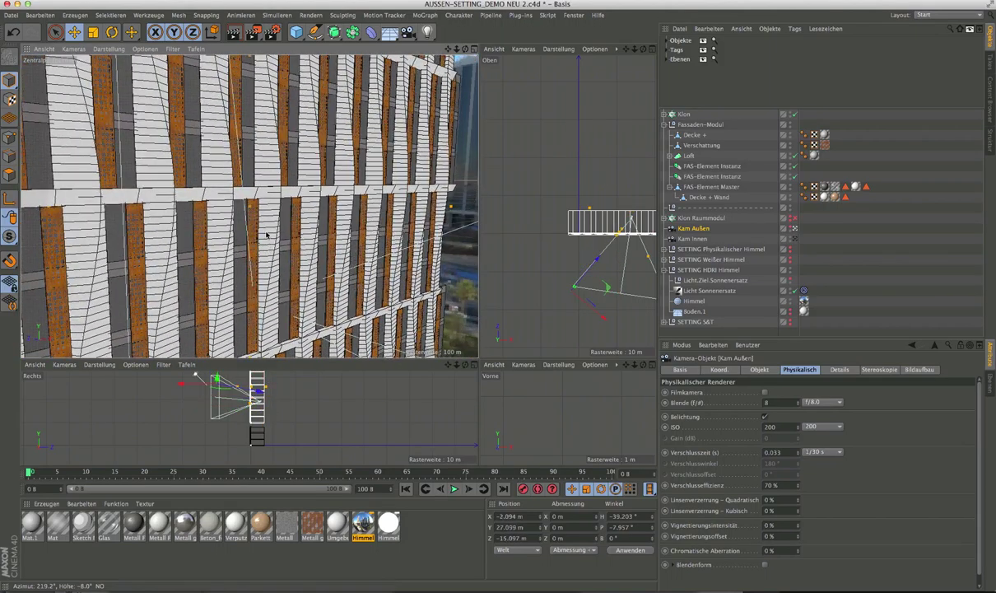
pyautogui.moveTo(265, 223)
pyautogui.keyDown('alt'); pyautogui.mouseDown()
pyautogui.moveTo(248, 219)
pyautogui.moveTo(266, 236)
pyautogui.mouseUp(); pyautogui.keyUp('alt')
pyautogui.keyDown('alt'); pyautogui.moveTo(302, 251); pyautogui.dragTo(251, 209, button='middle'); pyautogui.keyUp('alt')
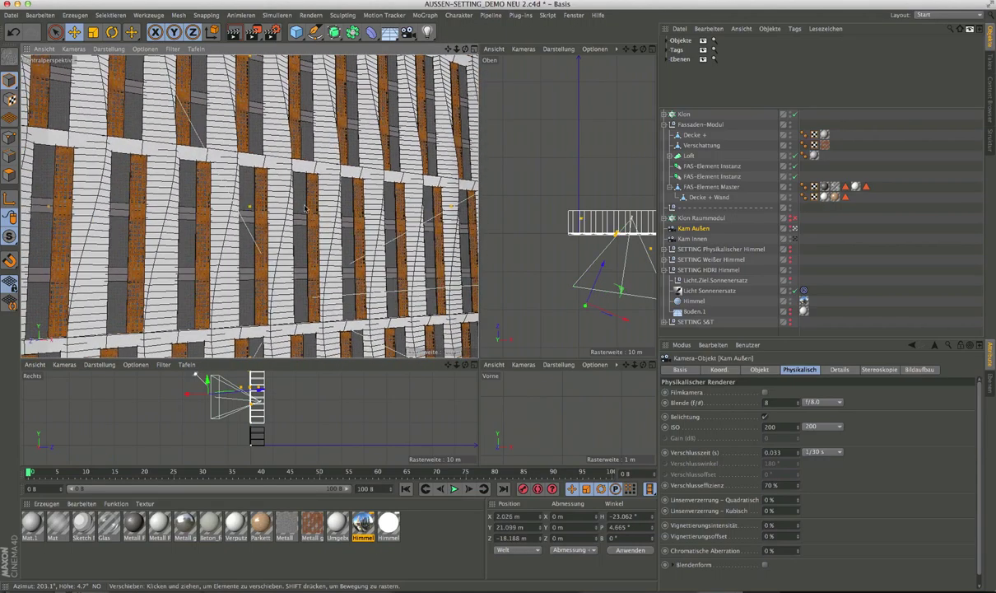
pyautogui.click(234, 34)
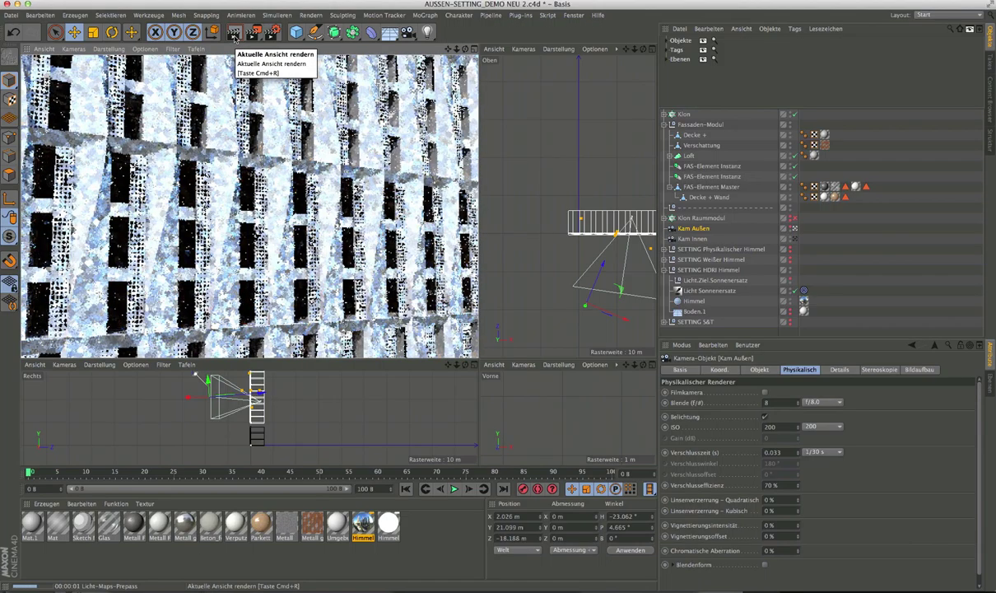